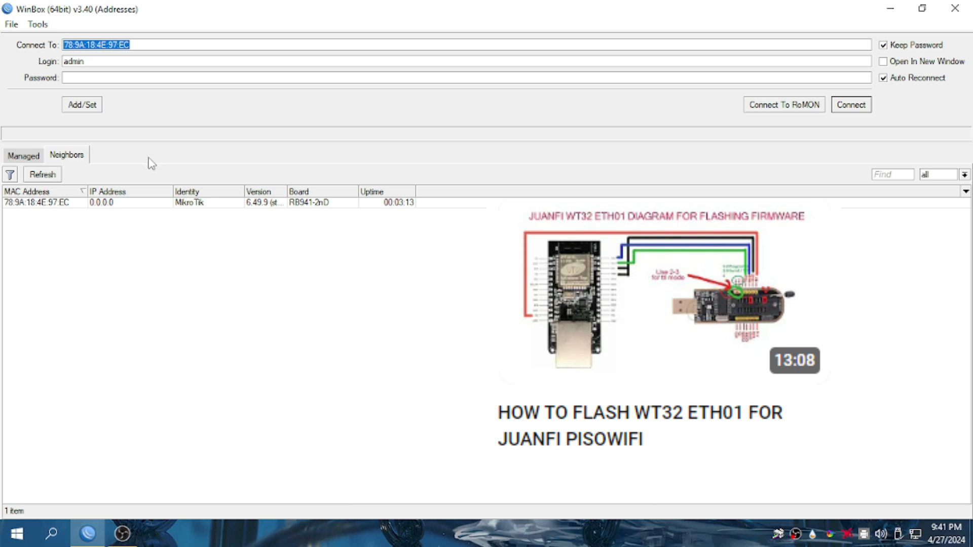
Set the RB941-2nD neighbor's MAC address as the WinBox connection target, then minimize WinBox.
{"action": "left_click", "coordinate": [92, 203]}
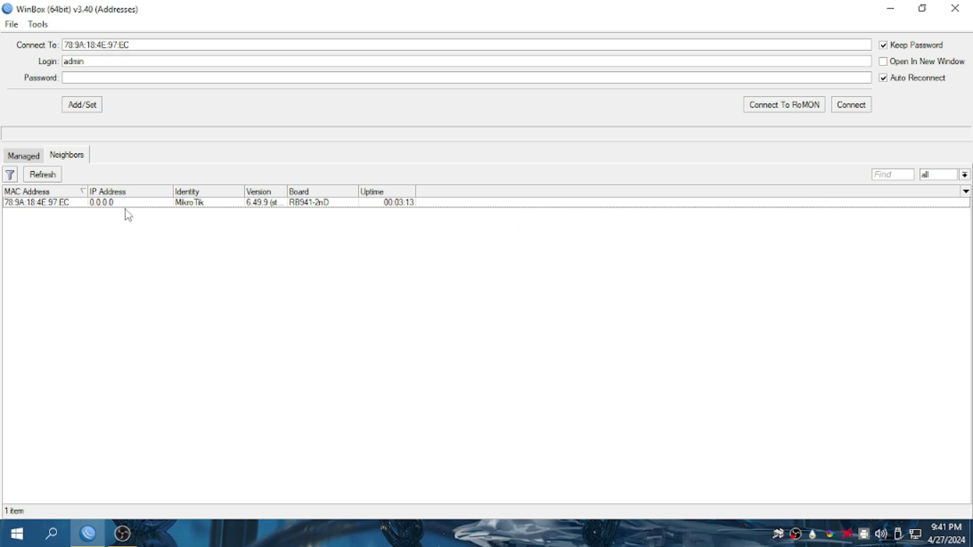
{"action": "left_click", "coordinate": [89, 203]}
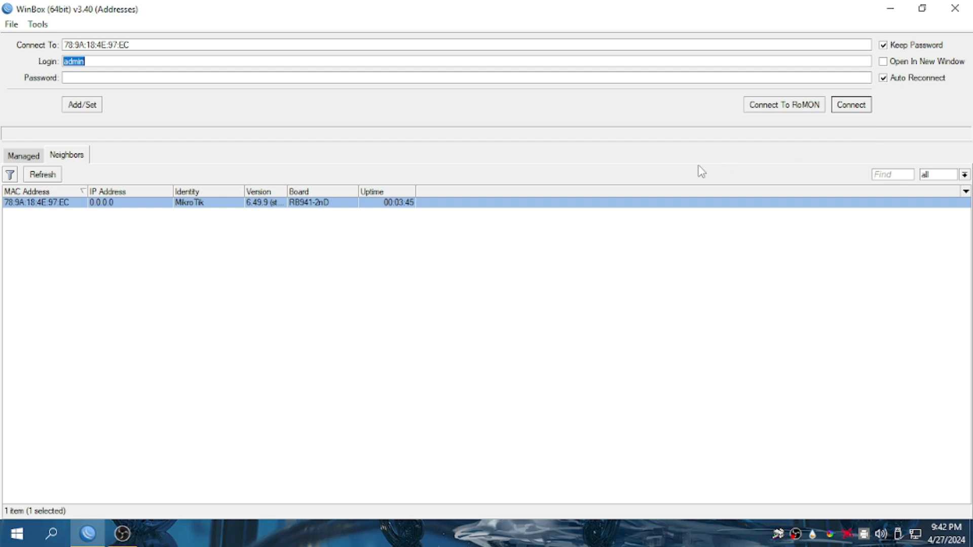
{"action": "left_click", "coordinate": [897, 7]}
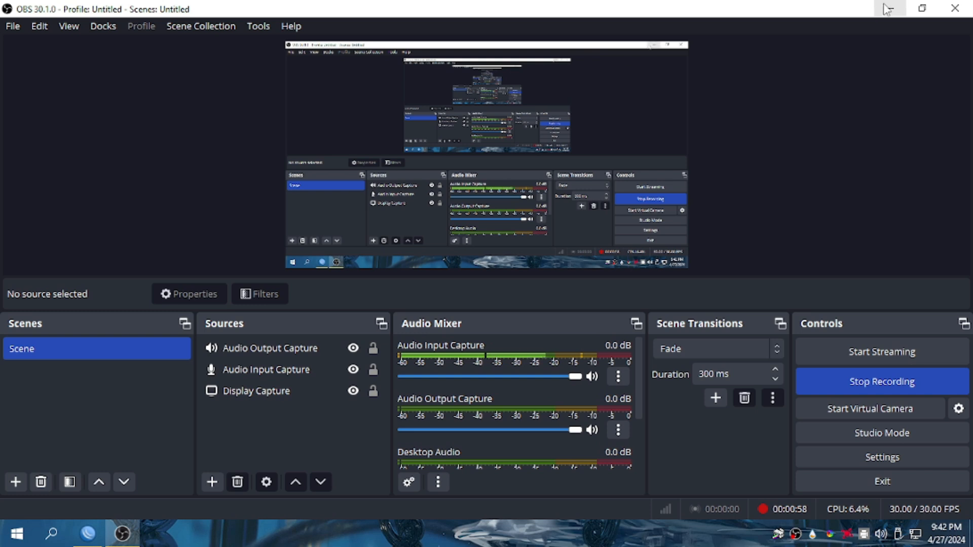
Launch Google Chrome in the saved user profile.
{"action": "left_click", "coordinate": [890, 8]}
{"action": "double_click", "coordinate": [945, 48]}
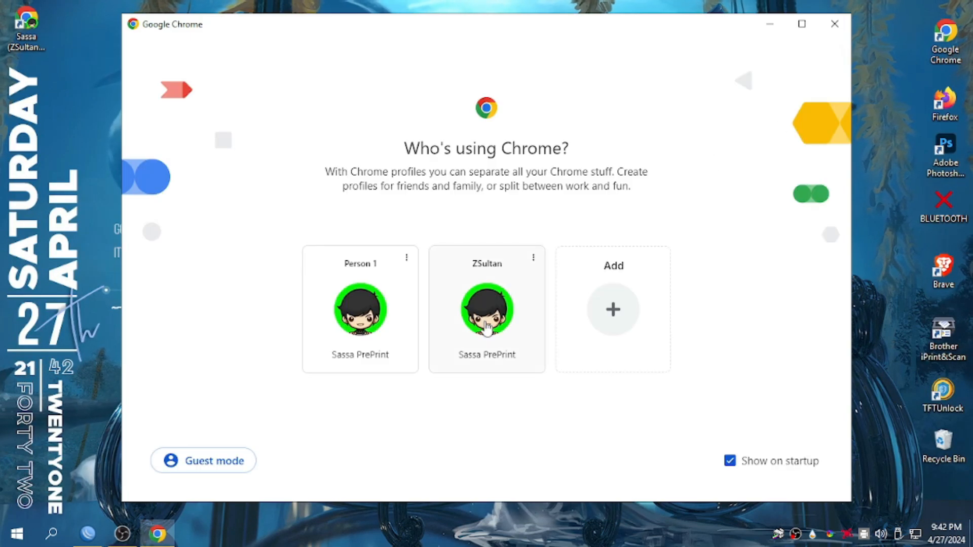
{"action": "left_click", "coordinate": [503, 326]}
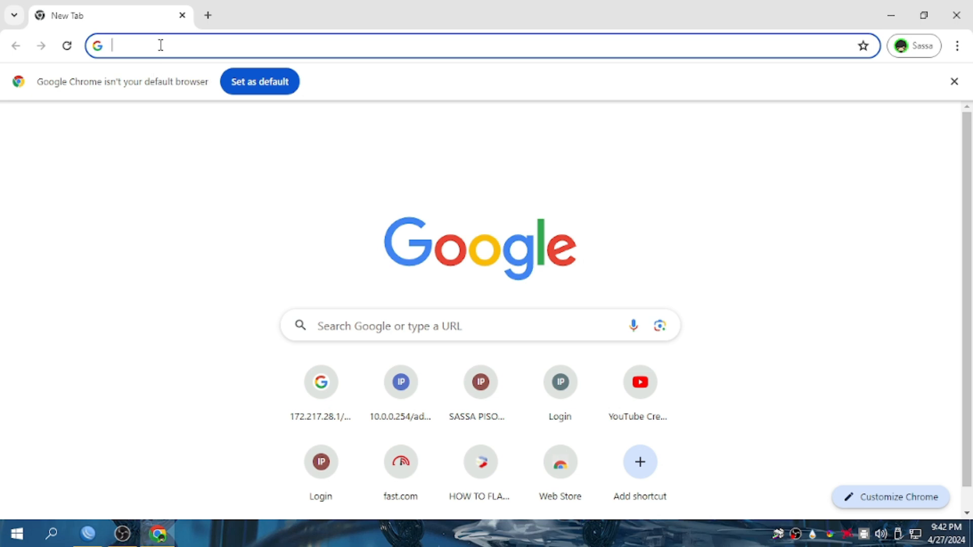
Search Google for szoneph, open the SZonePH forum and scroll to its categories.
{"action": "left_click", "coordinate": [160, 45]}
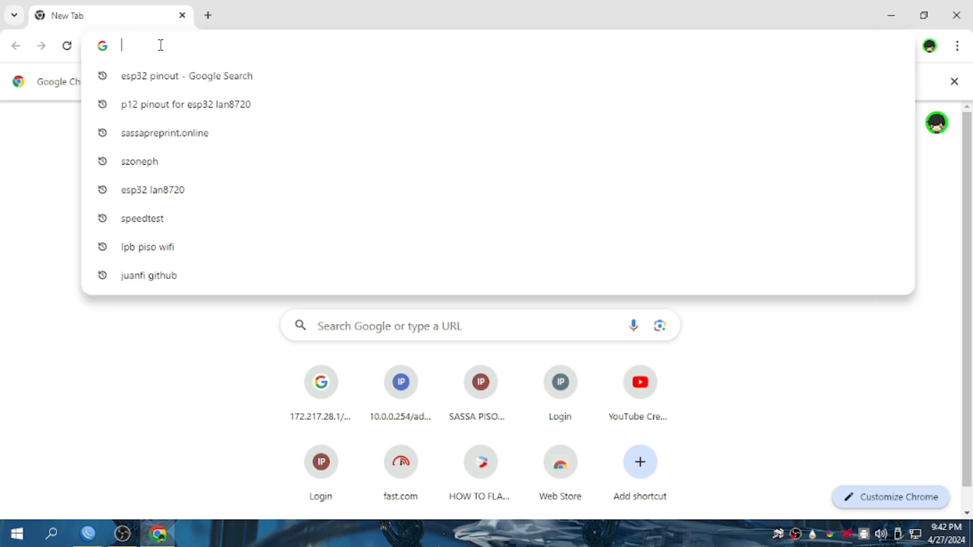
{"action": "type", "text": "SZ"}
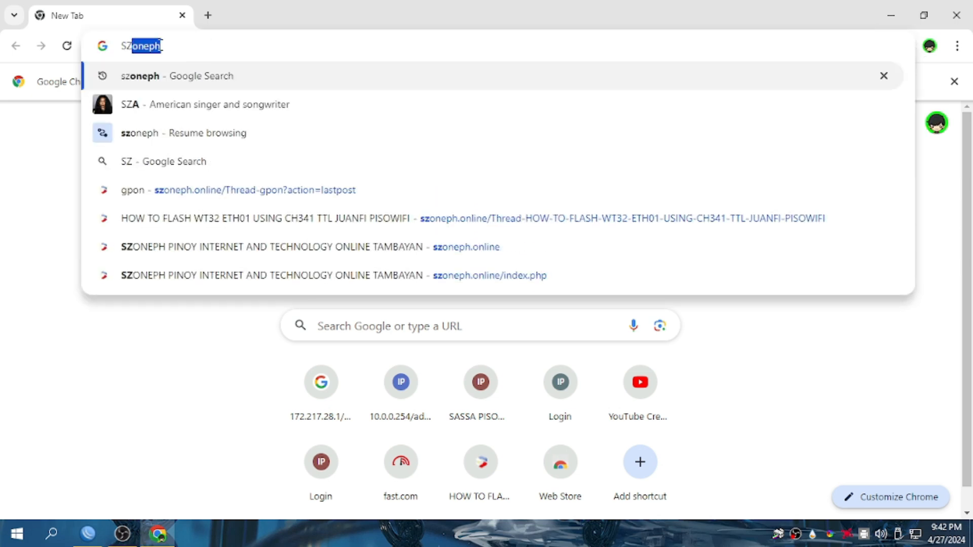
{"action": "left_click", "coordinate": [174, 76]}
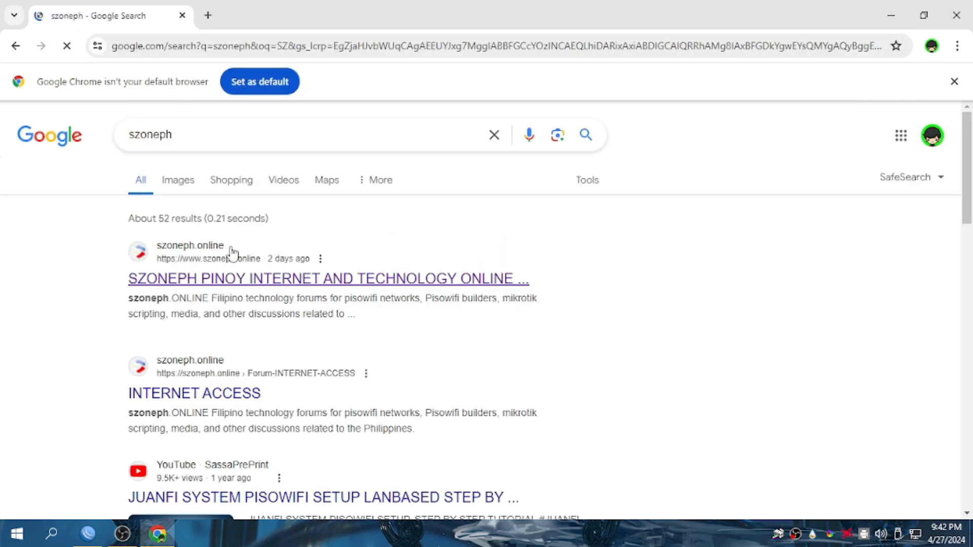
{"action": "left_click", "coordinate": [244, 287]}
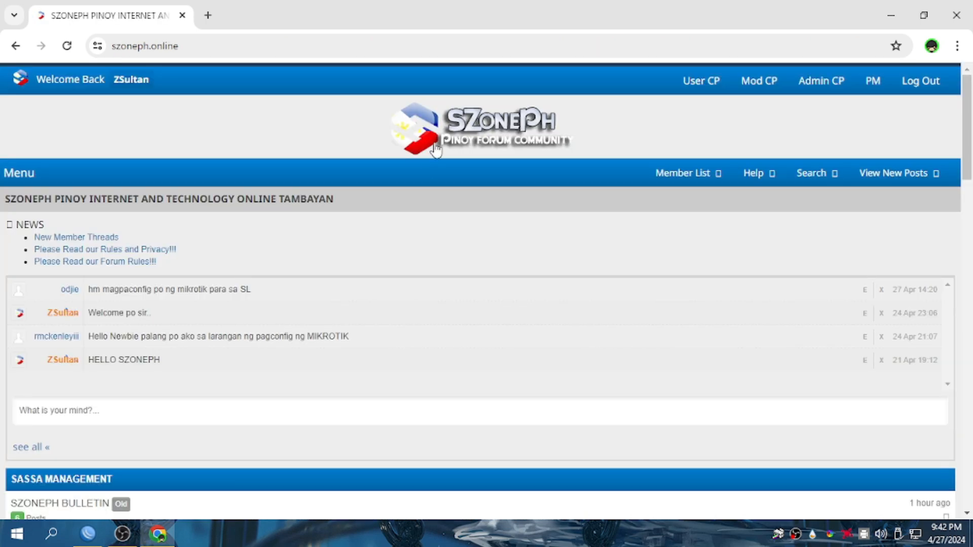
{"action": "scroll", "coordinate": [259, 392], "scroll_direction": "down", "scroll_amount": 5}
{"action": "scroll", "coordinate": [258, 393], "scroll_direction": "down", "scroll_amount": 6}
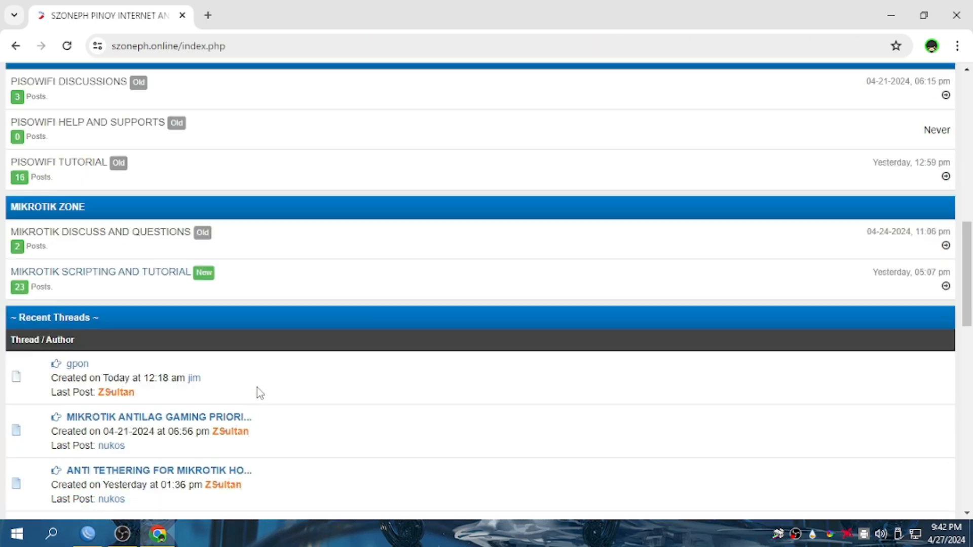
{"action": "scroll", "coordinate": [243, 254], "scroll_direction": "down", "scroll_amount": 3}
{"action": "scroll", "coordinate": [299, 345], "scroll_direction": "up", "scroll_amount": 7}
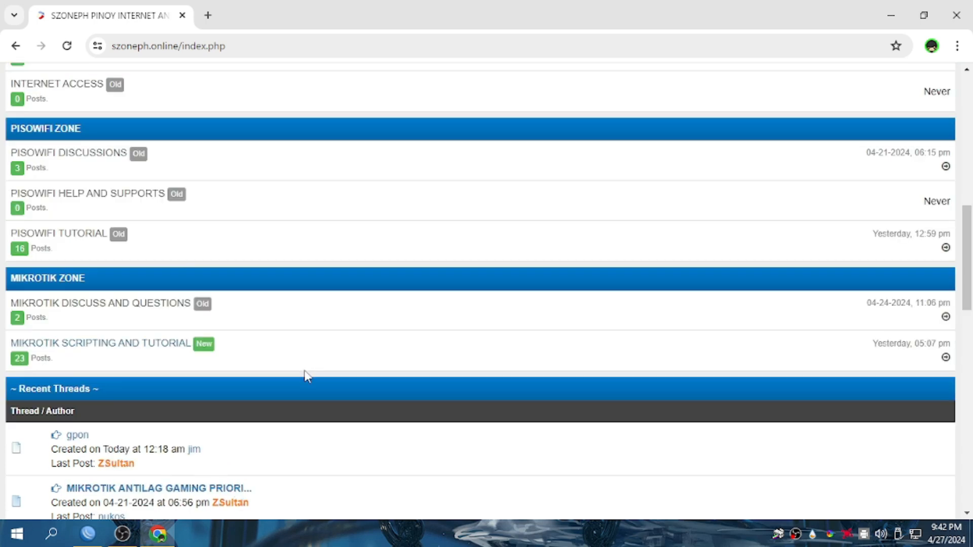
{"action": "scroll", "coordinate": [113, 341], "scroll_direction": "up", "scroll_amount": 1}
{"action": "scroll", "coordinate": [98, 304], "scroll_direction": "down", "scroll_amount": 1}
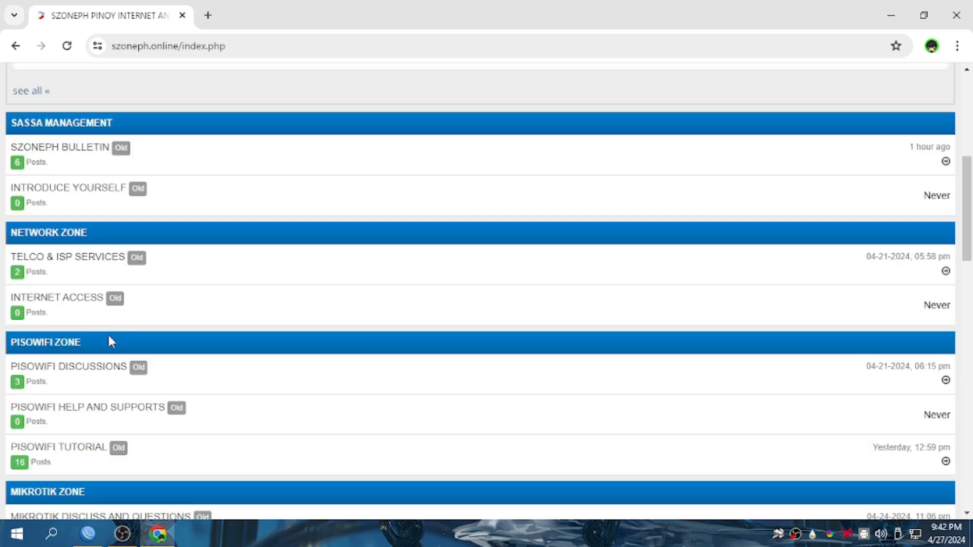
Open PISOWIFI TUTORIAL and the JUANFI PISOWIFI LANBASED CONFIGURATION TUTORIAL thread.
{"action": "left_click", "coordinate": [90, 448]}
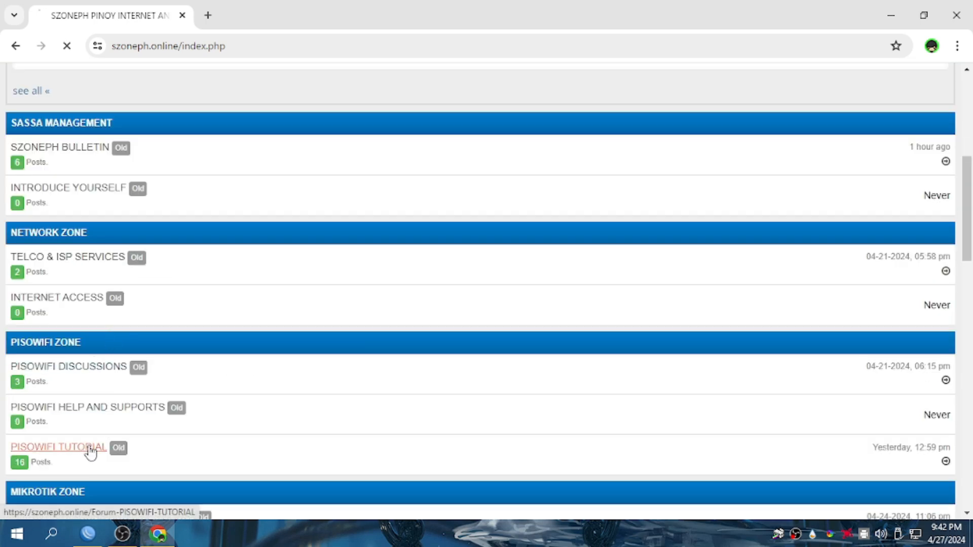
{"action": "scroll", "coordinate": [277, 198], "scroll_direction": "down", "scroll_amount": 1}
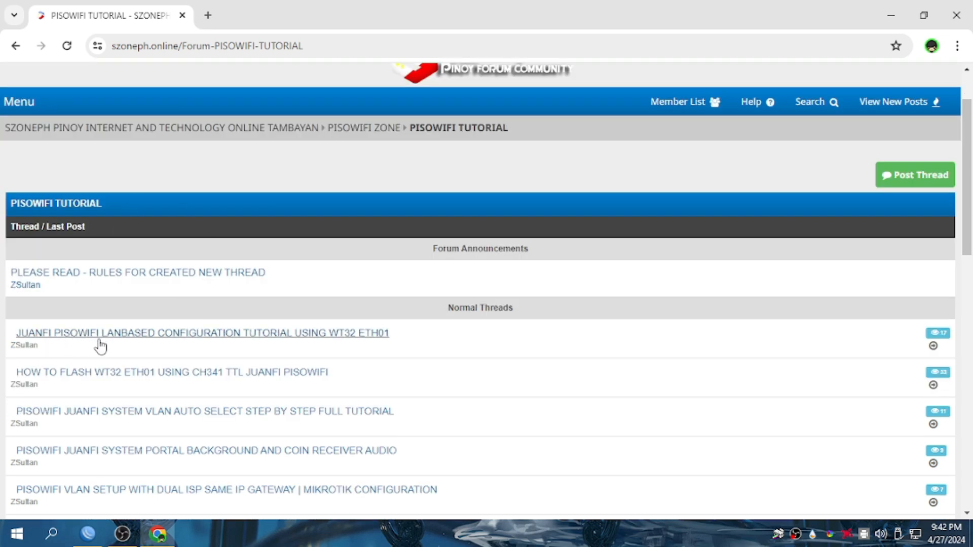
{"action": "left_click", "coordinate": [364, 338]}
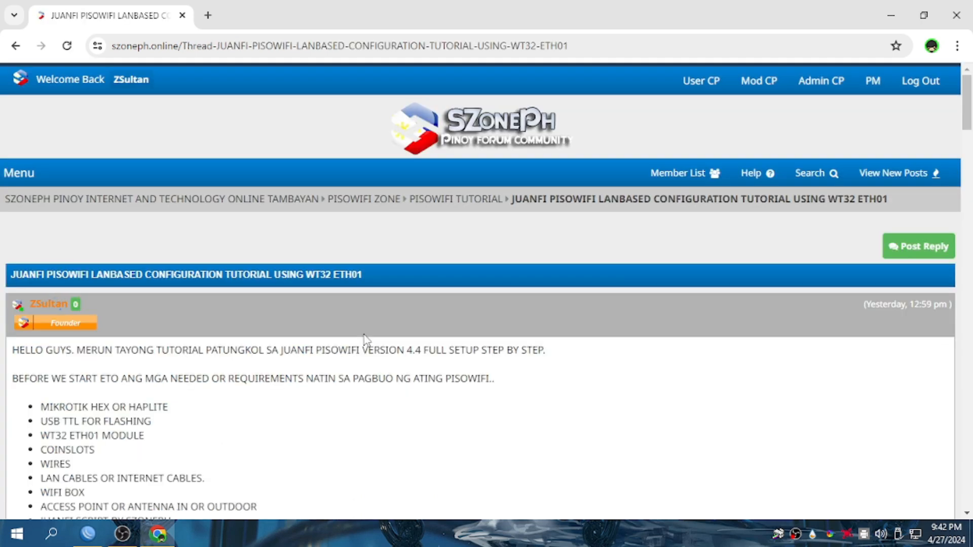
{"action": "scroll", "coordinate": [366, 338], "scroll_direction": "down", "scroll_amount": 14}
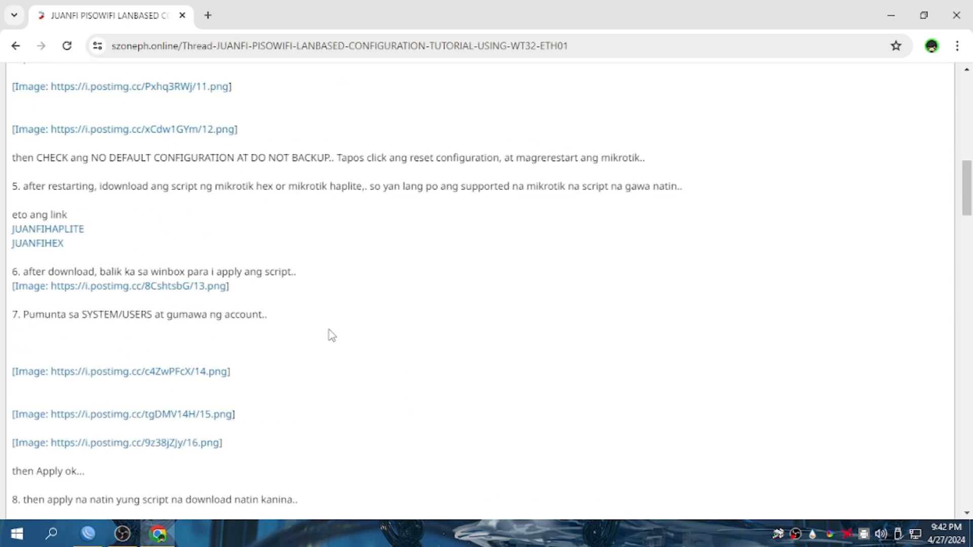
{"action": "scroll", "coordinate": [117, 276], "scroll_direction": "up", "scroll_amount": 1}
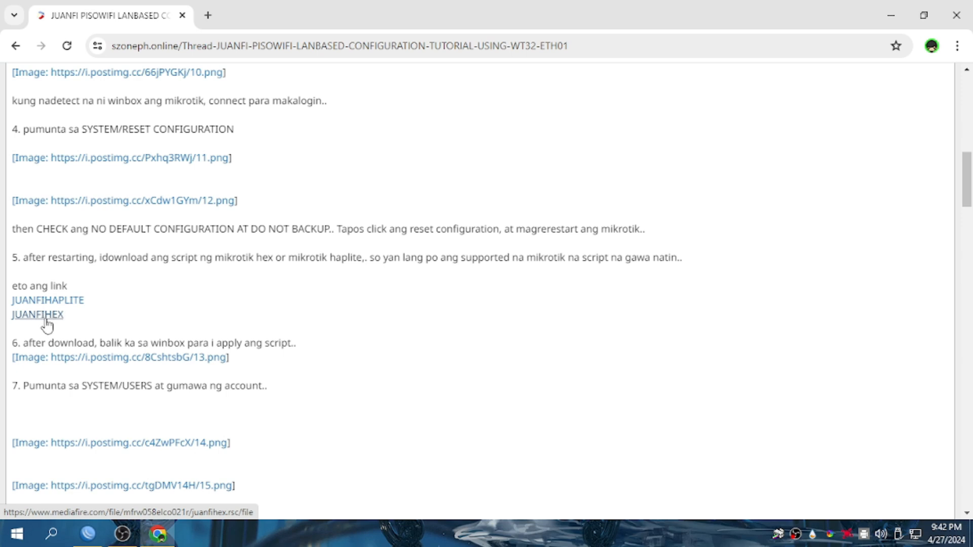
{"action": "scroll", "coordinate": [152, 309], "scroll_direction": "up", "scroll_amount": 15}
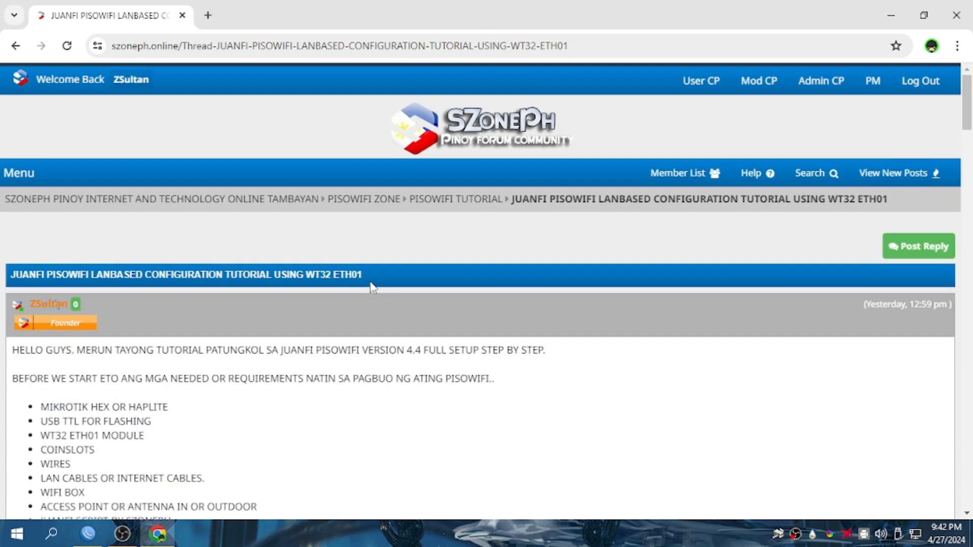
Highlight WT32-ETH01 in the title and address, and scroll to the JUANFIHAPLITE link.
{"action": "left_click_drag", "start_coordinate": [305, 278], "coordinate": [372, 285]}
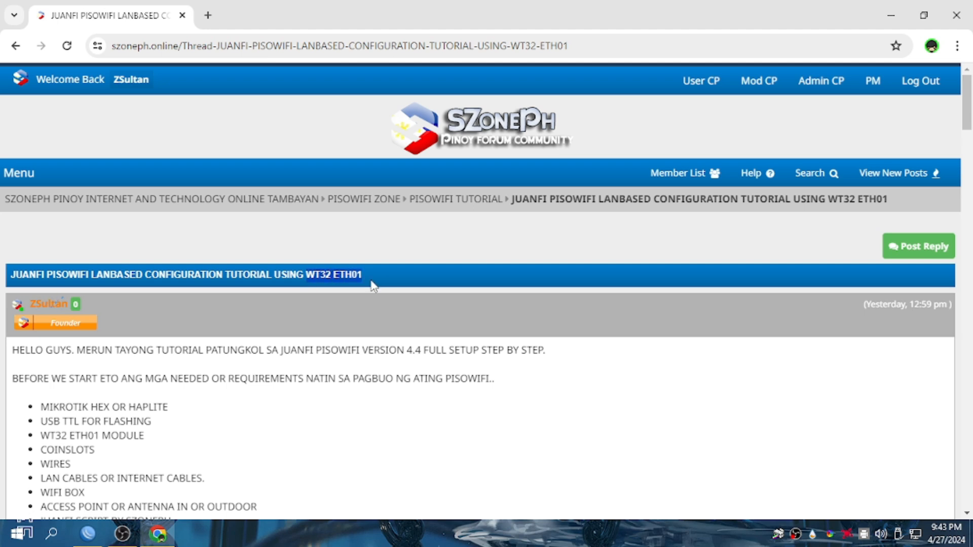
{"action": "scroll", "coordinate": [373, 343], "scroll_direction": "down", "scroll_amount": 3}
{"action": "scroll", "coordinate": [373, 344], "scroll_direction": "down", "scroll_amount": 10}
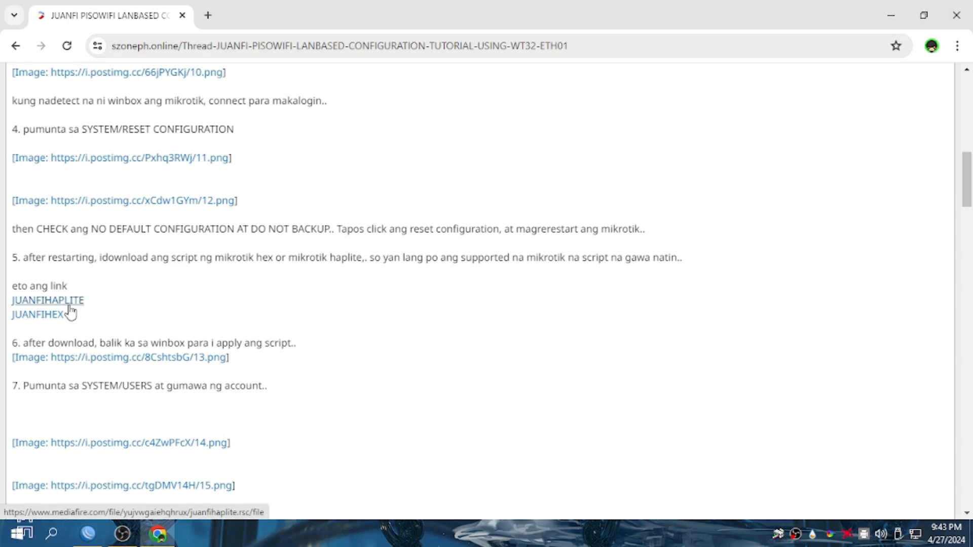
{"action": "left_click_drag", "start_coordinate": [577, 45], "coordinate": [515, 49]}
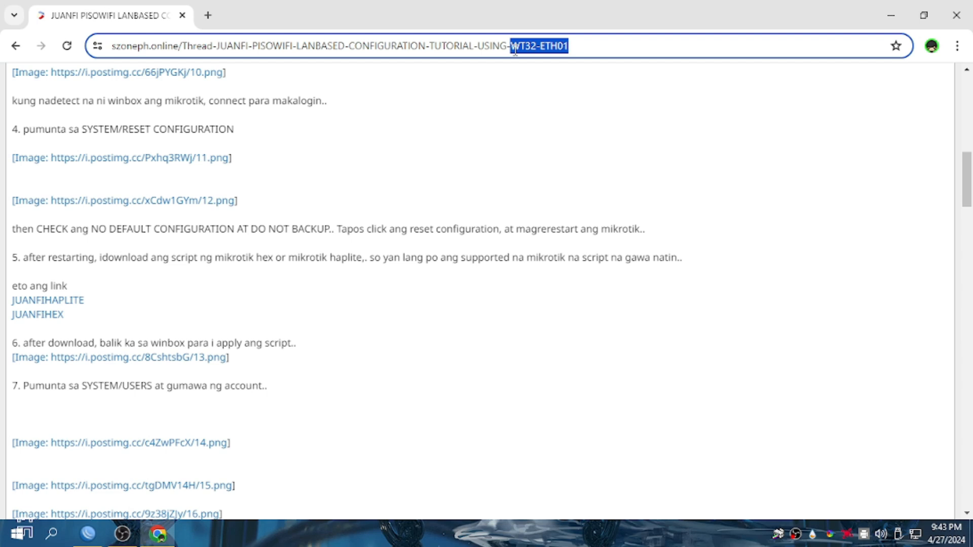
{"action": "left_click_drag", "start_coordinate": [515, 49], "coordinate": [515, 48]}
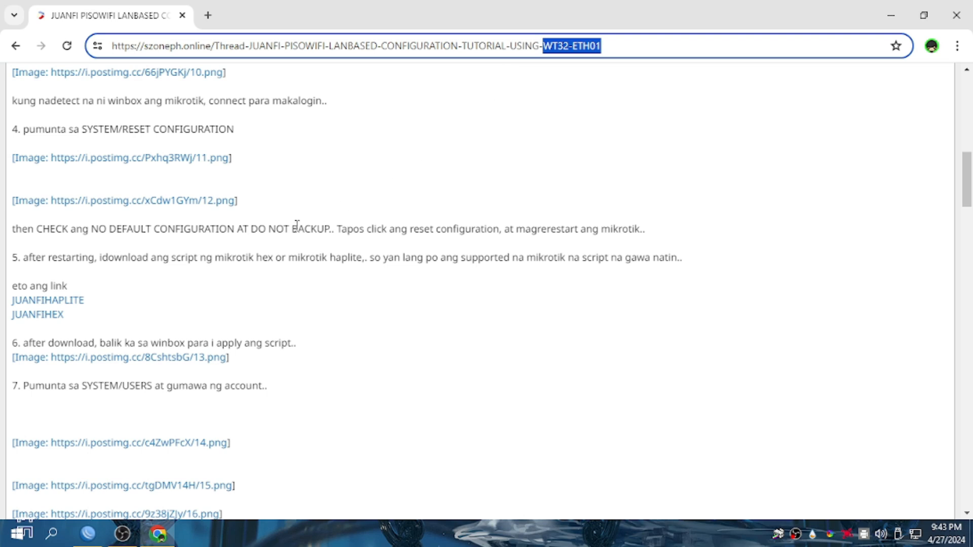
{"action": "left_click", "coordinate": [243, 290]}
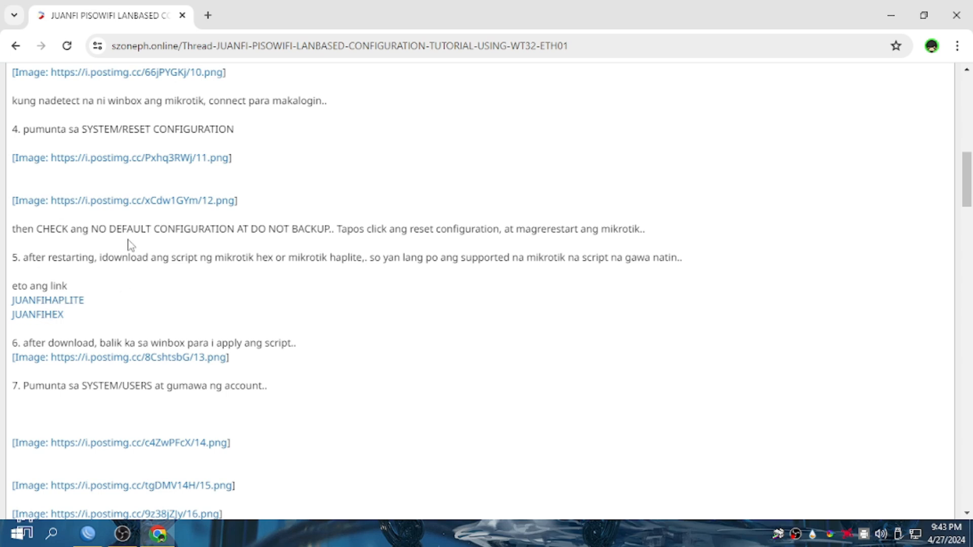
Download juanfihaplite.rsc from MediaFire, then connect WinBox to the router as admin.
{"action": "left_click", "coordinate": [58, 301]}
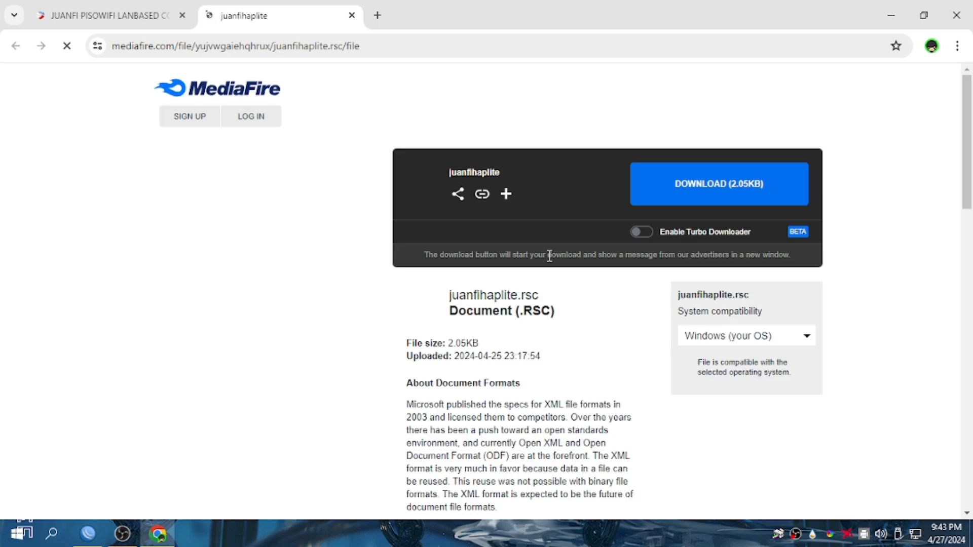
{"action": "left_click", "coordinate": [693, 192]}
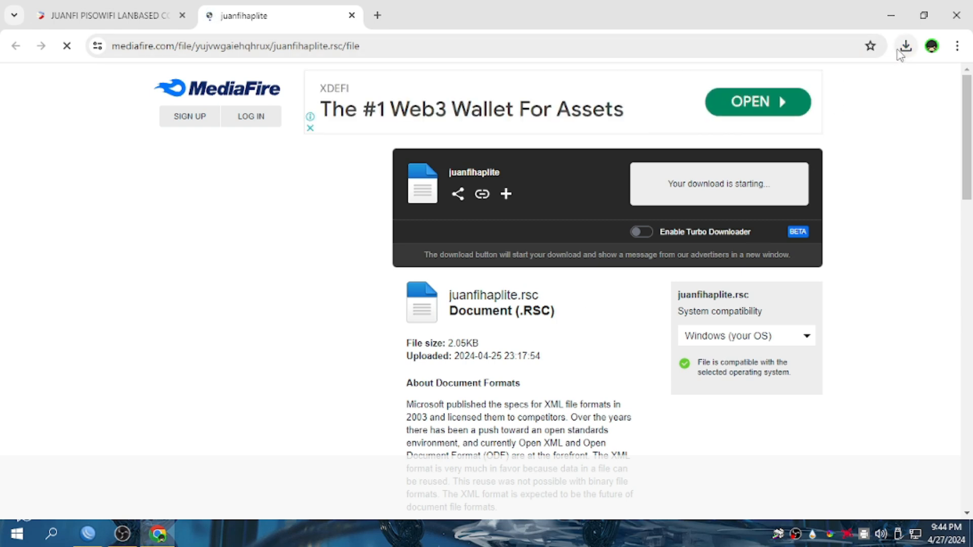
{"action": "left_click", "coordinate": [900, 49]}
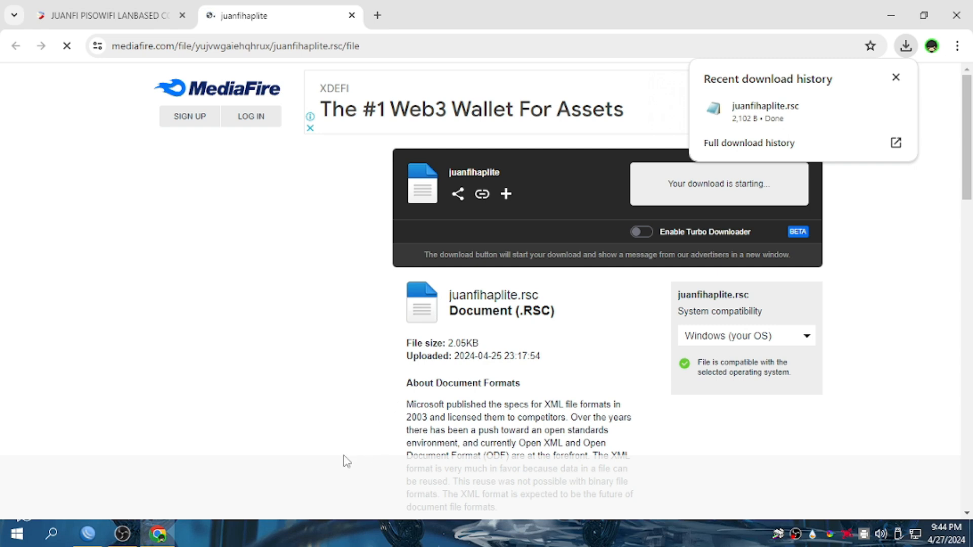
{"action": "left_click", "coordinate": [88, 533]}
{"action": "left_click", "coordinate": [851, 104]}
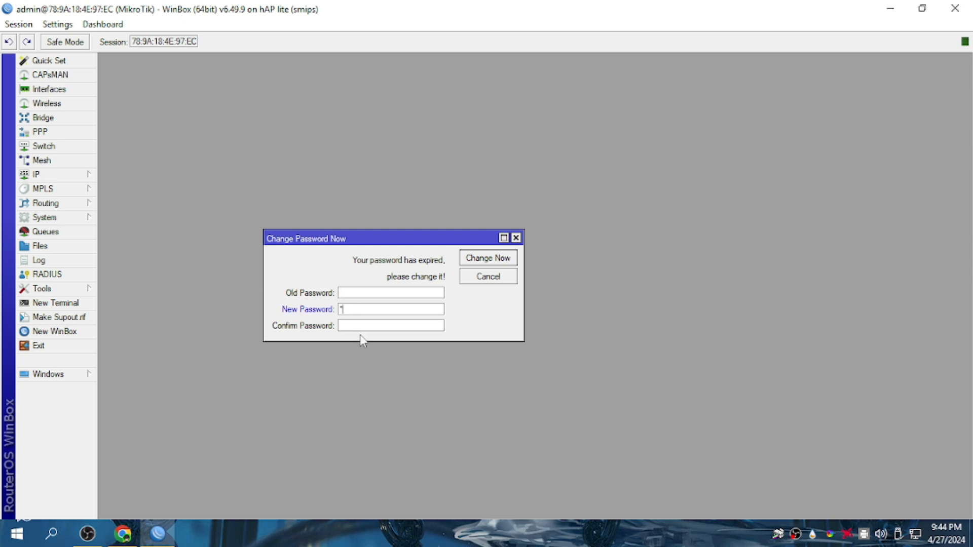
Save the new admin password, disconnect, and log back in with the new password.
{"action": "left_click", "coordinate": [466, 256]}
{"action": "left_click", "coordinate": [18, 24]}
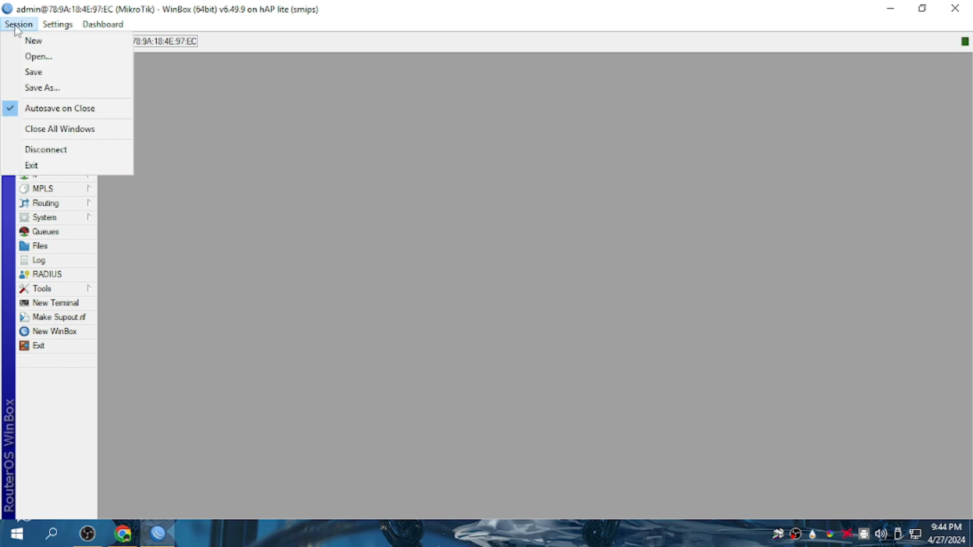
{"action": "left_click", "coordinate": [71, 150]}
{"action": "left_click", "coordinate": [95, 76]}
{"action": "type", "text": "*"}
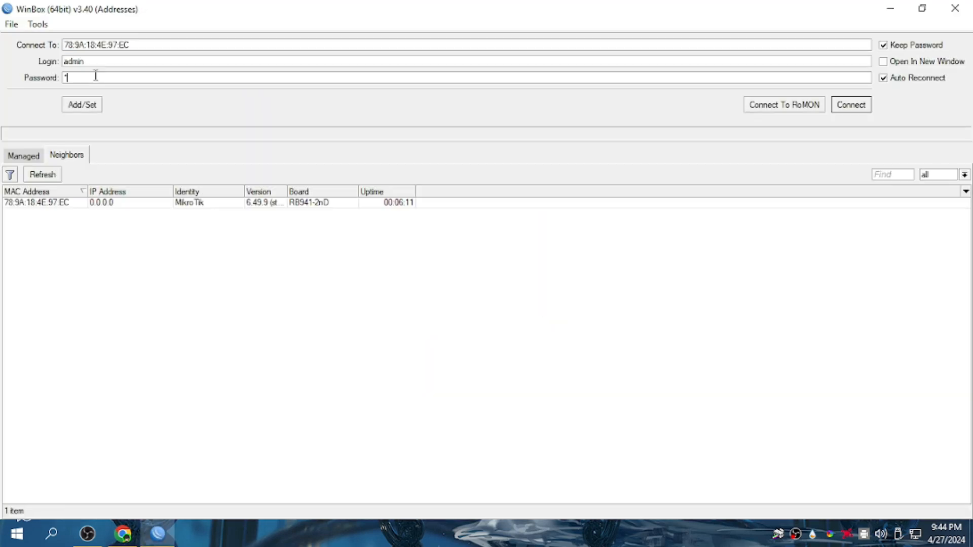
{"action": "left_click", "coordinate": [844, 104]}
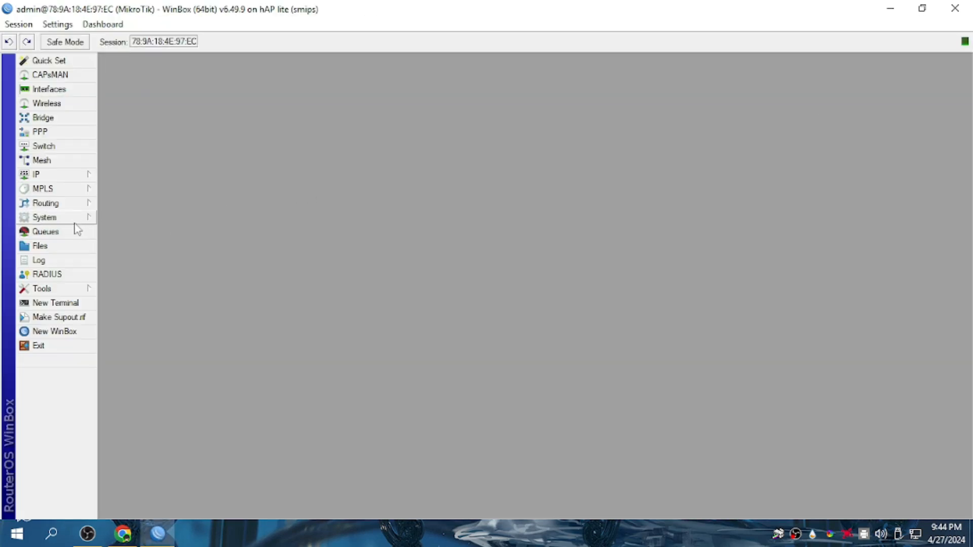
Open Files and remove juanfihaplite.rsc, leaving 33 items in the list.
{"action": "left_click", "coordinate": [59, 251]}
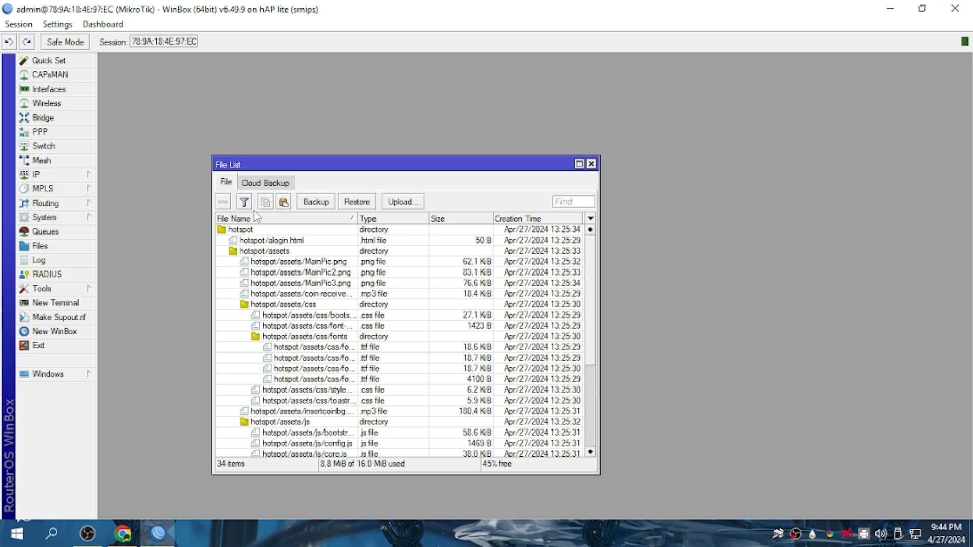
{"action": "left_click", "coordinate": [242, 232]}
{"action": "scroll", "coordinate": [324, 314], "scroll_direction": "down", "scroll_amount": 4}
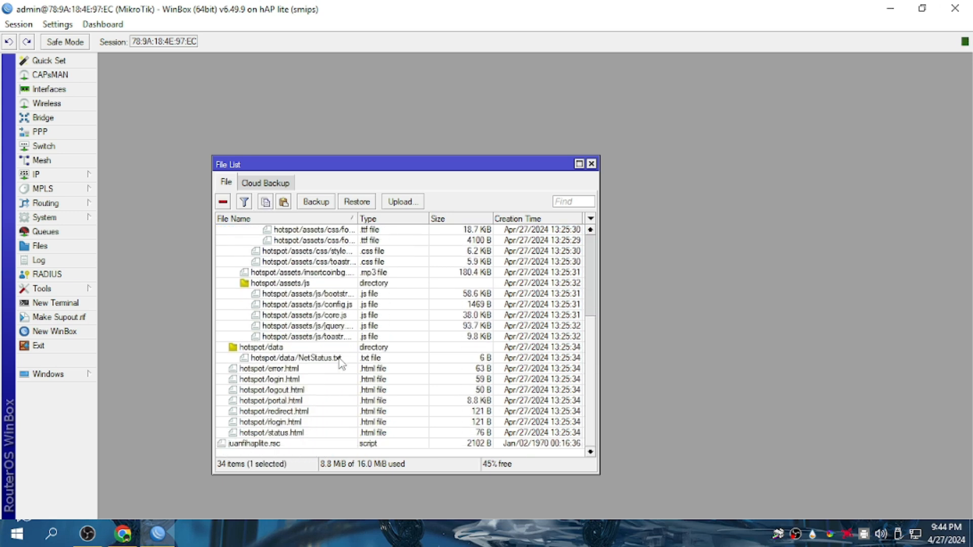
{"action": "left_click", "coordinate": [286, 441]}
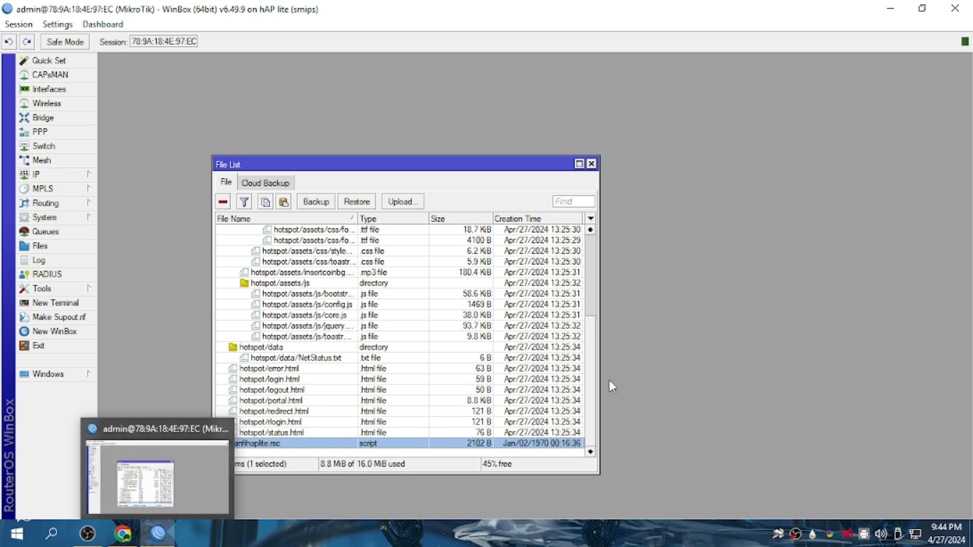
{"action": "left_click", "coordinate": [223, 201]}
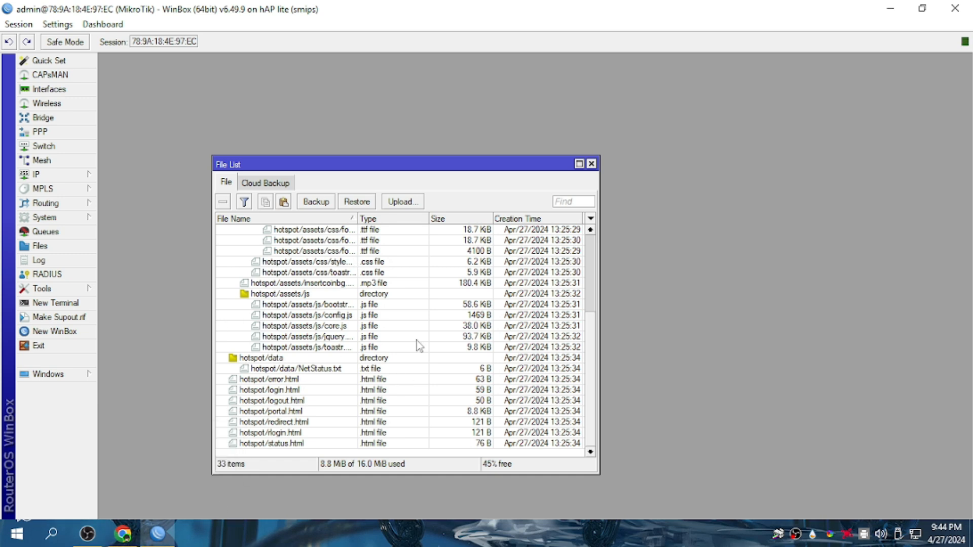
{"action": "scroll", "coordinate": [295, 419], "scroll_direction": "up", "scroll_amount": 2}
{"action": "scroll", "coordinate": [296, 419], "scroll_direction": "up", "scroll_amount": 2}
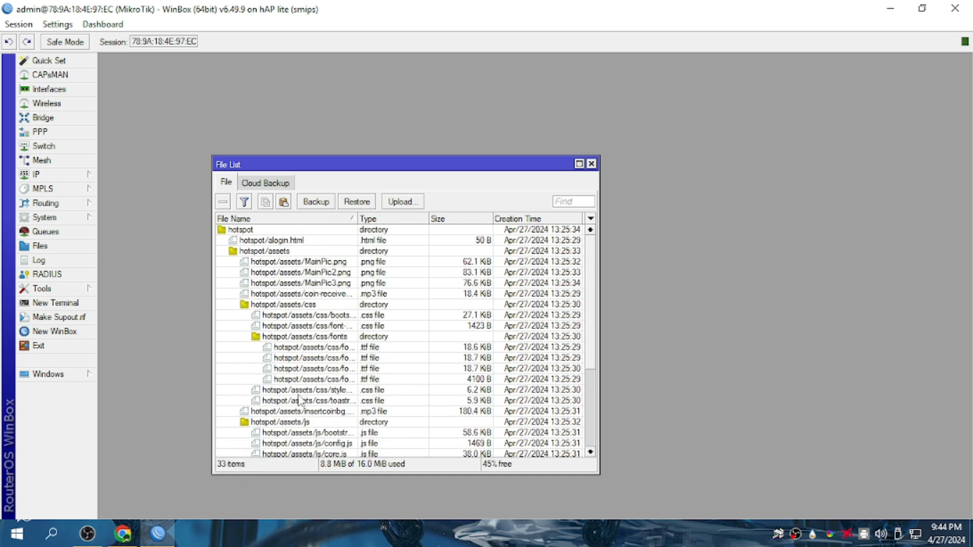
{"action": "scroll", "coordinate": [273, 338], "scroll_direction": "down", "scroll_amount": 4}
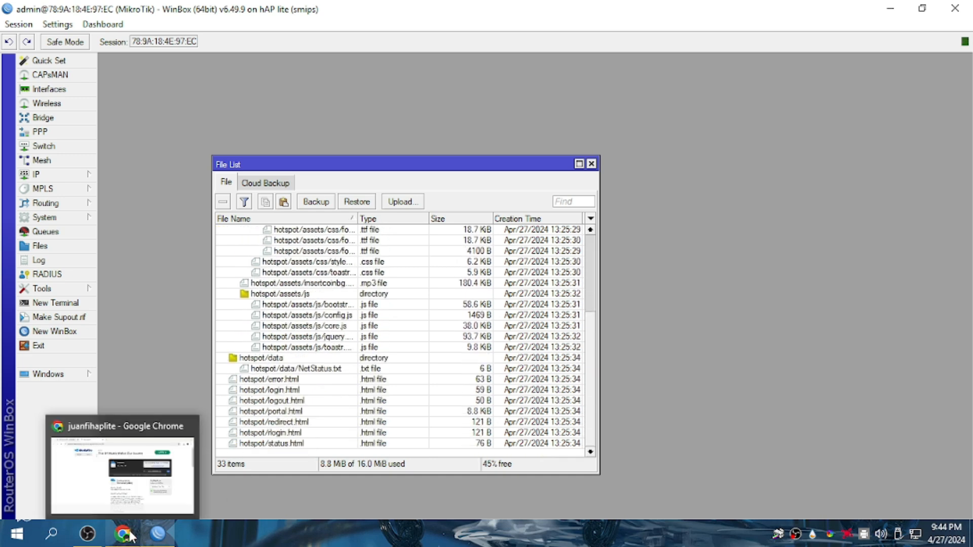
Copy juanfihaplite.rsc from the Downloads folder and paste it into WinBox Files.
{"action": "left_click", "coordinate": [130, 537]}
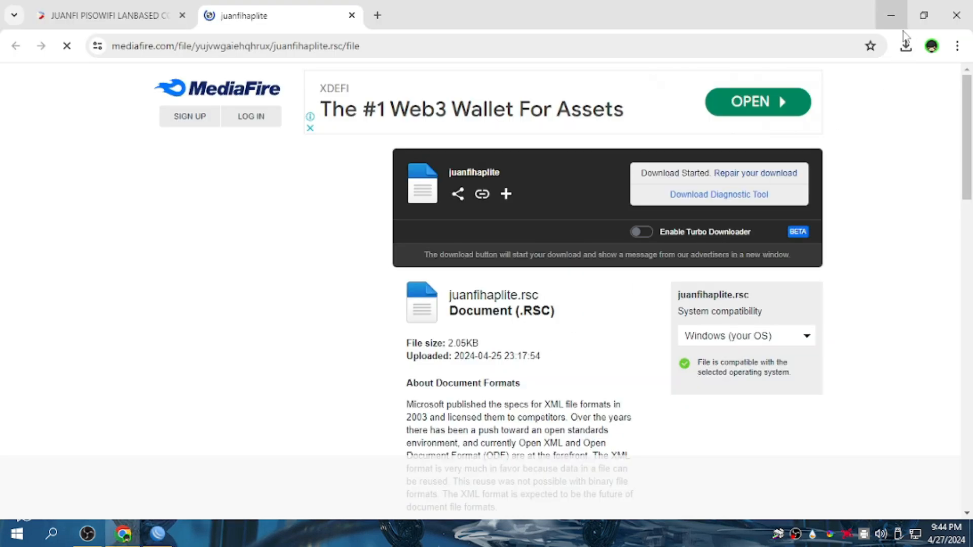
{"action": "left_click", "coordinate": [907, 46]}
{"action": "left_click", "coordinate": [865, 111]}
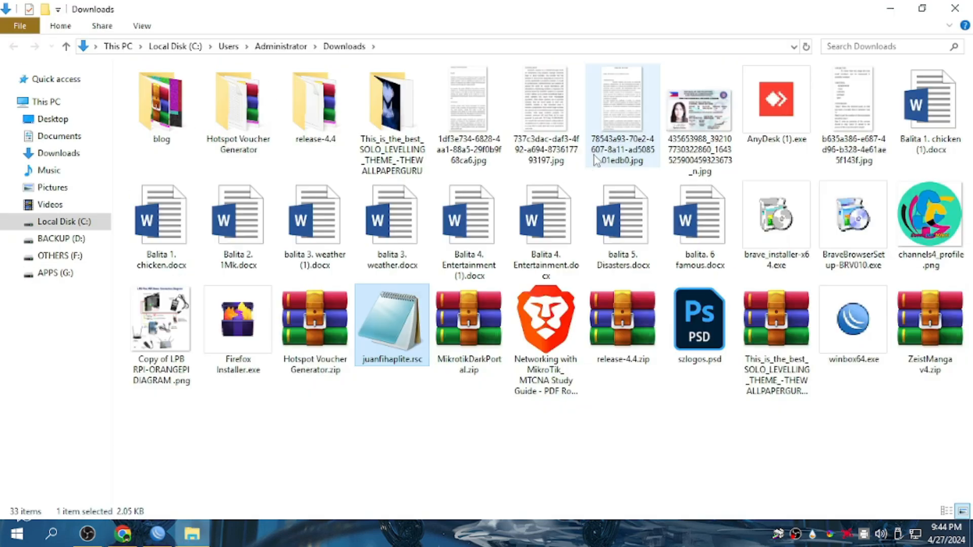
{"action": "right_click", "coordinate": [389, 320]}
{"action": "left_click", "coordinate": [450, 236]}
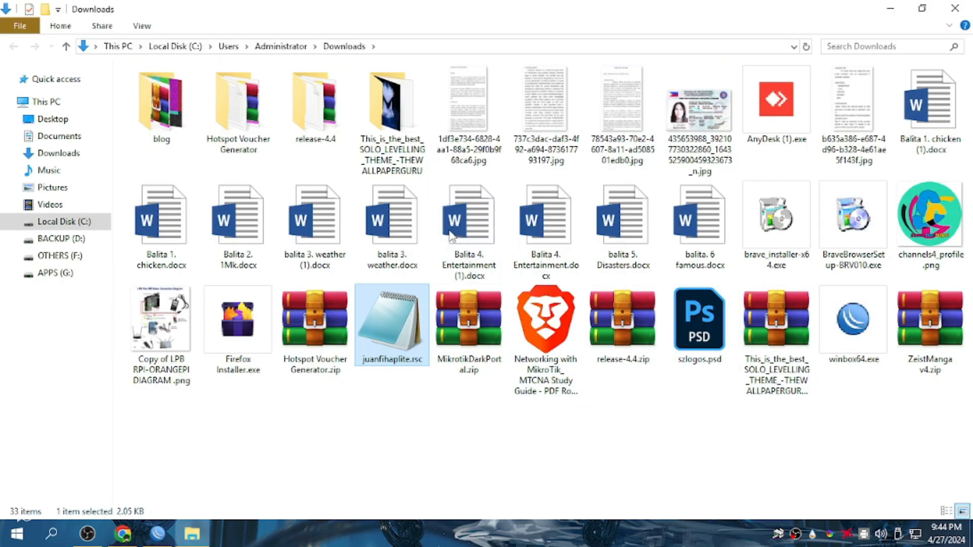
{"action": "left_click", "coordinate": [154, 539]}
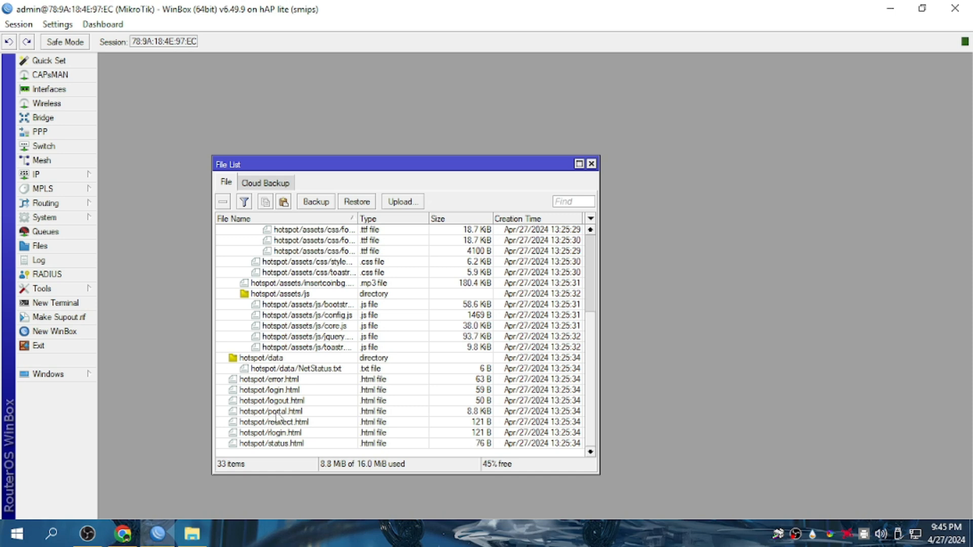
{"action": "left_click", "coordinate": [285, 202]}
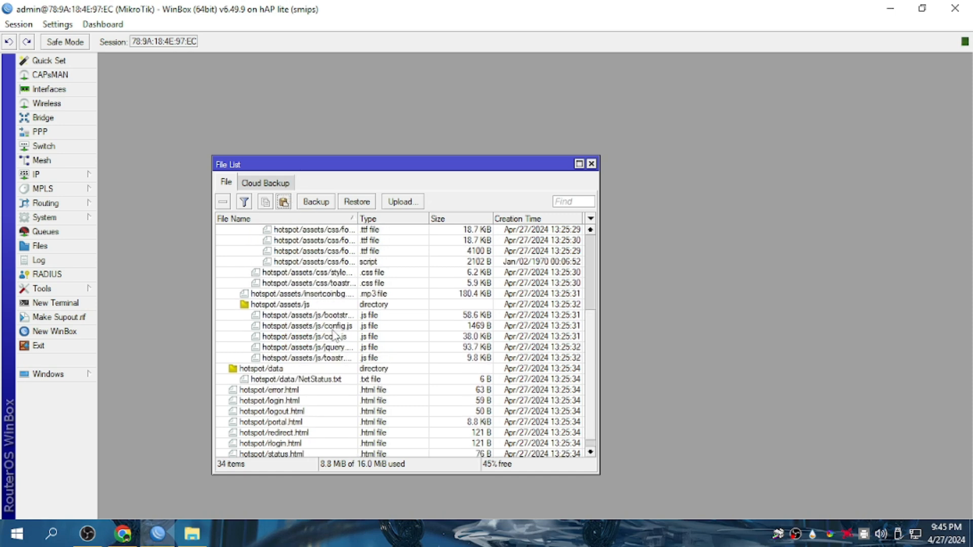
Paste the script again and reopen the File List to look for it.
{"action": "scroll", "coordinate": [344, 384], "scroll_direction": "up", "scroll_amount": 3}
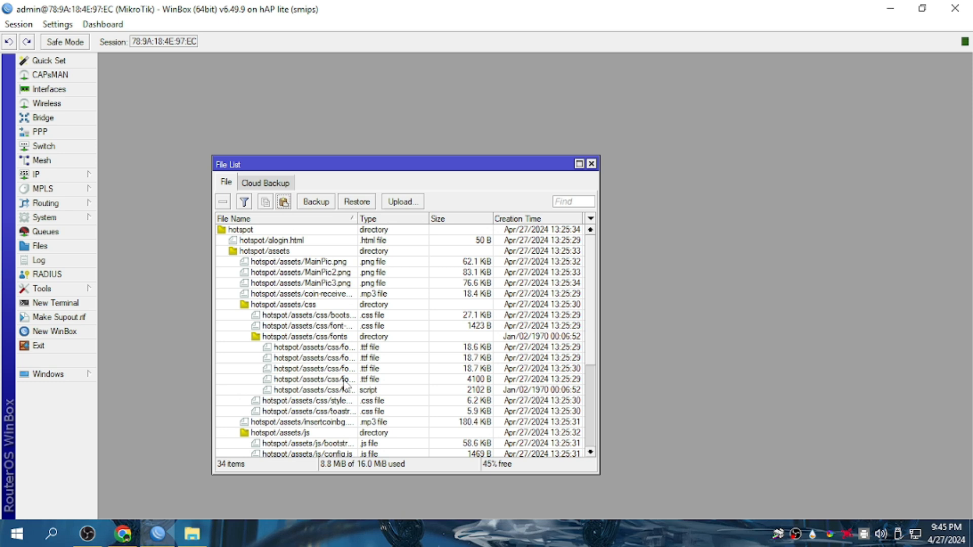
{"action": "scroll", "coordinate": [345, 385], "scroll_direction": "down", "scroll_amount": 5}
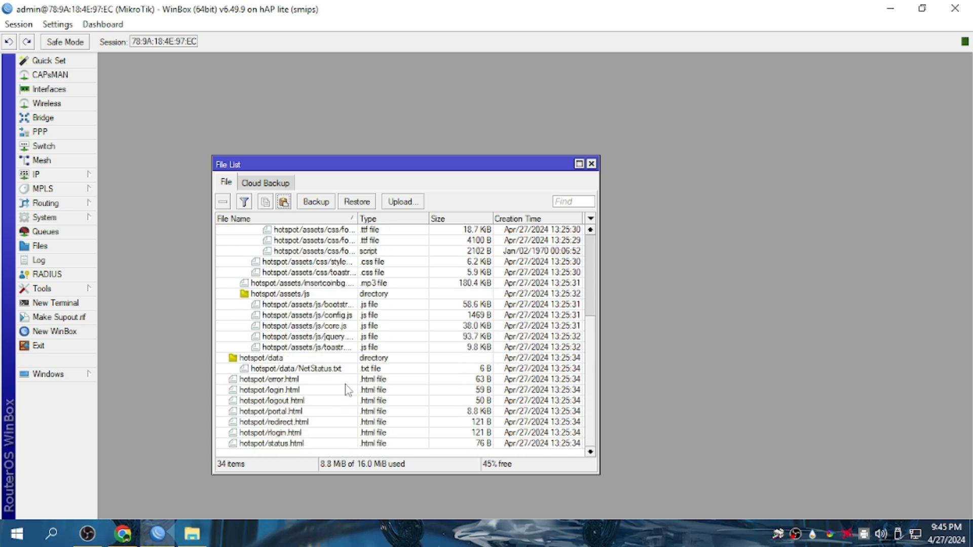
{"action": "scroll", "coordinate": [346, 389], "scroll_direction": "up", "scroll_amount": 3}
{"action": "left_click", "coordinate": [284, 202]}
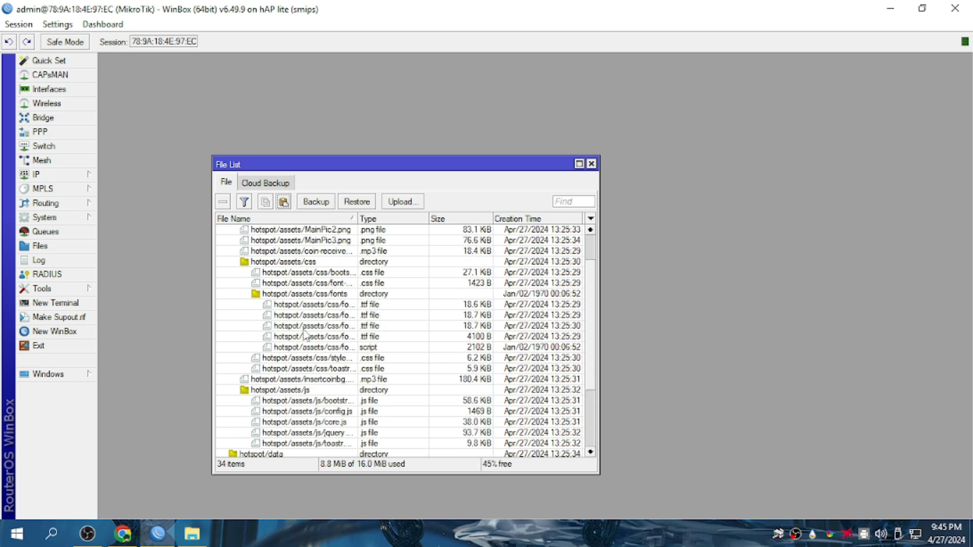
{"action": "scroll", "coordinate": [319, 388], "scroll_direction": "down", "scroll_amount": 3}
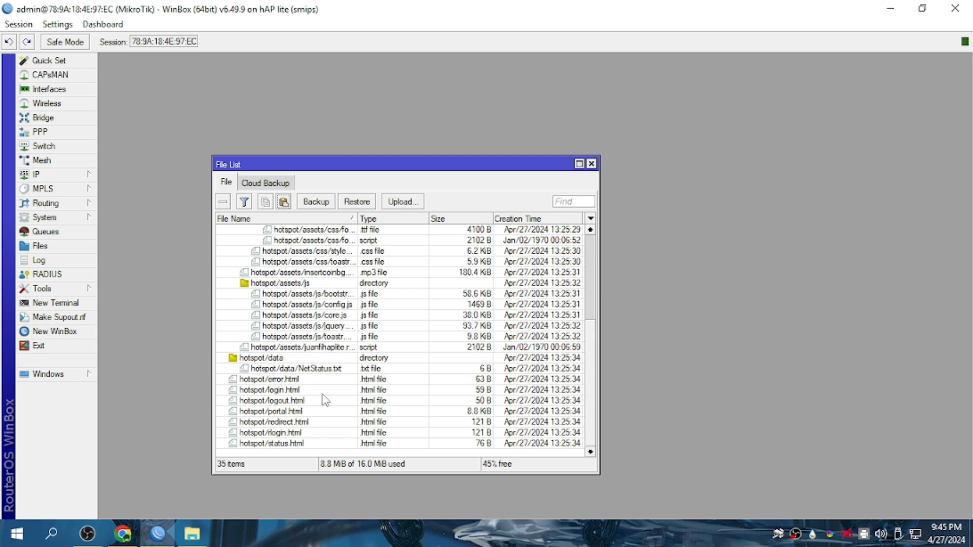
{"action": "scroll", "coordinate": [325, 401], "scroll_direction": "up", "scroll_amount": 5}
{"action": "scroll", "coordinate": [463, 374], "scroll_direction": "down", "scroll_amount": 2}
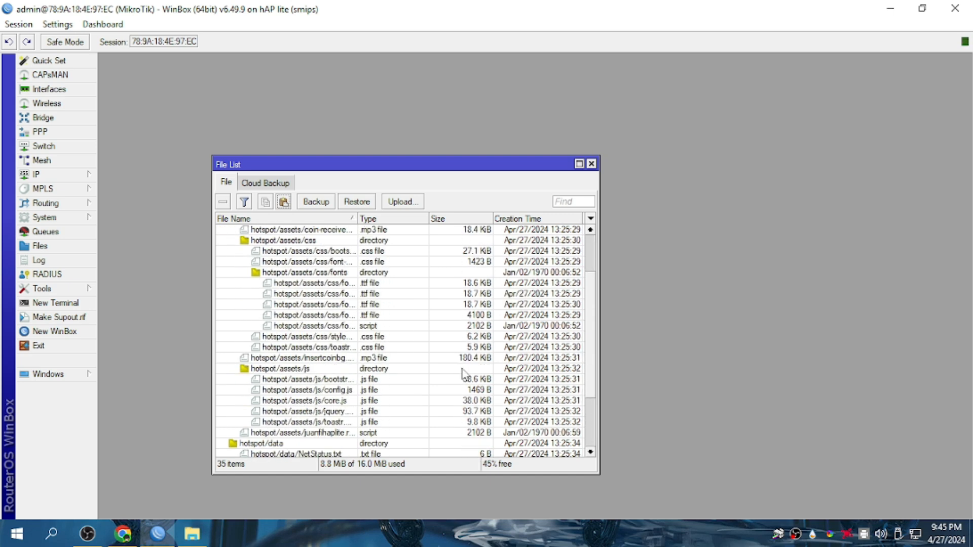
{"action": "scroll", "coordinate": [459, 378], "scroll_direction": "down", "scroll_amount": 2}
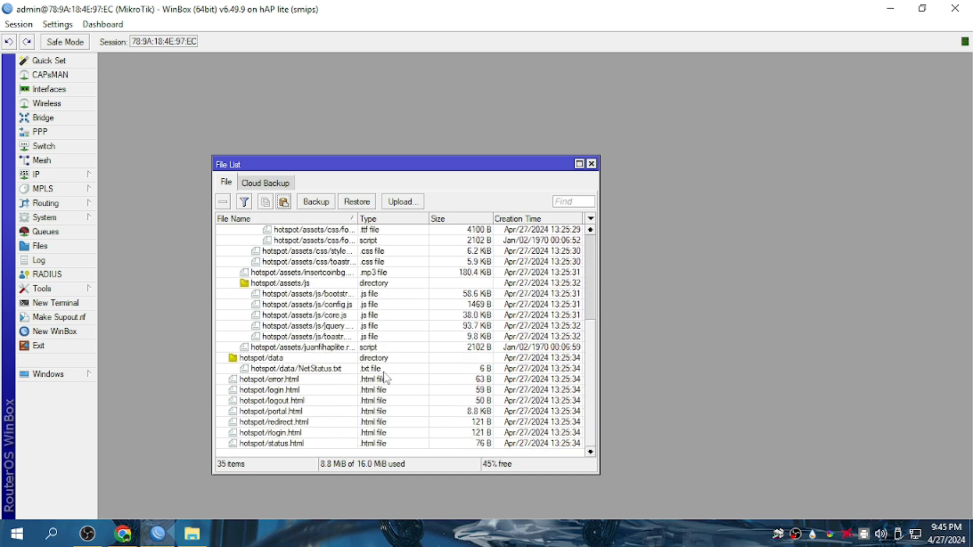
{"action": "left_click", "coordinate": [592, 163]}
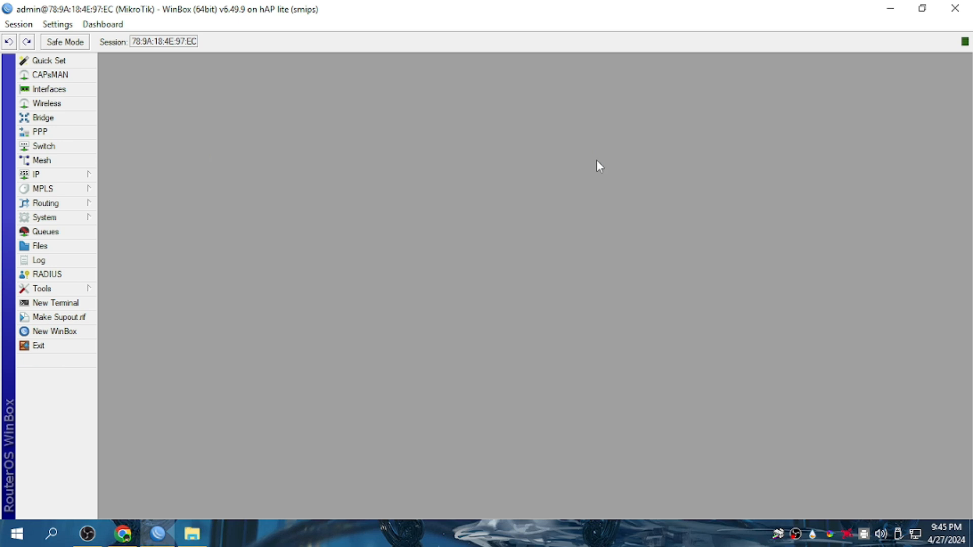
{"action": "left_click", "coordinate": [76, 246]}
{"action": "scroll", "coordinate": [349, 394], "scroll_direction": "down", "scroll_amount": 4}
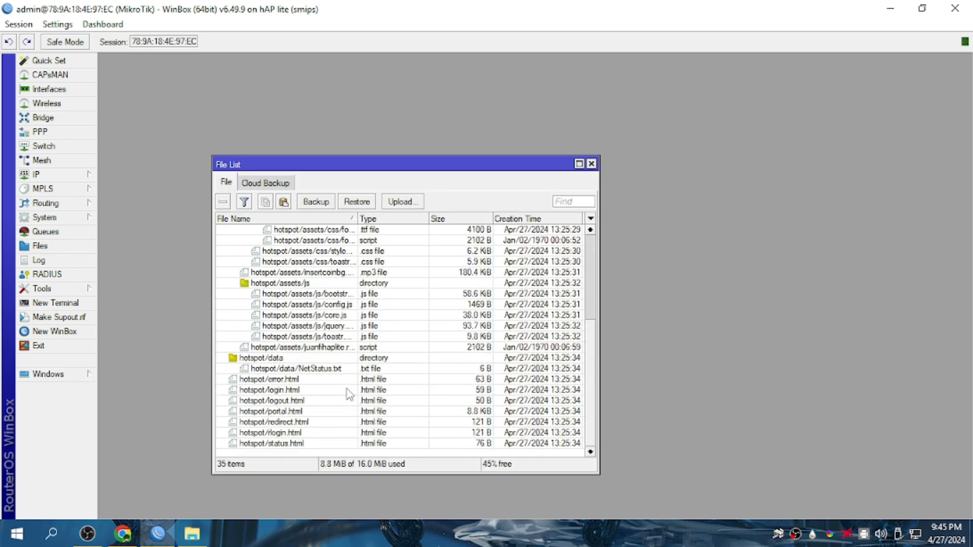
{"action": "scroll", "coordinate": [349, 394], "scroll_direction": "up", "scroll_amount": 5}
{"action": "scroll", "coordinate": [353, 402], "scroll_direction": "down", "scroll_amount": 4}
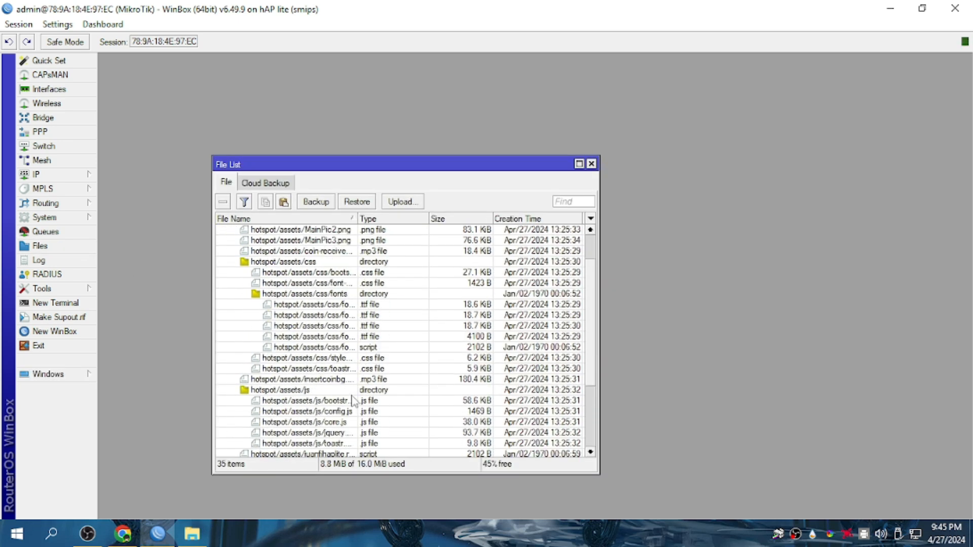
{"action": "scroll", "coordinate": [353, 401], "scroll_direction": "down", "scroll_amount": 1}
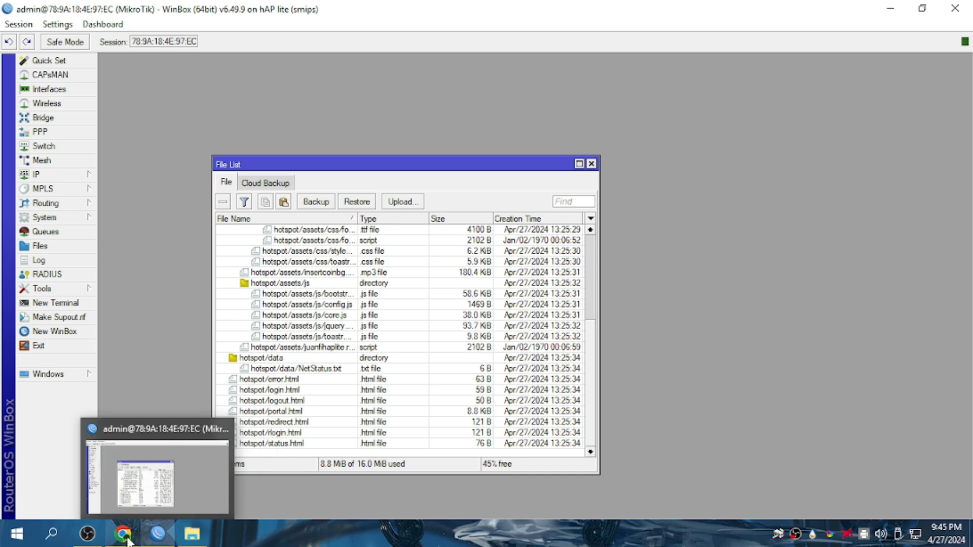
Resize the Downloads window and drag juanfihaplite.rsc into the router's file list.
{"action": "left_click", "coordinate": [201, 541]}
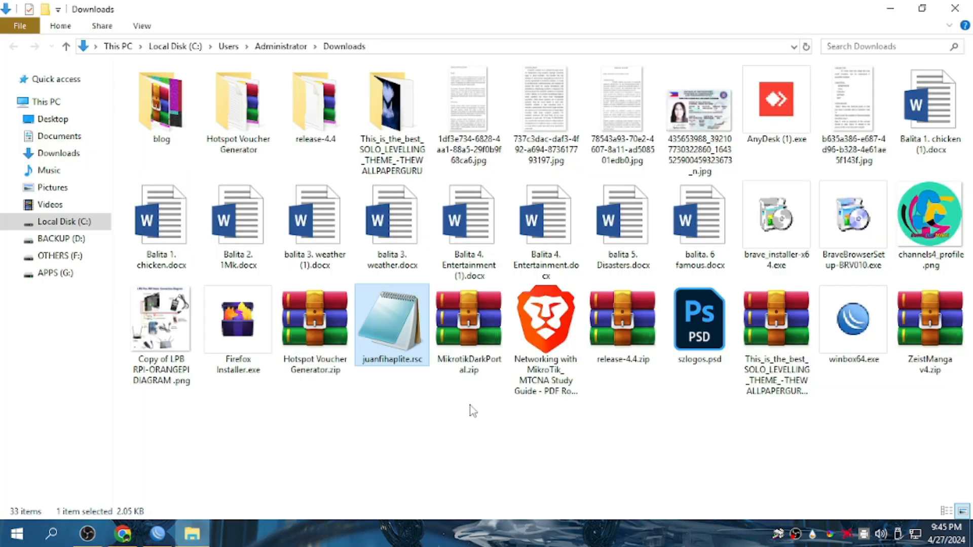
{"action": "left_click", "coordinate": [925, 7]}
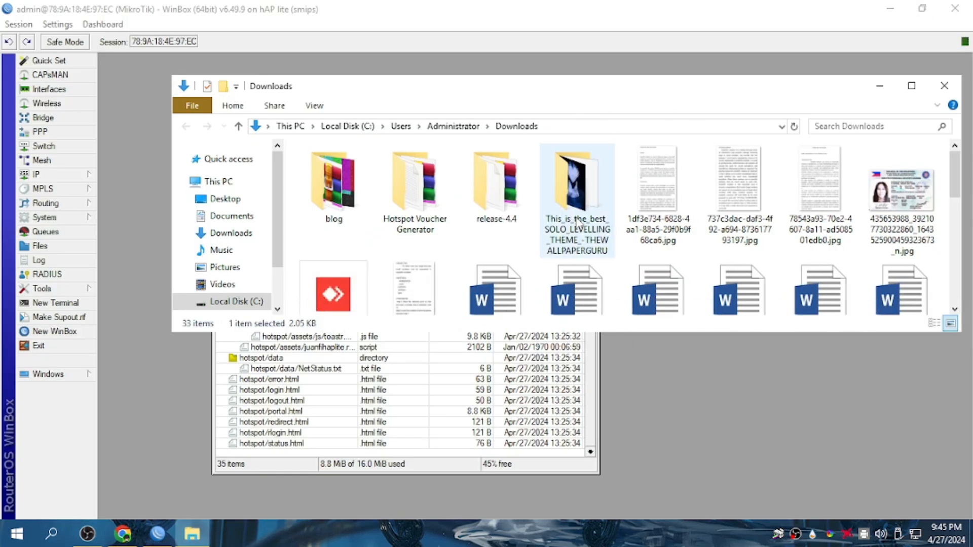
{"action": "scroll", "coordinate": [577, 202], "scroll_direction": "down", "scroll_amount": 5}
{"action": "left_click_drag", "start_coordinate": [423, 180], "coordinate": [484, 232]}
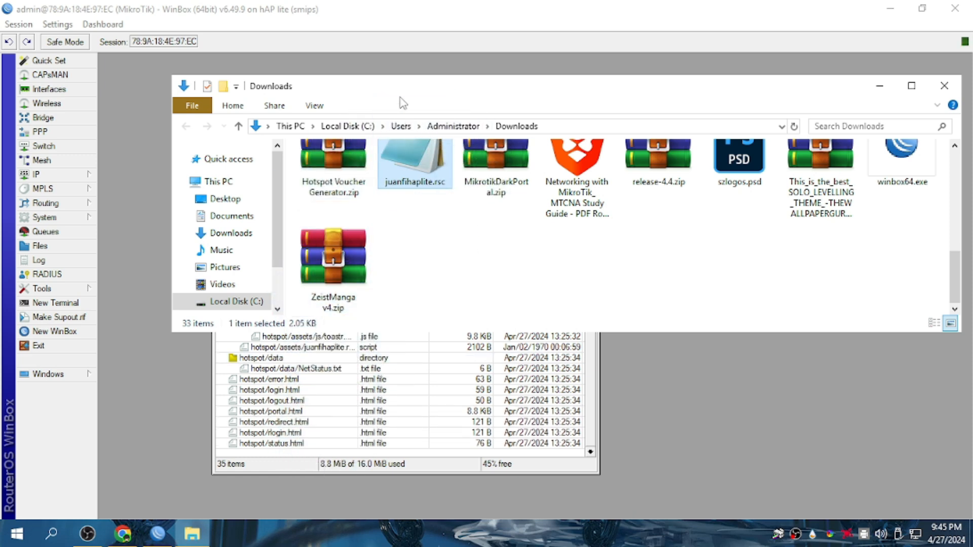
Copy juanfihaplite.rsc again, paste it at the hotspot directory, and select the new file.
{"action": "right_click", "coordinate": [421, 191]}
{"action": "left_click", "coordinate": [467, 320]}
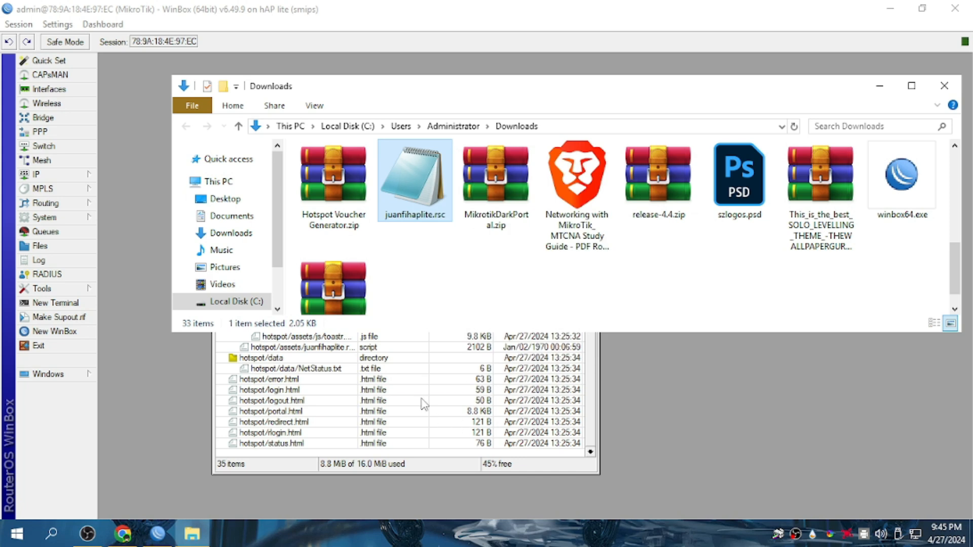
{"action": "left_click", "coordinate": [422, 399]}
{"action": "scroll", "coordinate": [304, 263], "scroll_direction": "up", "scroll_amount": 5}
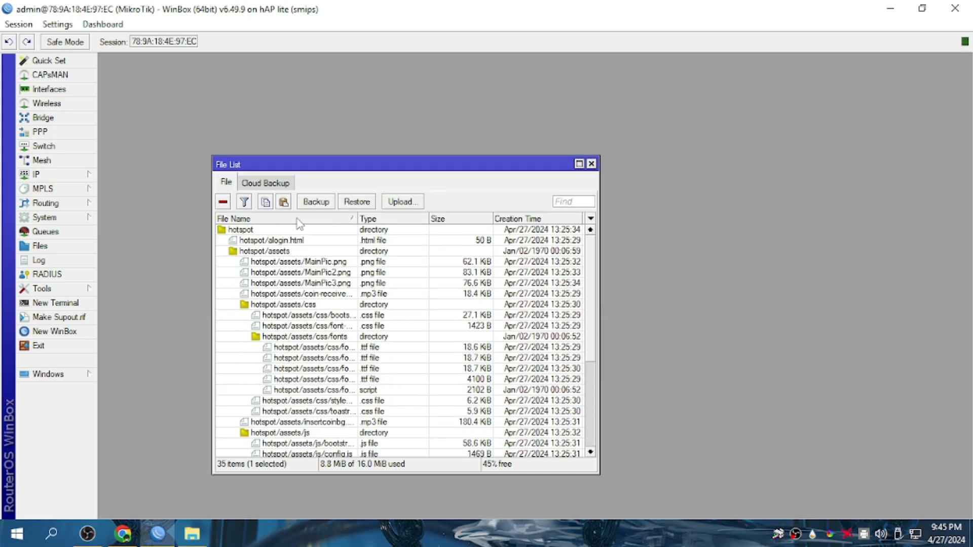
{"action": "left_click", "coordinate": [297, 232]}
{"action": "left_click", "coordinate": [284, 202]}
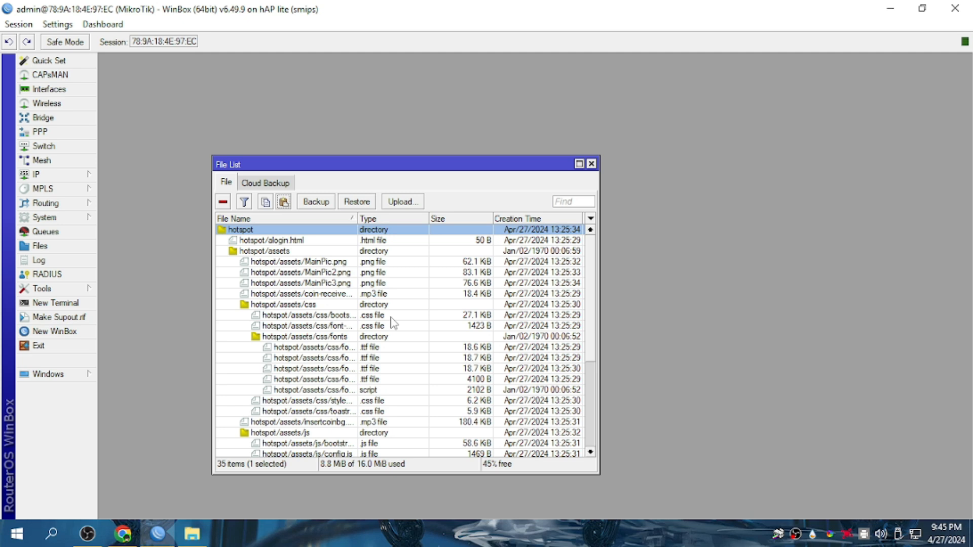
{"action": "scroll", "coordinate": [392, 323], "scroll_direction": "down", "scroll_amount": 2}
{"action": "scroll", "coordinate": [394, 323], "scroll_direction": "down", "scroll_amount": 4}
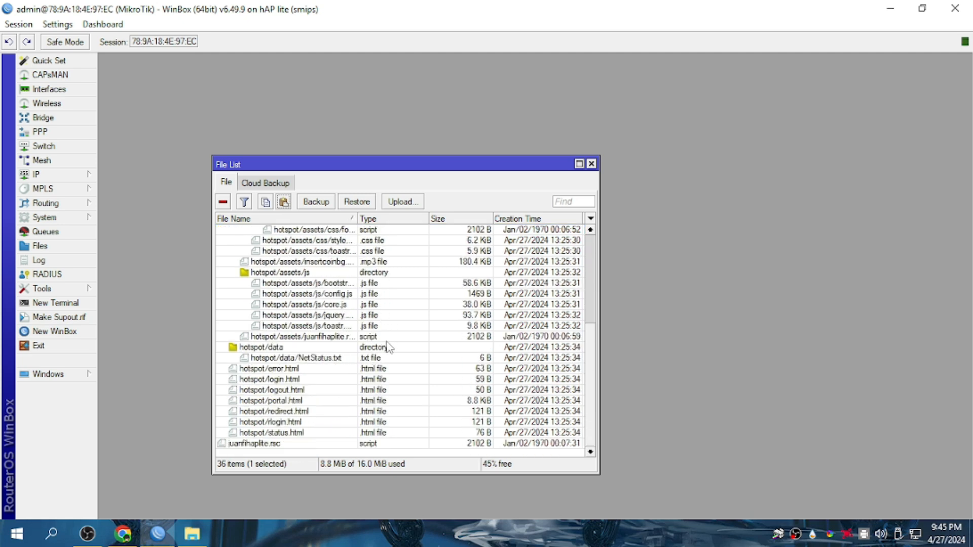
{"action": "left_click", "coordinate": [319, 444]}
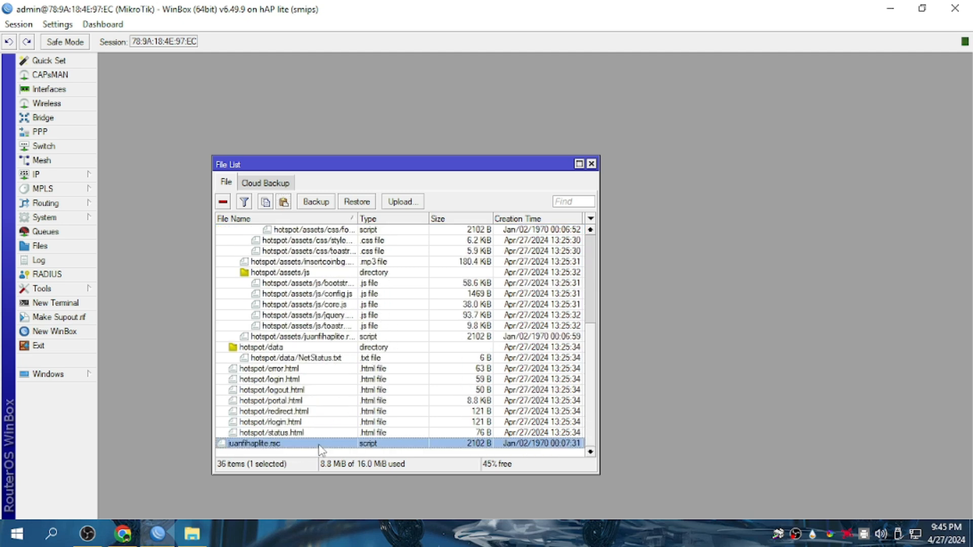
View the 2102 B juanfihaplite.rsc details and select its file name, then return to Chrome.
{"action": "double_click", "coordinate": [265, 446]}
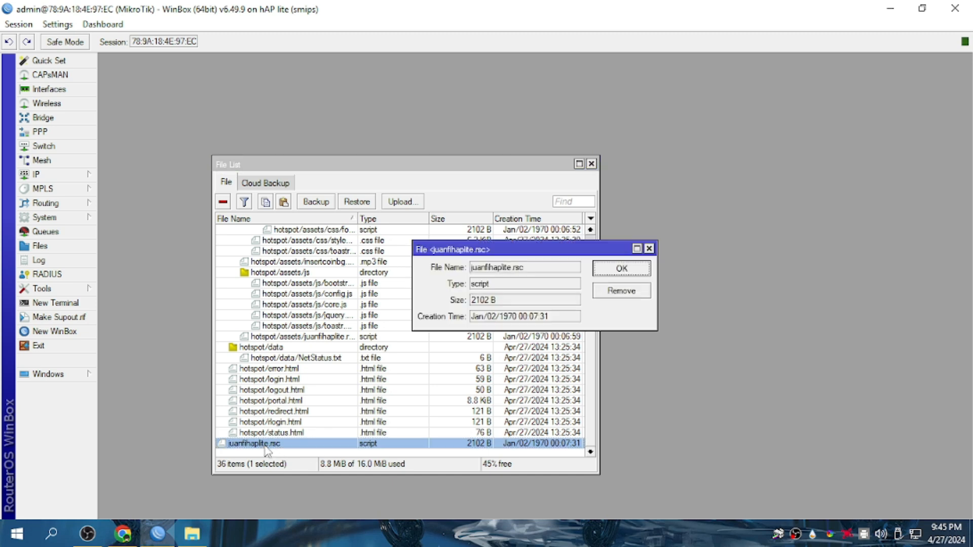
{"action": "left_click_drag", "start_coordinate": [537, 270], "coordinate": [476, 280]}
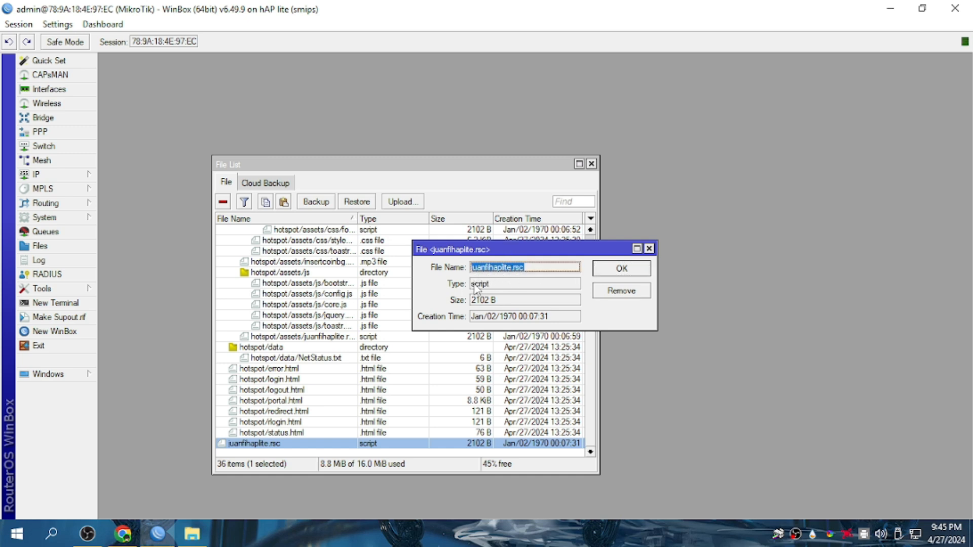
{"action": "left_click", "coordinate": [119, 536]}
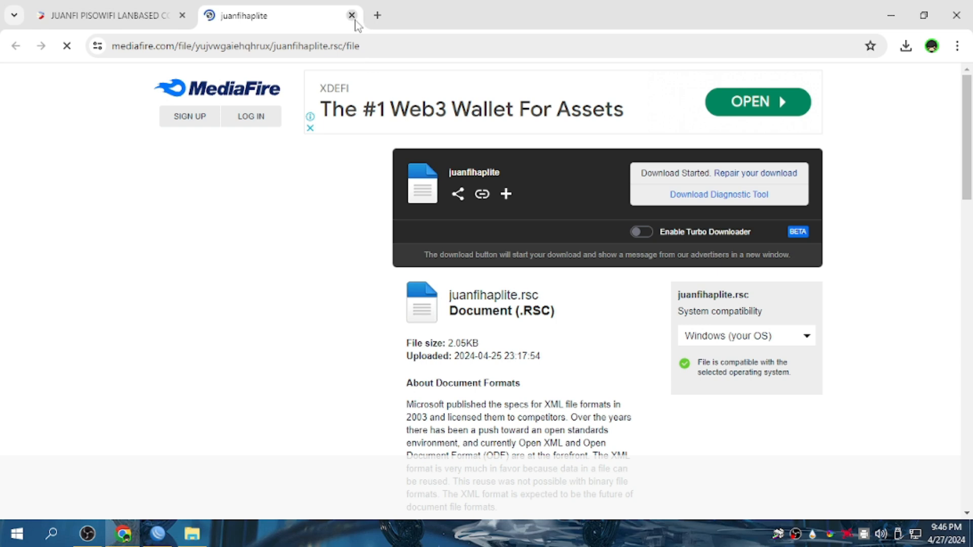
Close the MediaFire tab and copy step 9's 'import file=juanfihaplite.rsc' command.
{"action": "left_click", "coordinate": [352, 16]}
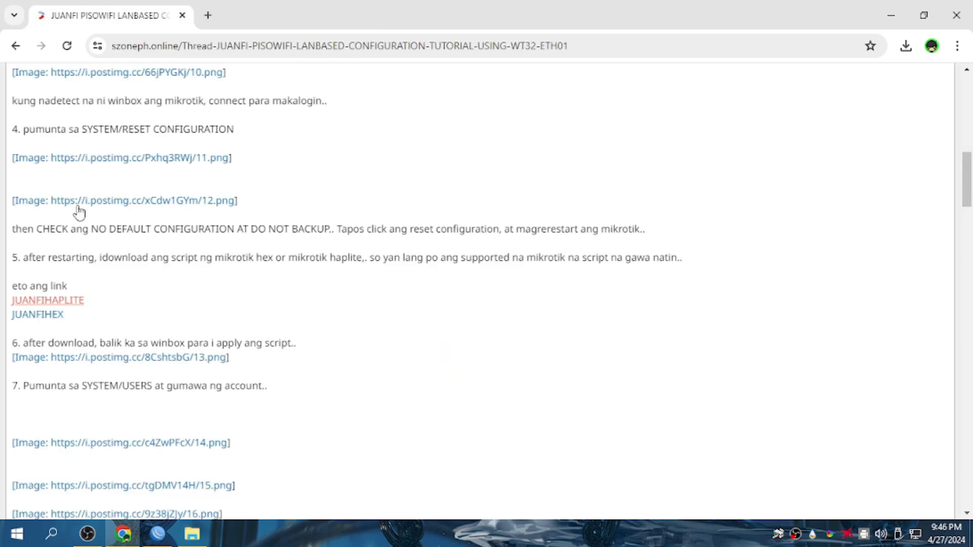
{"action": "scroll", "coordinate": [165, 392], "scroll_direction": "down", "scroll_amount": 3}
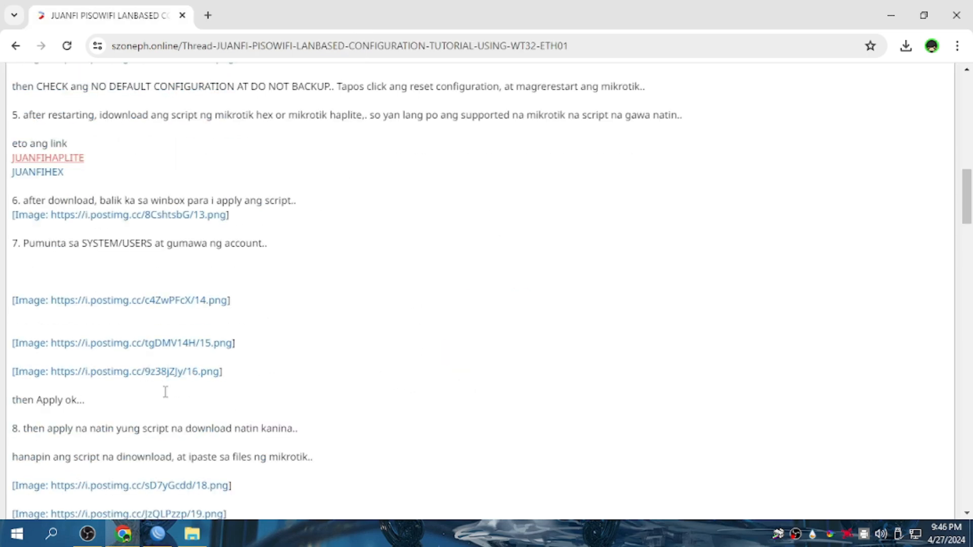
{"action": "scroll", "coordinate": [165, 392], "scroll_direction": "down", "scroll_amount": 3}
{"action": "scroll", "coordinate": [165, 398], "scroll_direction": "down", "scroll_amount": 3}
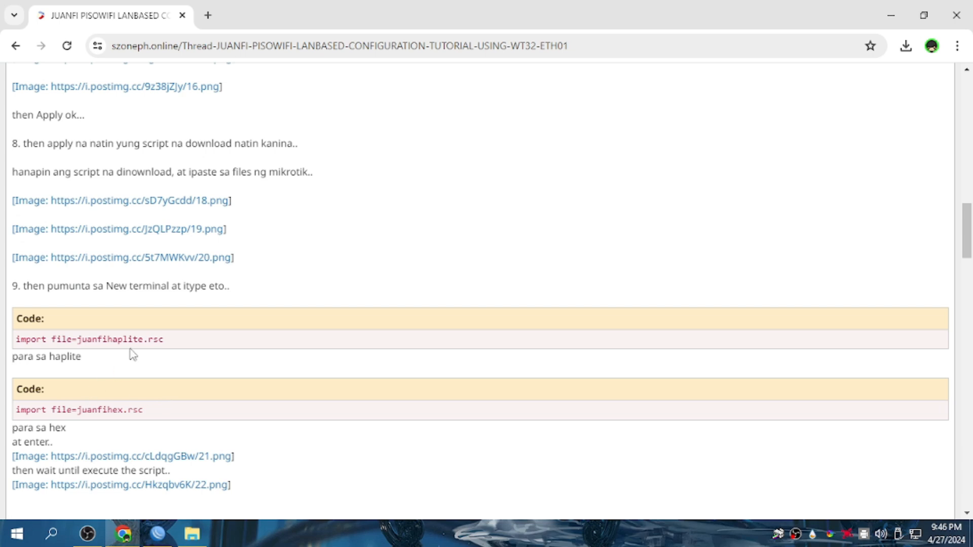
{"action": "left_click_drag", "start_coordinate": [169, 345], "coordinate": [18, 351]}
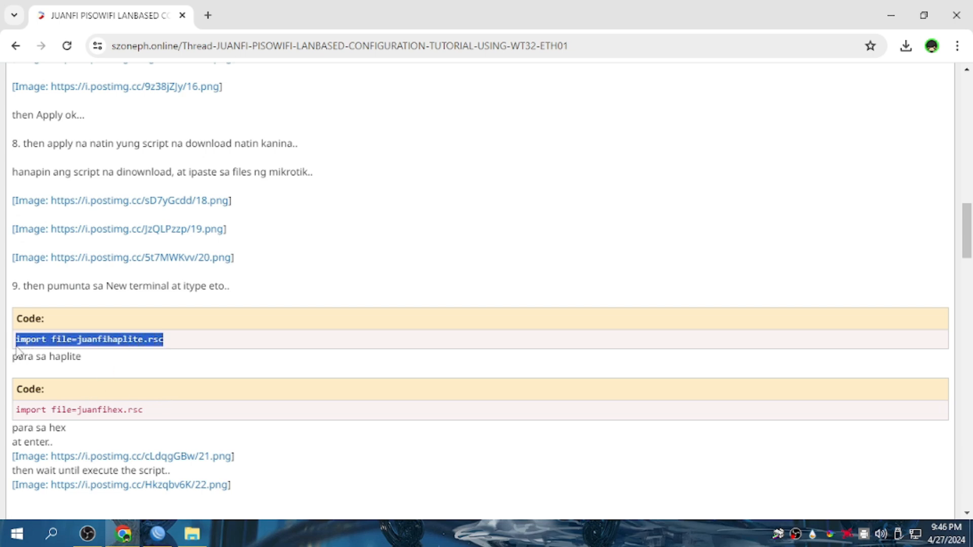
{"action": "left_click_drag", "start_coordinate": [156, 413], "coordinate": [14, 414]}
{"action": "left_click_drag", "start_coordinate": [179, 342], "coordinate": [15, 344]}
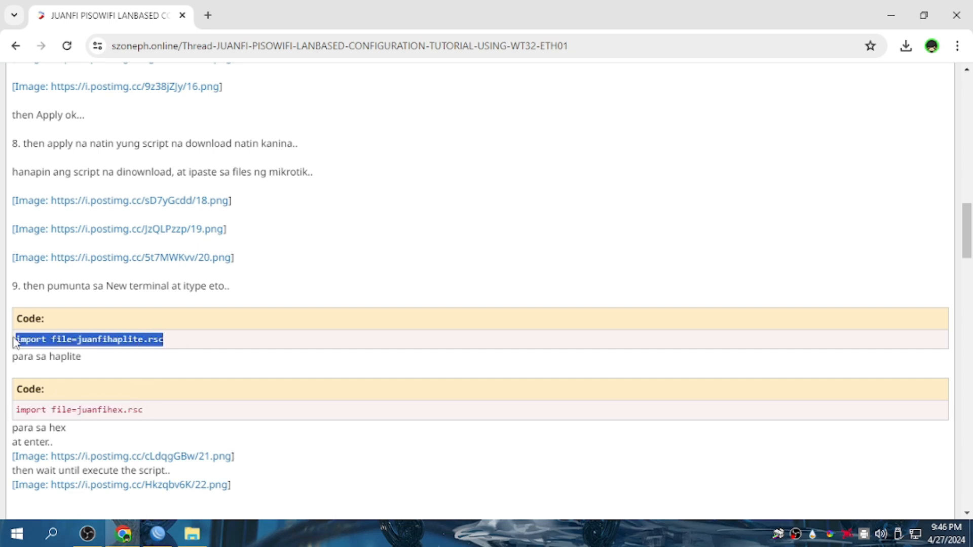
{"action": "right_click", "coordinate": [42, 341]}
{"action": "left_click", "coordinate": [88, 193]}
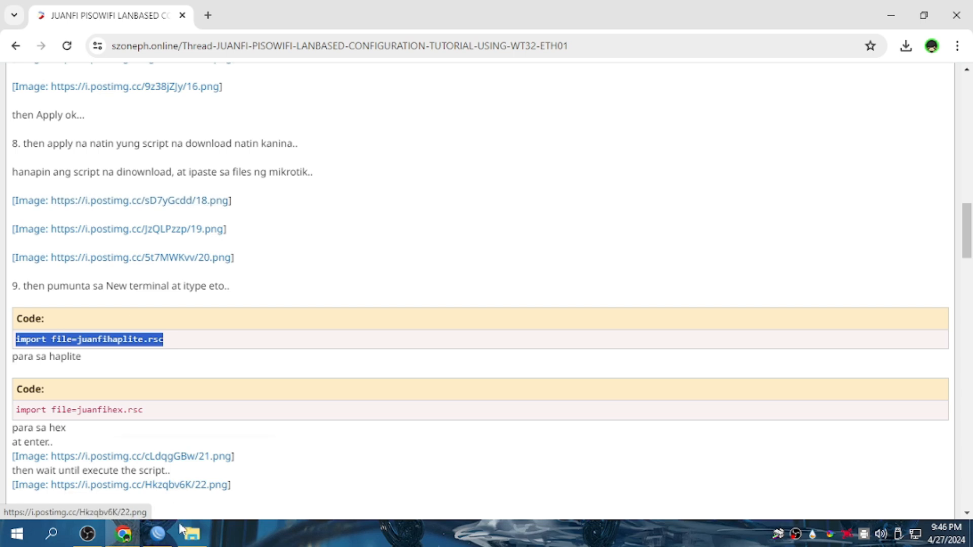
Close the juanfihaplite.rsc file properties in WinBox and return to the tutorial page.
{"action": "left_click", "coordinate": [158, 534]}
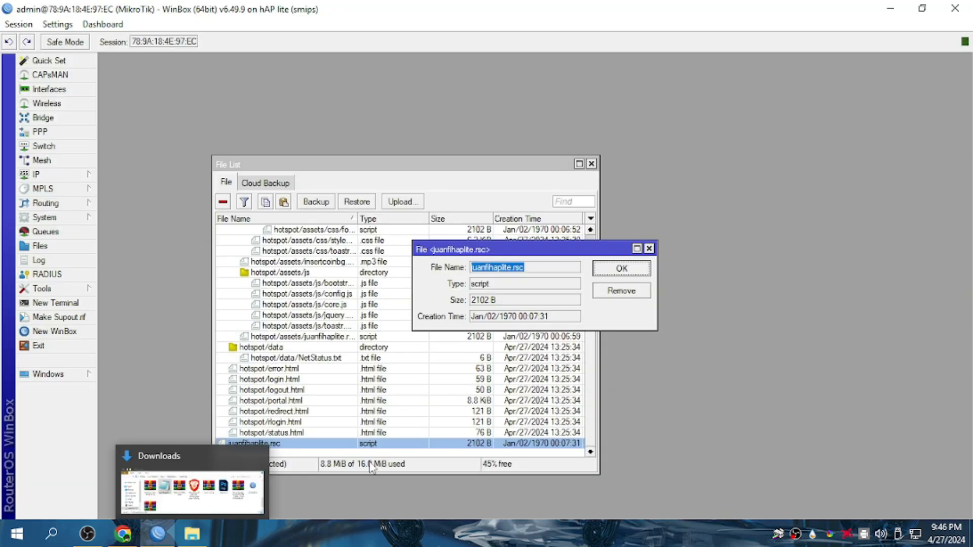
{"action": "left_click", "coordinate": [649, 249]}
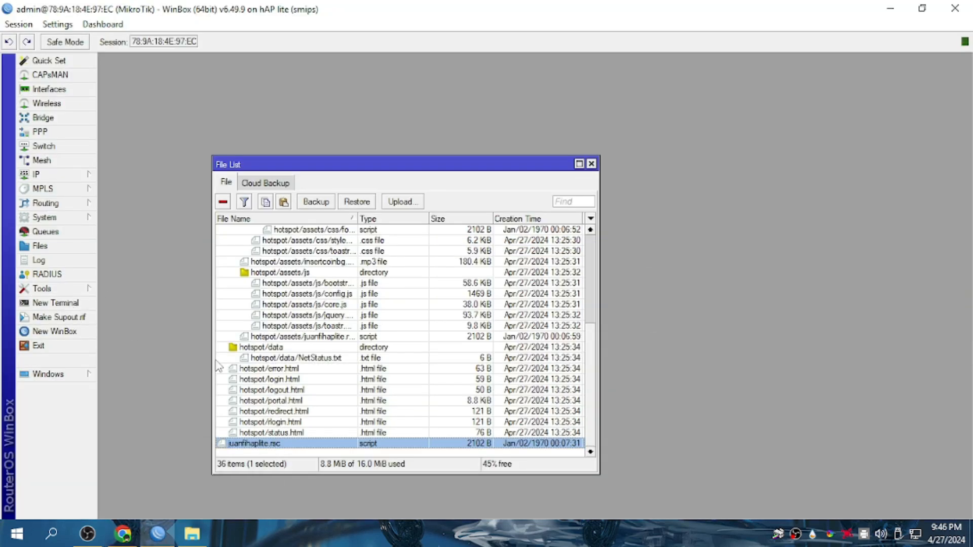
{"action": "left_click", "coordinate": [123, 534]}
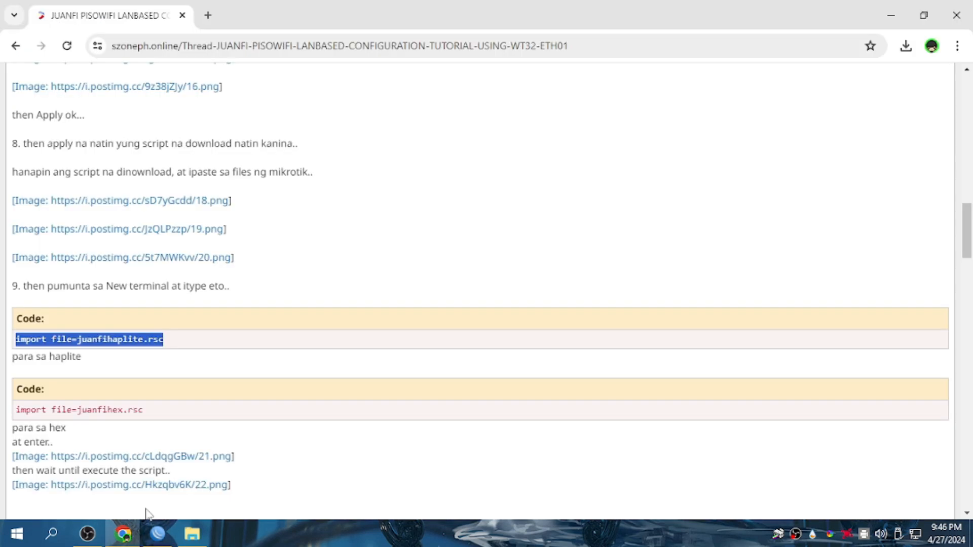
{"action": "left_click", "coordinate": [158, 534]}
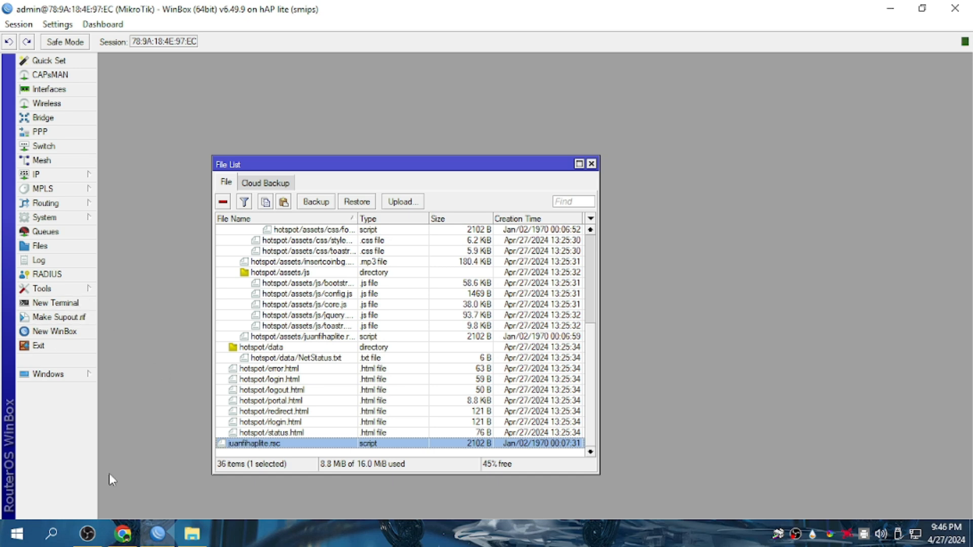
{"action": "left_click", "coordinate": [123, 534]}
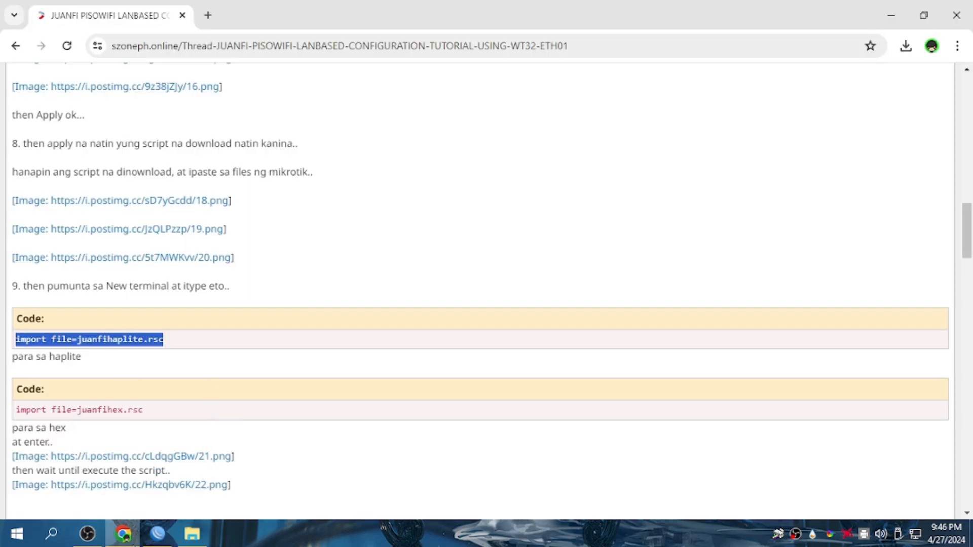
Run 'import file=juanfihaplite.rsc' in a new terminal, check the success message, then close the terminal.
{"action": "left_click", "coordinate": [157, 534]}
{"action": "left_click", "coordinate": [68, 306]}
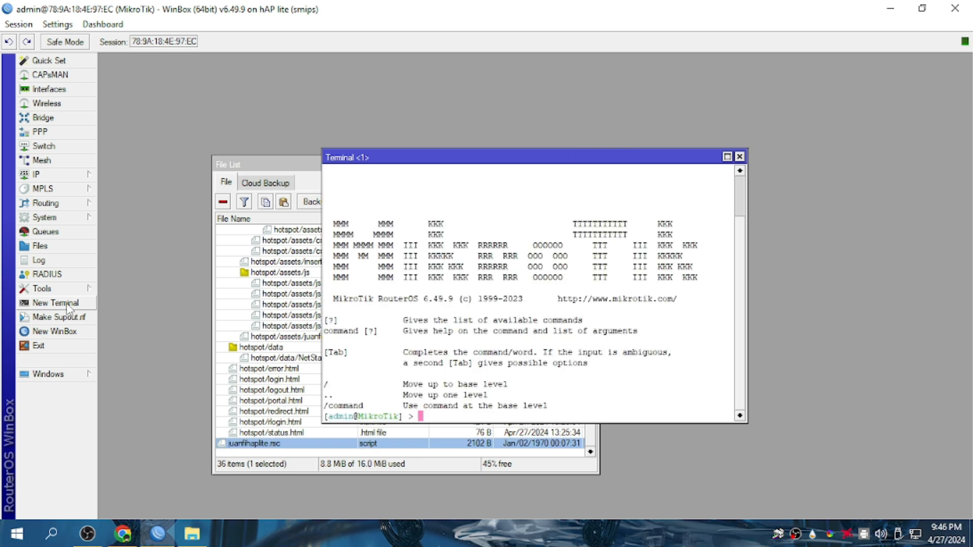
{"action": "right_click", "coordinate": [429, 422]}
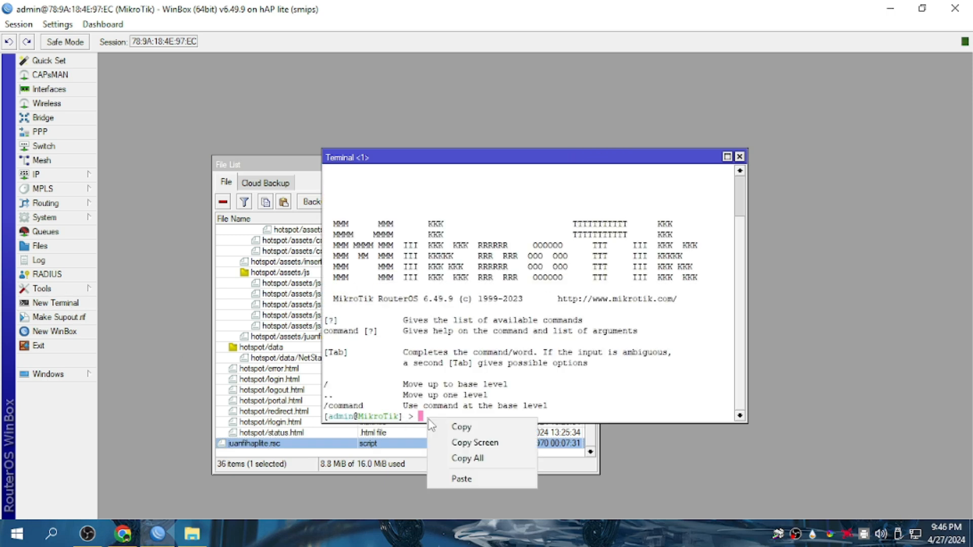
{"action": "left_click", "coordinate": [462, 480]}
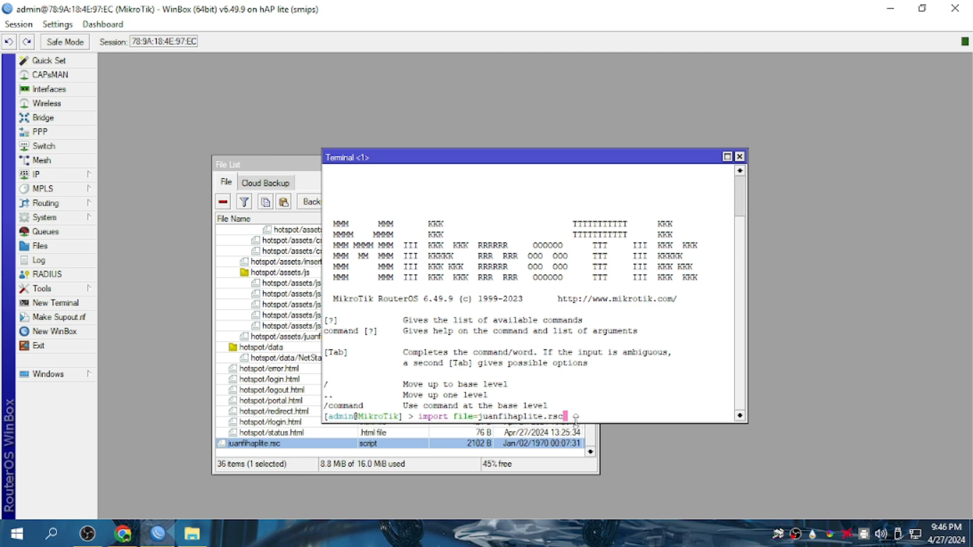
{"action": "key", "text": "Return"}
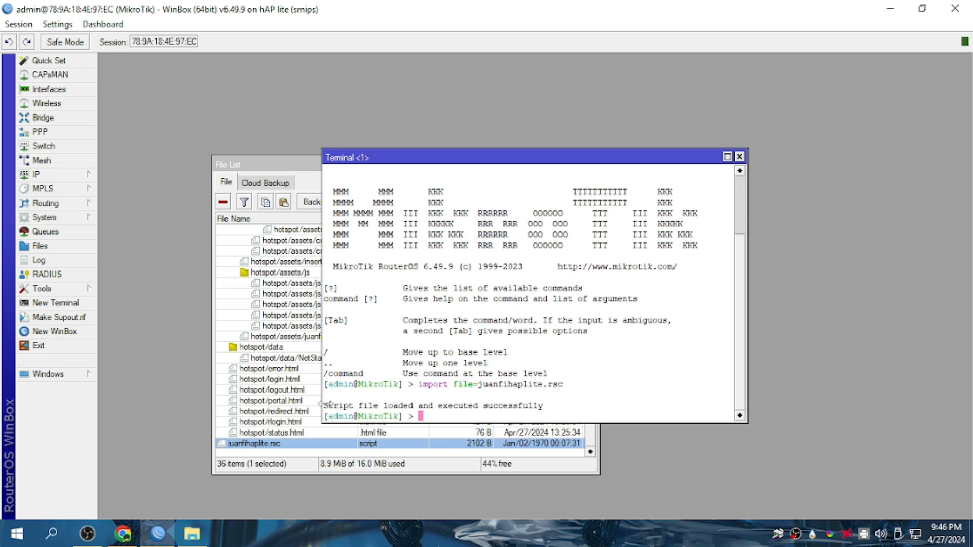
{"action": "left_click_drag", "start_coordinate": [326, 410], "coordinate": [552, 410]}
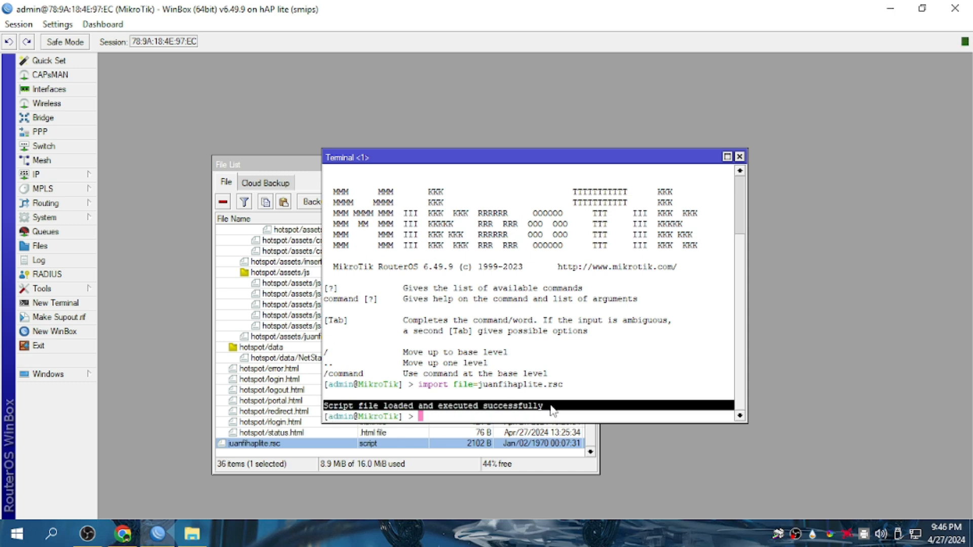
{"action": "left_click", "coordinate": [740, 156]}
{"action": "left_click", "coordinate": [591, 164]}
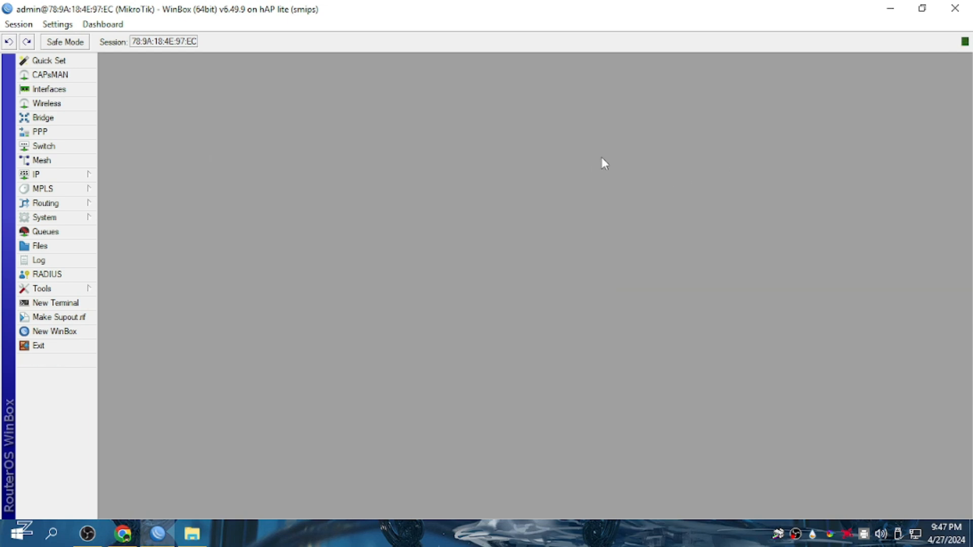
{"action": "left_click", "coordinate": [50, 89]}
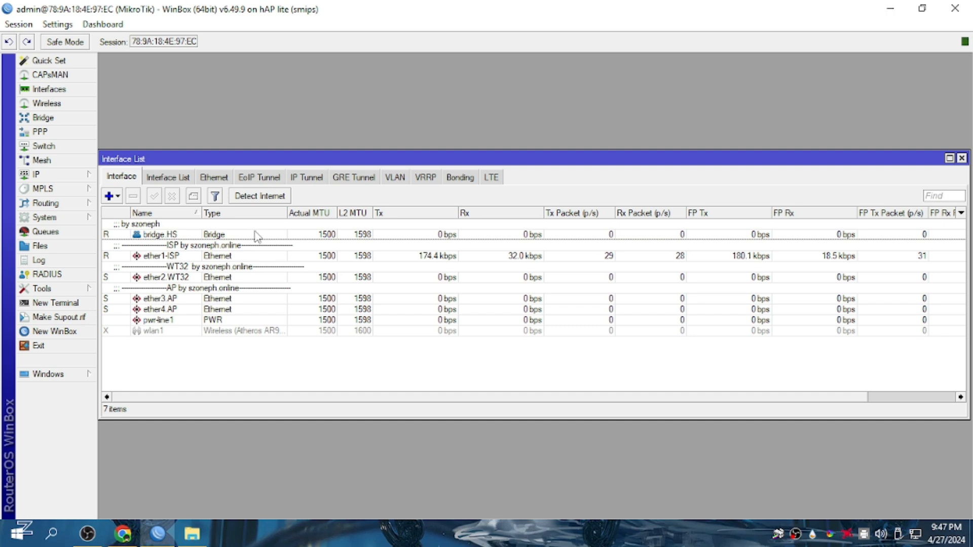
{"action": "left_click", "coordinate": [962, 159]}
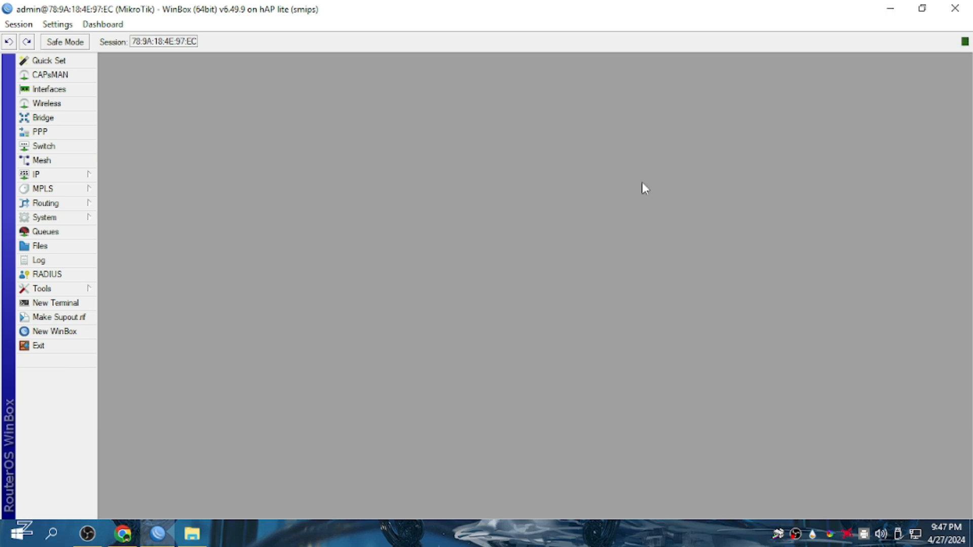
{"action": "left_click", "coordinate": [91, 176]}
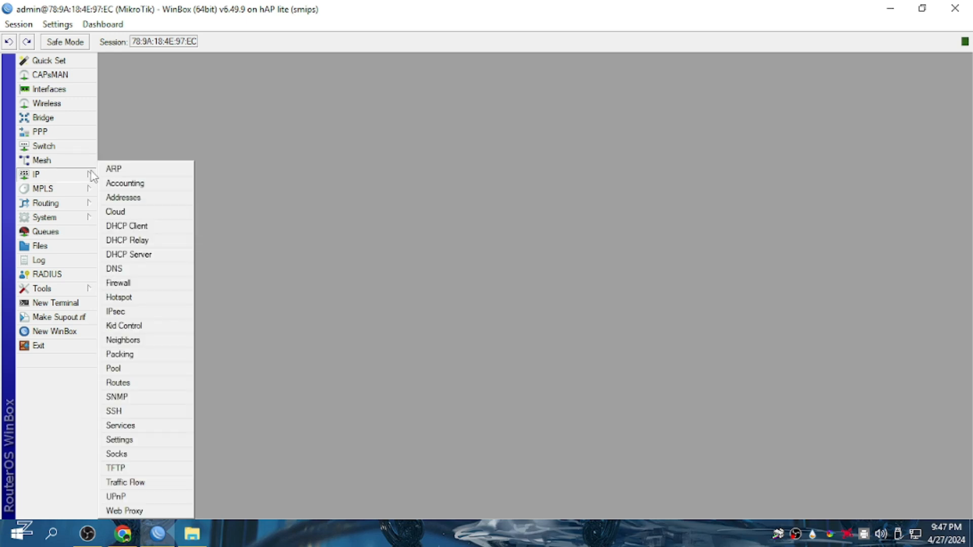
Tick Allow Remote Requests in the router's DNS settings (dynamic server 192.168.1.1) and confirm with OK.
{"action": "left_click", "coordinate": [121, 271]}
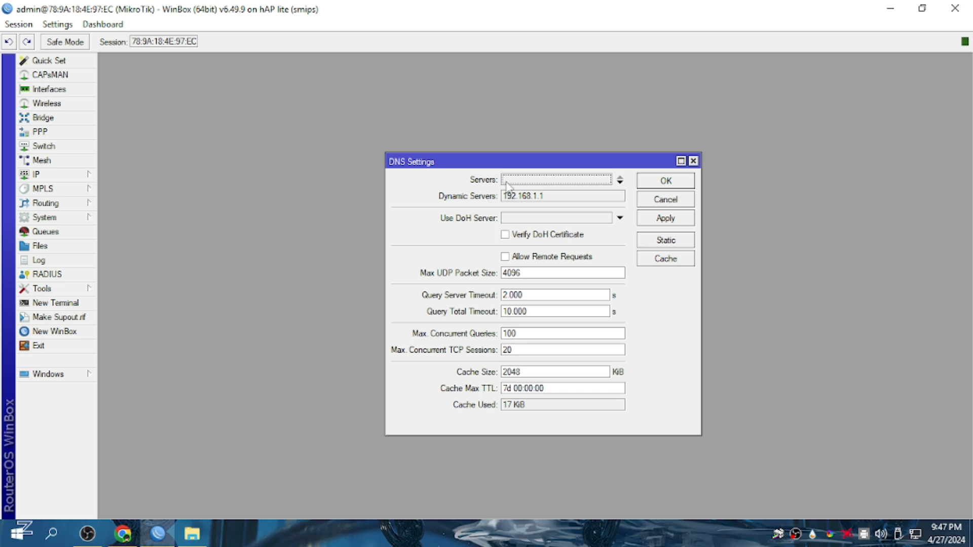
{"action": "left_click", "coordinate": [516, 258]}
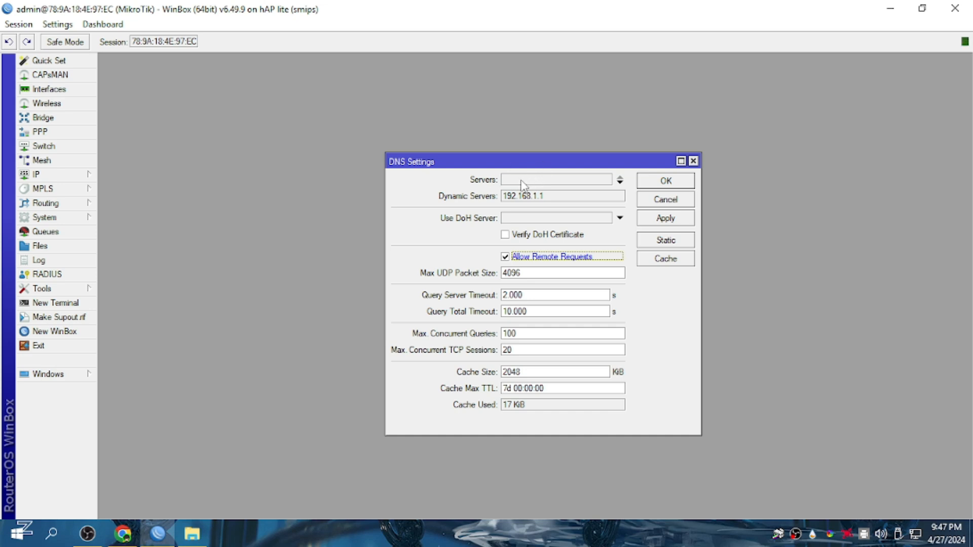
{"action": "left_click", "coordinate": [659, 181]}
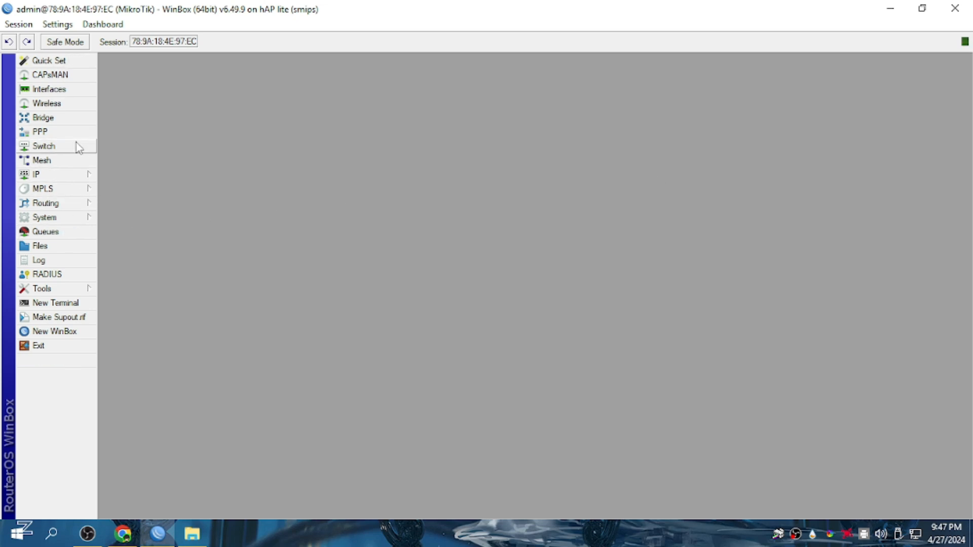
{"action": "left_click", "coordinate": [88, 178]}
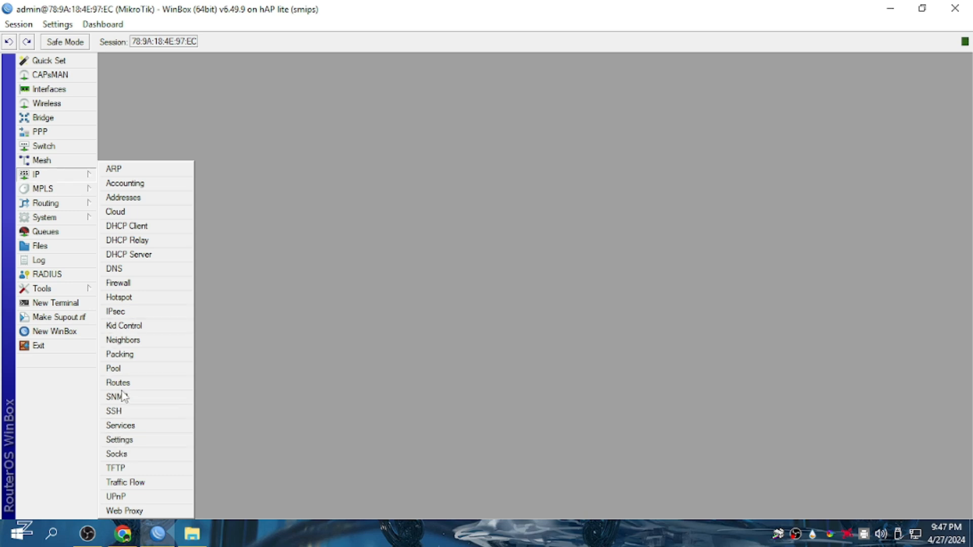
{"action": "left_click", "coordinate": [71, 217]}
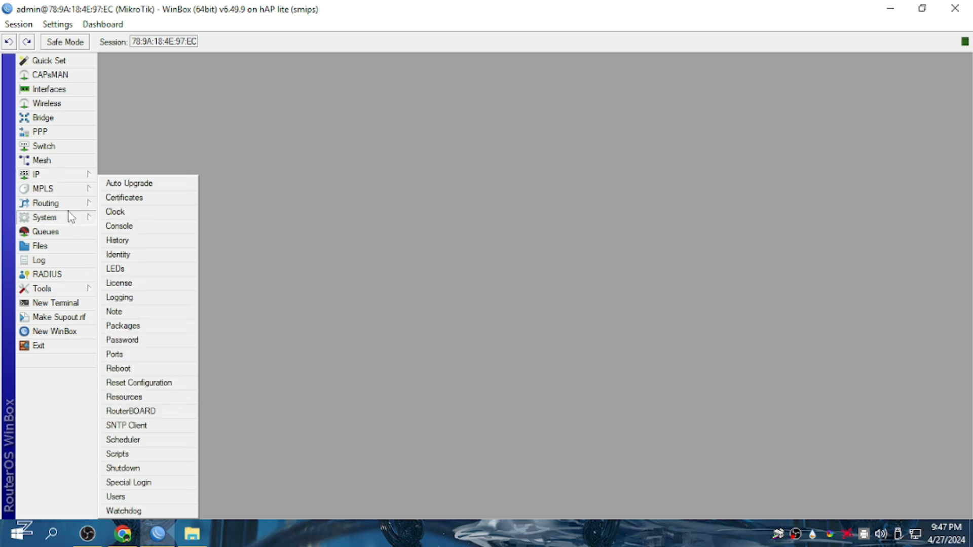
Open the User List and inspect the existing admin user's details without changing them.
{"action": "left_click", "coordinate": [115, 497]}
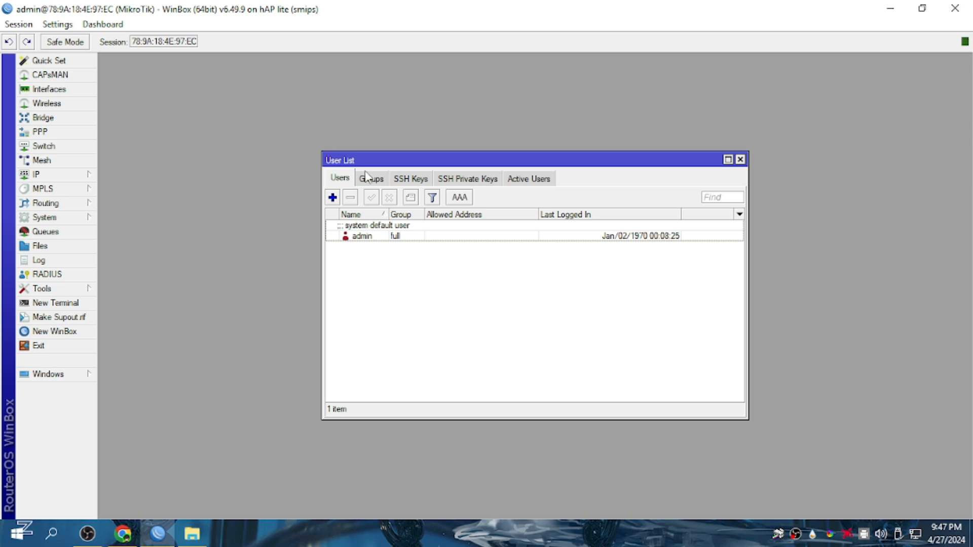
{"action": "left_click", "coordinate": [362, 237]}
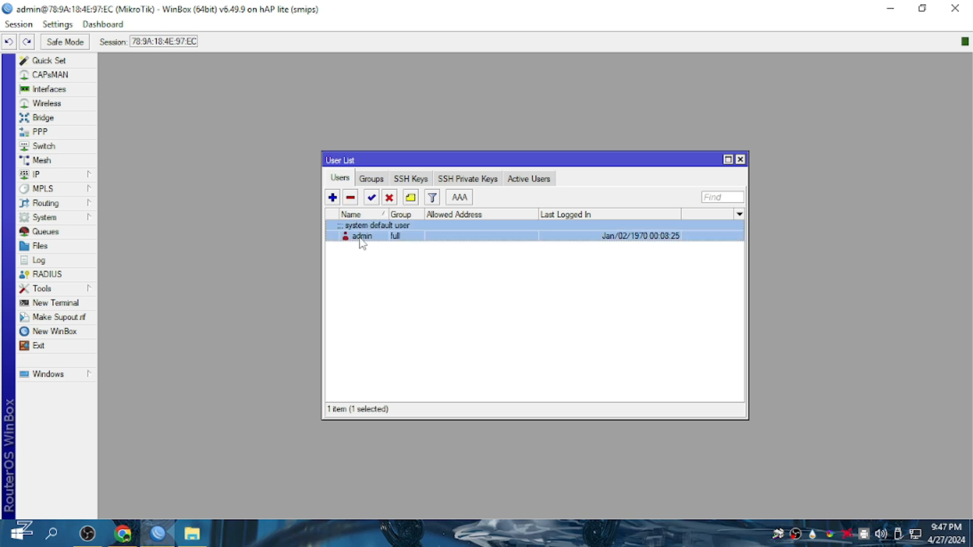
{"action": "double_click", "coordinate": [390, 237]}
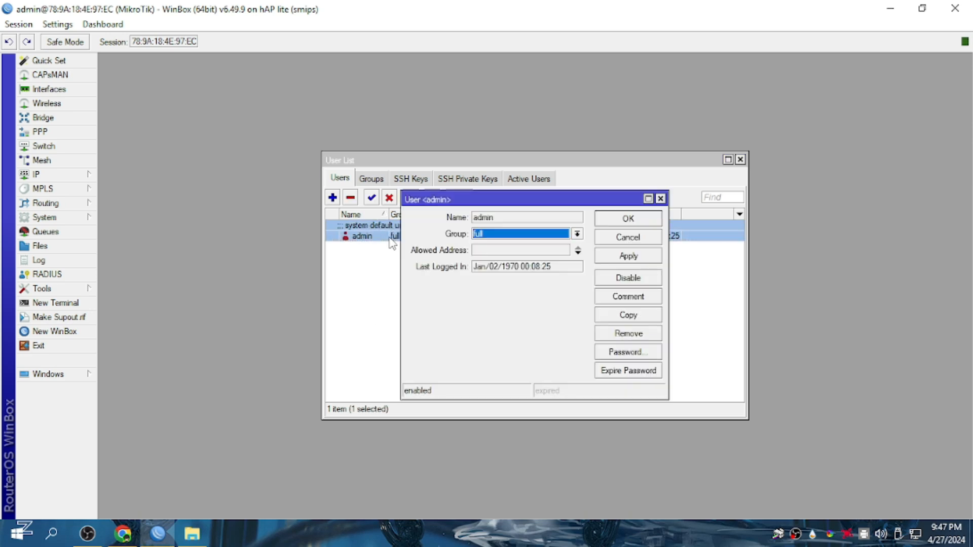
{"action": "left_click", "coordinate": [660, 199]}
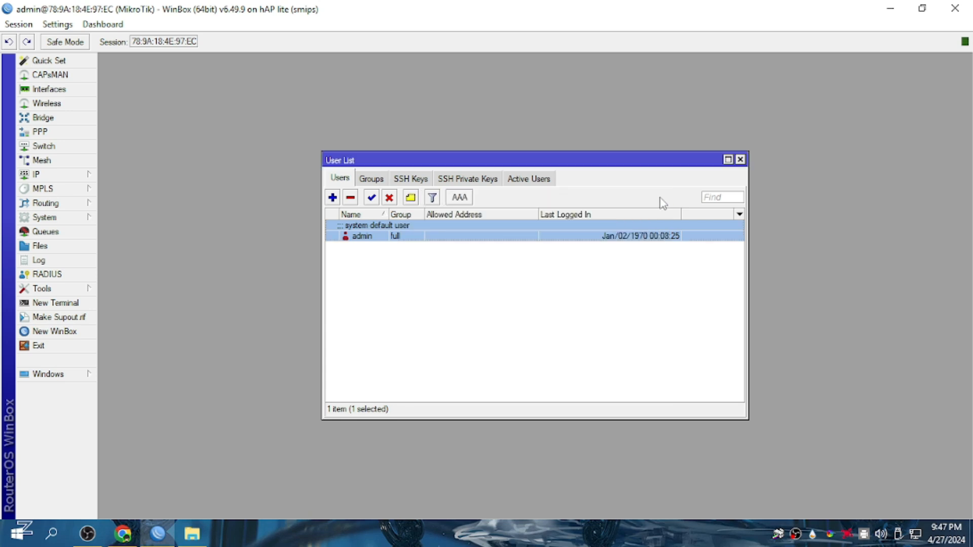
Add a new user named pisonet in the full group and enter its password.
{"action": "left_click", "coordinate": [333, 198]}
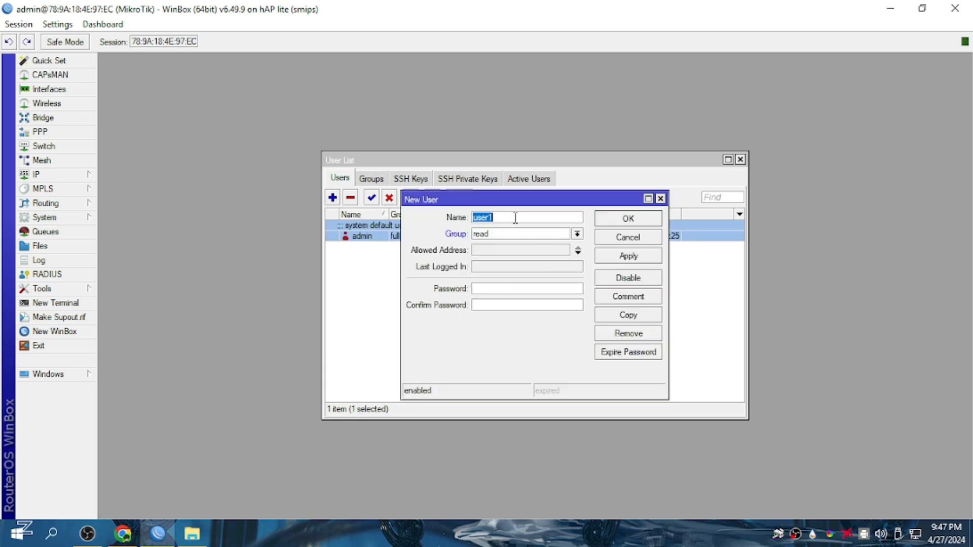
{"action": "type", "text": "P"}
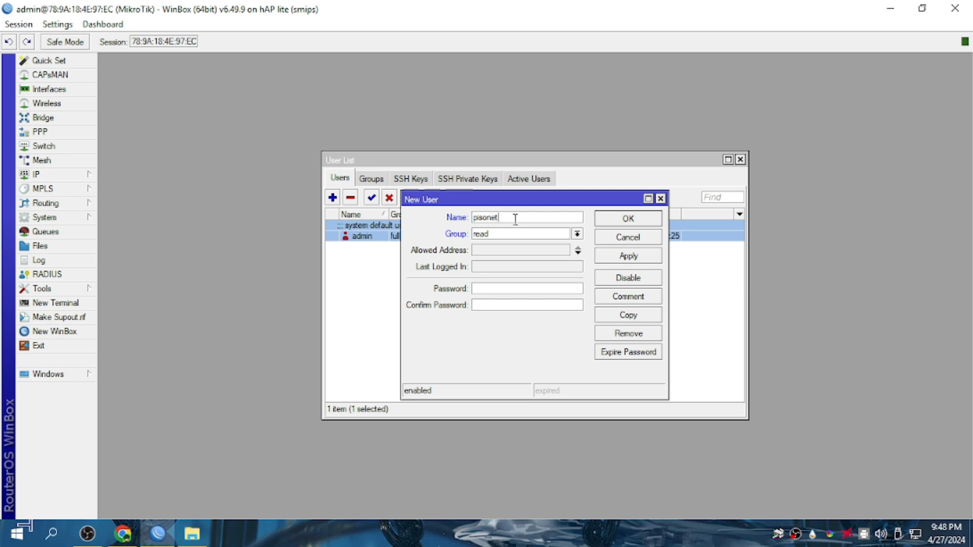
{"action": "left_click", "coordinate": [523, 234]}
{"action": "left_click", "coordinate": [523, 243]}
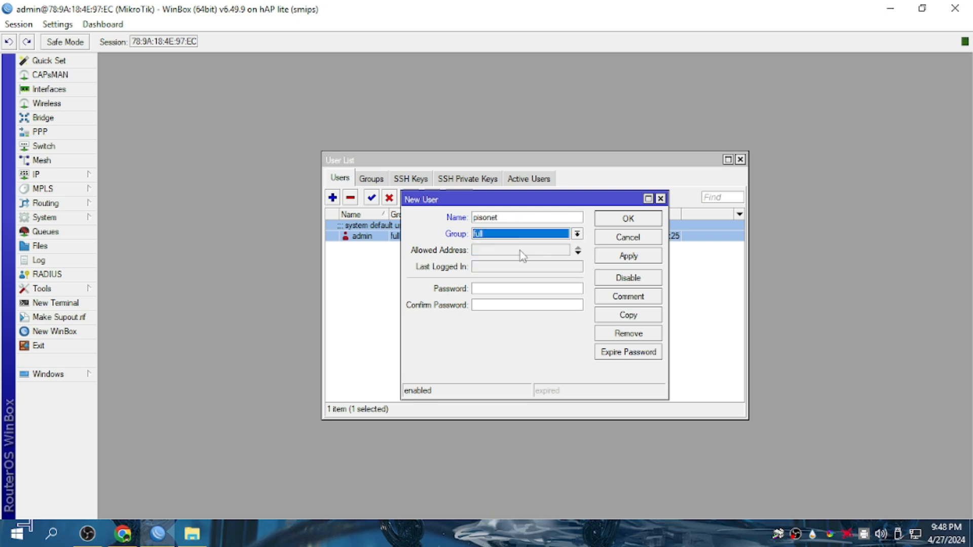
{"action": "left_click", "coordinate": [505, 289]}
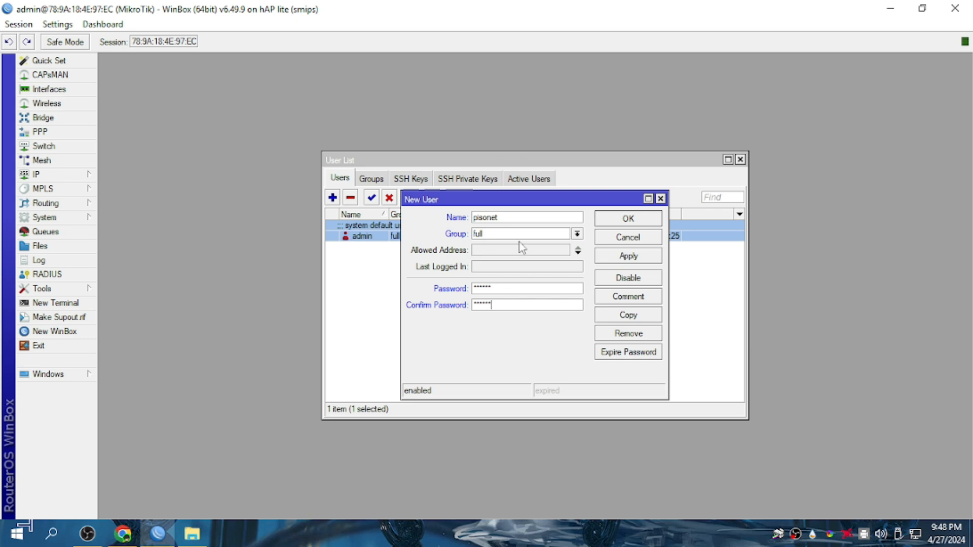
Check the name and password confirmation entries, then create user pisonet and close the User List.
{"action": "double_click", "coordinate": [519, 218]}
{"action": "double_click", "coordinate": [496, 287]}
{"action": "left_click", "coordinate": [499, 304]}
{"action": "double_click", "coordinate": [499, 304]}
{"action": "double_click", "coordinate": [503, 287]}
{"action": "left_click", "coordinate": [497, 305]}
{"action": "double_click", "coordinate": [497, 305]}
{"action": "left_click", "coordinate": [617, 221]}
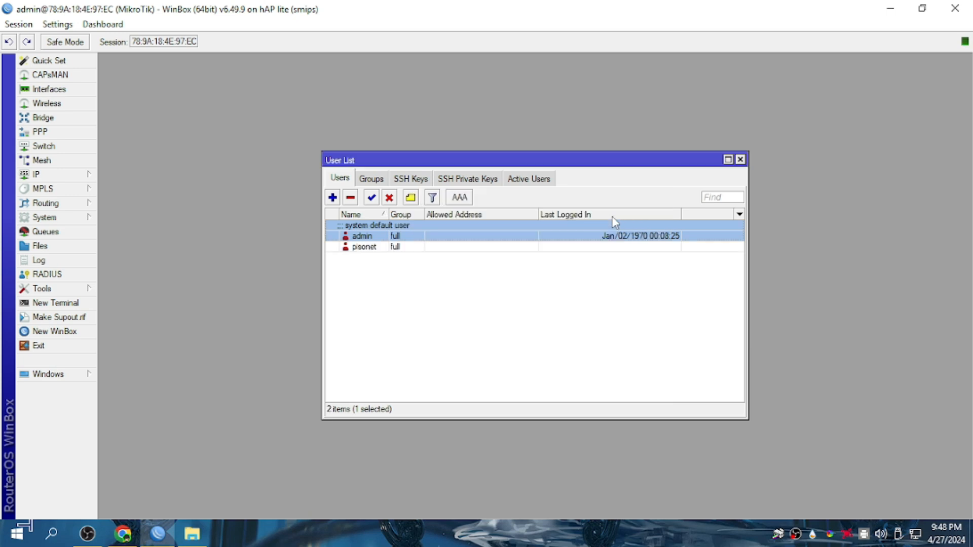
{"action": "left_click", "coordinate": [741, 160]}
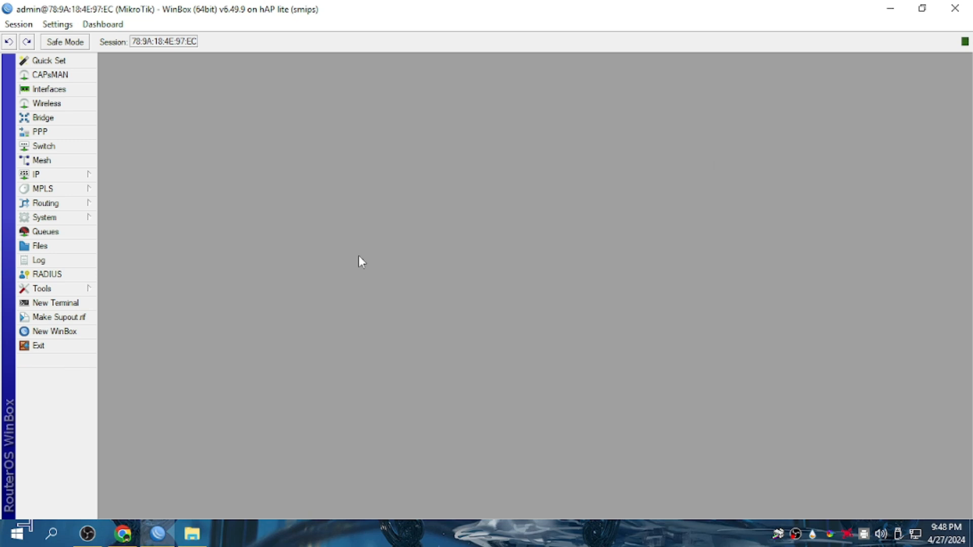
Browse the Hotspot lists and inspect the HS PROFILE server profile without changes.
{"action": "left_click", "coordinate": [84, 176]}
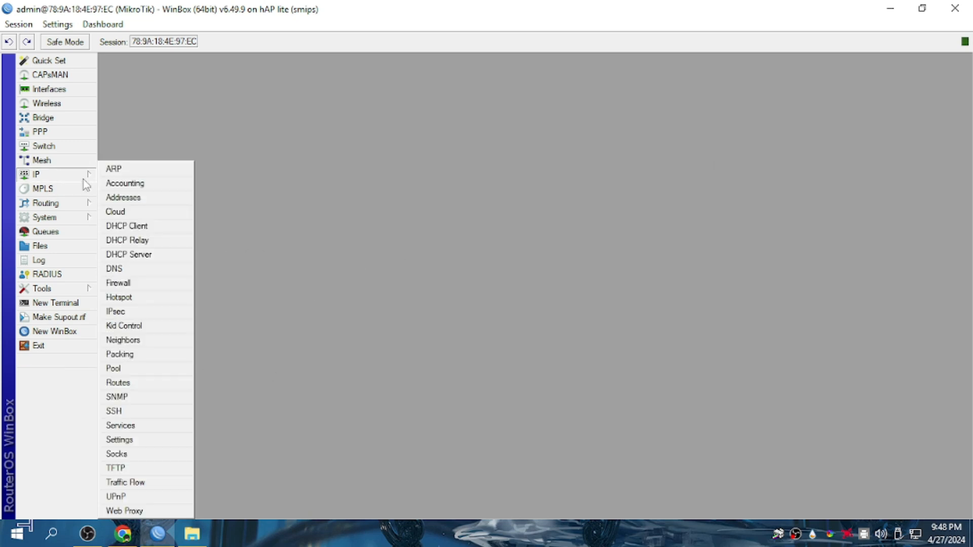
{"action": "left_click", "coordinate": [119, 297]}
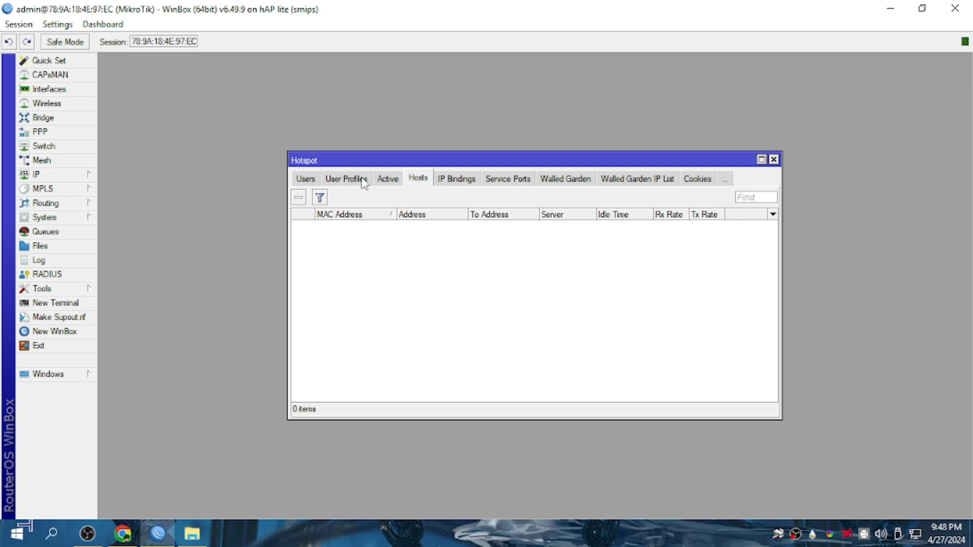
{"action": "left_click", "coordinate": [344, 182]}
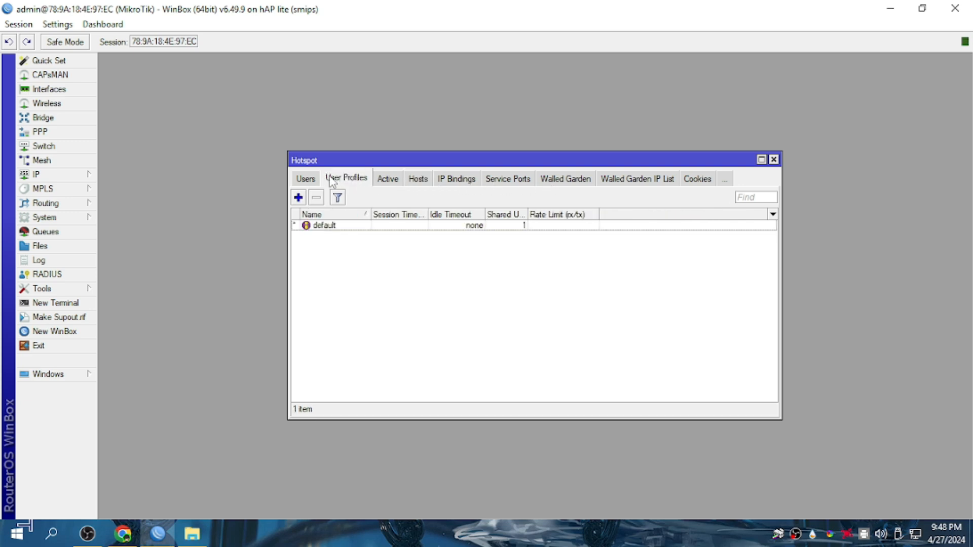
{"action": "left_click", "coordinate": [307, 182]}
{"action": "left_click", "coordinate": [307, 180]}
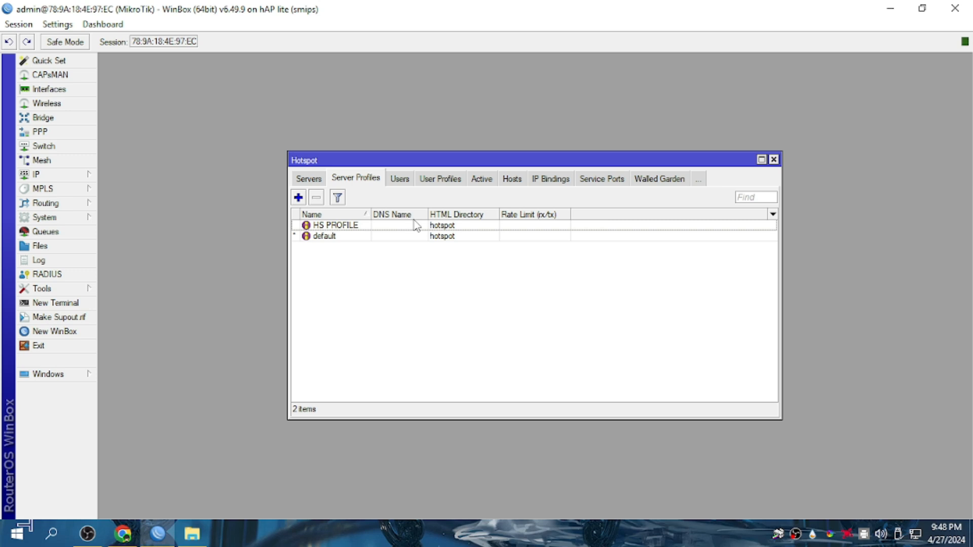
{"action": "double_click", "coordinate": [390, 229]}
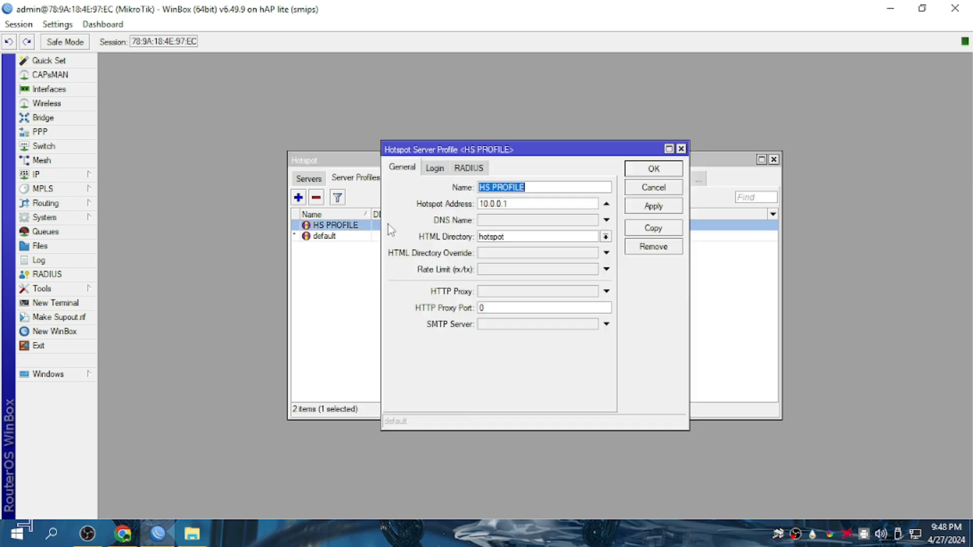
{"action": "left_click", "coordinate": [683, 148]}
Unset the Keepalive Timeout in the default hotspot user profile.
{"action": "left_click", "coordinate": [427, 182]}
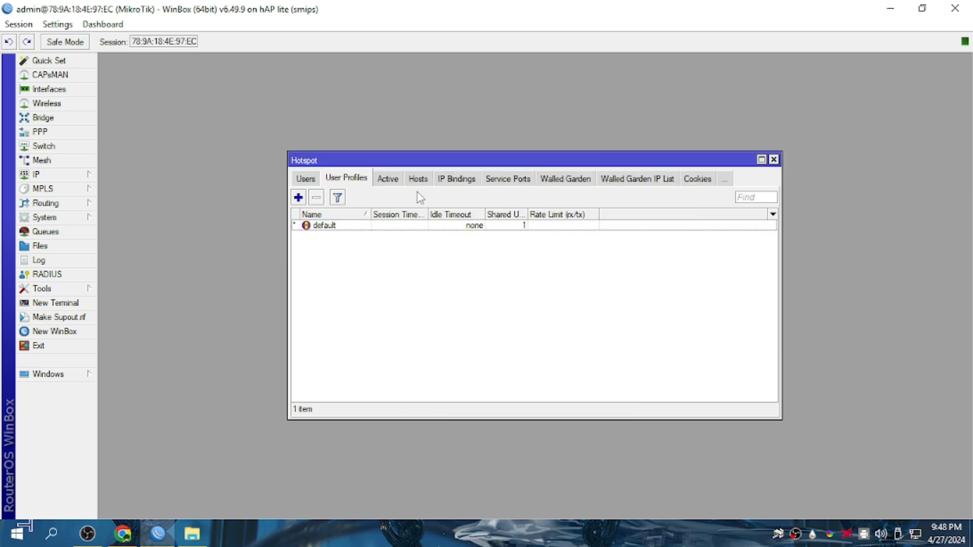
{"action": "double_click", "coordinate": [368, 227]}
{"action": "left_click", "coordinate": [444, 129]}
{"action": "left_click", "coordinate": [410, 126]}
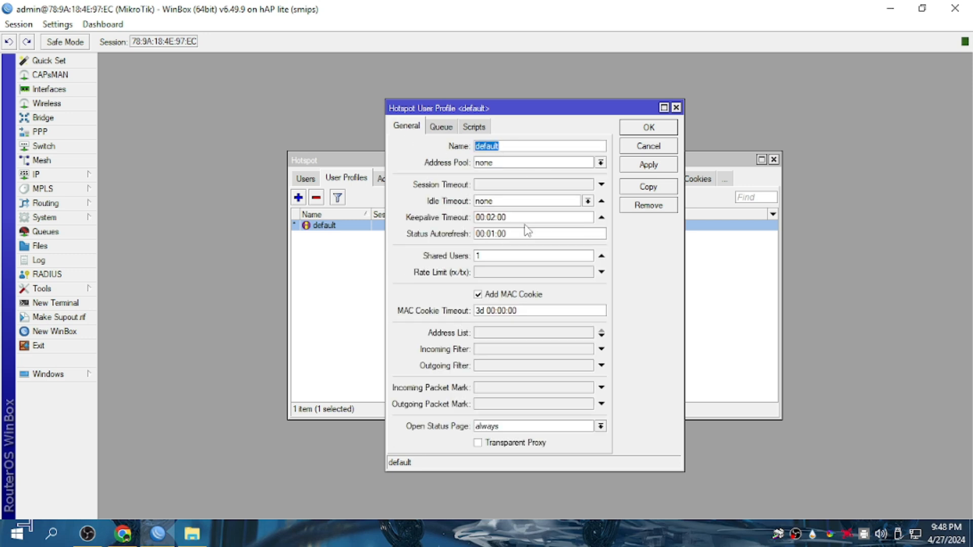
{"action": "left_click_drag", "start_coordinate": [526, 218], "coordinate": [438, 208]}
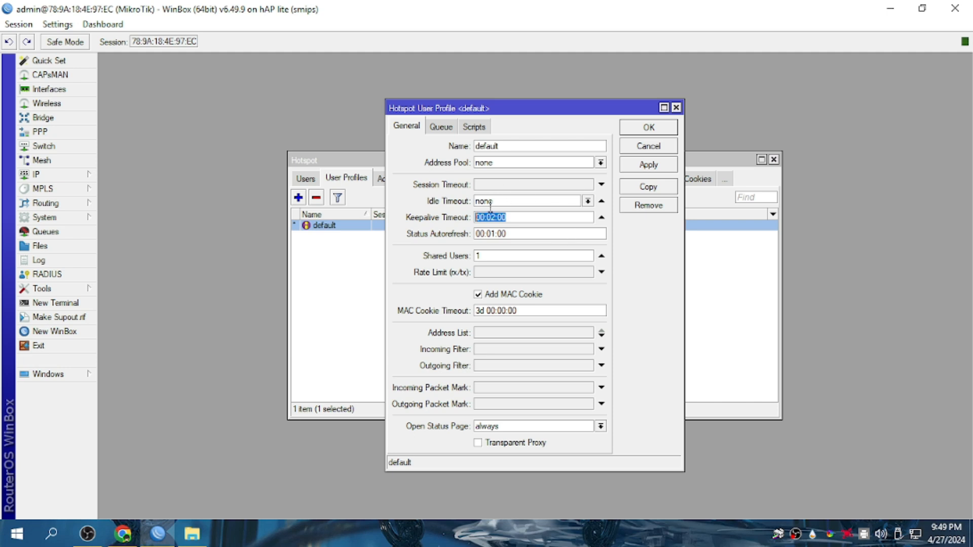
{"action": "left_click", "coordinate": [602, 217]}
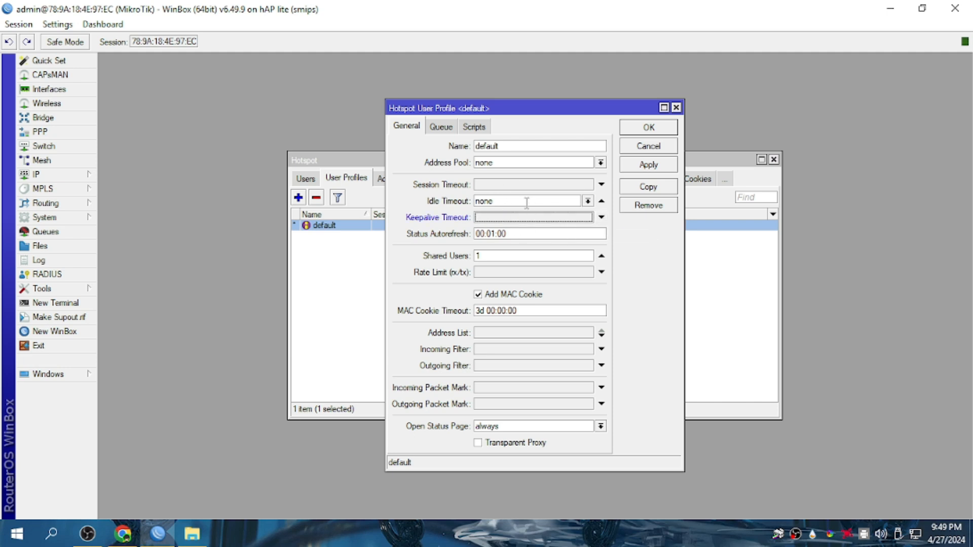
{"action": "left_click", "coordinate": [601, 217]}
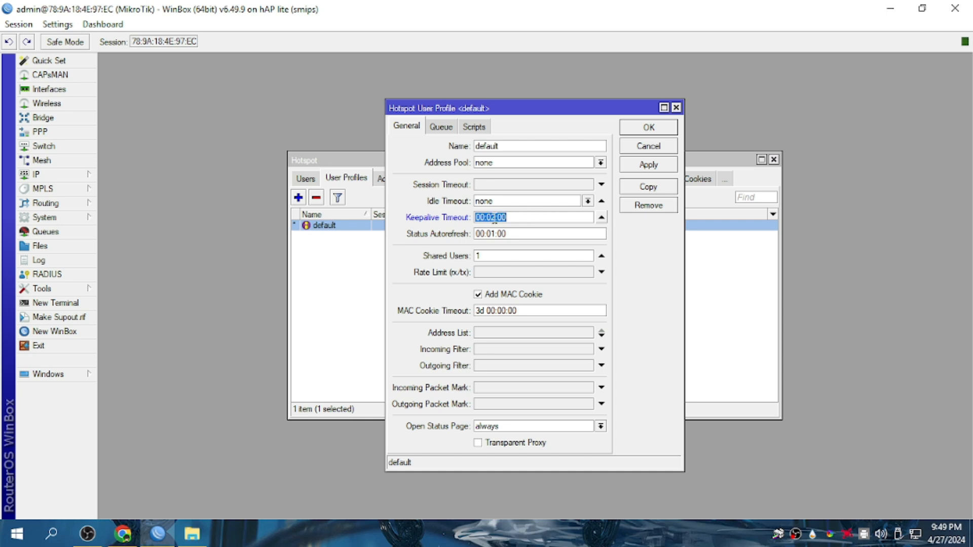
{"action": "left_click", "coordinate": [509, 218]}
{"action": "left_click", "coordinate": [603, 219]}
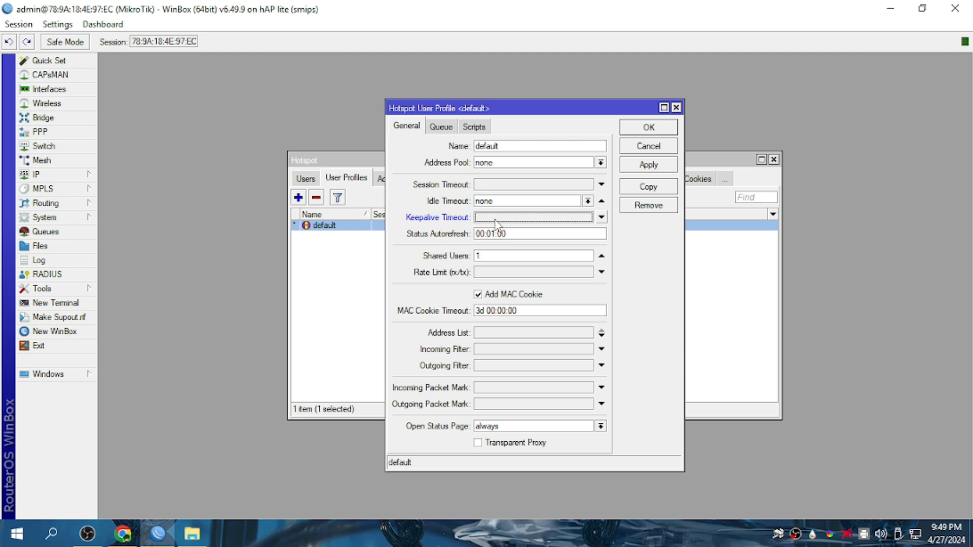
Save the default user profile, then reopen it to view its On Login and On Logout scripts.
{"action": "left_click", "coordinate": [666, 167]}
{"action": "left_click", "coordinate": [663, 128]}
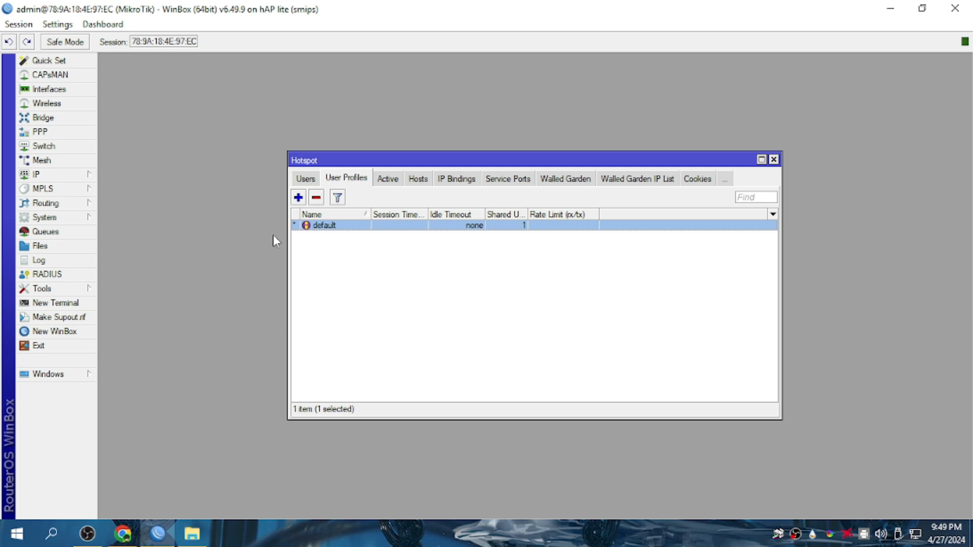
{"action": "double_click", "coordinate": [357, 228]}
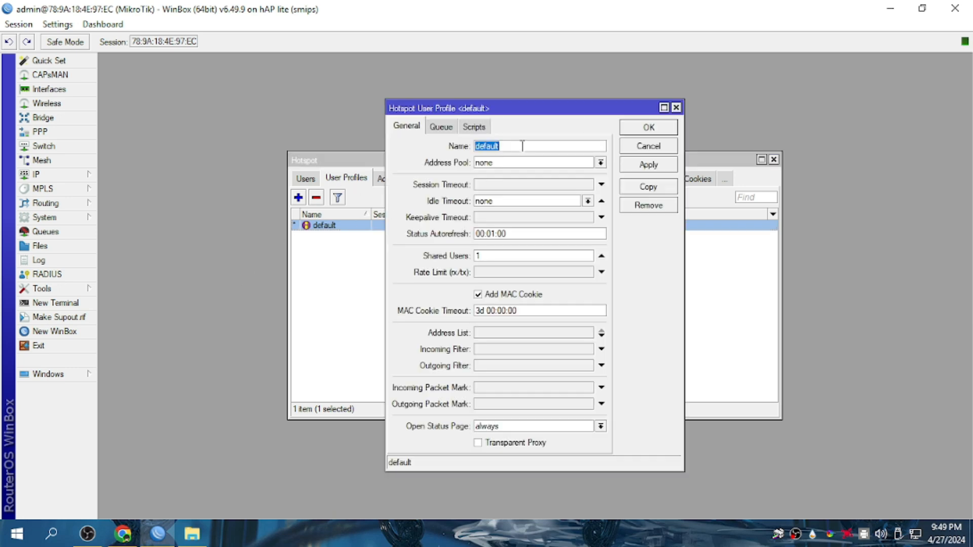
{"action": "left_click", "coordinate": [481, 130]}
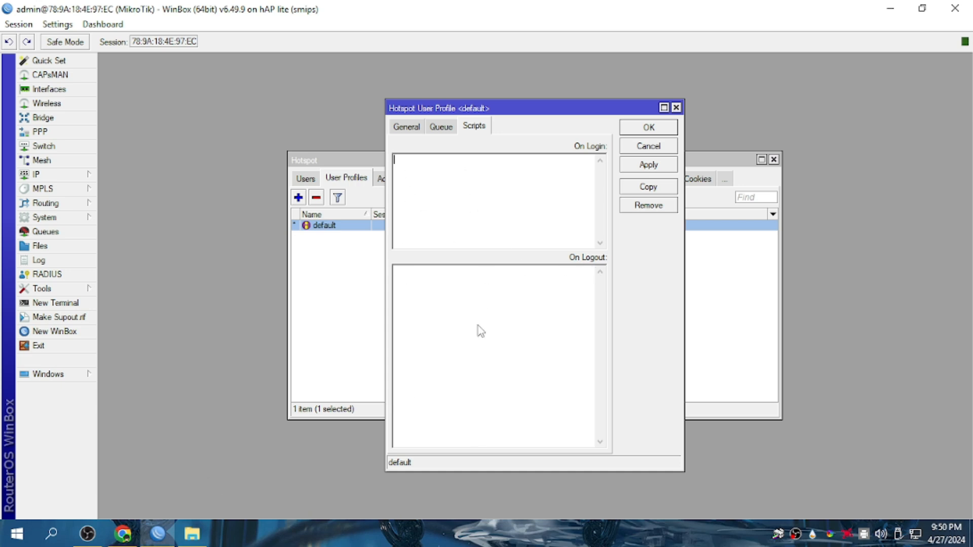
Select and copy the full ONLOGIN script from the tutorial page's code box.
{"action": "left_click", "coordinate": [130, 543]}
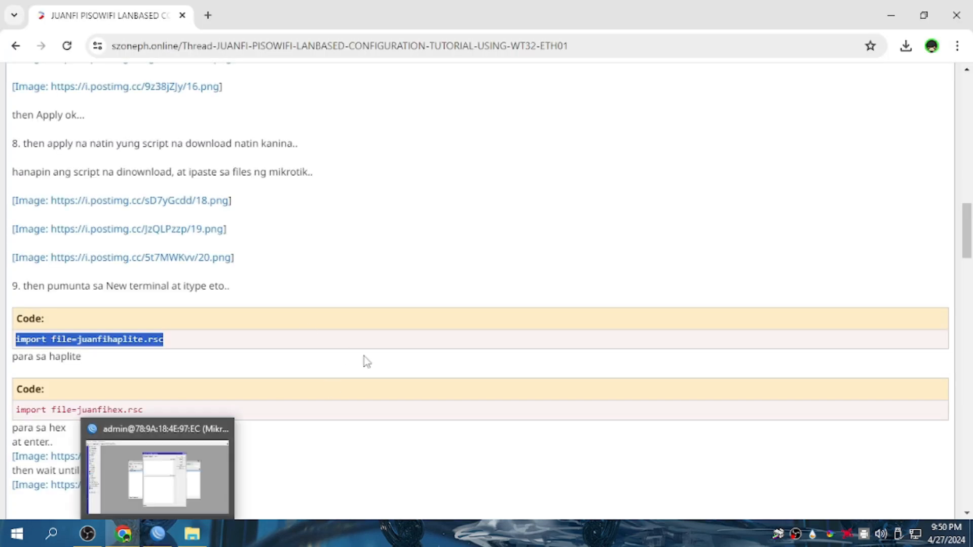
{"action": "scroll", "coordinate": [261, 455], "scroll_direction": "down", "scroll_amount": 8}
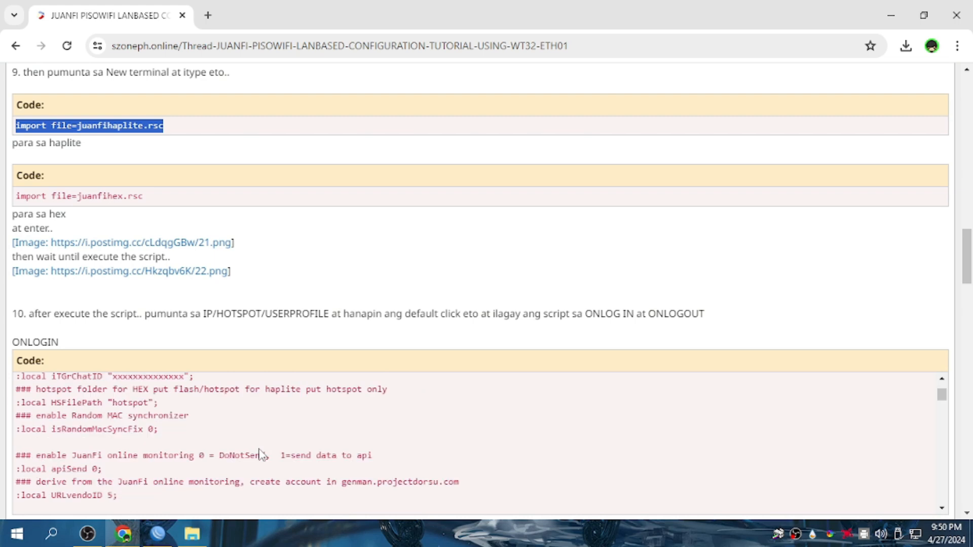
{"action": "scroll", "coordinate": [142, 373], "scroll_direction": "up", "scroll_amount": 4}
{"action": "scroll", "coordinate": [124, 308], "scroll_direction": "up", "scroll_amount": 1}
{"action": "scroll", "coordinate": [124, 308], "scroll_direction": "down", "scroll_amount": 4}
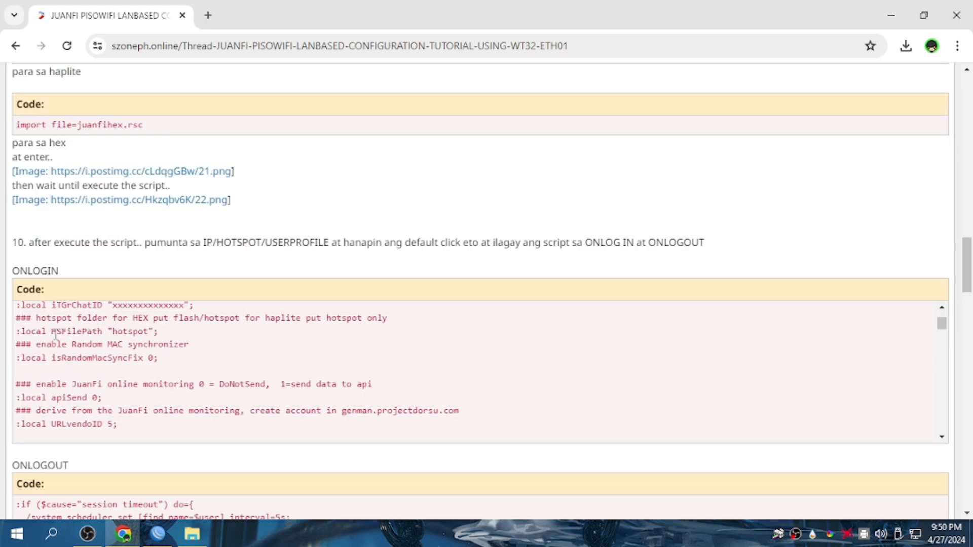
{"action": "left_click_drag", "start_coordinate": [13, 270], "coordinate": [58, 271]}
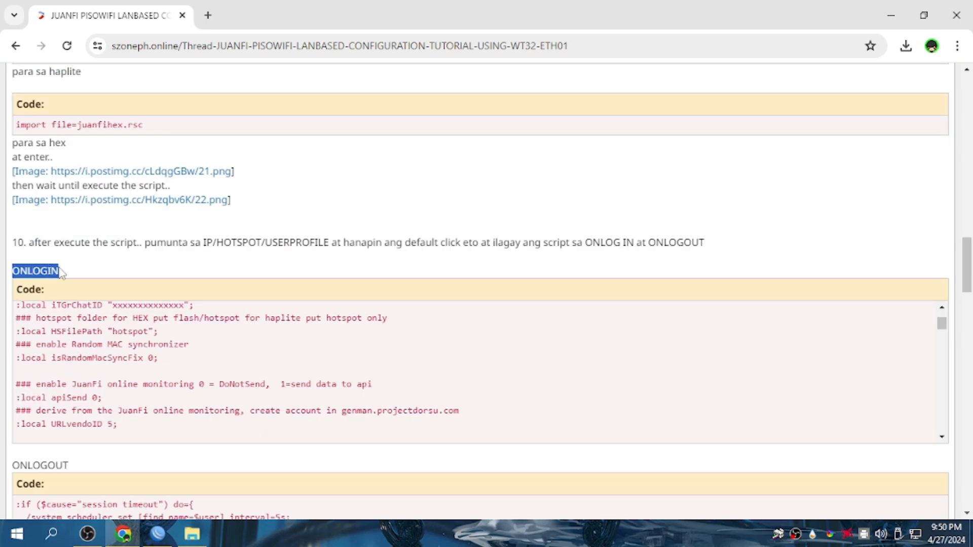
{"action": "scroll", "coordinate": [93, 388], "scroll_direction": "up", "scroll_amount": 3}
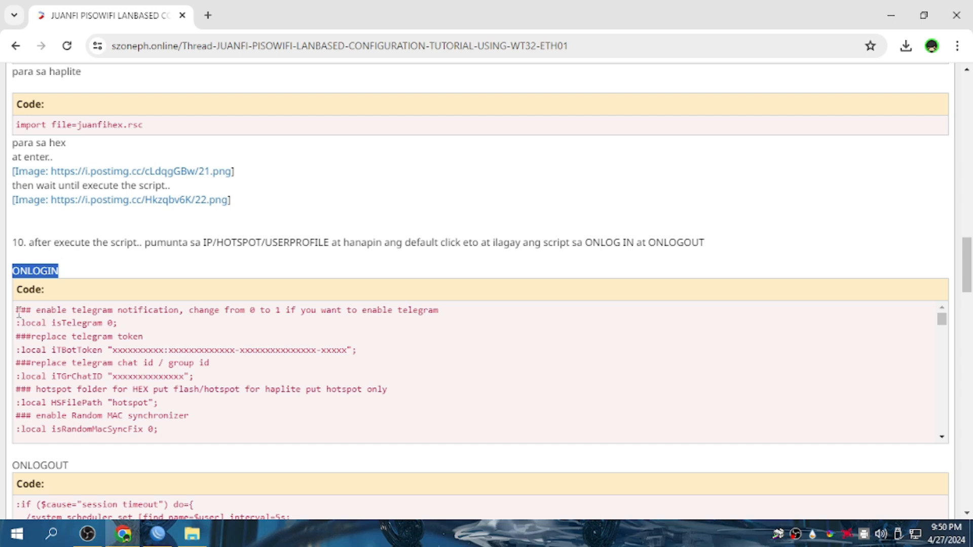
{"action": "left_click_drag", "start_coordinate": [18, 312], "coordinate": [575, 449]}
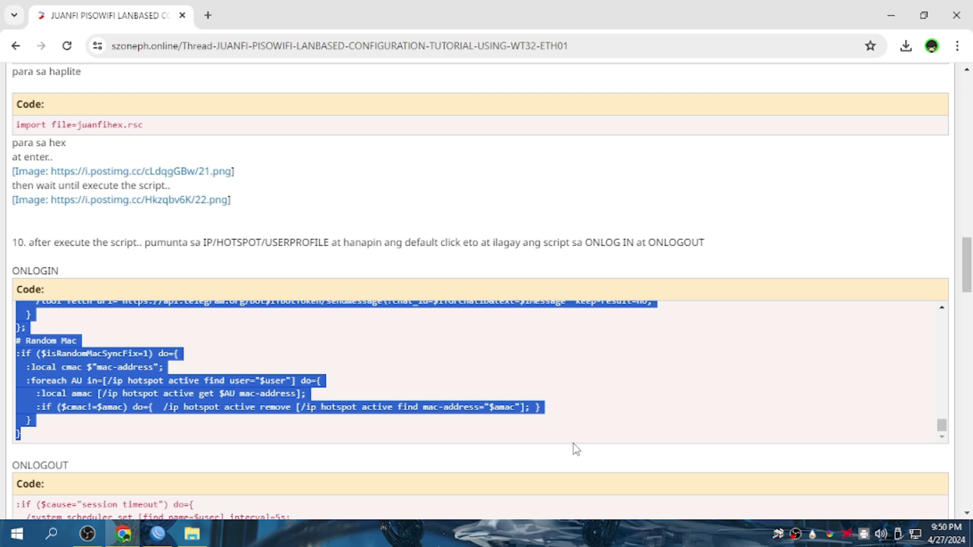
{"action": "right_click", "coordinate": [180, 409]}
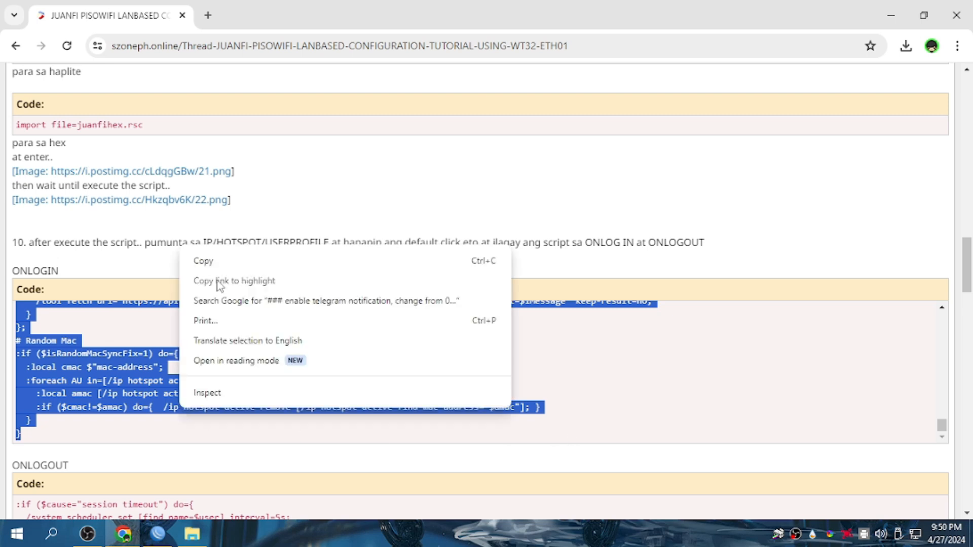
{"action": "left_click", "coordinate": [205, 262]}
{"action": "left_click", "coordinate": [158, 534]}
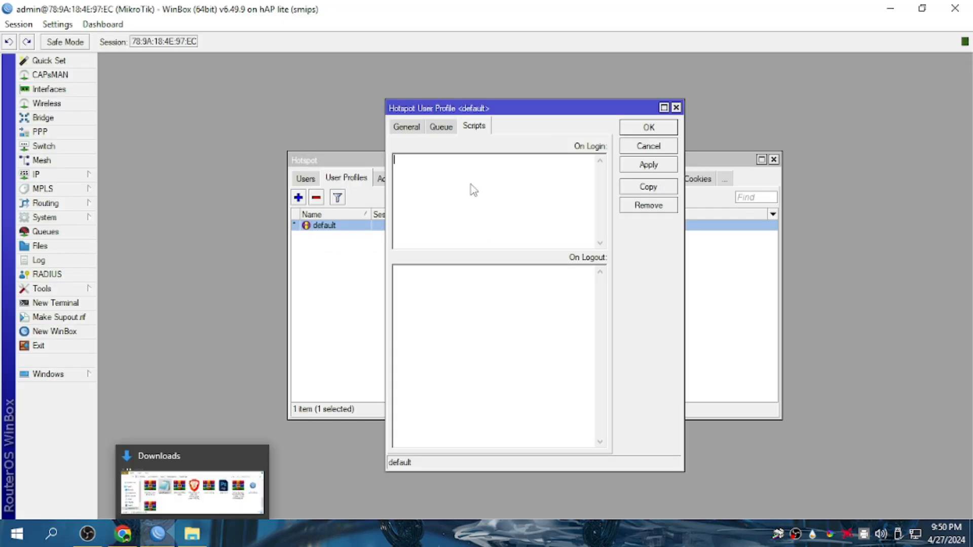
Paste the copied ONLOGIN script into the default profile's On Login box.
{"action": "right_click", "coordinate": [465, 170]}
{"action": "left_click", "coordinate": [499, 230]}
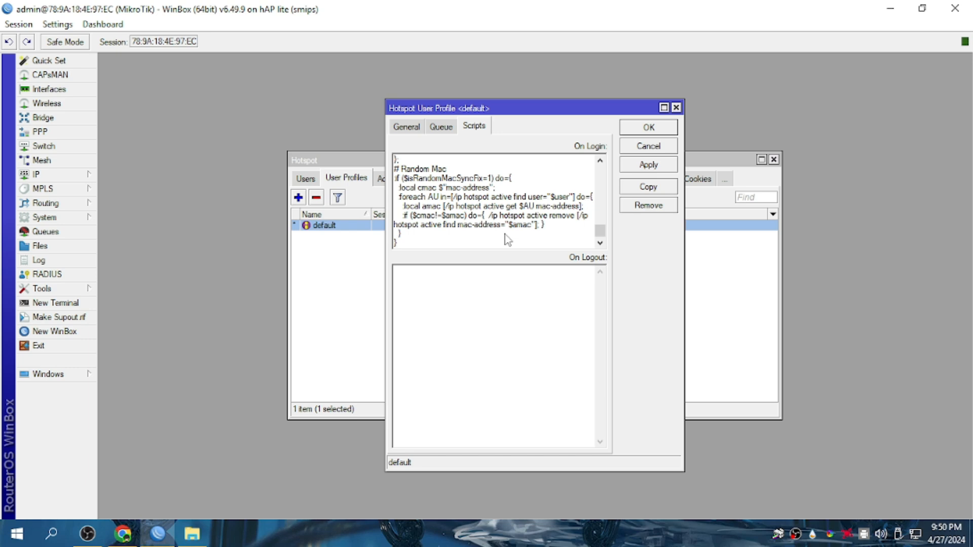
{"action": "scroll", "coordinate": [508, 241], "scroll_direction": "up", "scroll_amount": 15}
{"action": "scroll", "coordinate": [511, 245], "scroll_direction": "up", "scroll_amount": 15}
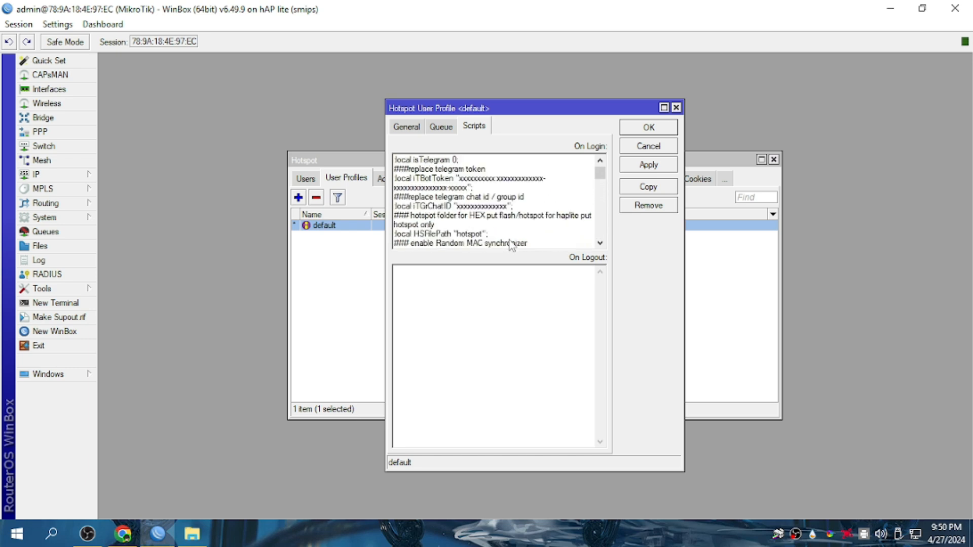
{"action": "scroll", "coordinate": [511, 246], "scroll_direction": "up", "scroll_amount": 2}
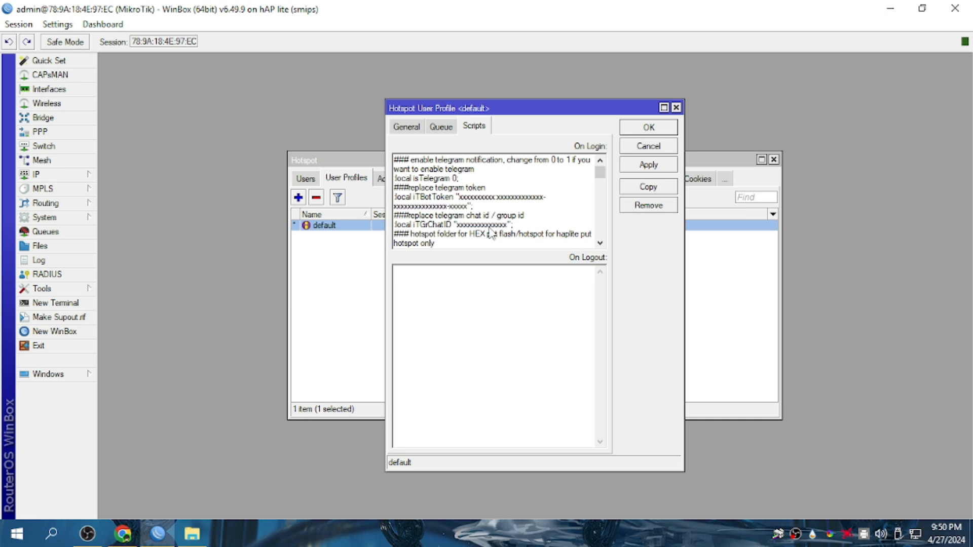
{"action": "scroll", "coordinate": [490, 233], "scroll_direction": "down", "scroll_amount": 1}
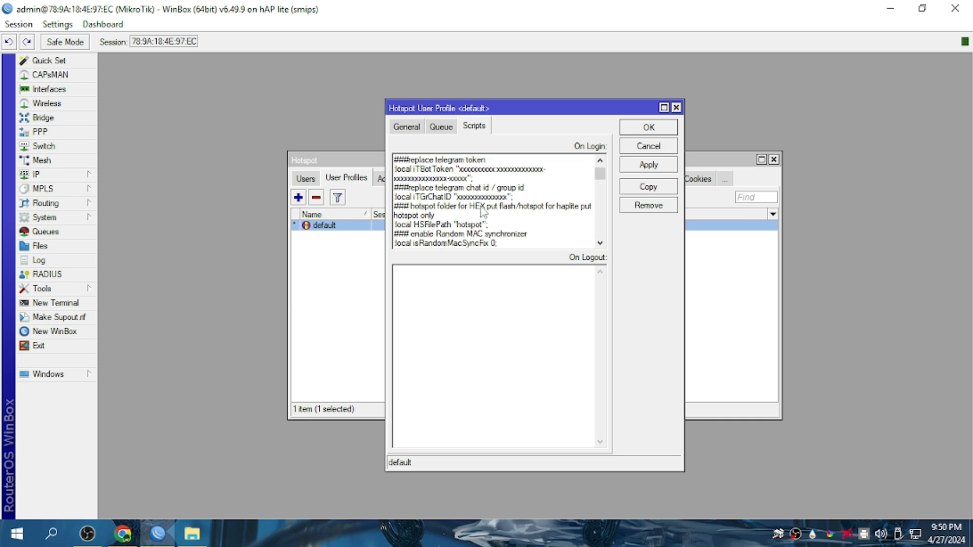
Replace 'hotspot' with 'flash/hotspot', copied from the comment, in the HSFilePath line.
{"action": "left_click_drag", "start_coordinate": [469, 209], "coordinate": [546, 214]}
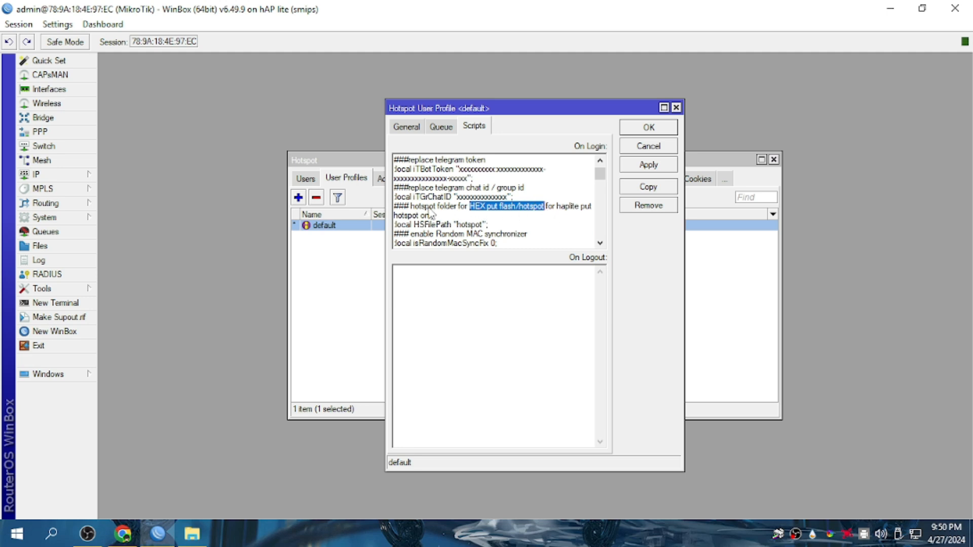
{"action": "left_click", "coordinate": [521, 209]}
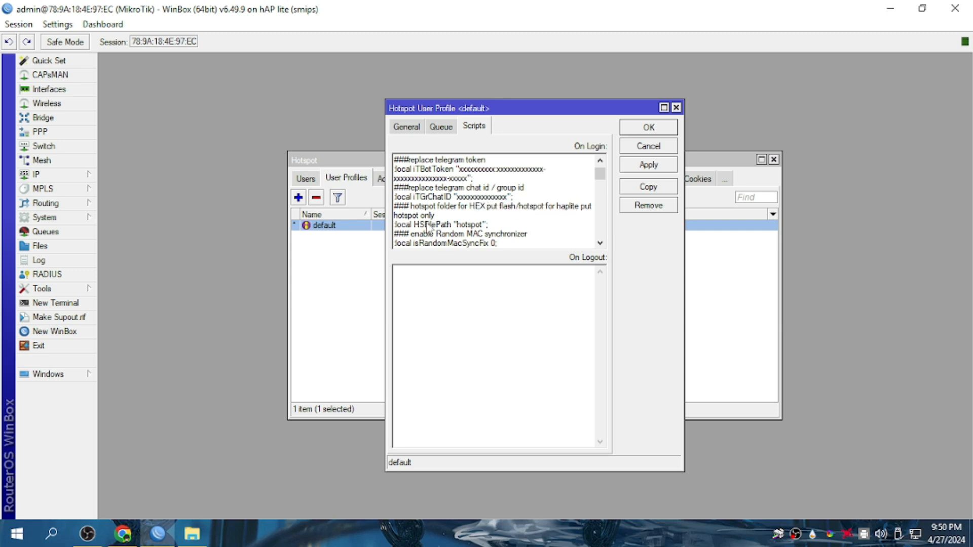
{"action": "left_click", "coordinate": [482, 225]}
{"action": "left_click_drag", "start_coordinate": [484, 228], "coordinate": [457, 225]}
{"action": "left_click_drag", "start_coordinate": [528, 210], "coordinate": [499, 209]}
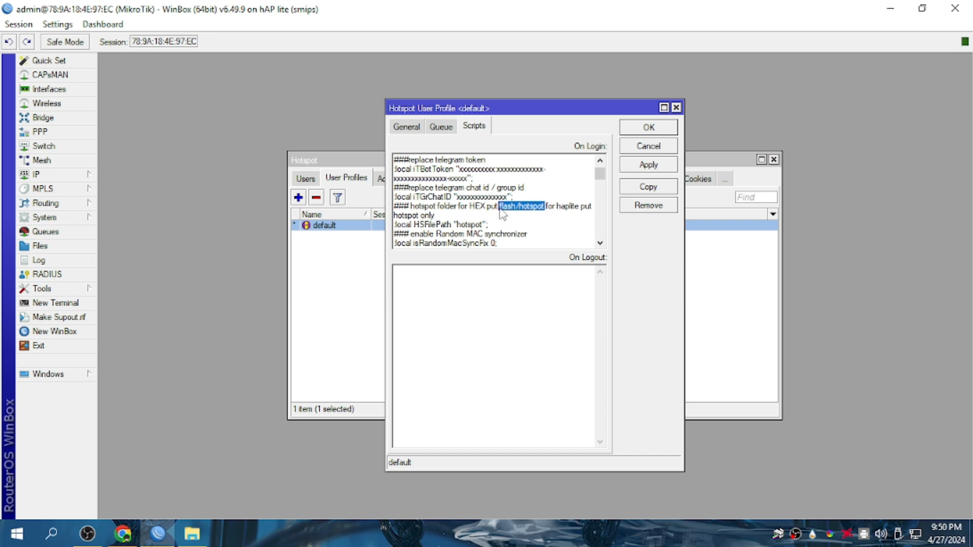
{"action": "right_click", "coordinate": [503, 210]}
{"action": "left_click", "coordinate": [534, 253]}
{"action": "left_click_drag", "start_coordinate": [485, 226], "coordinate": [459, 229]}
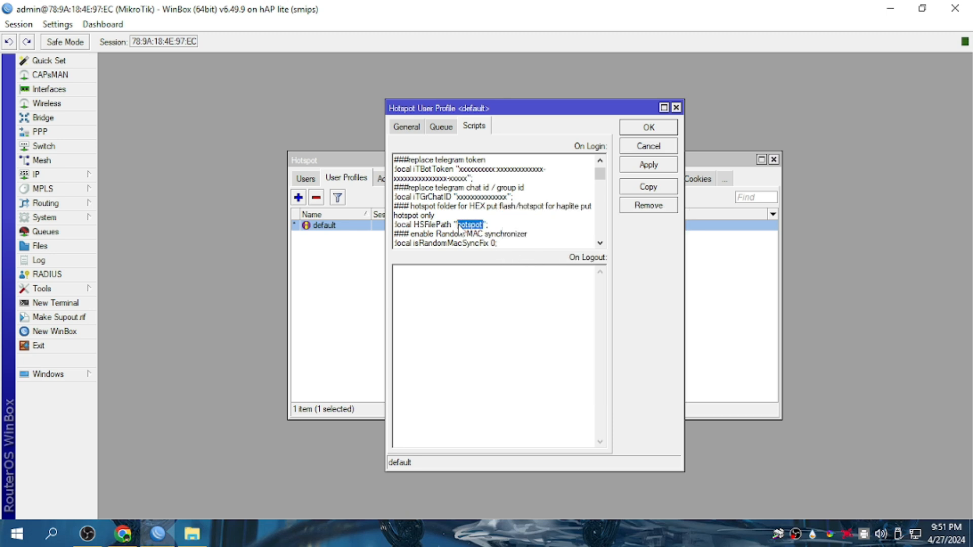
{"action": "right_click", "coordinate": [459, 229]}
{"action": "left_click", "coordinate": [491, 284]}
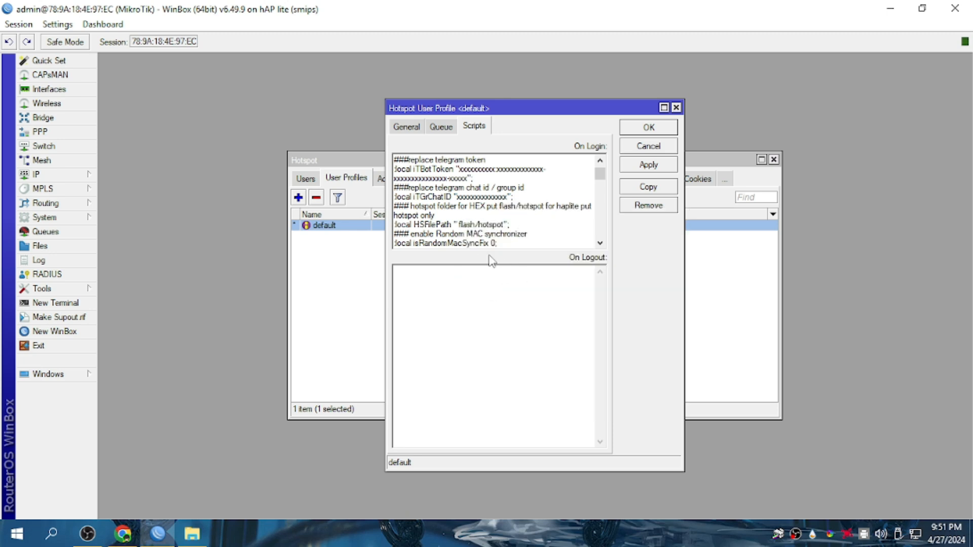
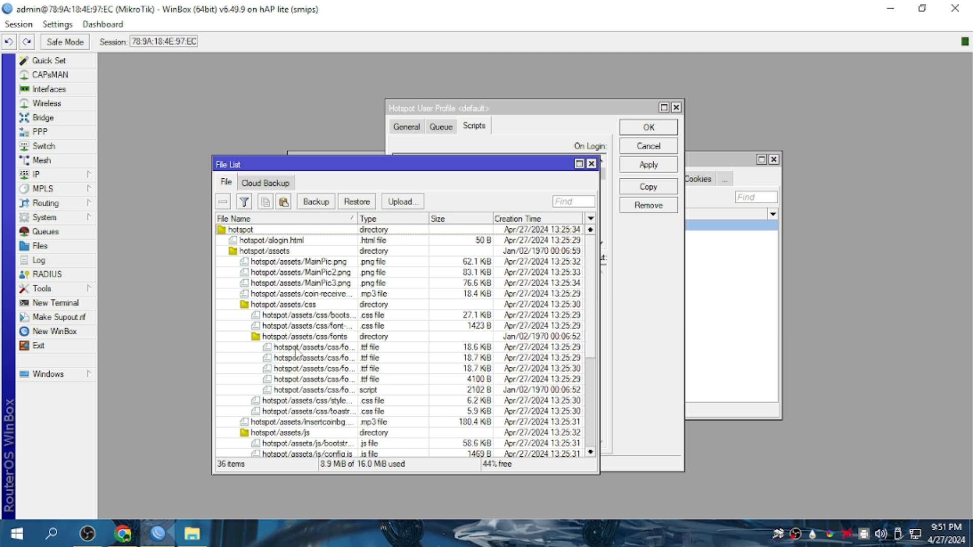
Close the File List window.
{"action": "scroll", "coordinate": [299, 355], "scroll_direction": "down", "scroll_amount": 3}
{"action": "scroll", "coordinate": [284, 391], "scroll_direction": "down", "scroll_amount": 1}
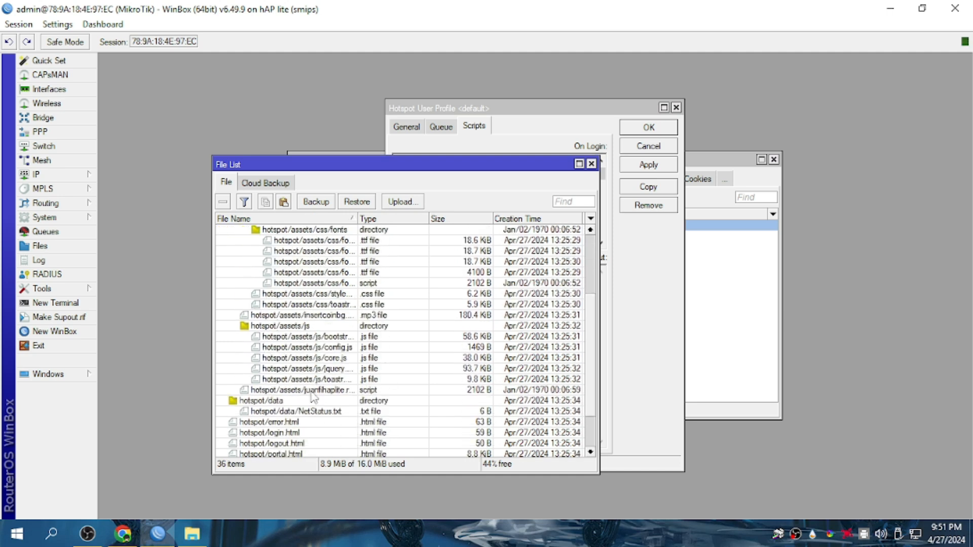
{"action": "scroll", "coordinate": [314, 398], "scroll_direction": "down", "scroll_amount": 1}
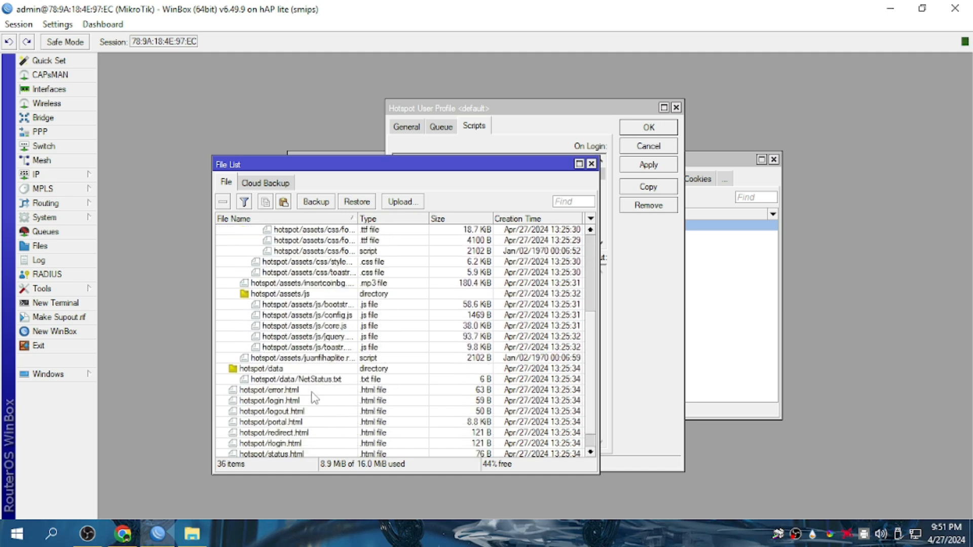
{"action": "scroll", "coordinate": [315, 398], "scroll_direction": "up", "scroll_amount": 5}
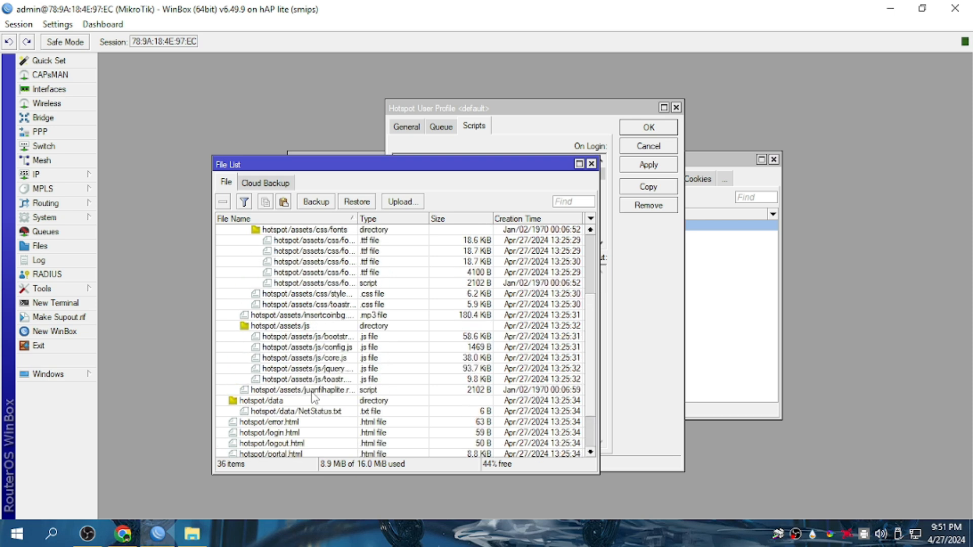
{"action": "left_click", "coordinate": [591, 164]}
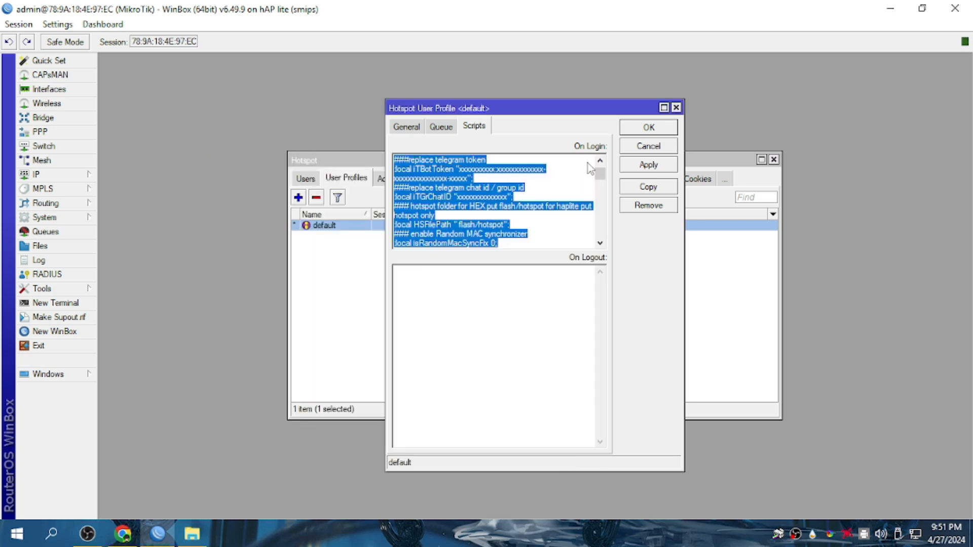
Change the On Login script's HSFilePath from 'flash/hotspot' to 'hotspot', removing the stray space.
{"action": "left_click", "coordinate": [438, 235]}
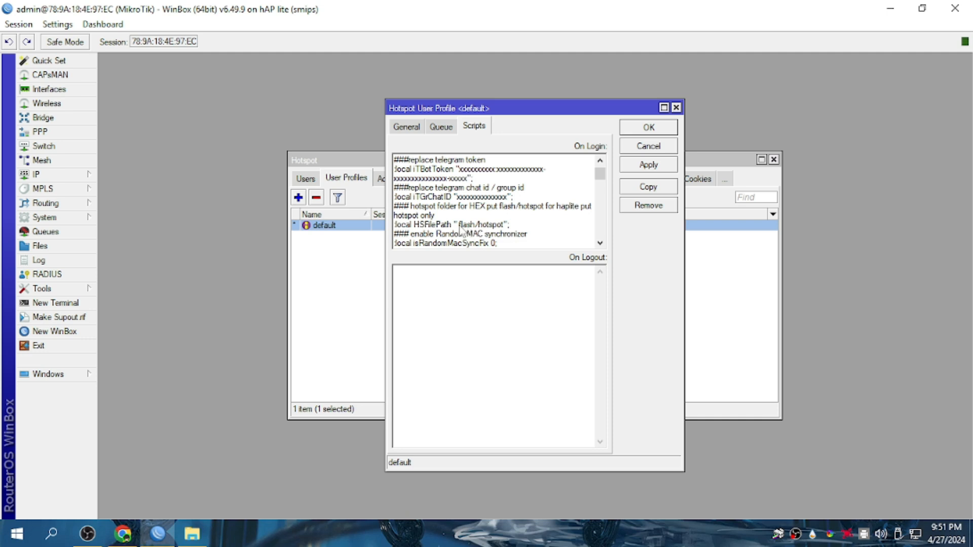
{"action": "left_click_drag", "start_coordinate": [461, 228], "coordinate": [484, 232]}
{"action": "key", "text": "BackSpace"}
{"action": "left_click", "coordinate": [501, 228]}
{"action": "key", "text": "BackSpace"}
{"action": "left_click", "coordinate": [464, 299]}
Copy the ONLOGOUT code from the tutorial page.
{"action": "mouse_move", "coordinate": [191, 533]}
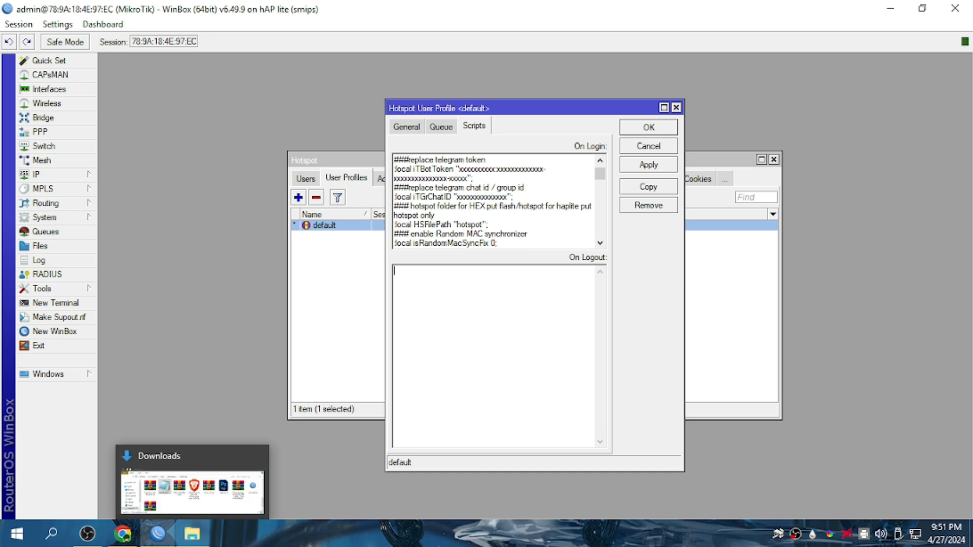
{"action": "left_click", "coordinate": [126, 535]}
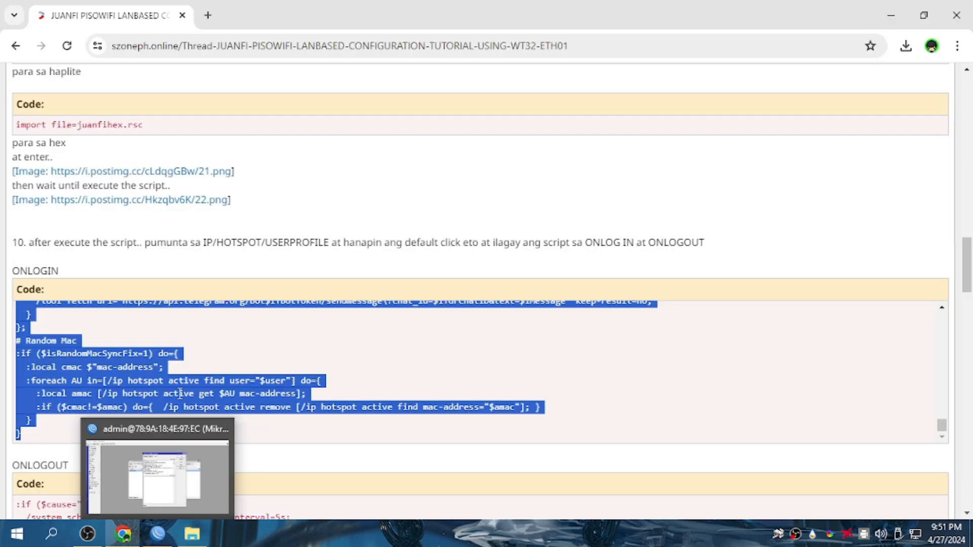
{"action": "scroll", "coordinate": [193, 393], "scroll_direction": "down", "scroll_amount": 5}
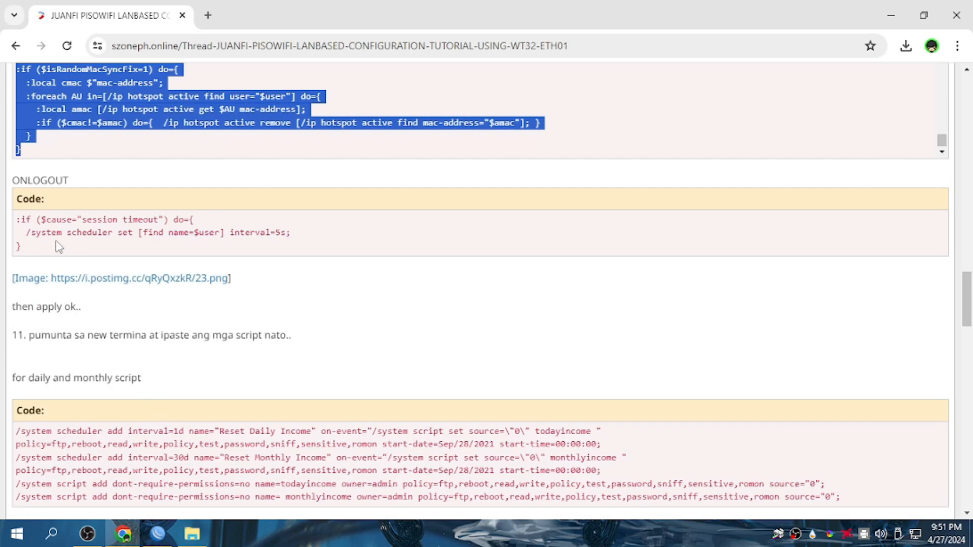
{"action": "left_click_drag", "start_coordinate": [16, 221], "coordinate": [102, 262]}
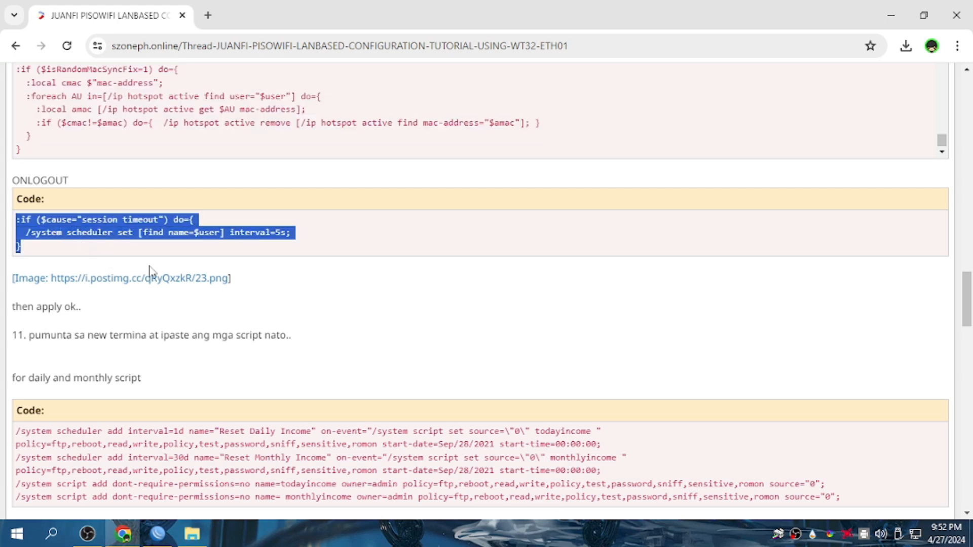
{"action": "right_click", "coordinate": [125, 229]}
{"action": "left_click", "coordinate": [157, 246]}
Paste the ONLOGOUT code into the default profile's On Logout box, then apply and save.
{"action": "left_click", "coordinate": [199, 541]}
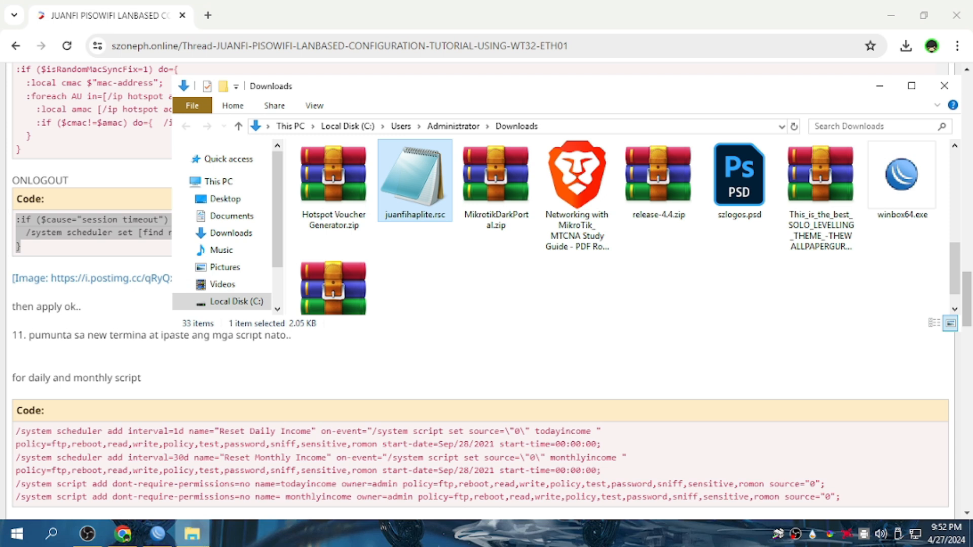
{"action": "left_click", "coordinate": [157, 534]}
{"action": "right_click", "coordinate": [436, 324]}
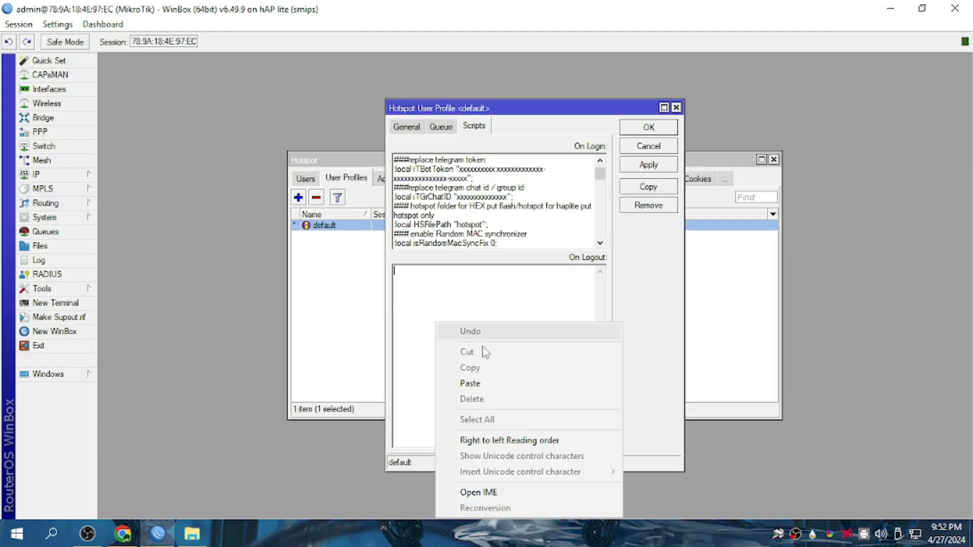
{"action": "left_click", "coordinate": [470, 384]}
{"action": "left_click", "coordinate": [667, 166]}
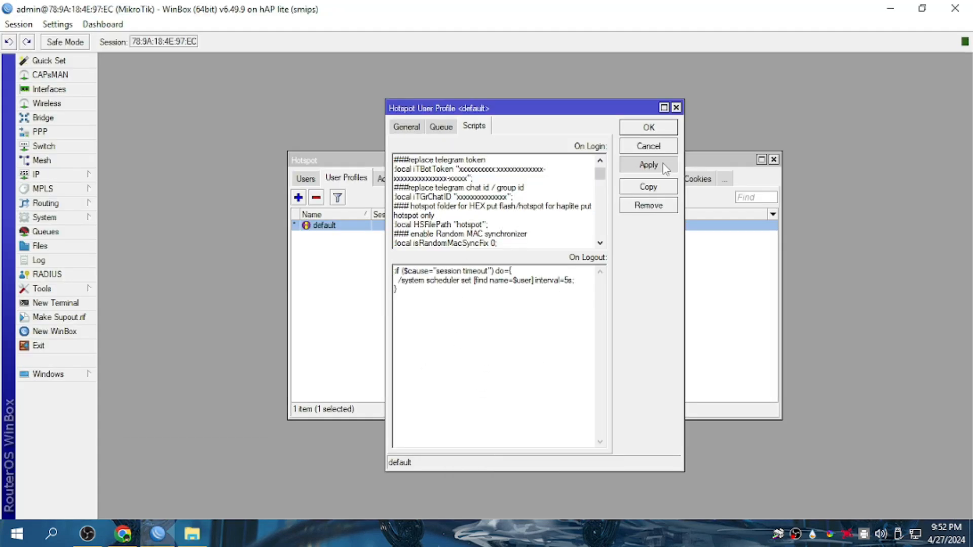
{"action": "left_click", "coordinate": [660, 131]}
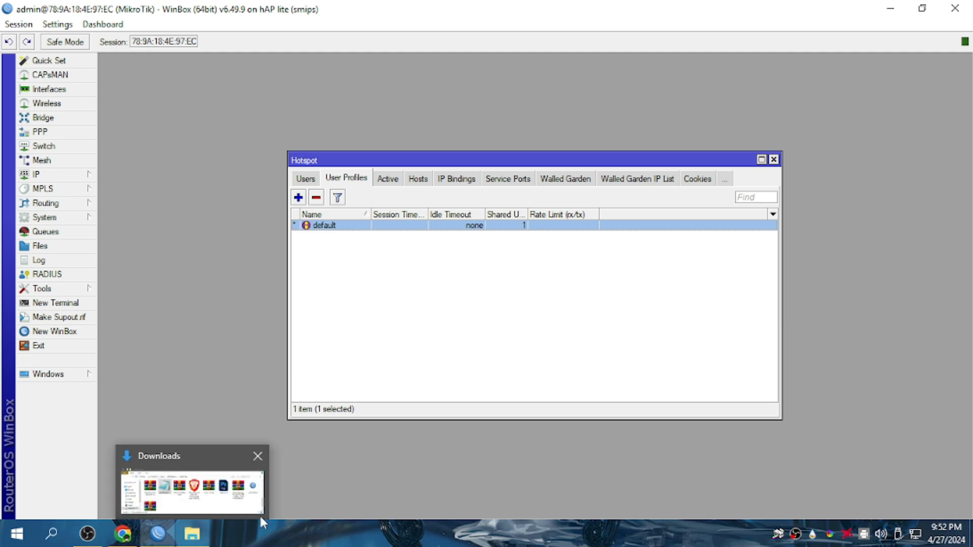
Copy the six daily and monthly income script lines from the tutorial.
{"action": "left_click", "coordinate": [122, 536]}
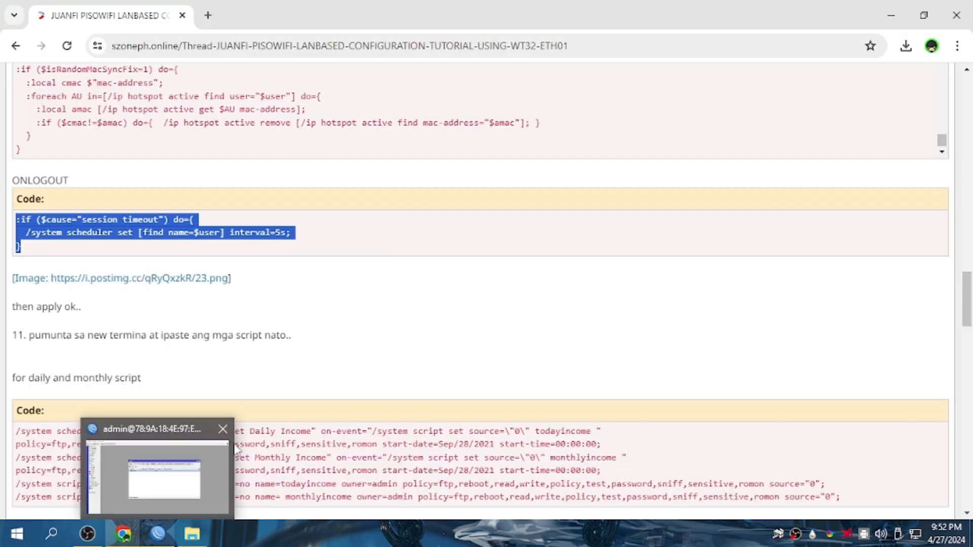
{"action": "left_click", "coordinate": [413, 326]}
{"action": "scroll", "coordinate": [384, 323], "scroll_direction": "down", "scroll_amount": 4}
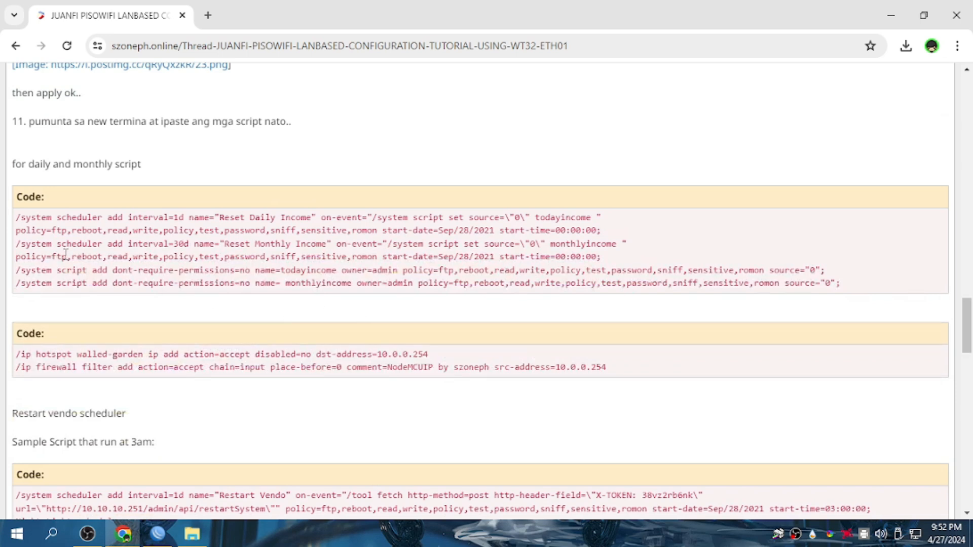
{"action": "left_click_drag", "start_coordinate": [17, 167], "coordinate": [147, 172]}
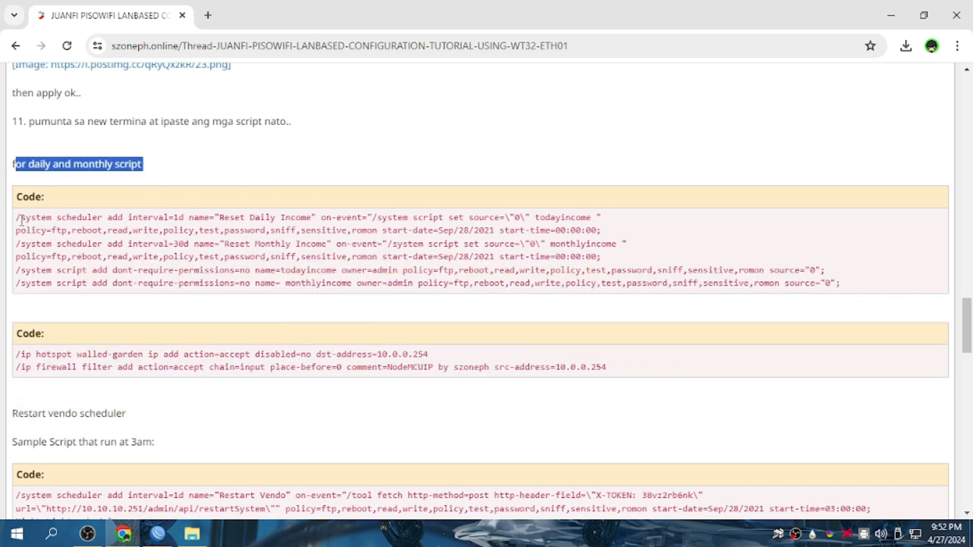
{"action": "left_click_drag", "start_coordinate": [17, 214], "coordinate": [853, 296]}
{"action": "right_click", "coordinate": [505, 249]}
{"action": "left_click", "coordinate": [532, 265]}
Paste and run the income scheduler commands in a new WinBox terminal.
{"action": "mouse_move", "coordinate": [187, 539]}
{"action": "left_click", "coordinate": [158, 534]}
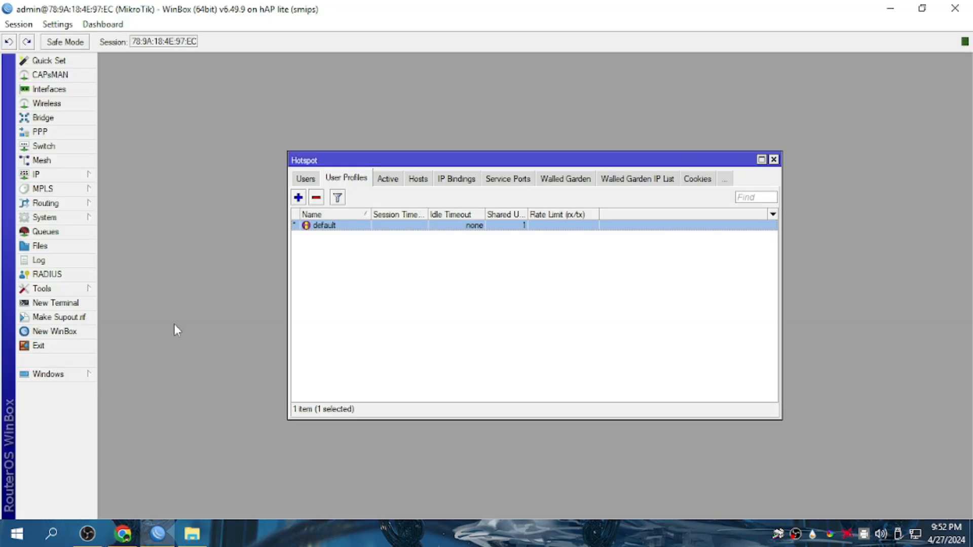
{"action": "left_click", "coordinate": [56, 302]}
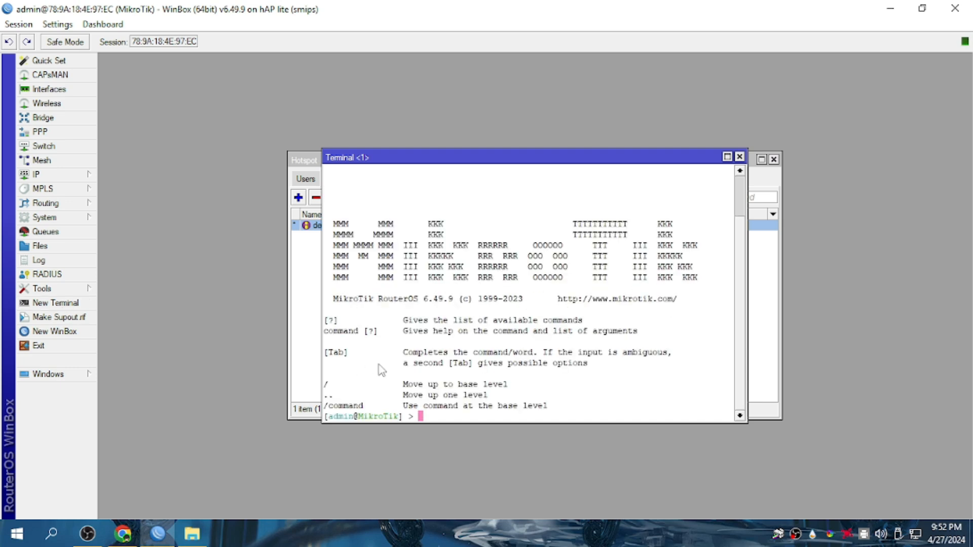
{"action": "right_click", "coordinate": [440, 420]}
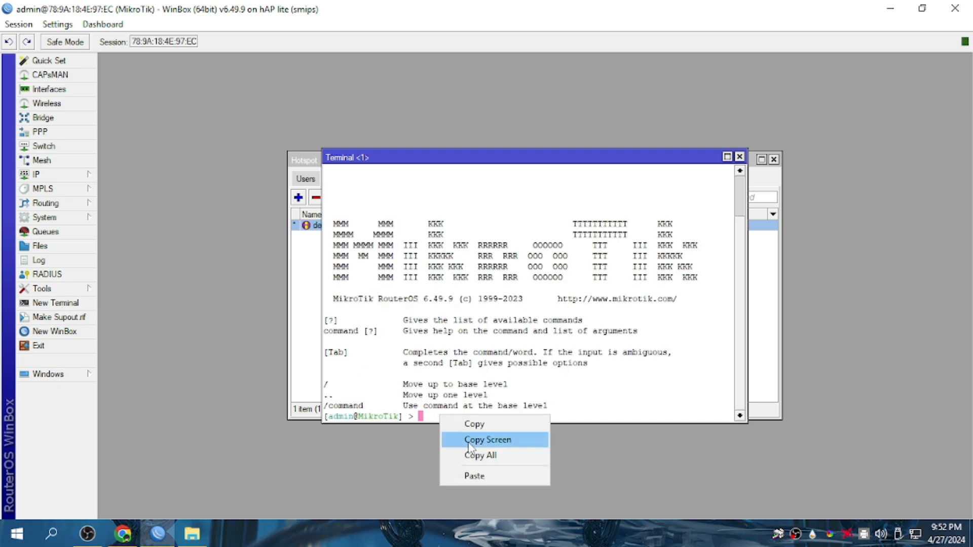
{"action": "left_click", "coordinate": [482, 473]}
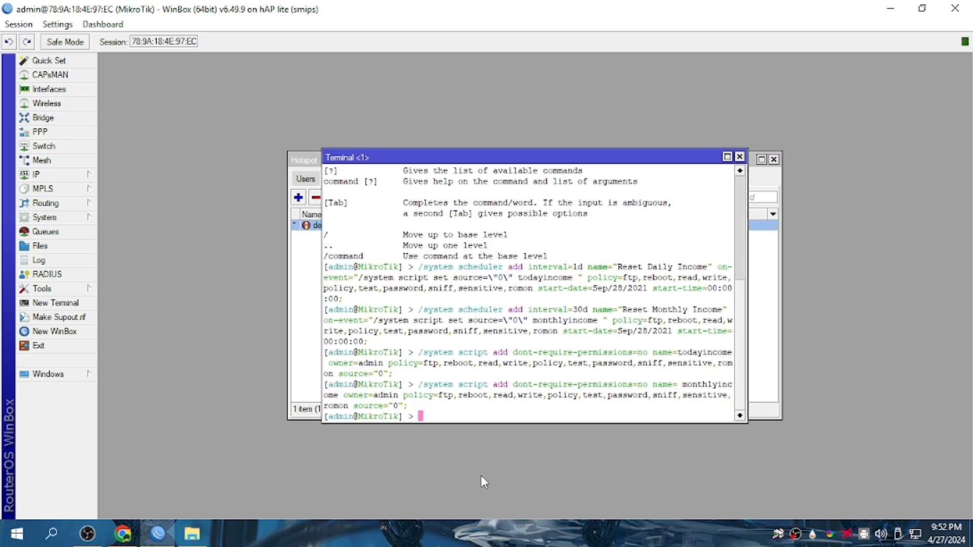
Copy the tutorial's walled-garden and firewall filter commands for 10.0.0.254.
{"action": "left_click", "coordinate": [739, 157]}
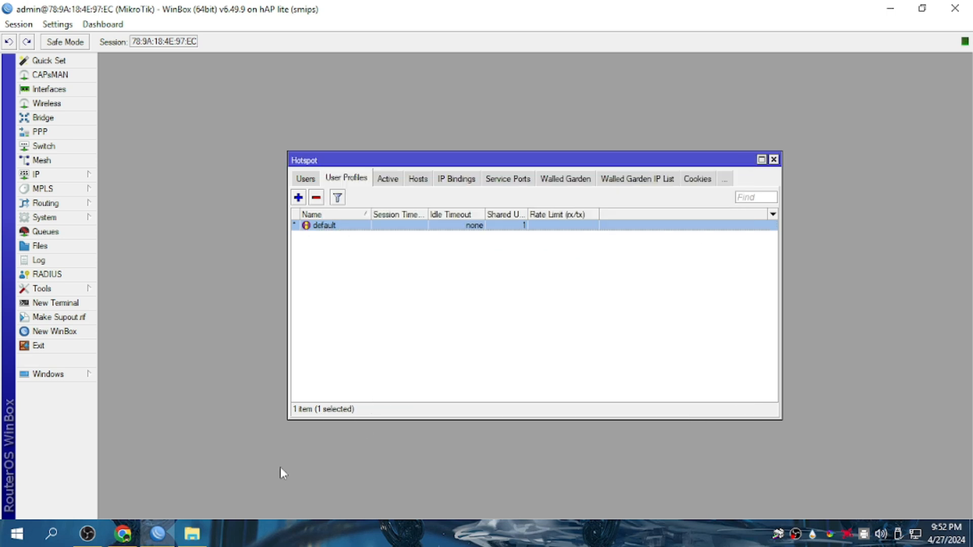
{"action": "left_click", "coordinate": [126, 539]}
{"action": "scroll", "coordinate": [223, 353], "scroll_direction": "down", "scroll_amount": 1}
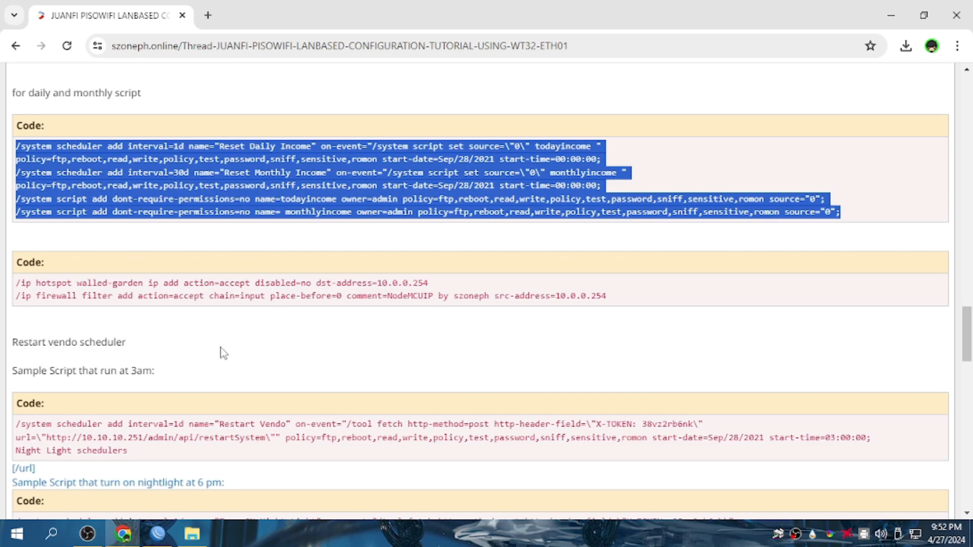
{"action": "left_click_drag", "start_coordinate": [19, 259], "coordinate": [147, 283]}
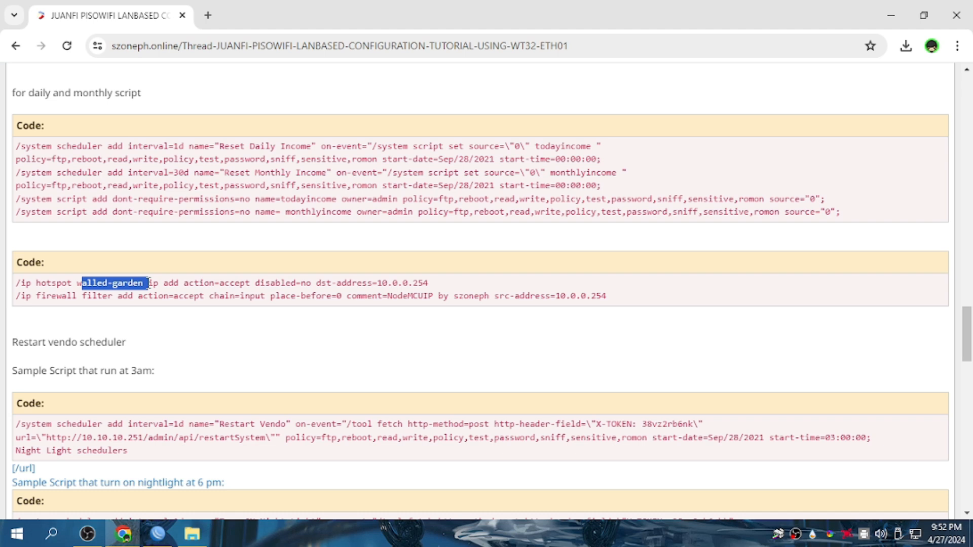
{"action": "left_click_drag", "start_coordinate": [37, 296], "coordinate": [509, 294]}
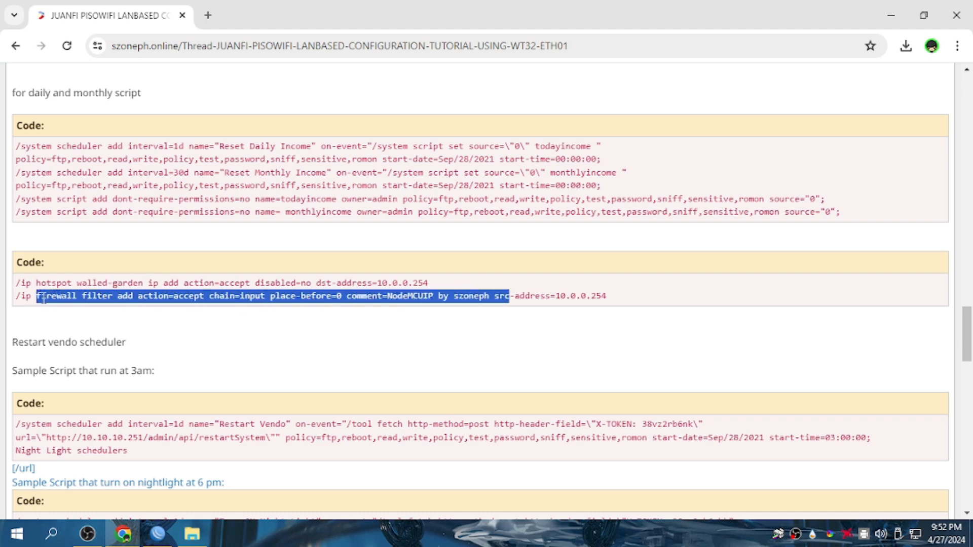
{"action": "left_click_drag", "start_coordinate": [18, 283], "coordinate": [555, 309]}
{"action": "right_click", "coordinate": [339, 290]}
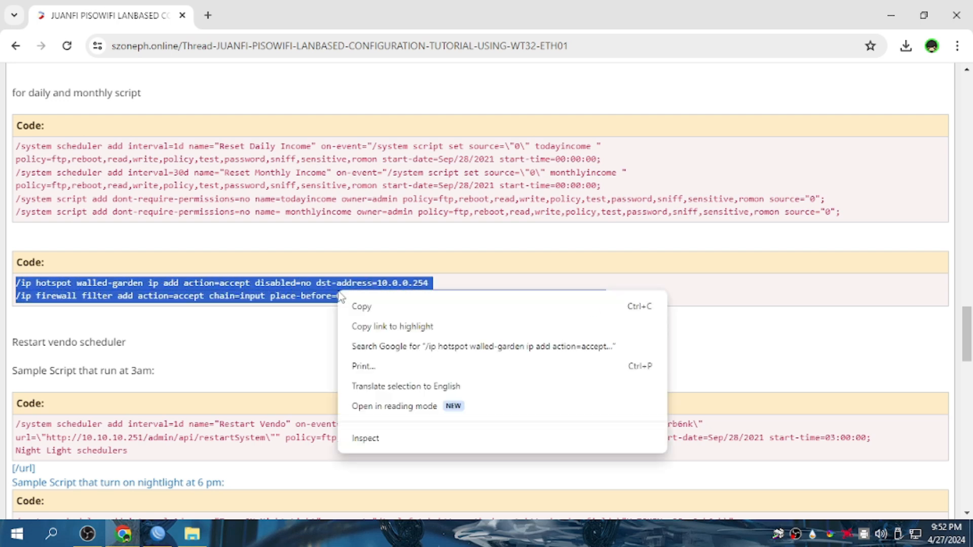
{"action": "left_click", "coordinate": [360, 307]}
Run both commands in a new terminal; the walled-garden rule succeeds, the firewall command fails.
{"action": "left_click", "coordinate": [192, 533]}
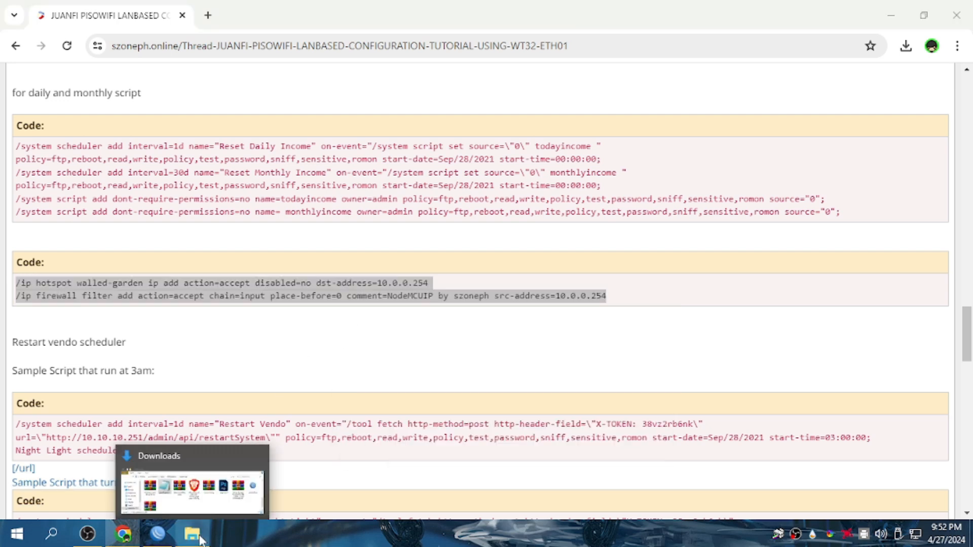
{"action": "left_click", "coordinate": [158, 535]}
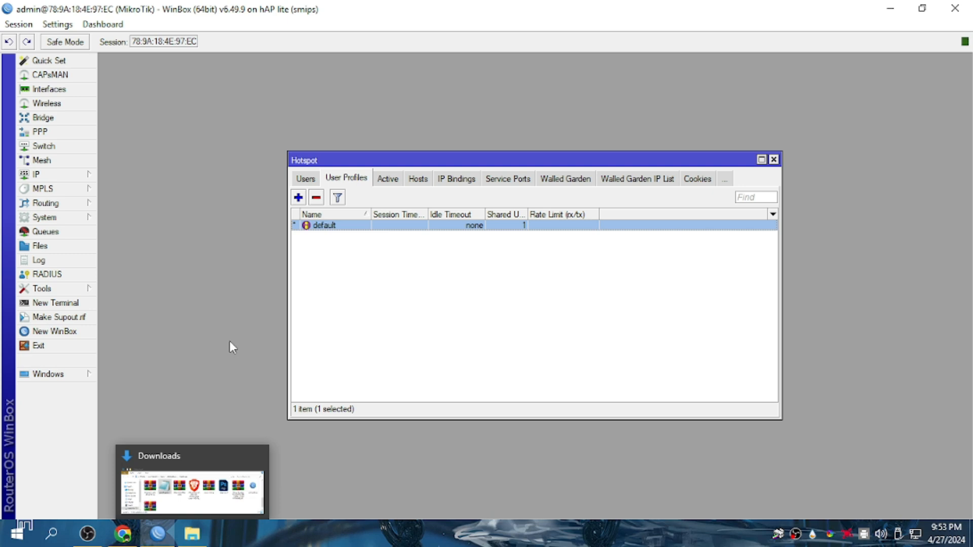
{"action": "left_click", "coordinate": [81, 303]}
{"action": "right_click", "coordinate": [455, 419]}
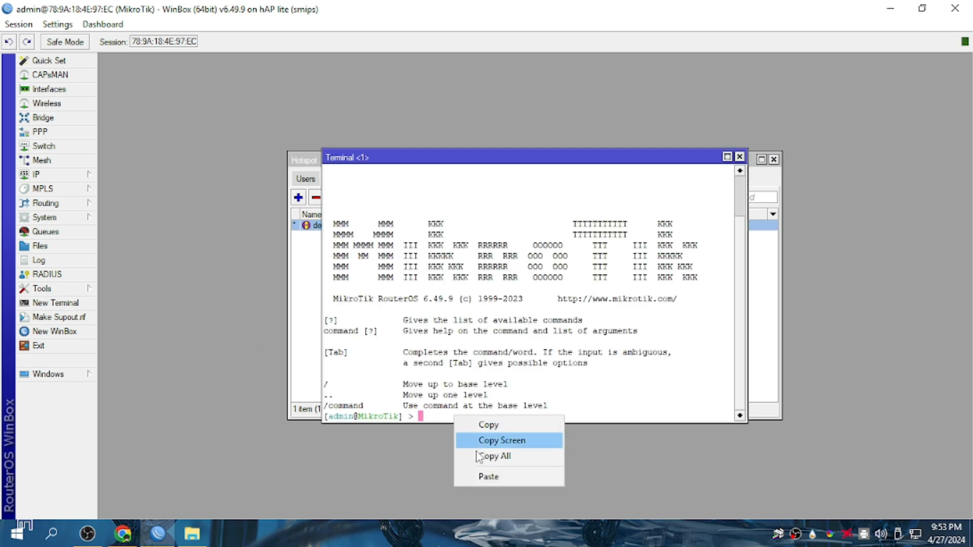
{"action": "left_click", "coordinate": [484, 475]}
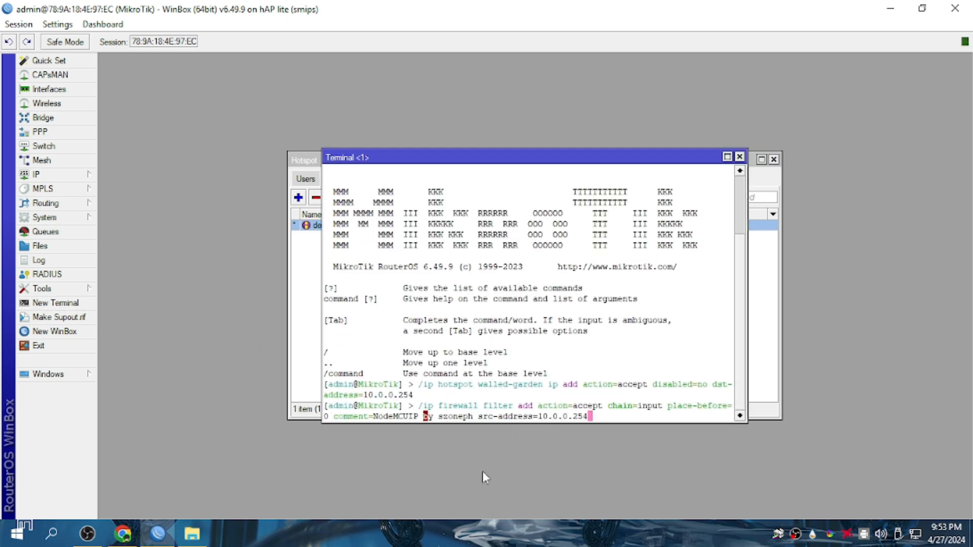
{"action": "key", "text": "Return"}
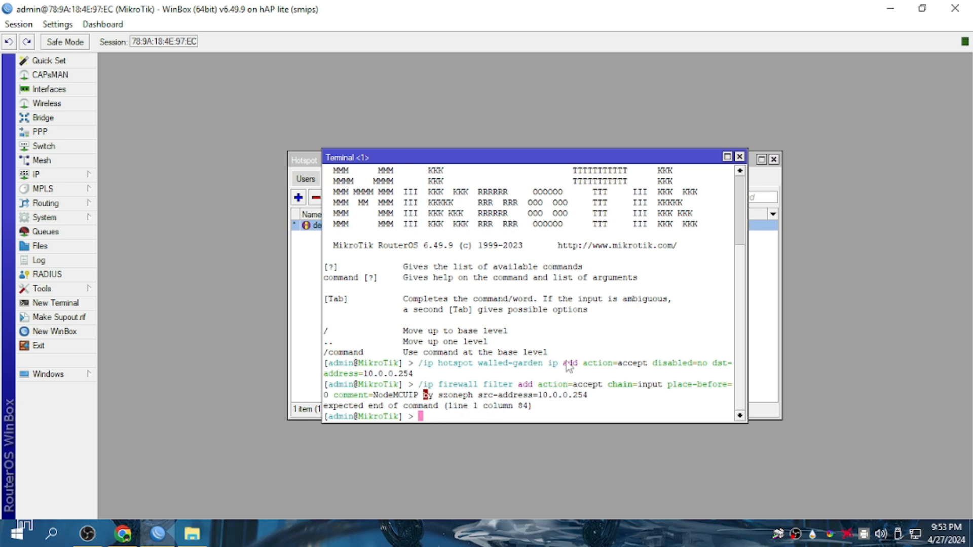
{"action": "left_click", "coordinate": [740, 156]}
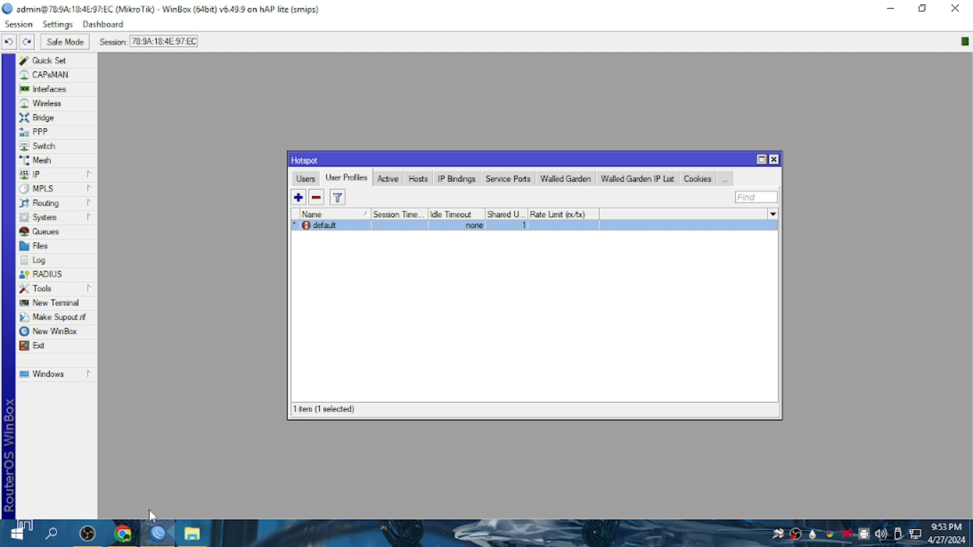
Close the File Explorer Downloads window over the tutorial page.
{"action": "left_click", "coordinate": [171, 536]}
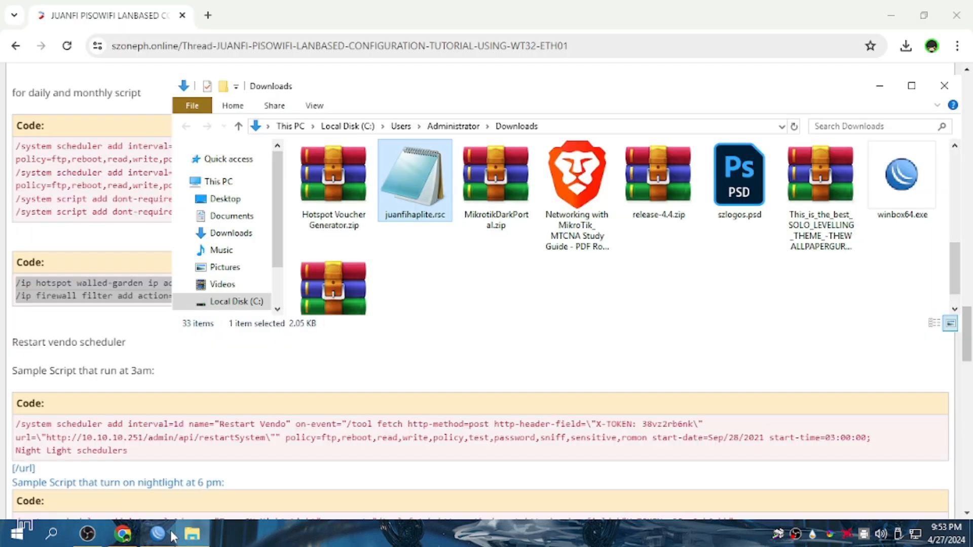
{"action": "scroll", "coordinate": [173, 444], "scroll_direction": "down", "scroll_amount": 3}
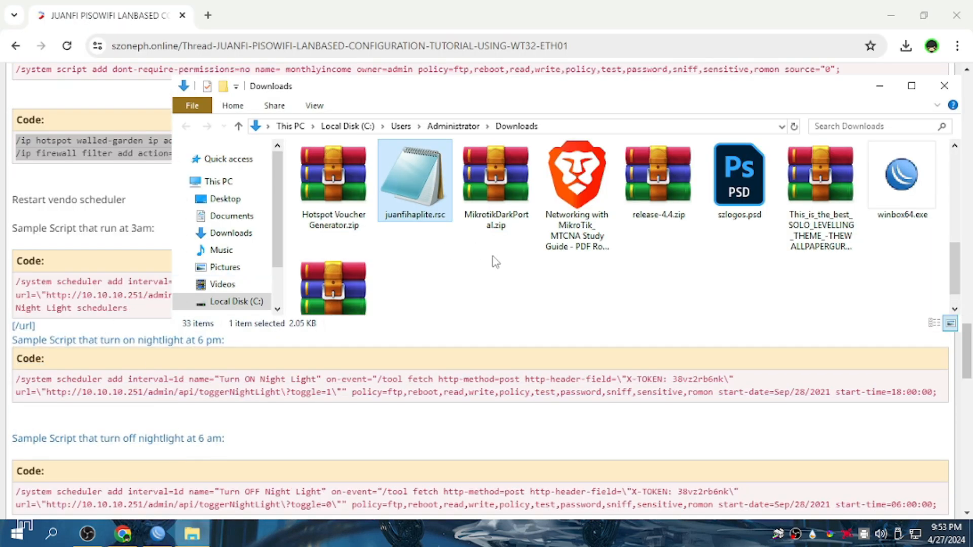
{"action": "scroll", "coordinate": [496, 262], "scroll_direction": "down", "scroll_amount": 3}
{"action": "left_click", "coordinate": [945, 86]}
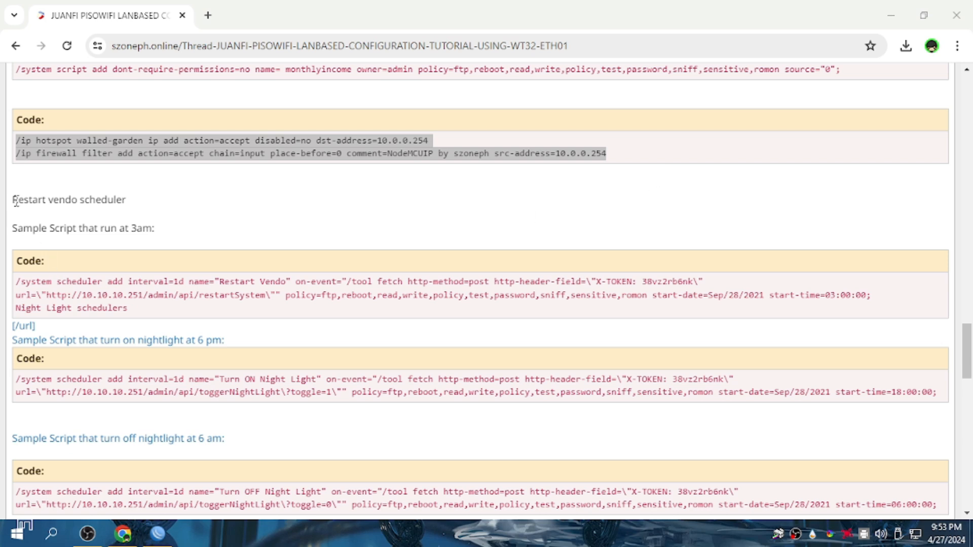
Review the tutorial's Restart vendo scheduler section, then return to WinBox's Hotspot user profiles.
{"action": "left_click_drag", "start_coordinate": [15, 200], "coordinate": [142, 202]}
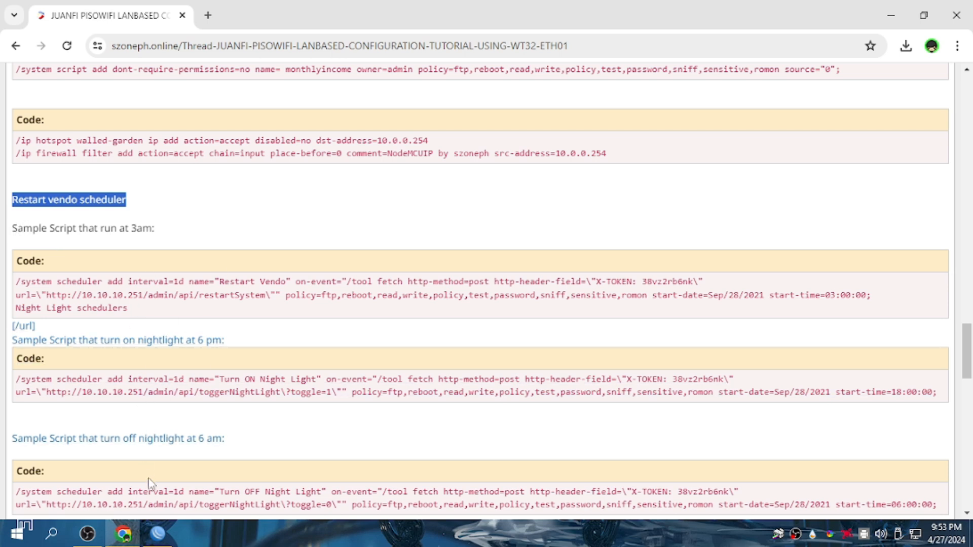
{"action": "scroll", "coordinate": [146, 487], "scroll_direction": "down", "scroll_amount": 1}
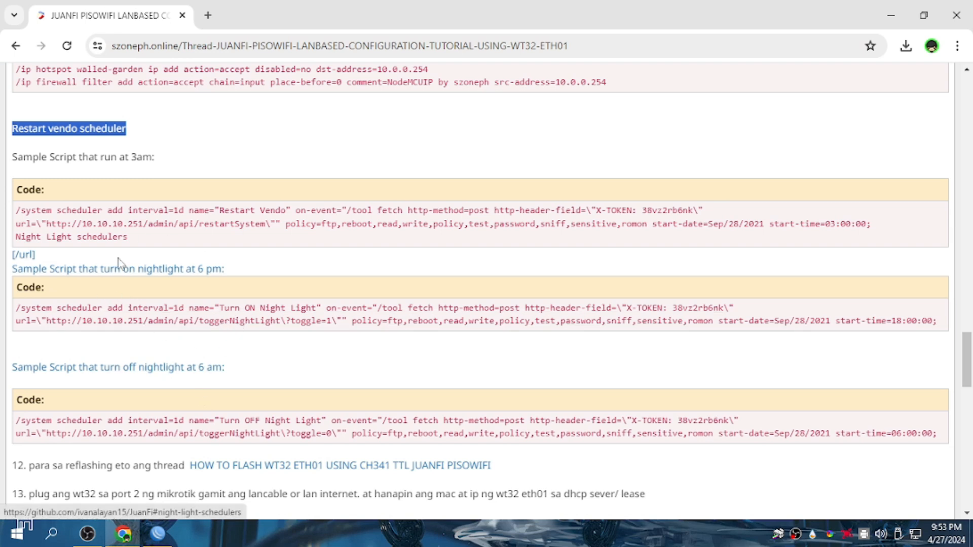
{"action": "scroll", "coordinate": [210, 417], "scroll_direction": "up", "scroll_amount": 8}
{"action": "scroll", "coordinate": [210, 417], "scroll_direction": "up", "scroll_amount": 4}
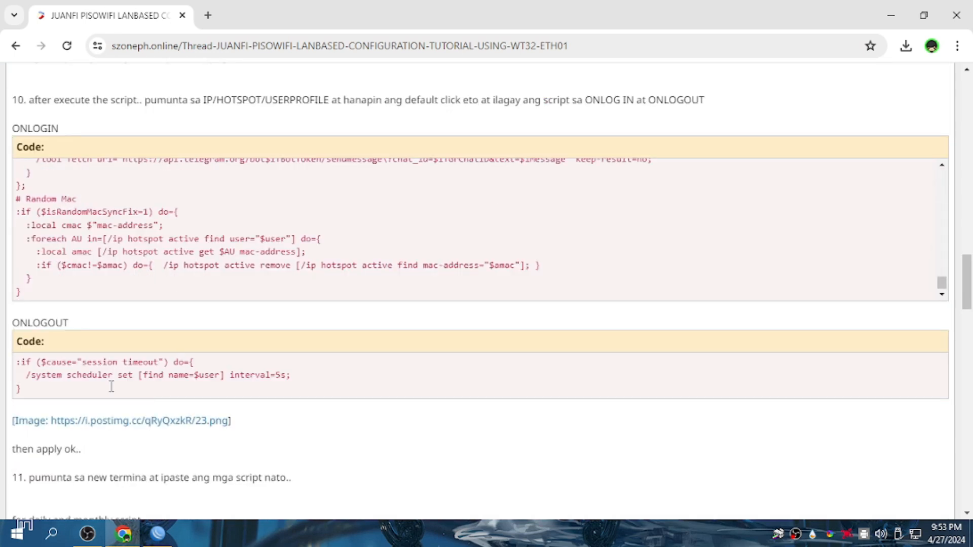
{"action": "left_click", "coordinate": [158, 534]}
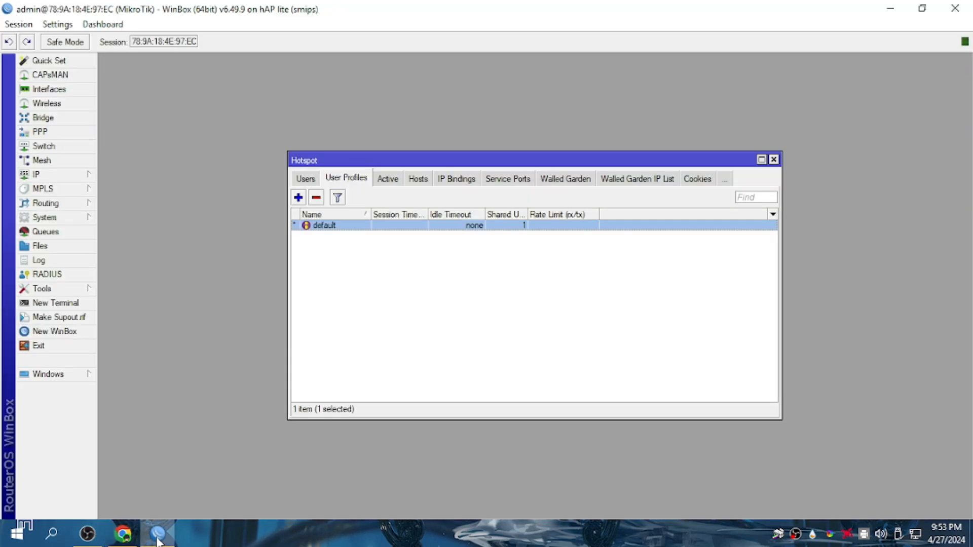
Review the router's firewall NAT rules and then its filter rules.
{"action": "left_click", "coordinate": [80, 178]}
{"action": "left_click", "coordinate": [131, 283]}
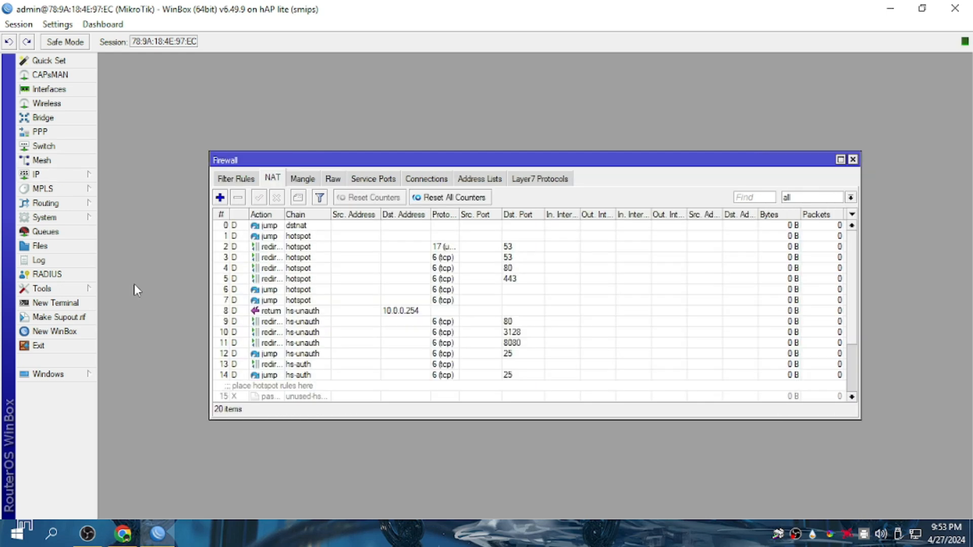
{"action": "scroll", "coordinate": [285, 322], "scroll_direction": "down", "scroll_amount": 7}
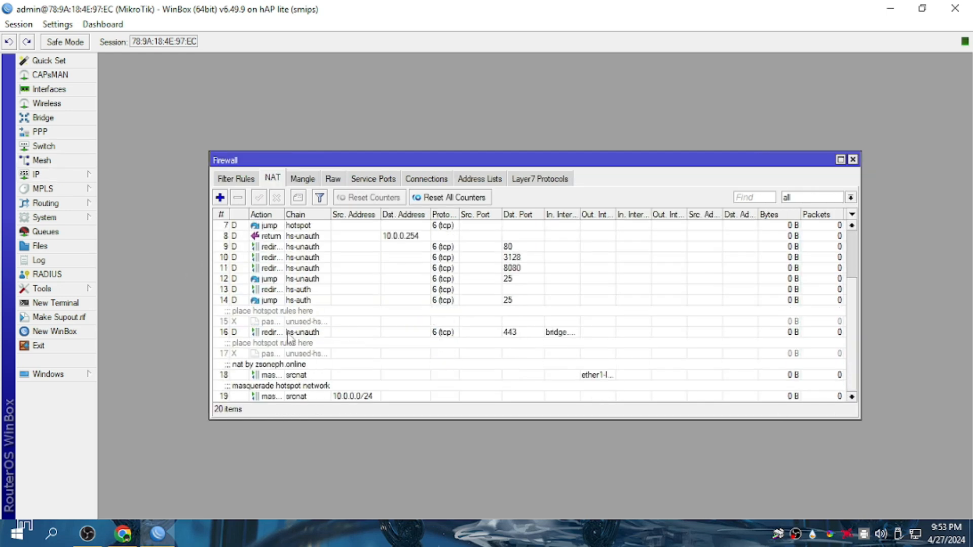
{"action": "scroll", "coordinate": [291, 338], "scroll_direction": "up", "scroll_amount": 5}
{"action": "left_click", "coordinate": [244, 180]}
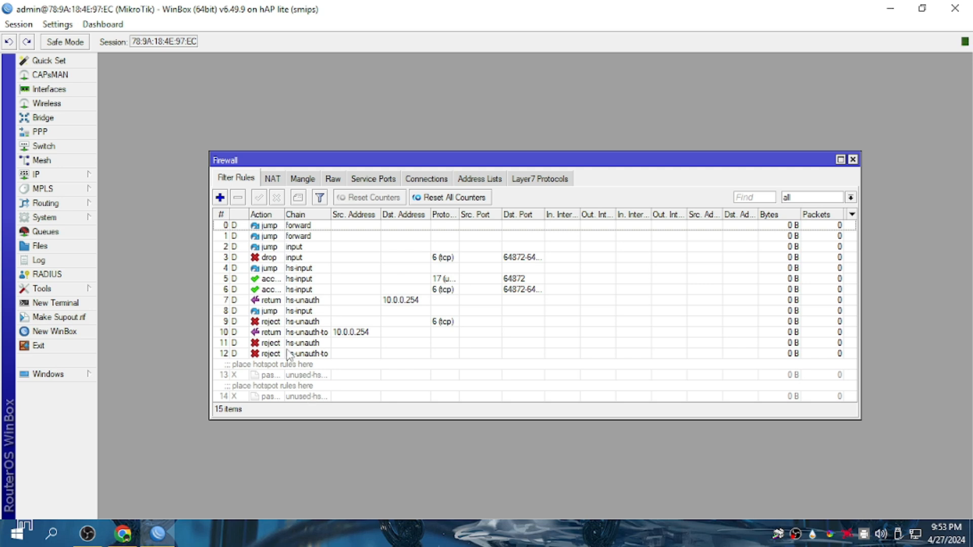
Scroll the tutorial to the 10.0.0.254 walled-garden and firewall commands.
{"action": "left_click", "coordinate": [157, 534]}
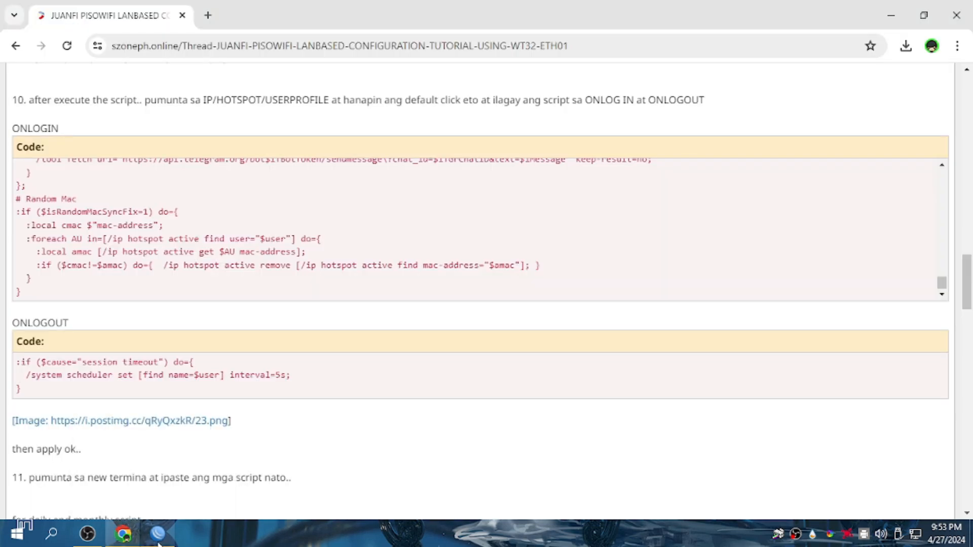
{"action": "scroll", "coordinate": [154, 370], "scroll_direction": "up", "scroll_amount": 15}
{"action": "scroll", "coordinate": [153, 370], "scroll_direction": "down", "scroll_amount": 8}
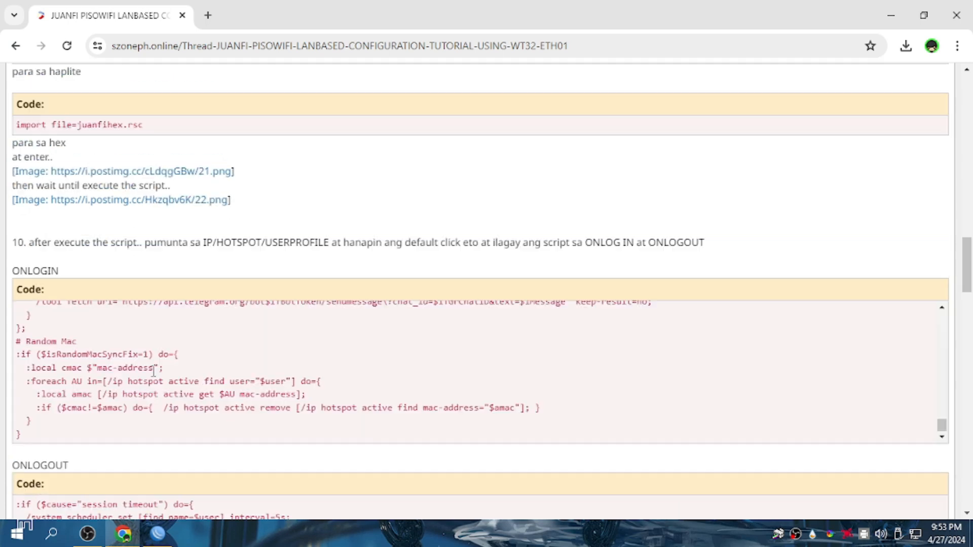
{"action": "scroll", "coordinate": [153, 370], "scroll_direction": "down", "scroll_amount": 5}
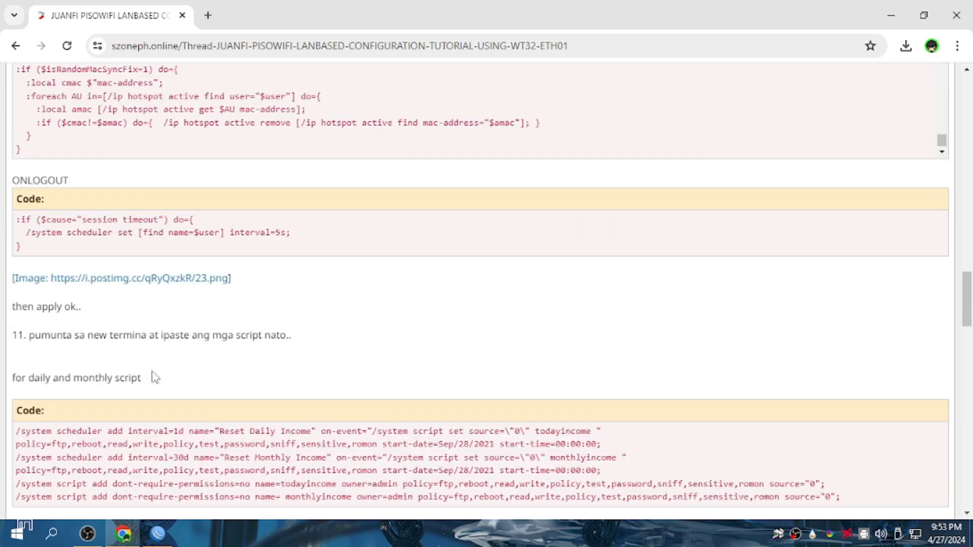
{"action": "scroll", "coordinate": [155, 378], "scroll_direction": "down", "scroll_amount": 4}
{"action": "scroll", "coordinate": [154, 372], "scroll_direction": "down", "scroll_amount": 1}
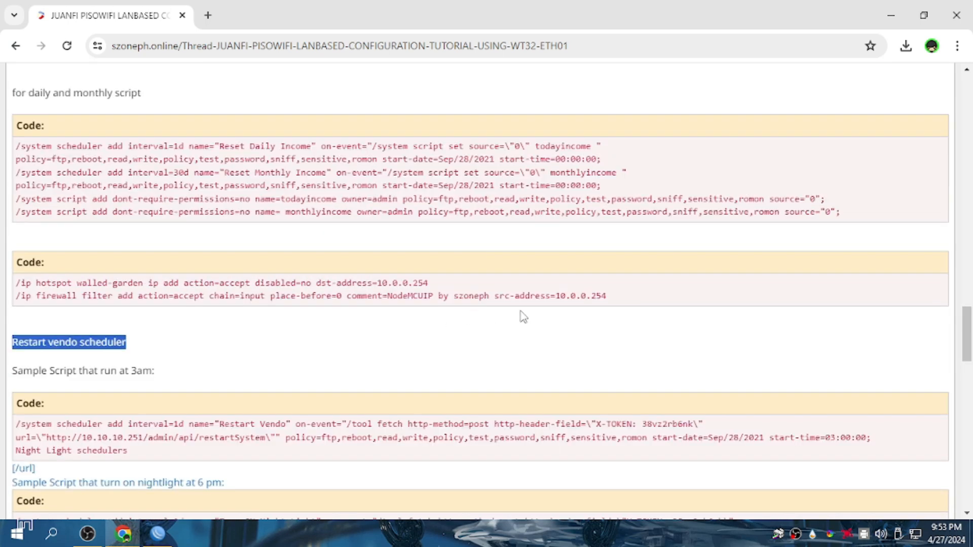
Copy the '/ip firewall filter add…' command for 10.0.0.254 from the tutorial.
{"action": "left_click", "coordinate": [506, 302]}
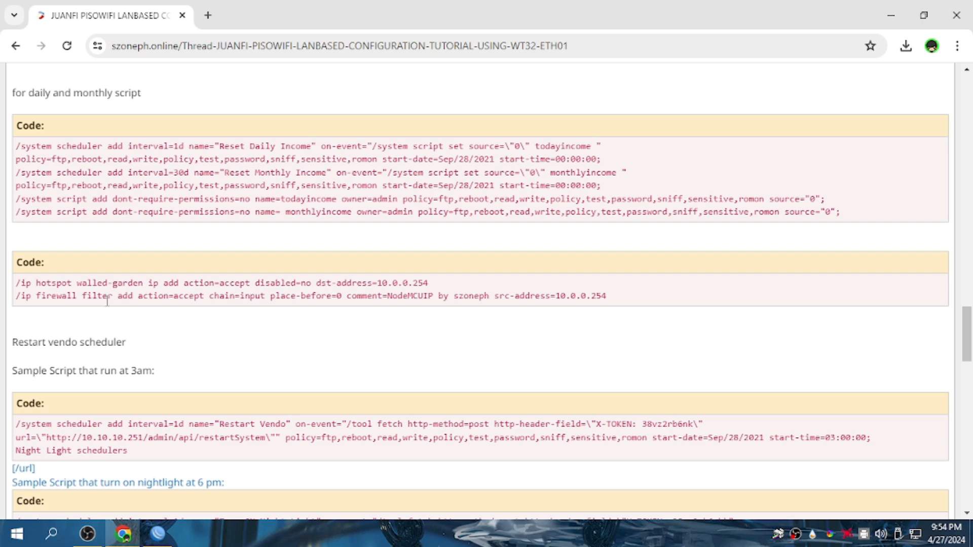
{"action": "left_click_drag", "start_coordinate": [432, 285], "coordinate": [612, 305]}
{"action": "left_click", "coordinate": [23, 298]}
{"action": "right_click", "coordinate": [578, 296]}
{"action": "left_click", "coordinate": [596, 308]}
{"action": "left_click", "coordinate": [158, 534]}
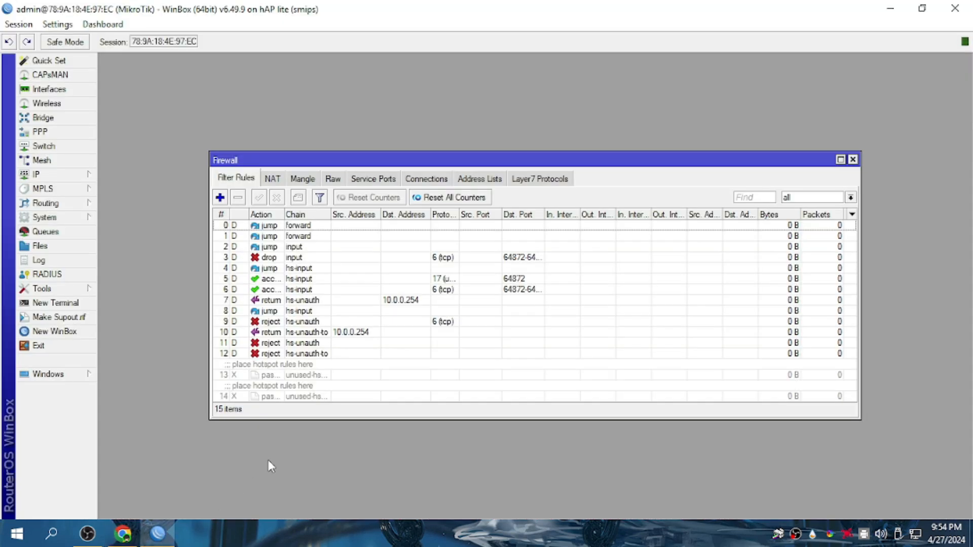
Add the NodeMCUIP accept rule for 10.0.0.254 in a new terminal, trimming the comment's extra text.
{"action": "left_click", "coordinate": [56, 303]}
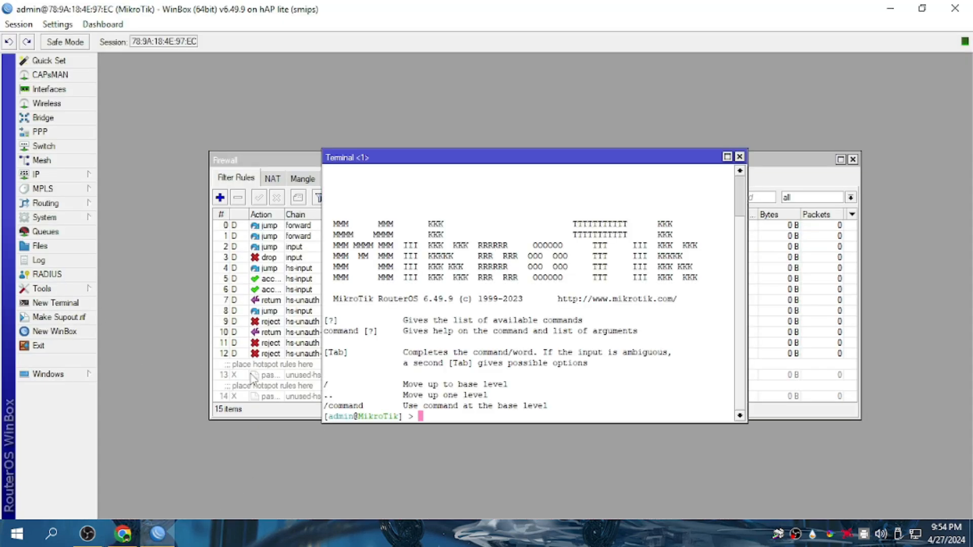
{"action": "right_click", "coordinate": [442, 420]}
{"action": "left_click", "coordinate": [478, 474]}
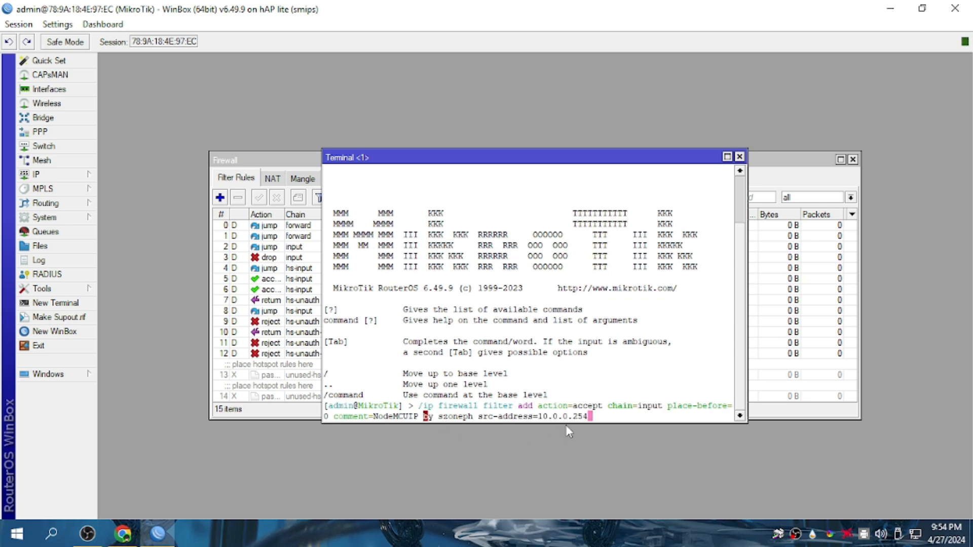
{"action": "key", "text": "Left"}
{"action": "key", "text": "Left"}
{"action": "key", "text": "Left"}
{"action": "key", "text": "Left"}
{"action": "key", "text": "Left"}
{"action": "key", "text": "Left"}
{"action": "key", "text": "Left"}
{"action": "key", "text": "Left"}
{"action": "key", "text": "Left"}
{"action": "key", "text": "Left"}
{"action": "key", "text": "Left"}
{"action": "key", "text": "Left"}
{"action": "key", "text": "Left"}
{"action": "key", "text": "Left"}
{"action": "key", "text": "Left"}
{"action": "key", "text": "Left"}
{"action": "key", "text": "Left"}
{"action": "key", "text": "Left"}
{"action": "key", "text": "Left"}
{"action": "key", "text": "Left"}
{"action": "key", "text": "Left"}
{"action": "key", "text": "BackSpace"}
{"action": "key", "text": "BackSpace"}
{"action": "key", "text": "BackSpace"}
{"action": "key", "text": "BackSpace"}
{"action": "key", "text": "BackSpace"}
{"action": "key", "text": "BackSpace"}
{"action": "key", "text": "BackSpace"}
{"action": "key", "text": "BackSpace"}
{"action": "key", "text": "BackSpace"}
{"action": "key", "text": "BackSpace"}
{"action": "key", "text": "BackSpace"}
{"action": "key", "text": "BackSpace"}
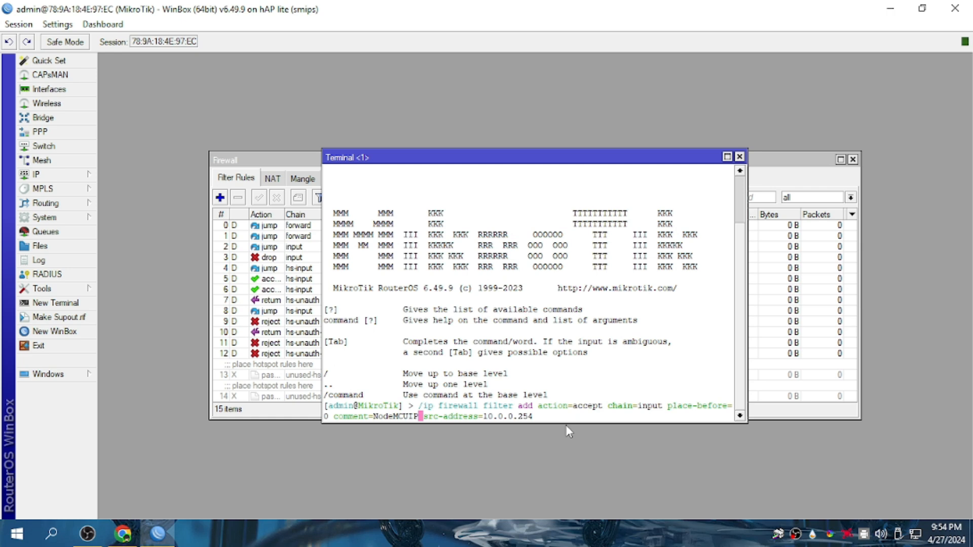
{"action": "key", "text": "Return"}
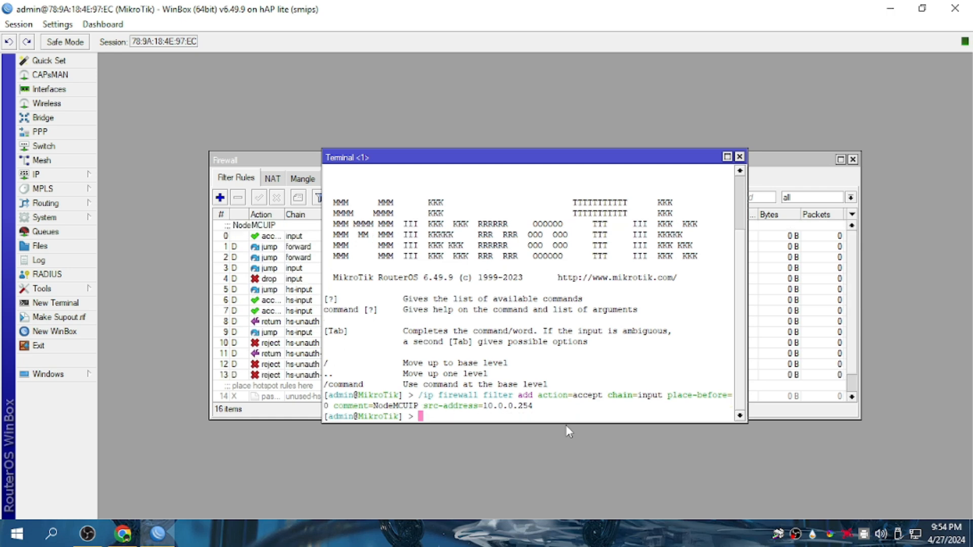
Close the Terminal, Firewall and Hotspot windows and return to the tutorial.
{"action": "left_click", "coordinate": [739, 157]}
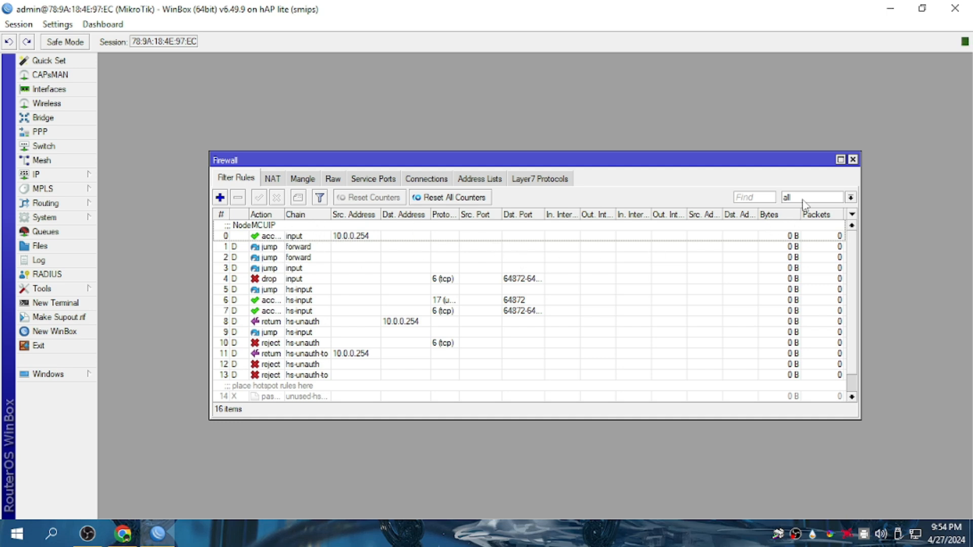
{"action": "left_click", "coordinate": [854, 159]}
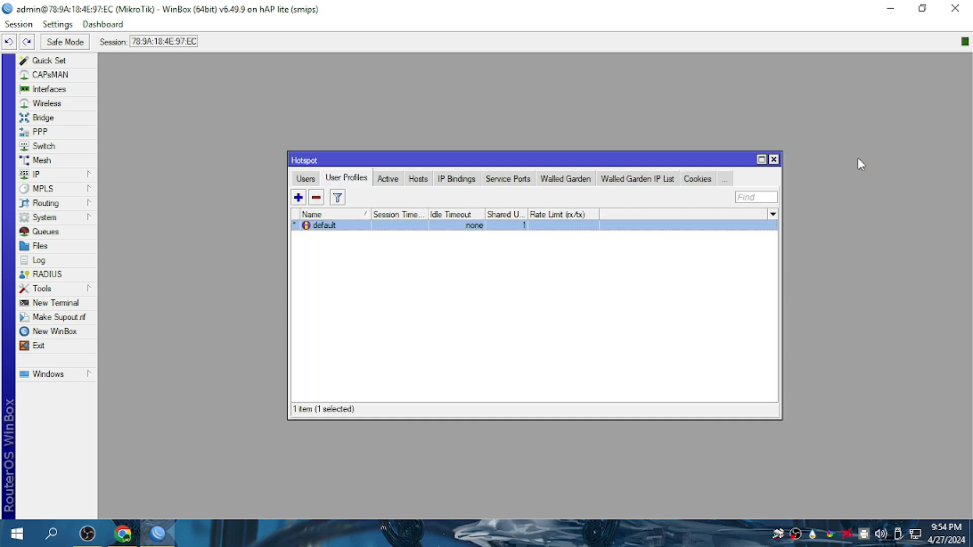
{"action": "left_click", "coordinate": [773, 160]}
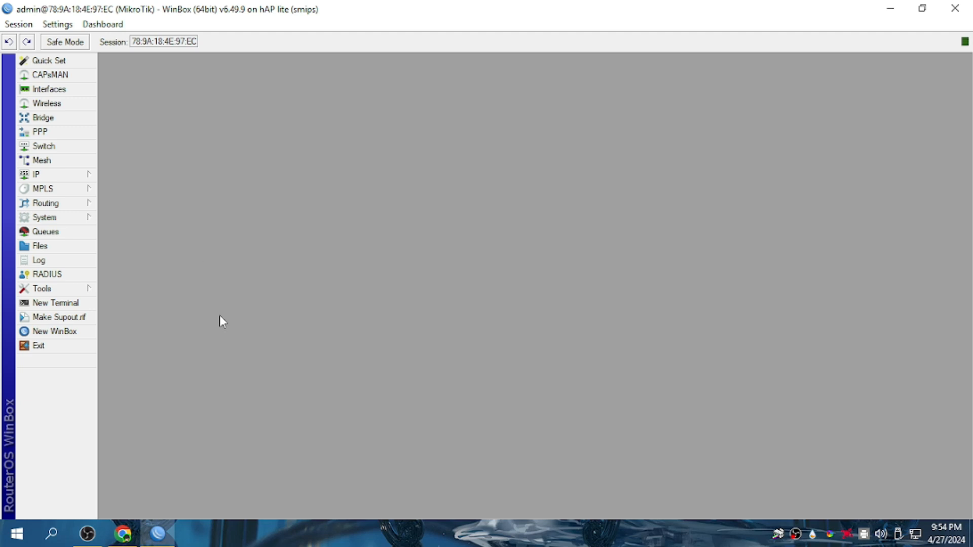
{"action": "left_click", "coordinate": [156, 541]}
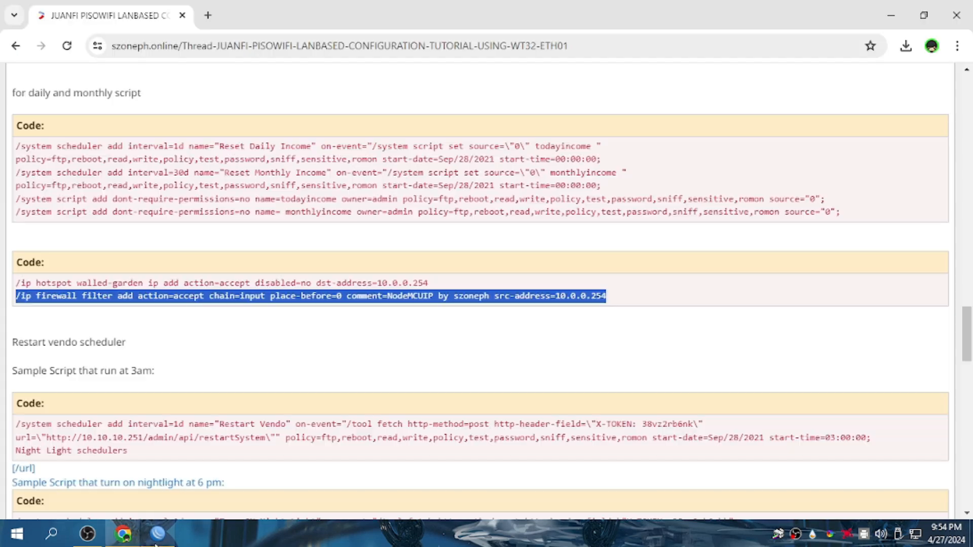
Open the 'Fix Uptime Reset on sudden Power Interruption' thread from the PISOWIFI TUTORIAL list.
{"action": "left_click", "coordinate": [15, 45]}
{"action": "scroll", "coordinate": [147, 369], "scroll_direction": "down", "scroll_amount": 5}
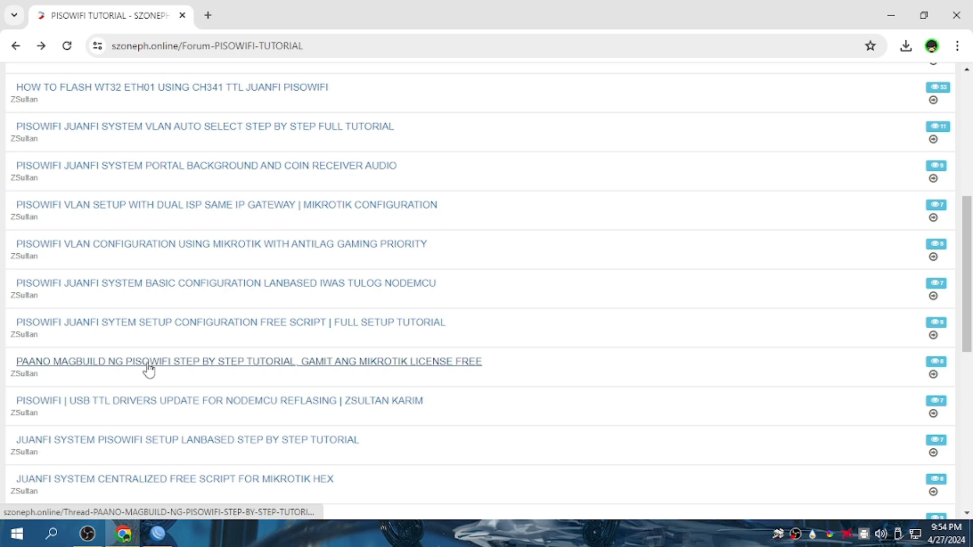
{"action": "scroll", "coordinate": [148, 369], "scroll_direction": "down", "scroll_amount": 3}
{"action": "scroll", "coordinate": [148, 369], "scroll_direction": "down", "scroll_amount": 2}
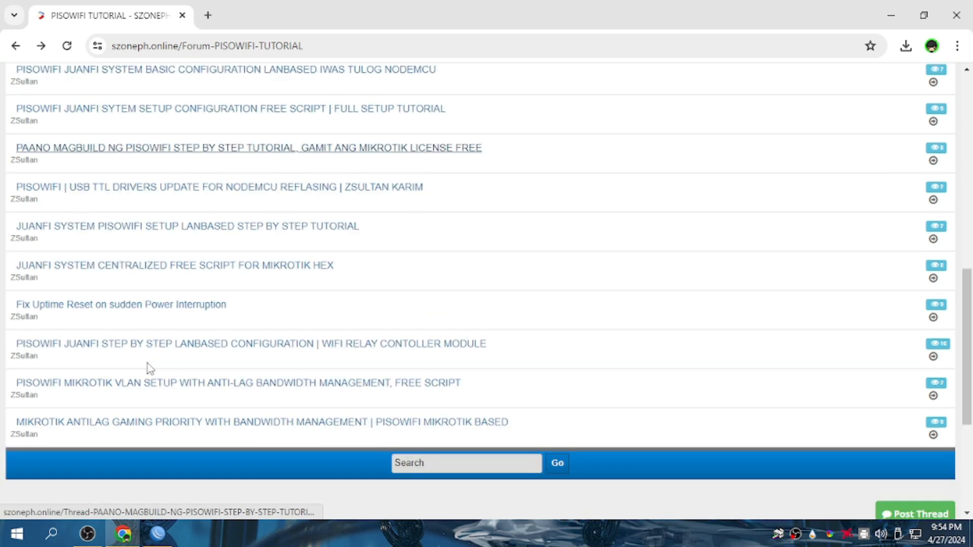
{"action": "left_click", "coordinate": [66, 310]}
{"action": "scroll", "coordinate": [211, 361], "scroll_direction": "down", "scroll_amount": 5}
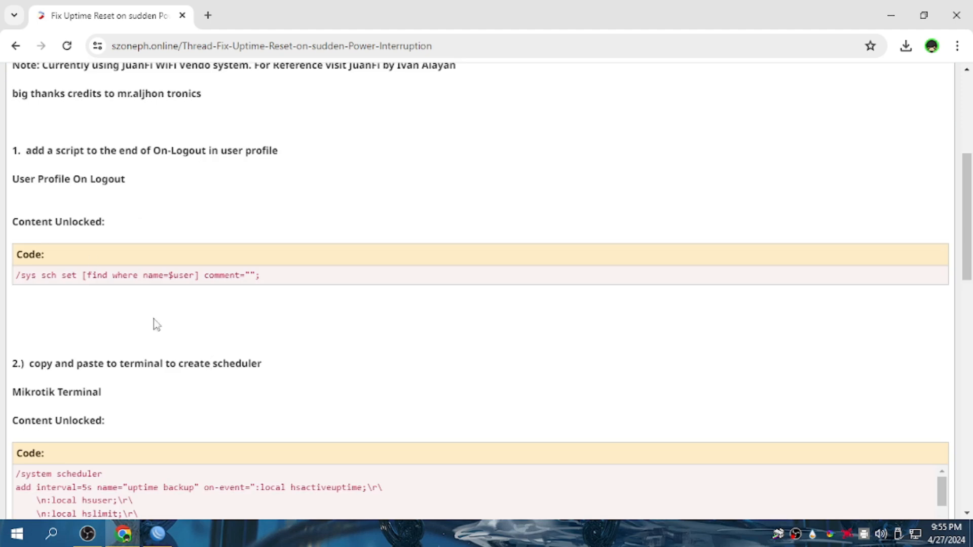
Copy the thread's User Profile On Logout code line.
{"action": "left_click_drag", "start_coordinate": [14, 181], "coordinate": [134, 190]}
{"action": "left_click_drag", "start_coordinate": [261, 277], "coordinate": [15, 280]}
{"action": "right_click", "coordinate": [70, 276]}
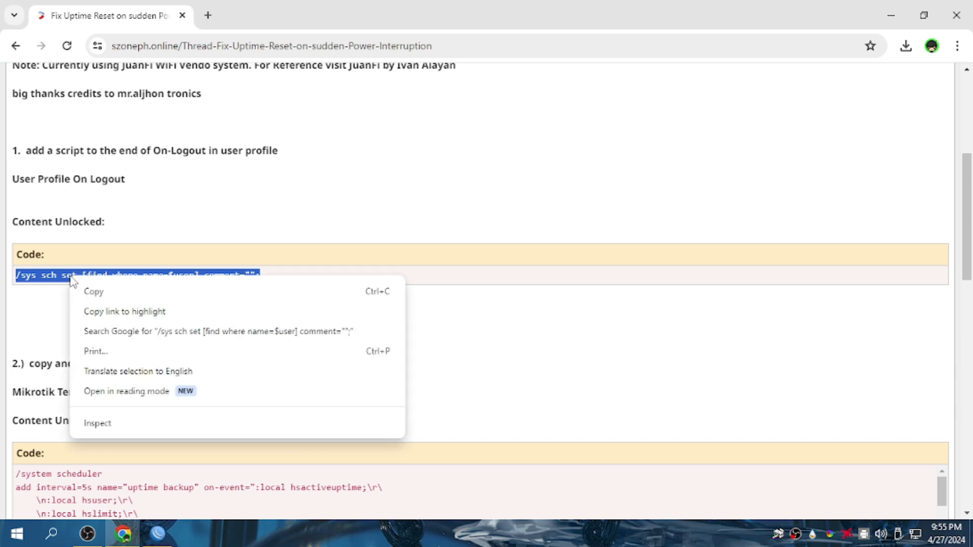
{"action": "left_click", "coordinate": [89, 290]}
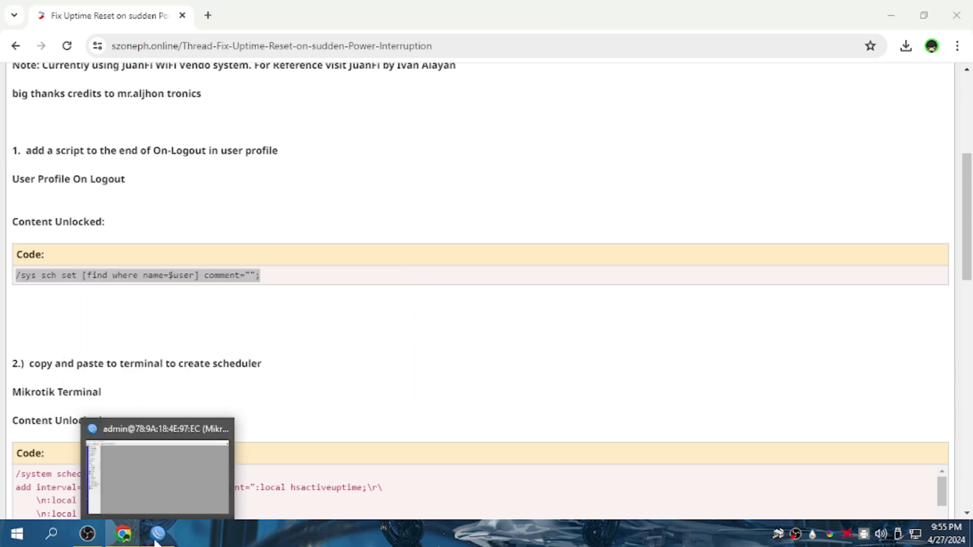
{"action": "left_click", "coordinate": [158, 534]}
{"action": "left_click", "coordinate": [96, 175]}
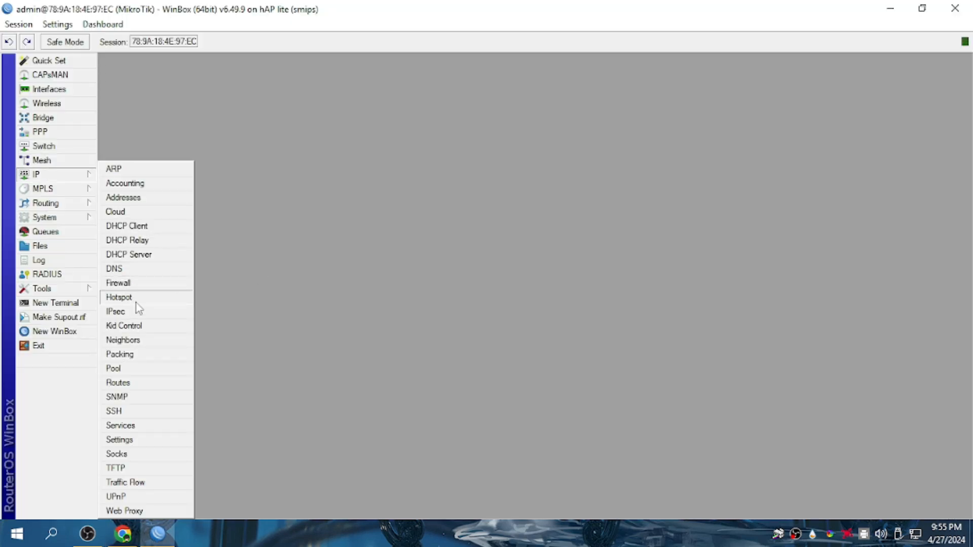
Open the default hotspot user profile's On Logout script for editing.
{"action": "left_click", "coordinate": [136, 296]}
{"action": "double_click", "coordinate": [343, 228]}
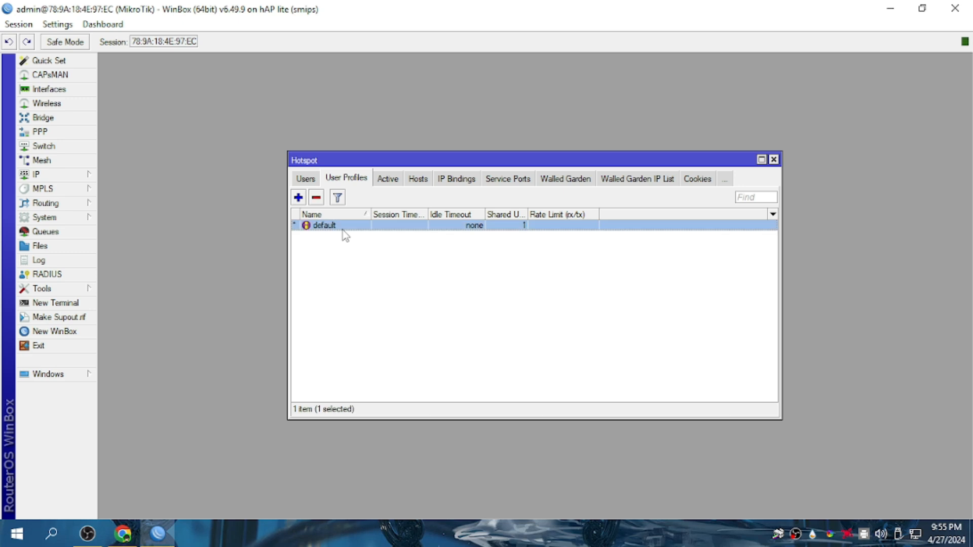
{"action": "left_click", "coordinate": [441, 311]}
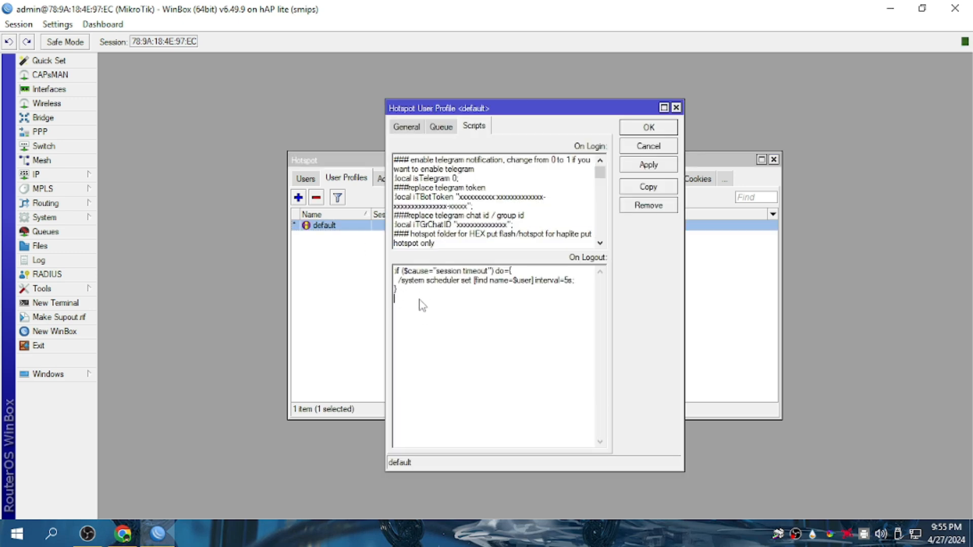
{"action": "left_click", "coordinate": [125, 534]}
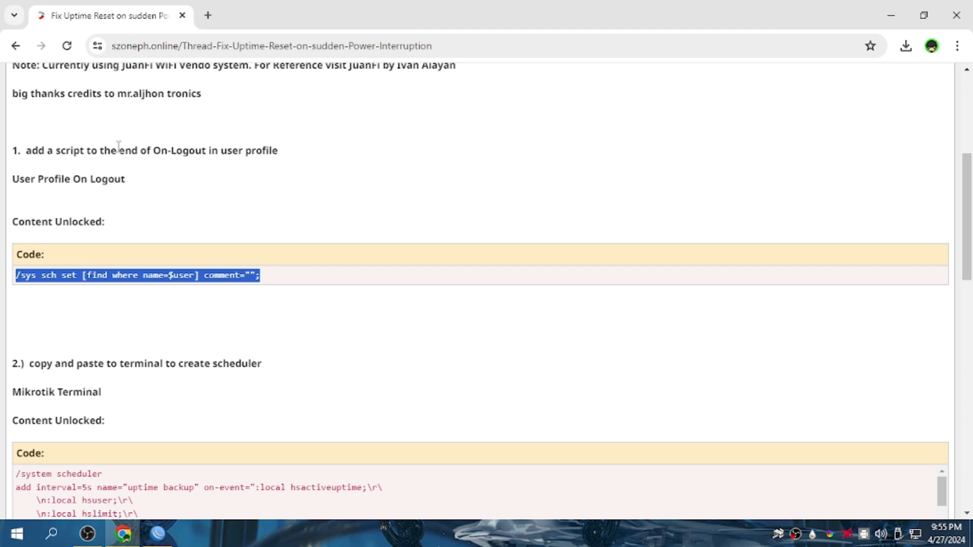
{"action": "left_click", "coordinate": [158, 533]}
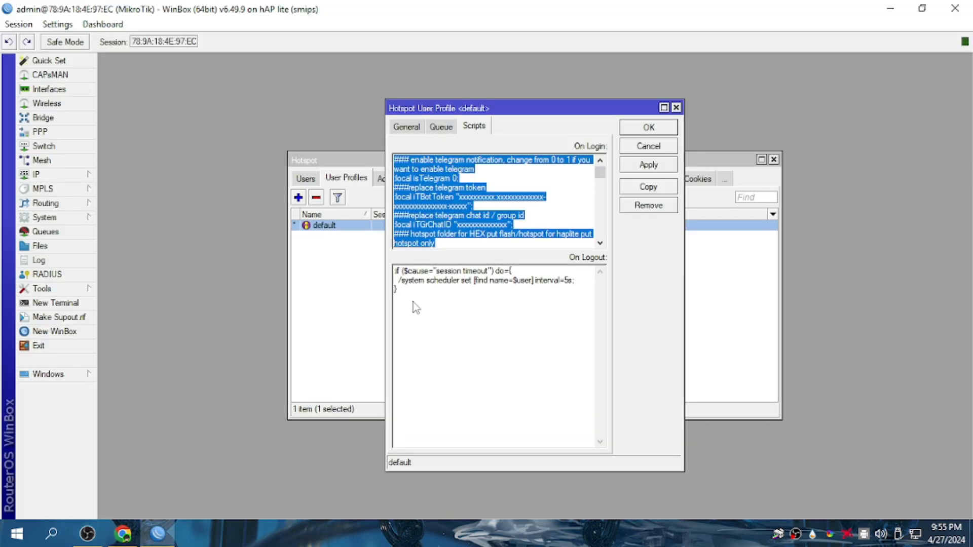
Append the comment-clearing scheduler line to On Logout and save the profile.
{"action": "left_click", "coordinate": [403, 304]}
{"action": "right_click", "coordinate": [402, 304]}
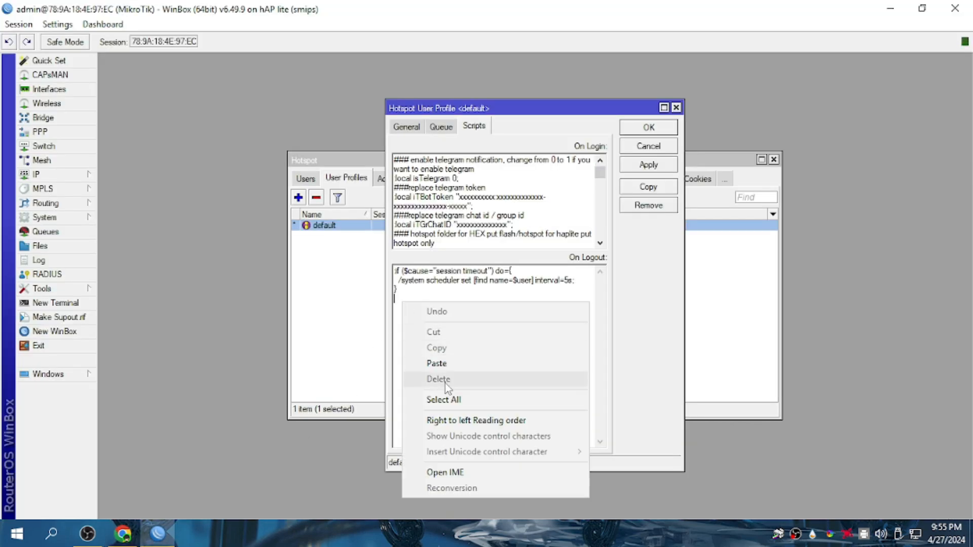
{"action": "left_click", "coordinate": [441, 363]}
{"action": "left_click", "coordinate": [634, 167]}
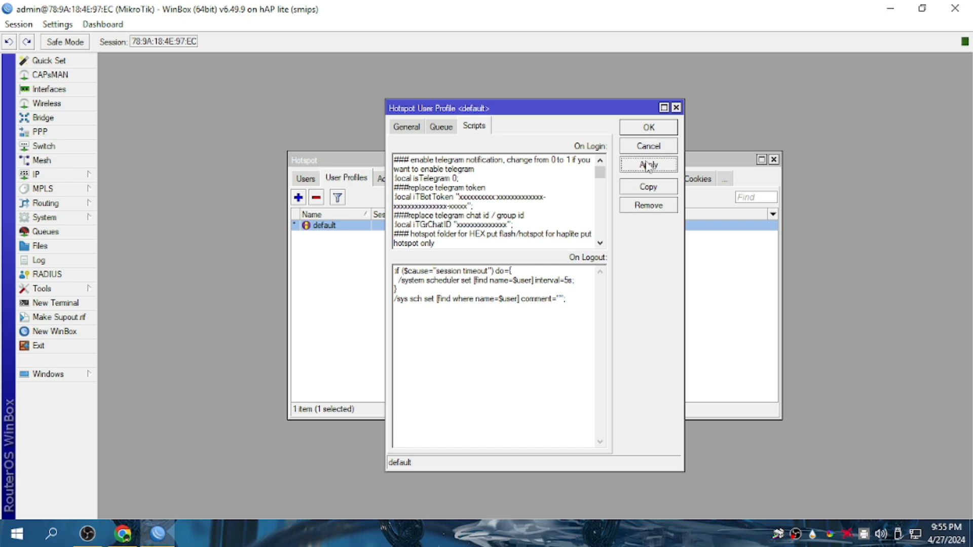
{"action": "left_click", "coordinate": [646, 129]}
{"action": "left_click", "coordinate": [125, 534]}
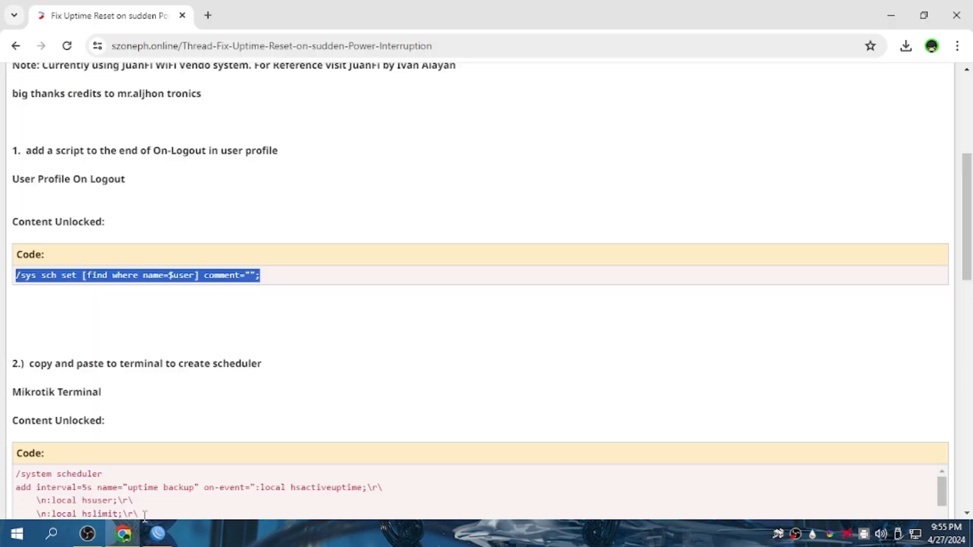
{"action": "scroll", "coordinate": [185, 393], "scroll_direction": "down", "scroll_amount": 1}
{"action": "scroll", "coordinate": [186, 394], "scroll_direction": "down", "scroll_amount": 3}
Copy the whole /system scheduler uptime backup script from the Chrome thread.
{"action": "left_click_drag", "start_coordinate": [11, 178], "coordinate": [115, 190]}
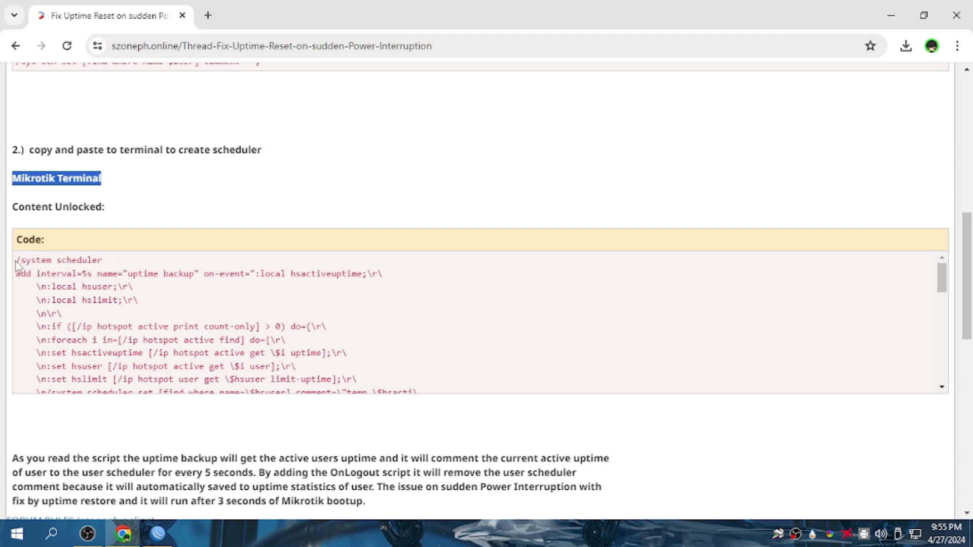
{"action": "left_click_drag", "start_coordinate": [17, 260], "coordinate": [445, 397]}
{"action": "right_click", "coordinate": [245, 302]}
{"action": "left_click", "coordinate": [274, 315]}
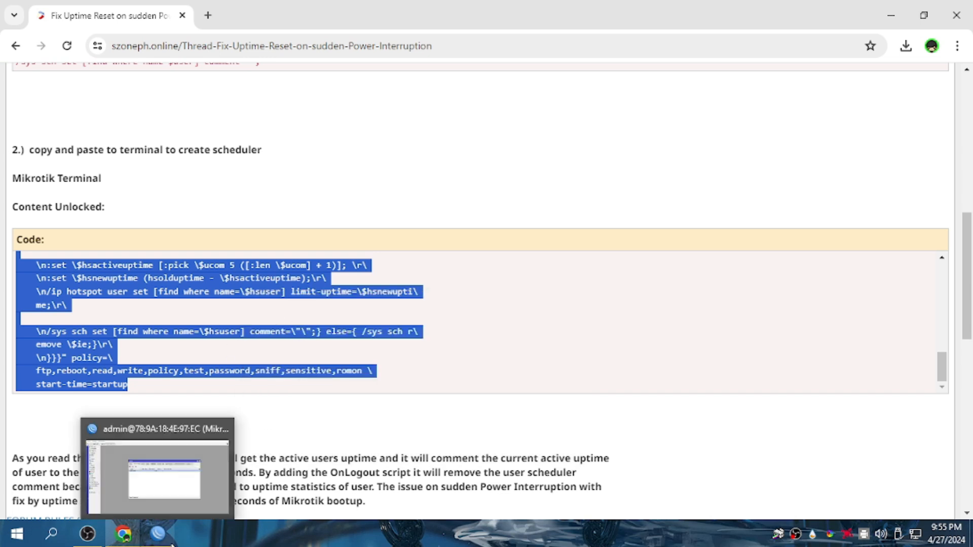
Paste and run the scheduler script in a new WinBox terminal.
{"action": "left_click", "coordinate": [158, 534]}
{"action": "left_click", "coordinate": [56, 302]}
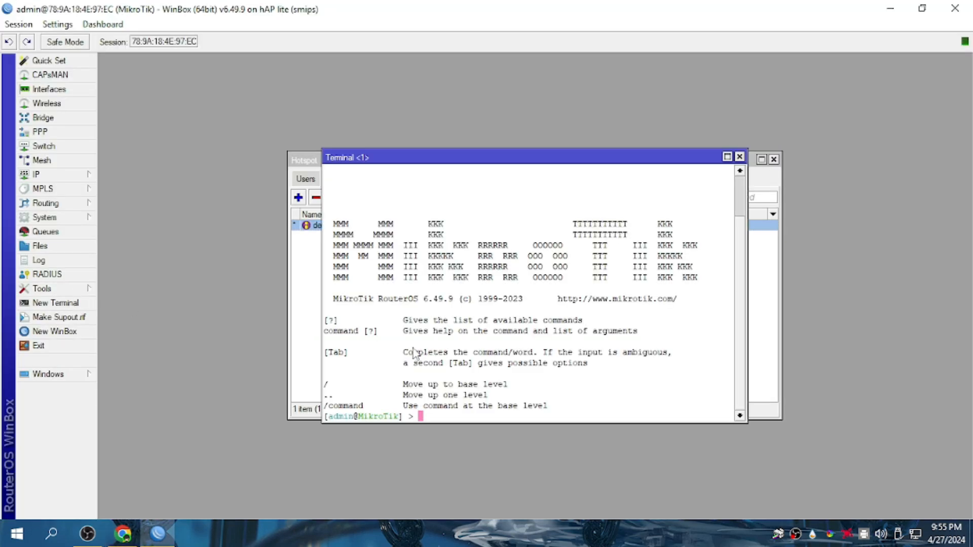
{"action": "right_click", "coordinate": [434, 416]}
{"action": "left_click", "coordinate": [463, 472]}
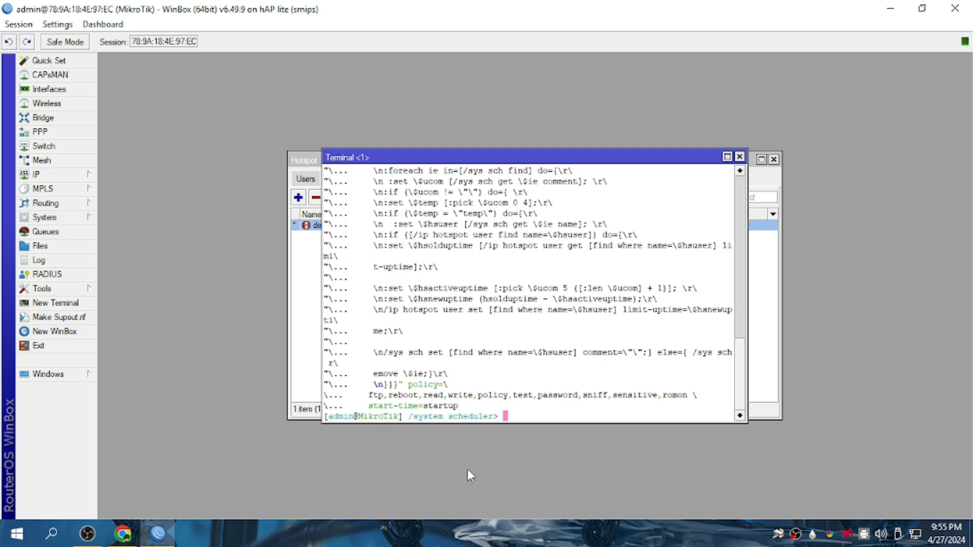
Close the terminal and bring up the System > Scheduler list.
{"action": "left_click", "coordinate": [740, 156]}
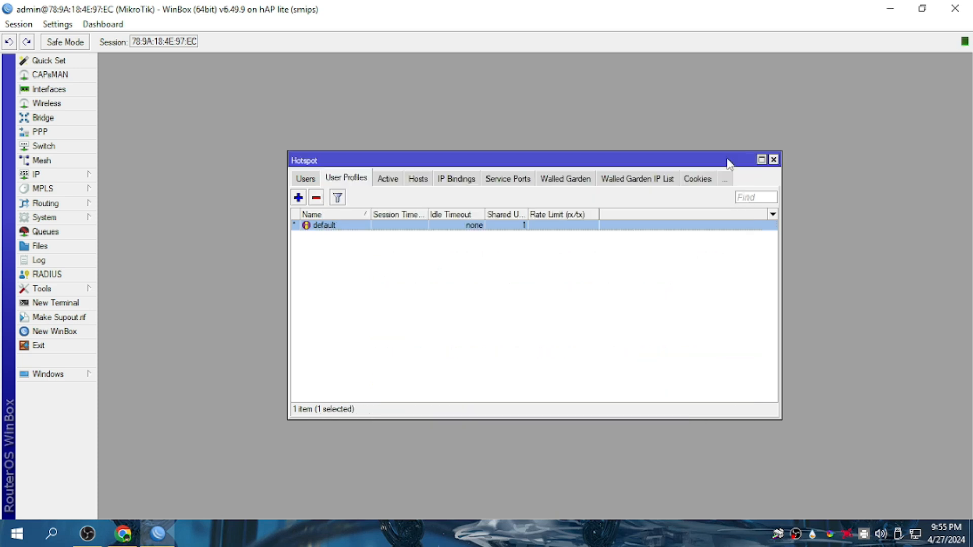
{"action": "left_click", "coordinate": [88, 177]}
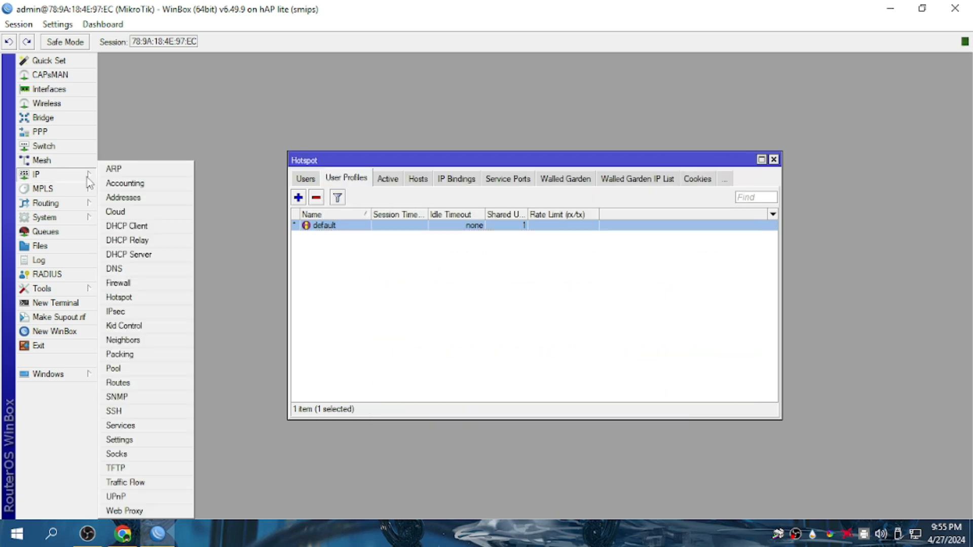
{"action": "left_click", "coordinate": [87, 218]}
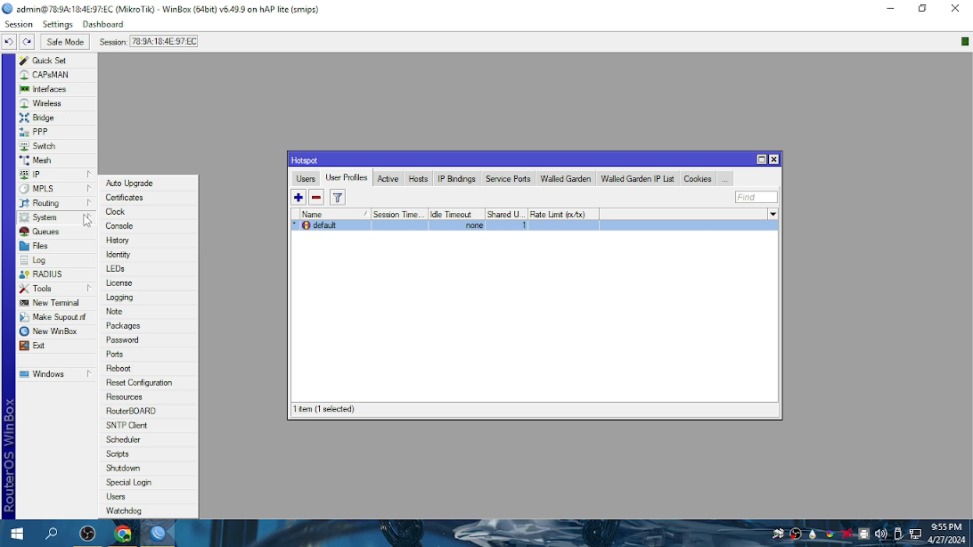
{"action": "left_click", "coordinate": [133, 441]}
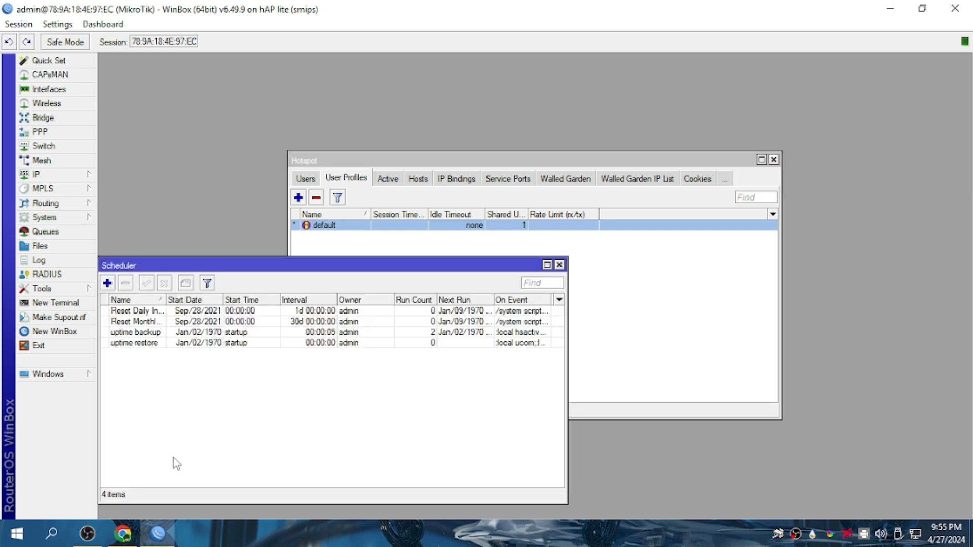
Check the uptime backup and uptime restore jobs in the scheduler list.
{"action": "left_click", "coordinate": [142, 333]}
{"action": "left_click", "coordinate": [143, 343]}
{"action": "left_click", "coordinate": [142, 336]}
{"action": "left_click", "coordinate": [143, 343]}
{"action": "left_click", "coordinate": [144, 334]}
{"action": "left_click", "coordinate": [144, 343]}
{"action": "left_click", "coordinate": [142, 333]}
{"action": "left_click", "coordinate": [143, 343]}
{"action": "left_click", "coordinate": [142, 334]}
{"action": "left_click", "coordinate": [140, 343]}
{"action": "left_click", "coordinate": [142, 333]}
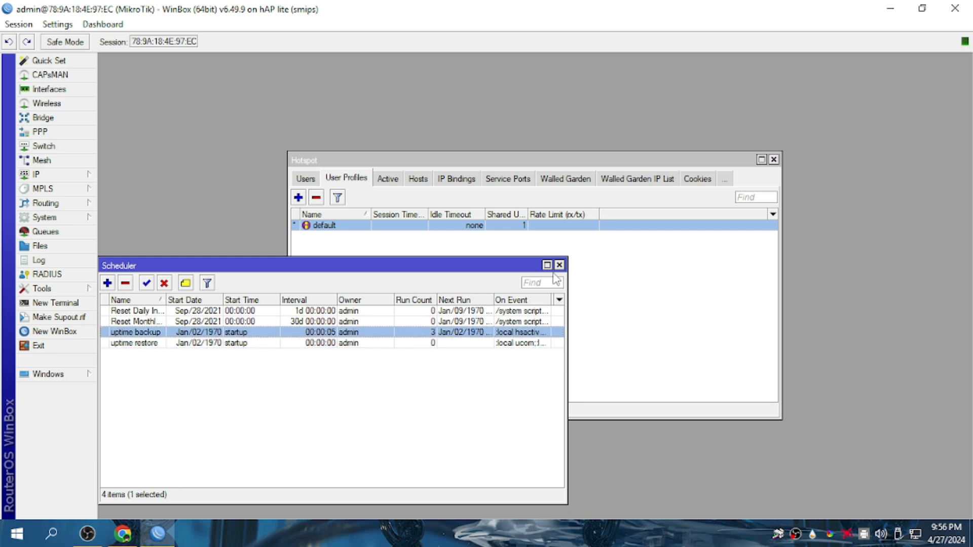
Check the daily and monthly reset jobs, then close the Scheduler and Hotspot windows.
{"action": "left_click", "coordinate": [145, 315]}
{"action": "left_click", "coordinate": [146, 321]}
{"action": "left_click", "coordinate": [147, 312]}
{"action": "left_click", "coordinate": [147, 323]}
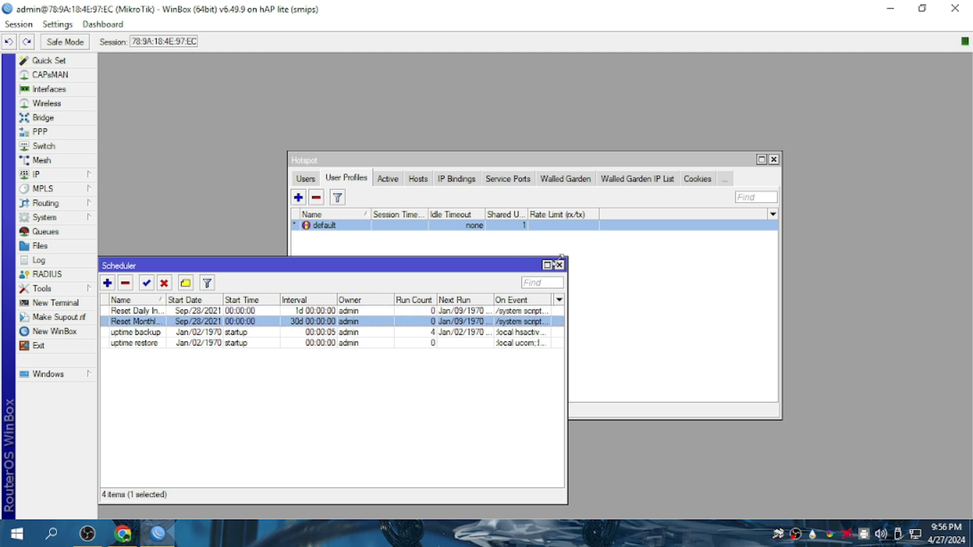
{"action": "left_click", "coordinate": [559, 265]}
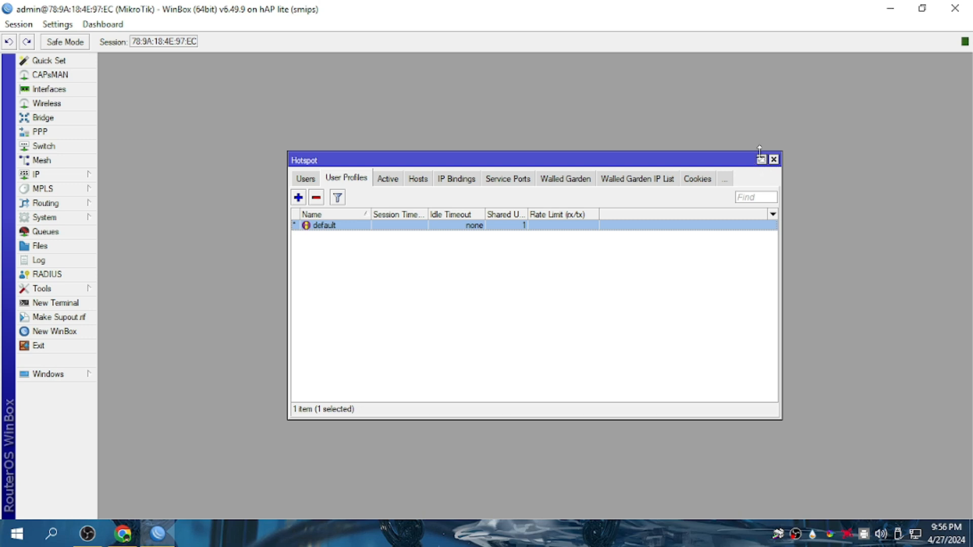
{"action": "left_click", "coordinate": [774, 160]}
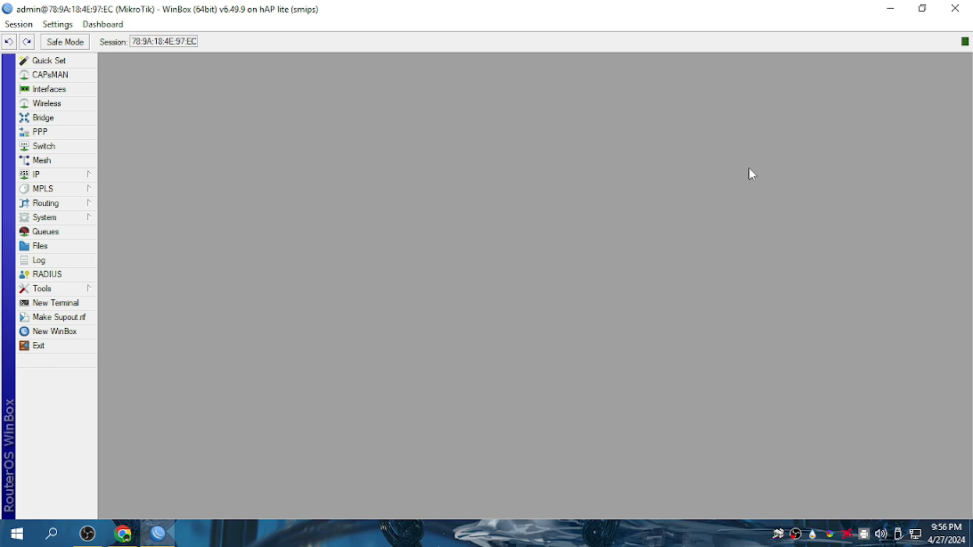
{"action": "left_click", "coordinate": [60, 303]}
{"action": "type", "text": "pi"}
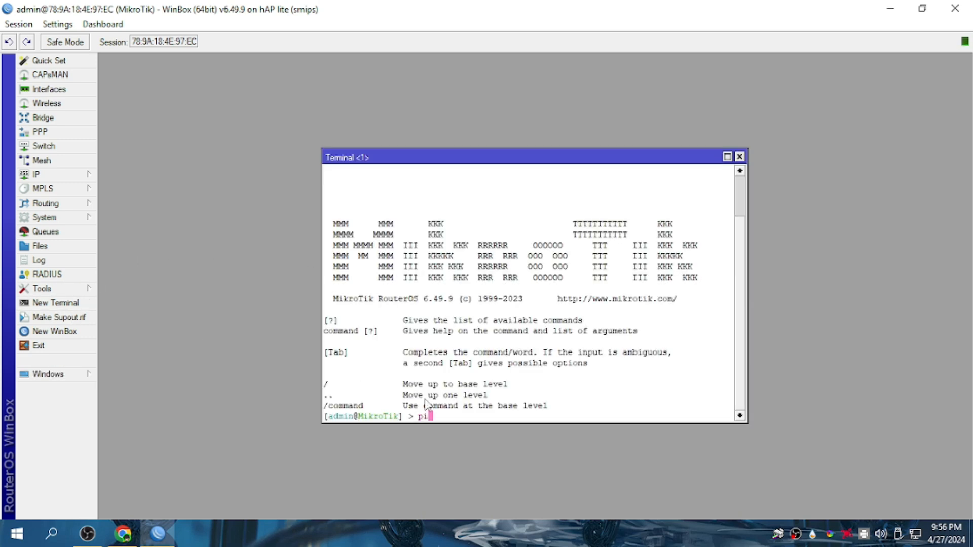
{"action": "type", "text": "ng 8.8.8.8"}
{"action": "key", "text": "Return"}
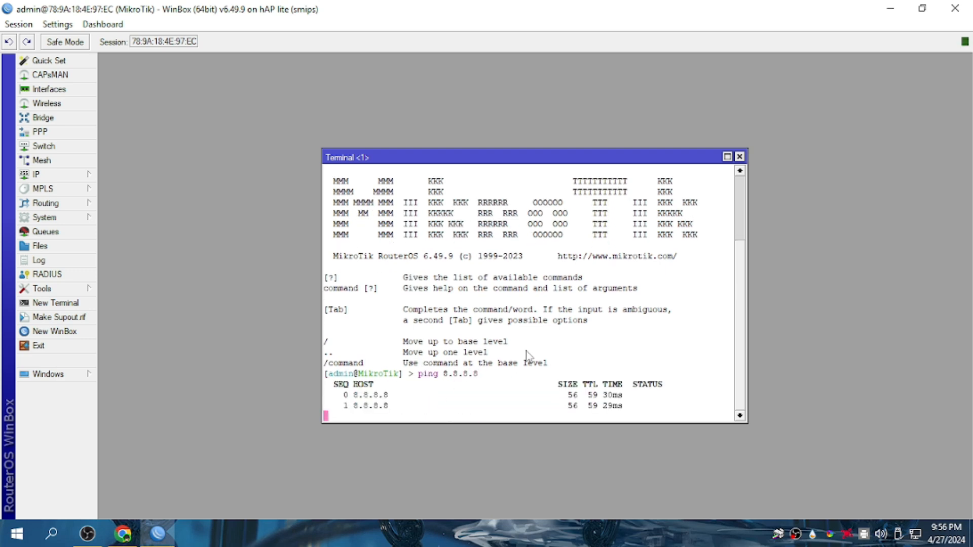
{"action": "left_click", "coordinate": [740, 157]}
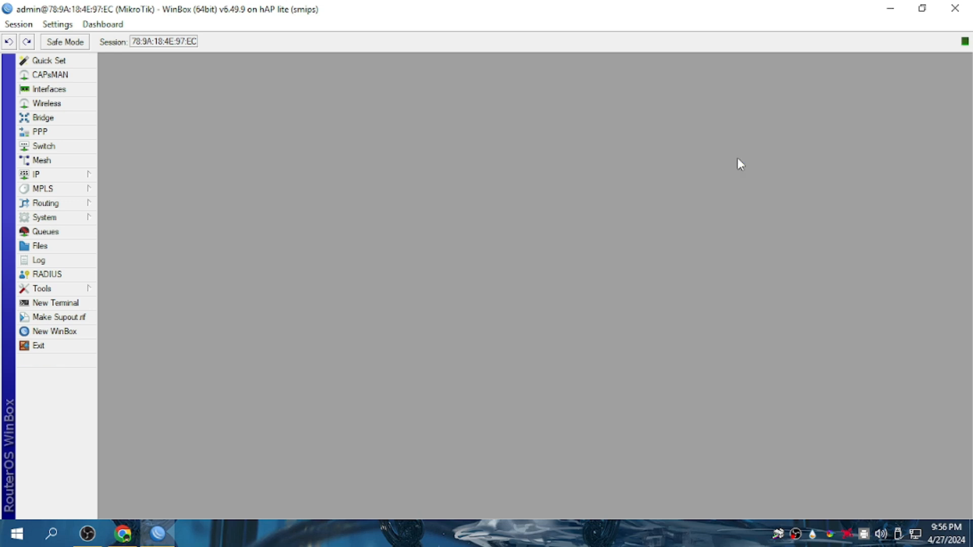
{"action": "left_click", "coordinate": [49, 89]}
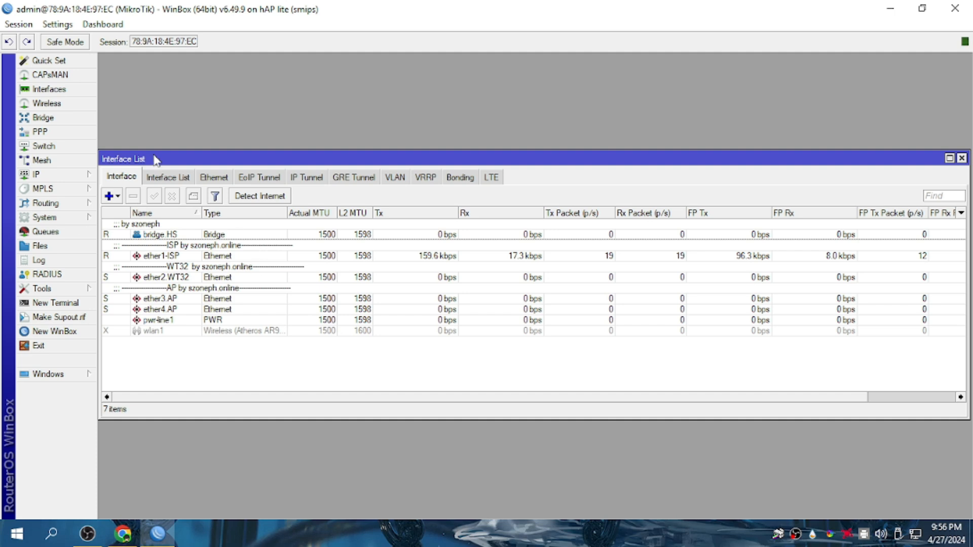
{"action": "left_click", "coordinate": [164, 257]}
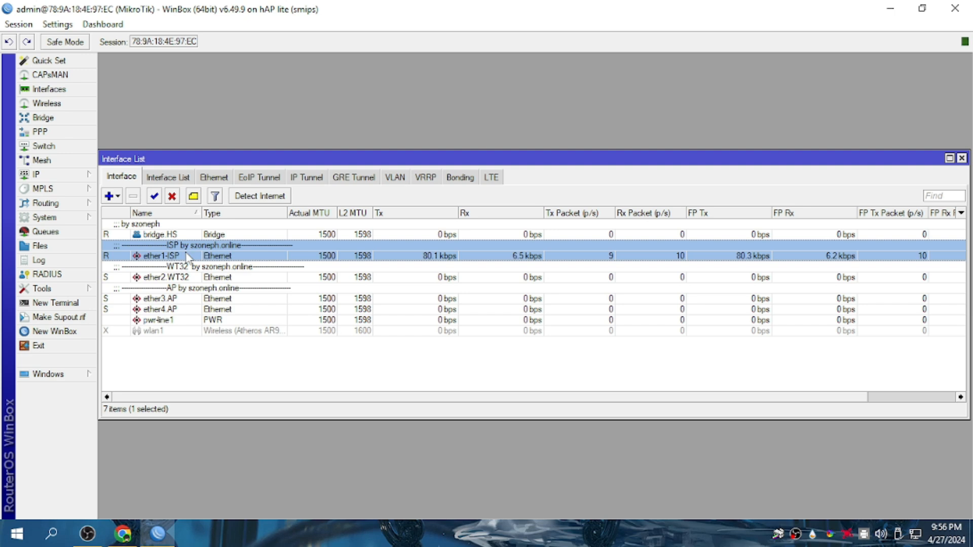
{"action": "left_click", "coordinate": [176, 277]}
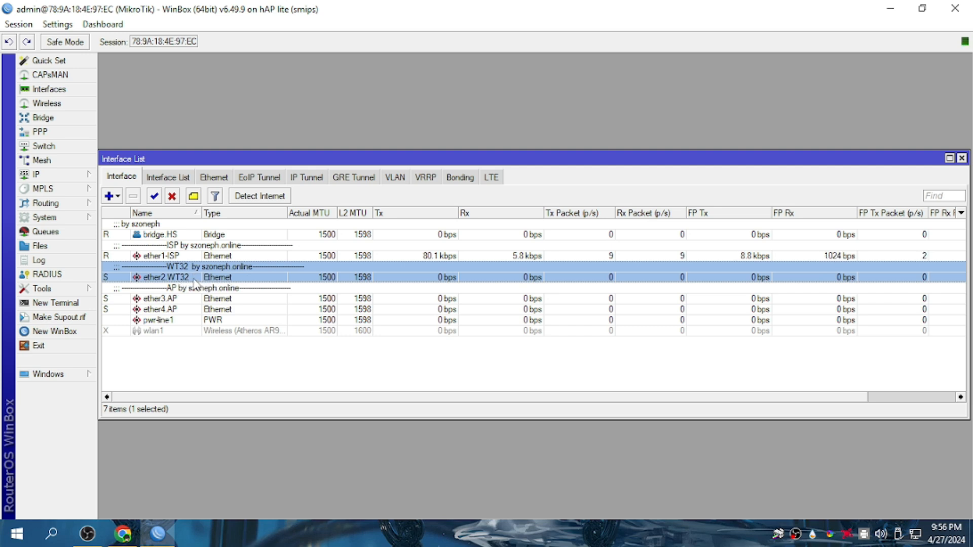
{"action": "left_click", "coordinate": [161, 300]}
{"action": "left_click", "coordinate": [177, 311]}
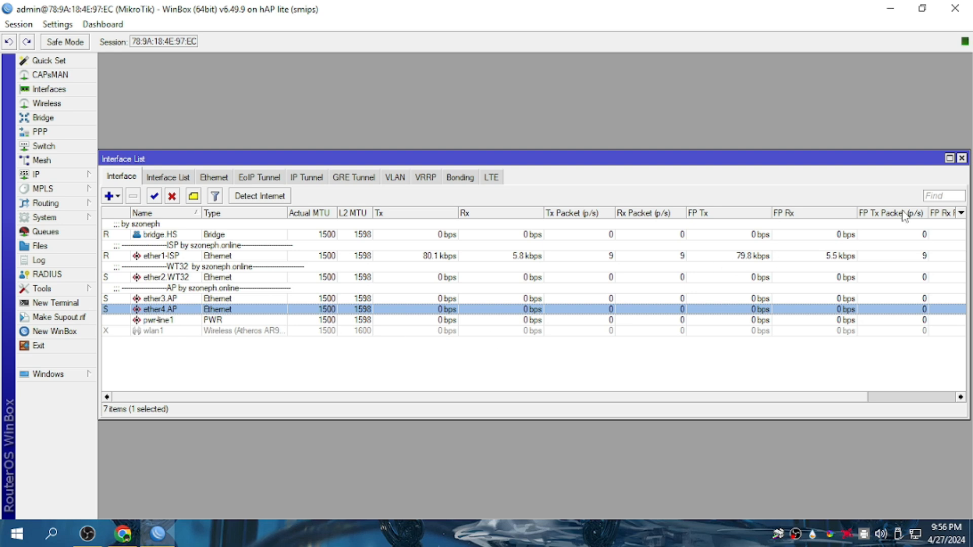
{"action": "left_click", "coordinate": [962, 159]}
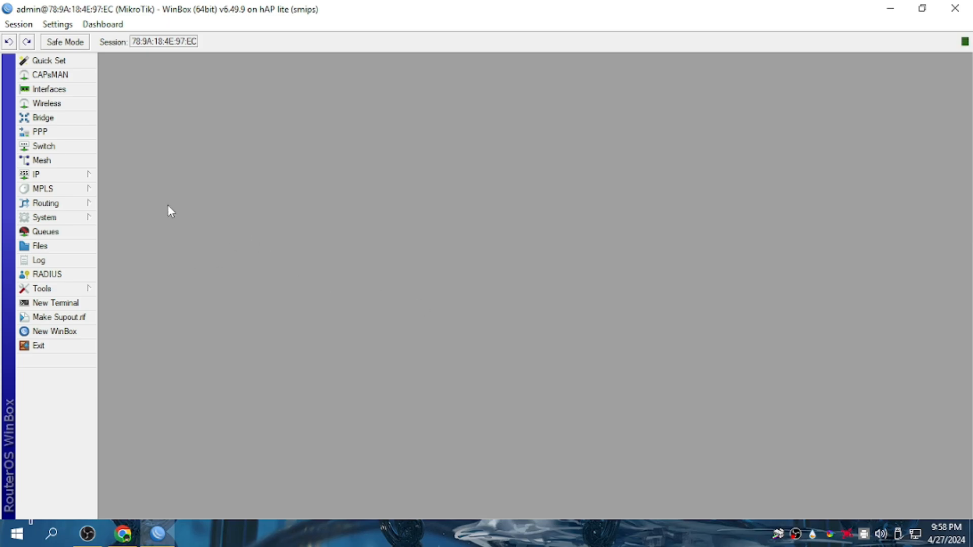
Check the DHCP Server leases (none listed) and look over the available Wi-Fi networks.
{"action": "left_click", "coordinate": [87, 174]}
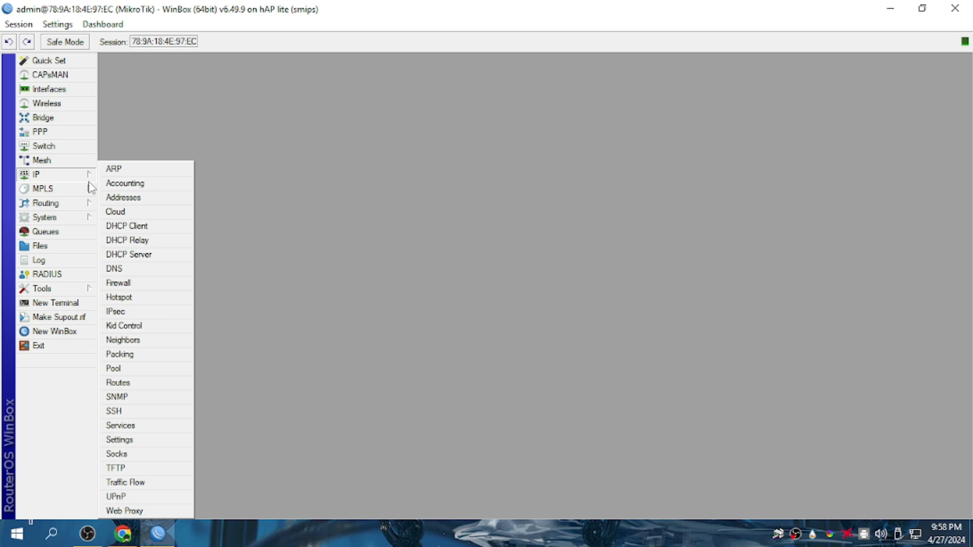
{"action": "left_click", "coordinate": [147, 255]}
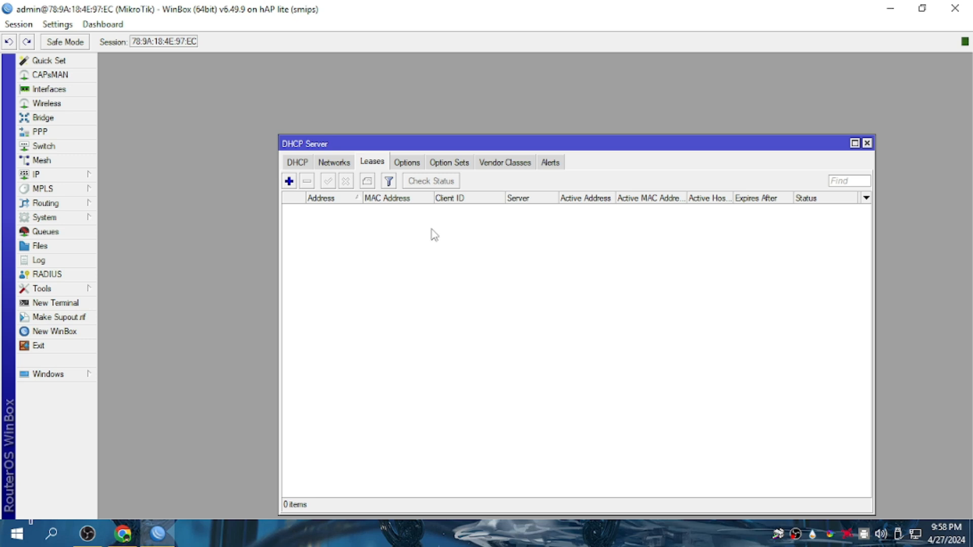
{"action": "left_click", "coordinate": [915, 534]}
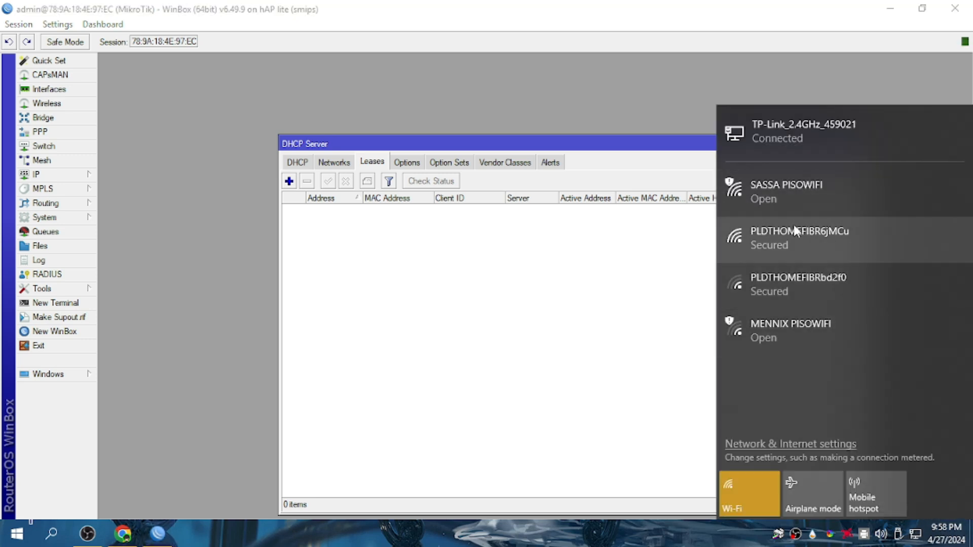
{"action": "left_click", "coordinate": [529, 425]}
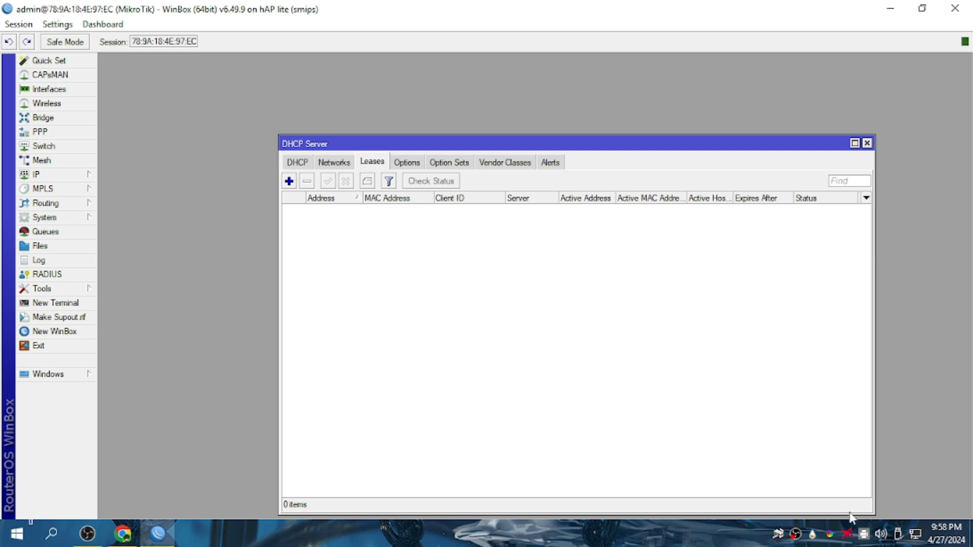
{"action": "left_click", "coordinate": [915, 535]}
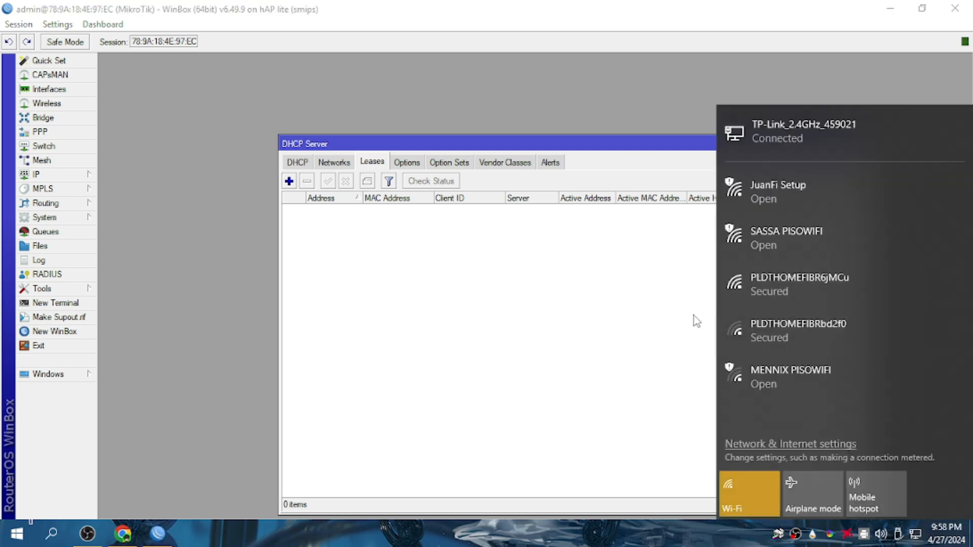
{"action": "left_click", "coordinate": [579, 310]}
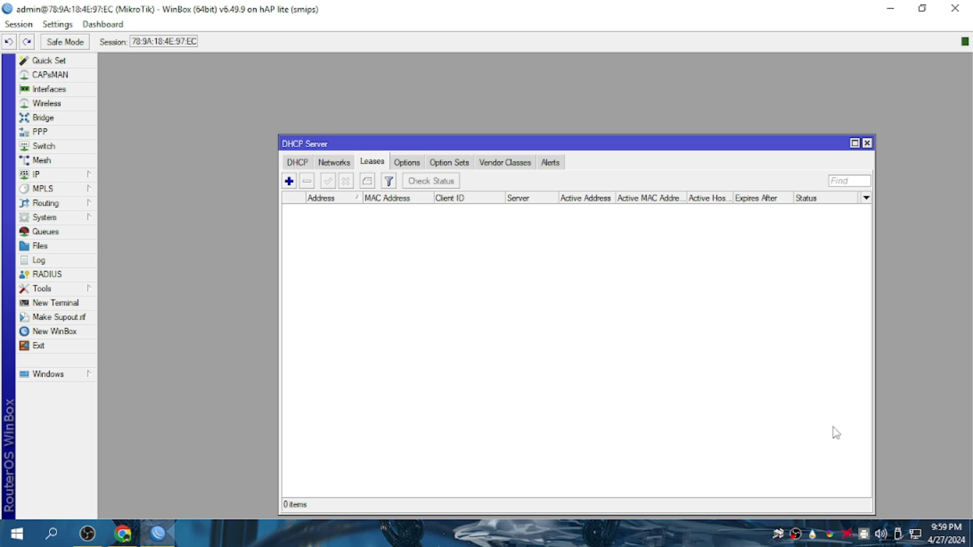
Connect the laptop to the open JuanFi Setup Wi-Fi network and return to Chrome.
{"action": "left_click", "coordinate": [916, 534]}
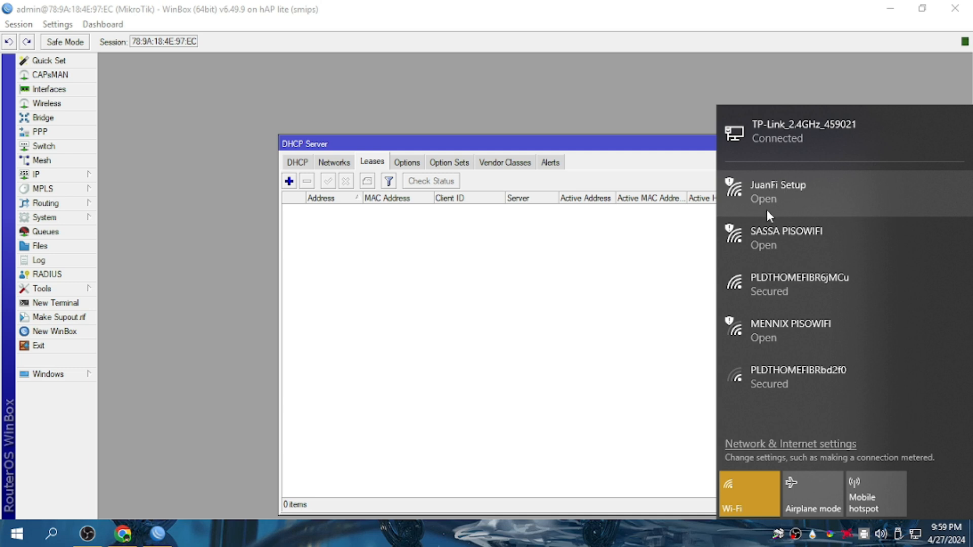
{"action": "left_click", "coordinate": [757, 200]}
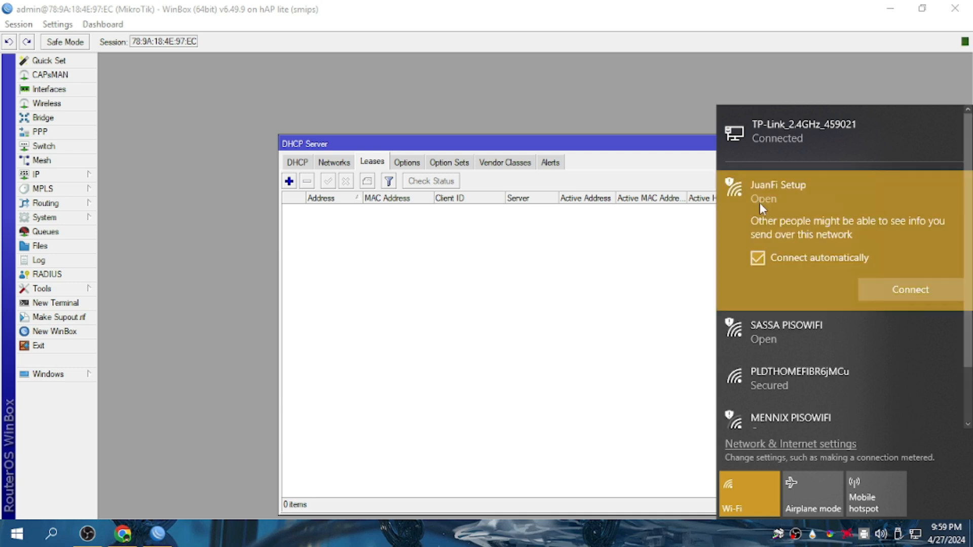
{"action": "left_click", "coordinate": [890, 292]}
{"action": "left_click", "coordinate": [612, 303]}
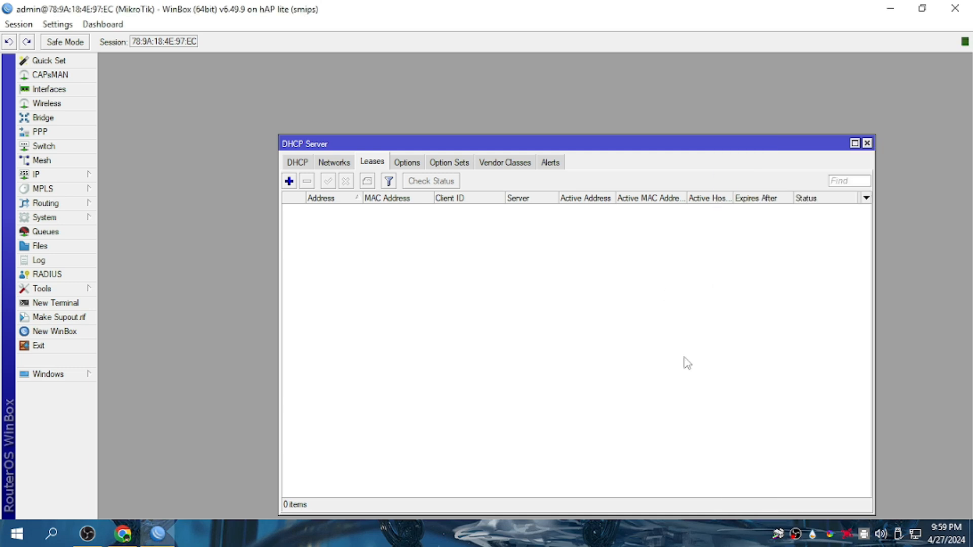
{"action": "left_click", "coordinate": [915, 536]}
{"action": "left_click", "coordinate": [636, 357]}
{"action": "left_click", "coordinate": [123, 533]}
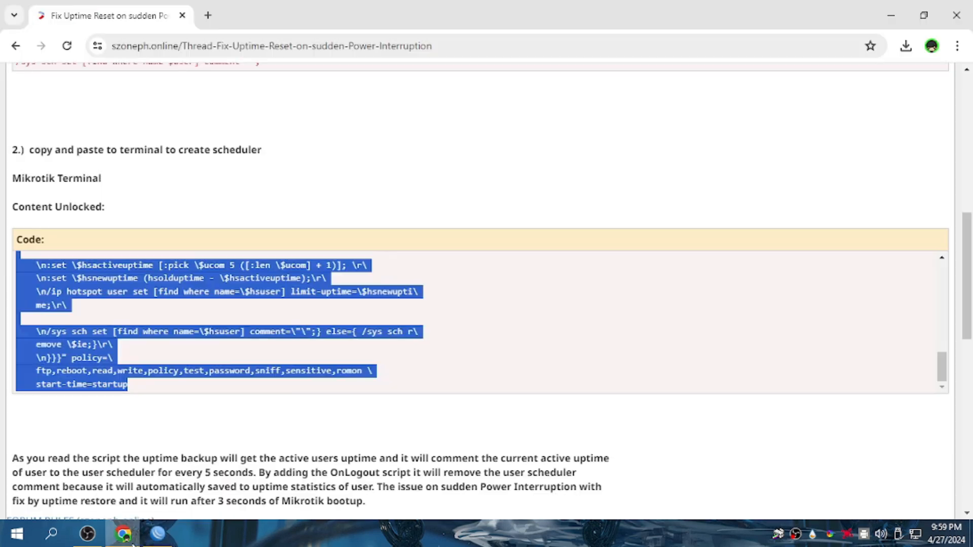
Load 172.217.28.1 in a new Chrome tab.
{"action": "left_click", "coordinate": [208, 15]}
{"action": "type", "text": "172."}
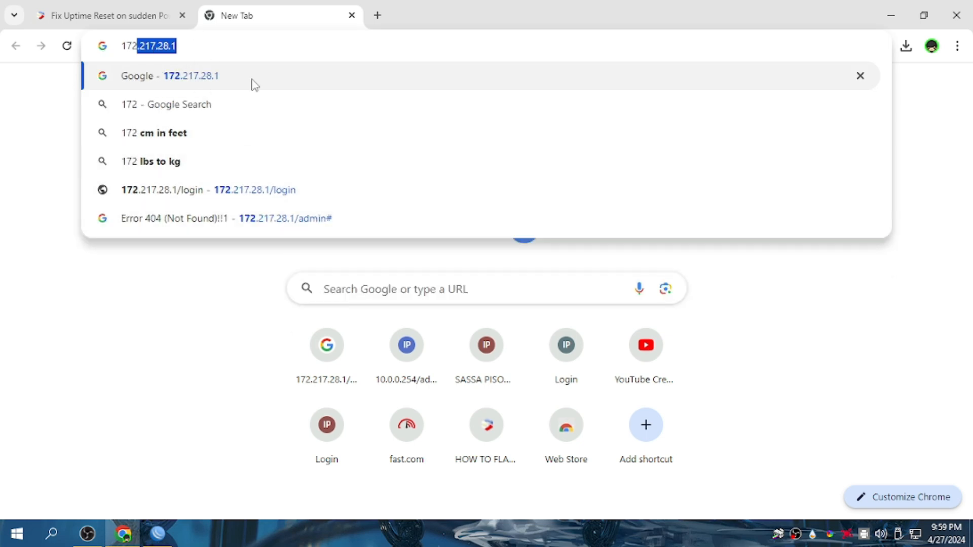
{"action": "type", "text": "217"}
{"action": "key", "text": "BackSpace"}
{"action": "key", "text": "BackSpace"}
{"action": "key", "text": "BackSpace"}
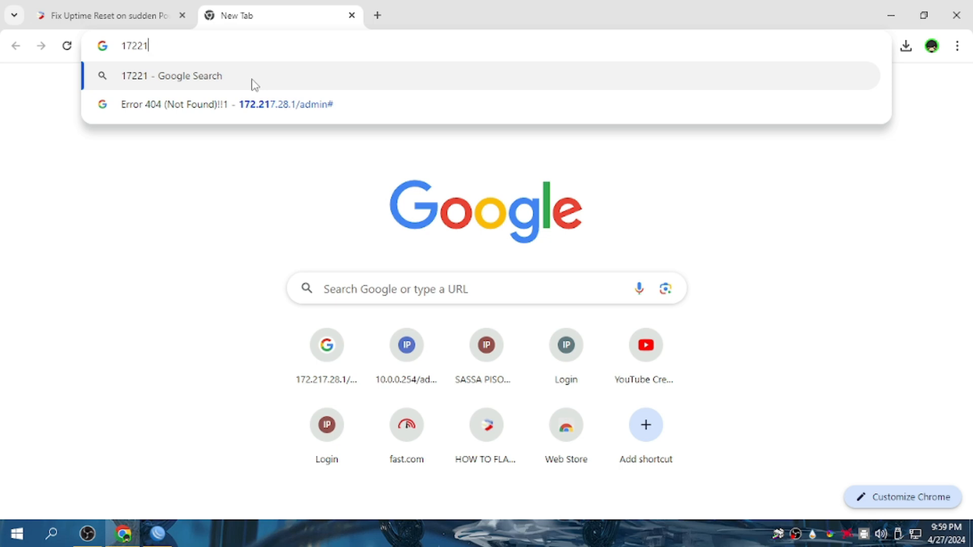
{"action": "type", "text": ".2"}
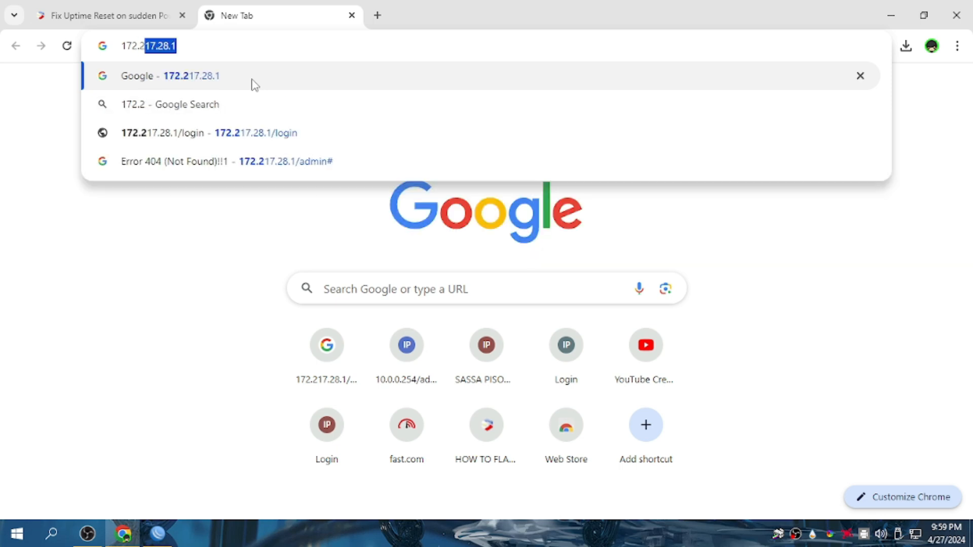
{"action": "type", "text": "17.28.1"}
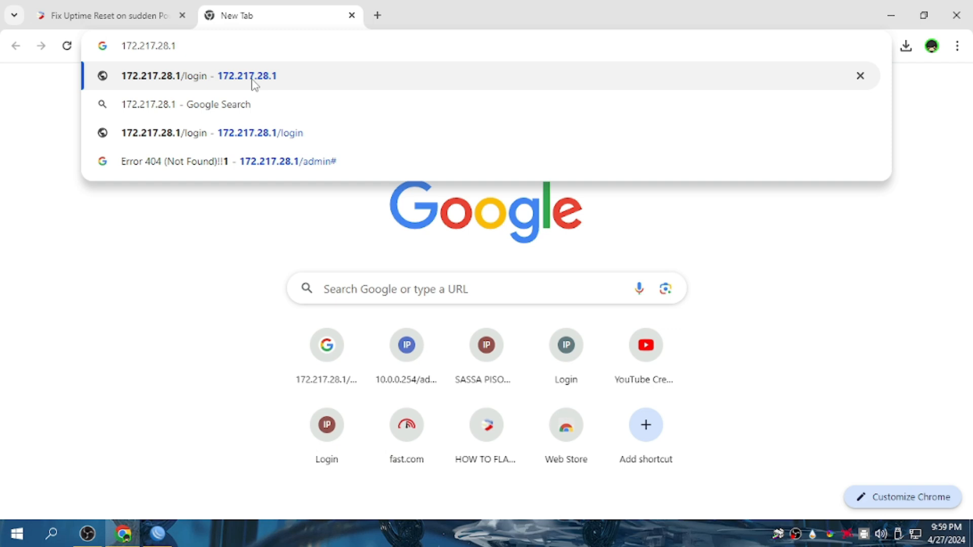
{"action": "key", "text": "Return"}
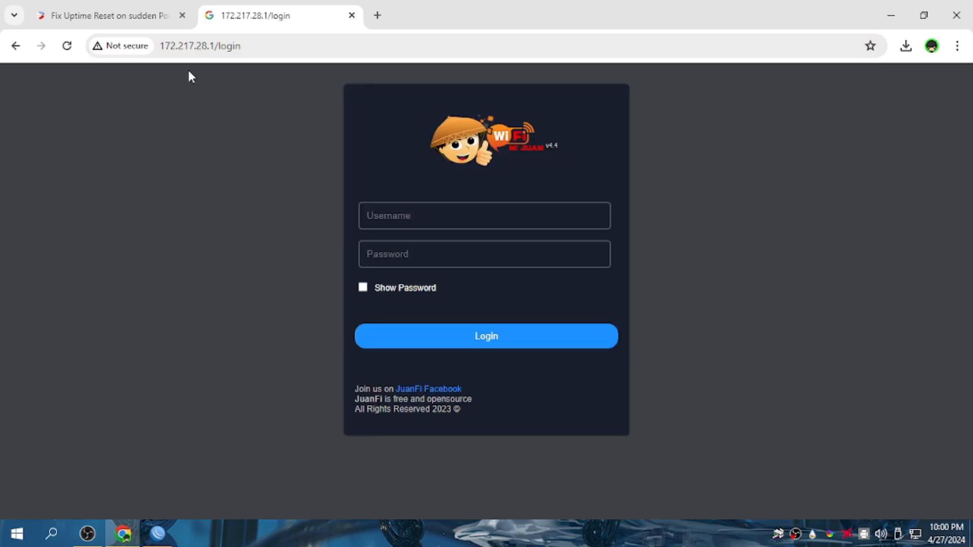
{"action": "left_click_drag", "start_coordinate": [243, 50], "coordinate": [217, 51]}
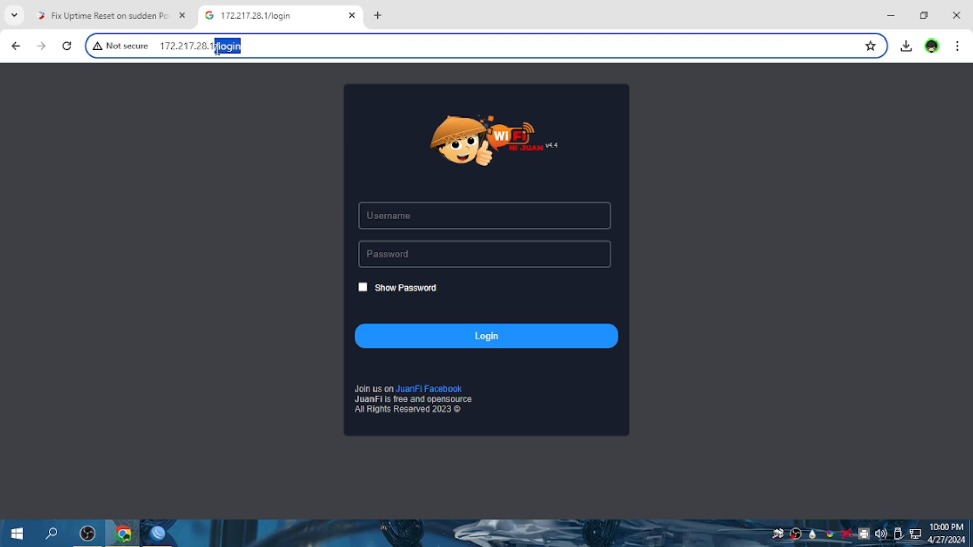
{"action": "left_click", "coordinate": [229, 132]}
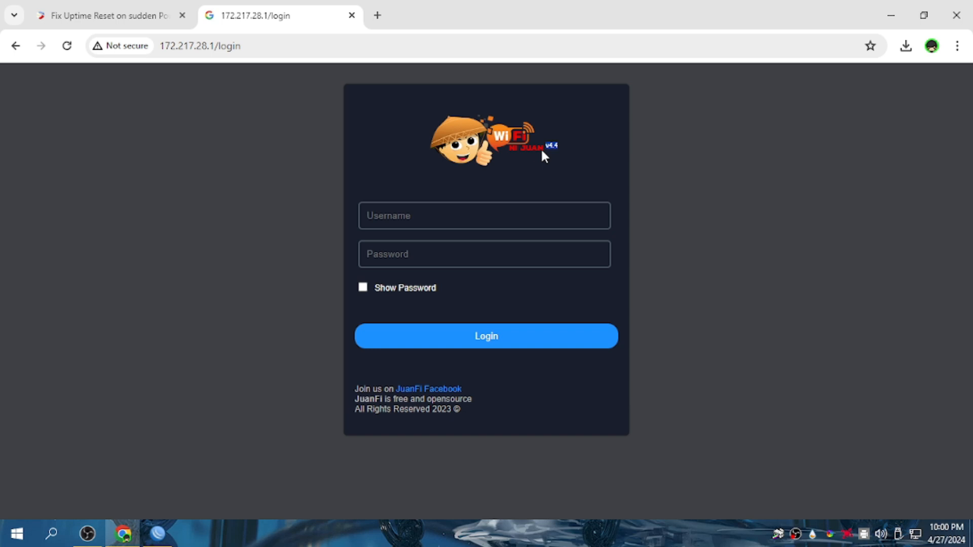
Log in with the saved administrator username and the account password.
{"action": "left_click", "coordinate": [420, 216]}
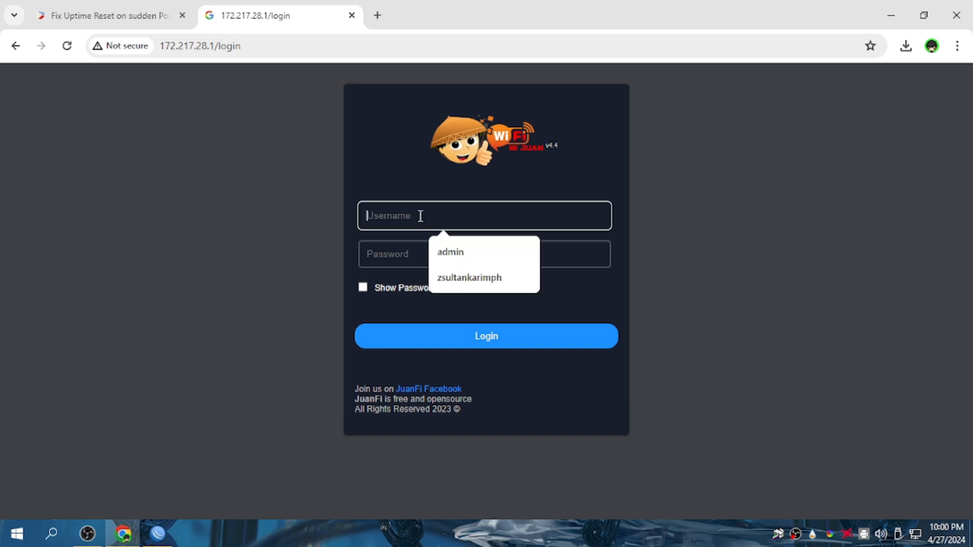
{"action": "left_click", "coordinate": [439, 252]}
{"action": "left_click", "coordinate": [404, 261]}
{"action": "type", "text": "admin"}
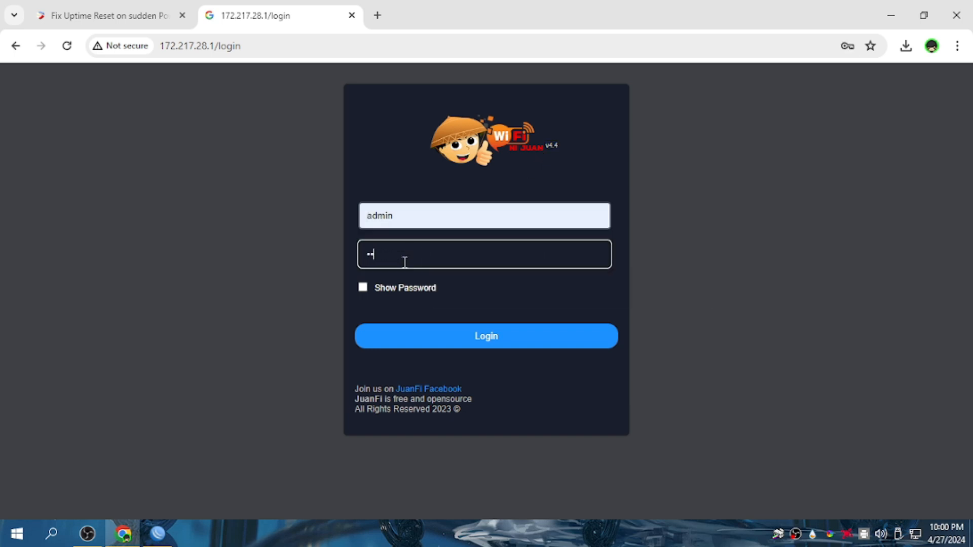
{"action": "key", "text": "Return"}
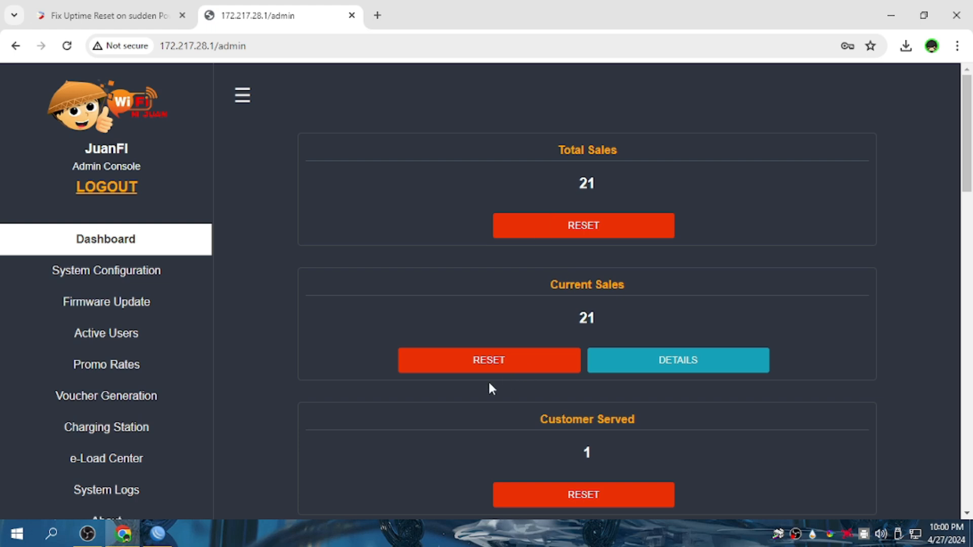
Reset the Total Sales, Current Sales and Customer Served counters to 0.
{"action": "left_click", "coordinate": [564, 227]}
{"action": "left_click", "coordinate": [561, 150]}
{"action": "left_click", "coordinate": [525, 364]}
{"action": "left_click", "coordinate": [551, 147]}
{"action": "left_click", "coordinate": [568, 493]}
{"action": "left_click", "coordinate": [565, 145]}
Review the device status figures further down and go to System Configuration.
{"action": "scroll", "coordinate": [365, 326], "scroll_direction": "down", "scroll_amount": 20}
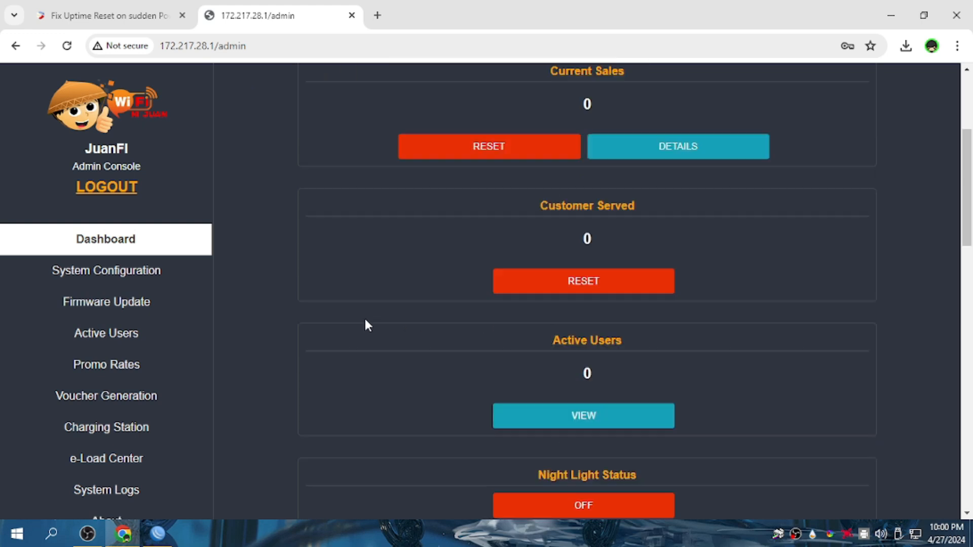
{"action": "scroll", "coordinate": [404, 364], "scroll_direction": "down", "scroll_amount": 1}
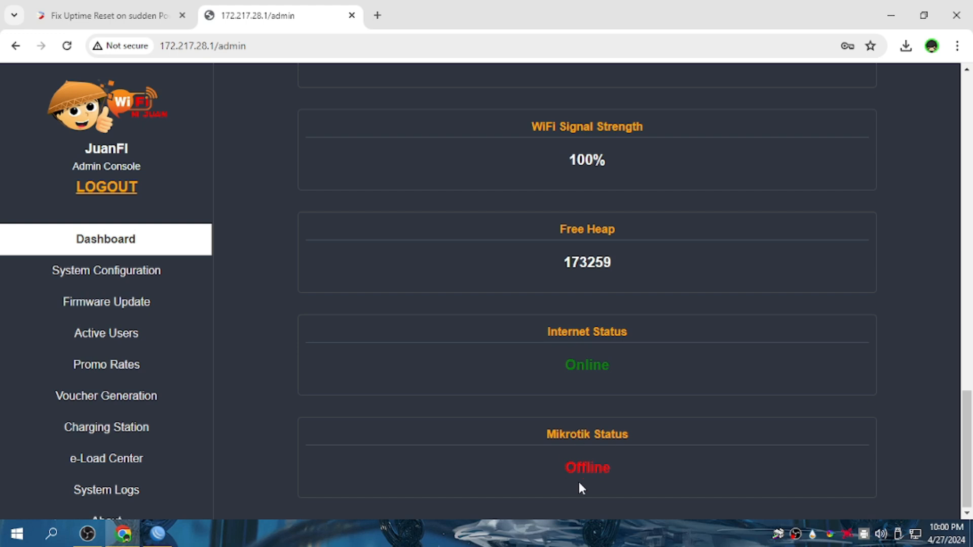
{"action": "left_click", "coordinate": [171, 290]}
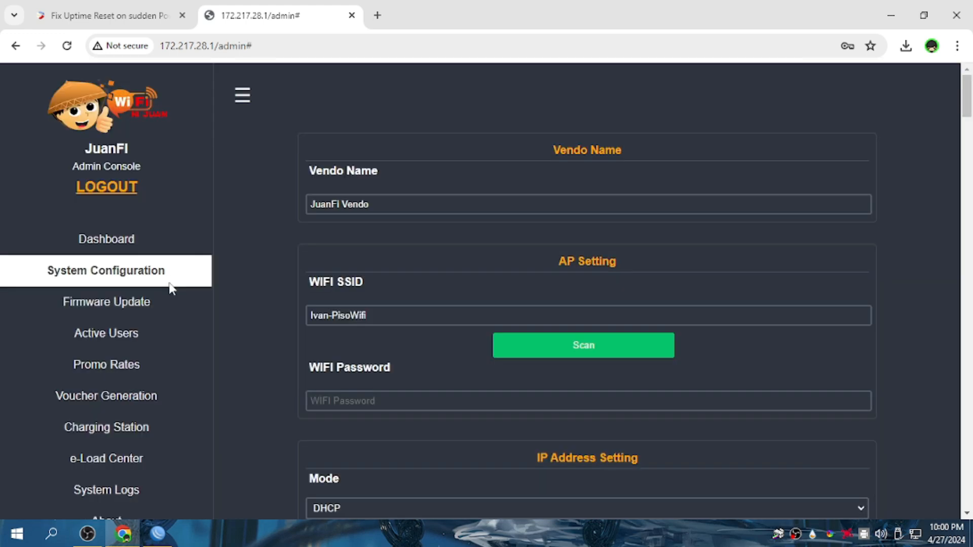
Change the Mikrotik Router IP from 10.0.10.1 to 10.0.0.1 under MikroTik Setting.
{"action": "left_click_drag", "start_coordinate": [400, 204], "coordinate": [282, 202]}
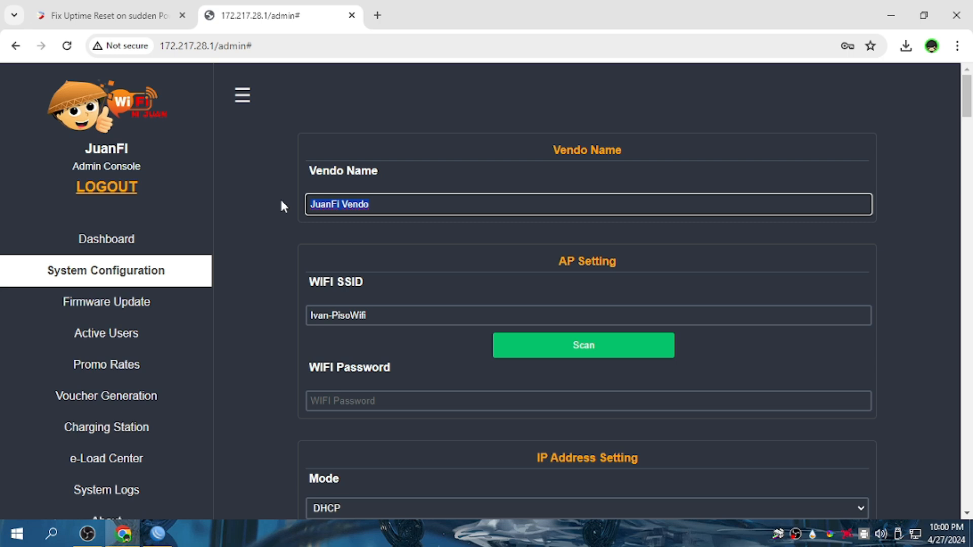
{"action": "left_click", "coordinate": [299, 198]}
{"action": "left_click_drag", "start_coordinate": [340, 205], "coordinate": [301, 208]}
{"action": "left_click", "coordinate": [261, 284]}
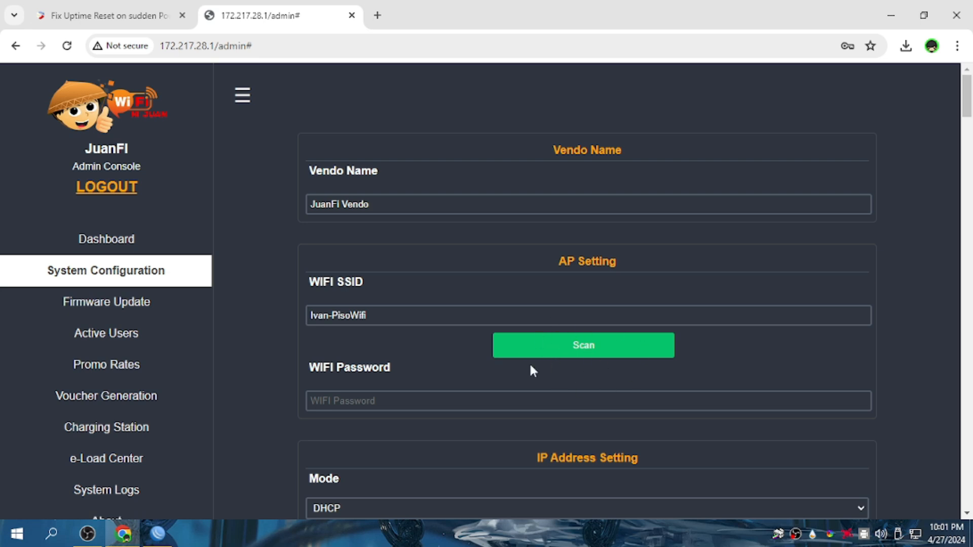
{"action": "scroll", "coordinate": [360, 281], "scroll_direction": "down", "scroll_amount": 5}
{"action": "scroll", "coordinate": [467, 340], "scroll_direction": "up", "scroll_amount": 4}
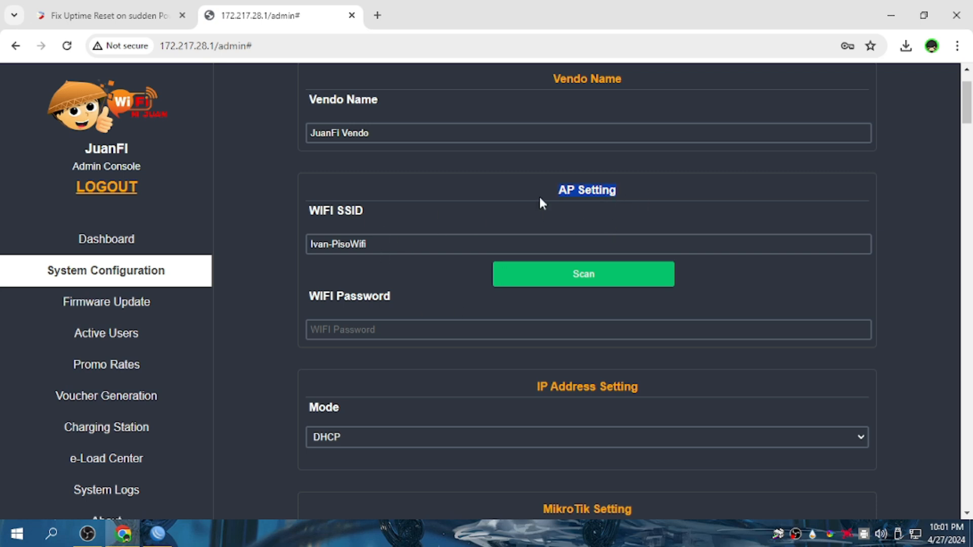
{"action": "scroll", "coordinate": [385, 284], "scroll_direction": "down", "scroll_amount": 5}
{"action": "left_click", "coordinate": [338, 279]}
{"action": "key", "text": "BackSpace"}
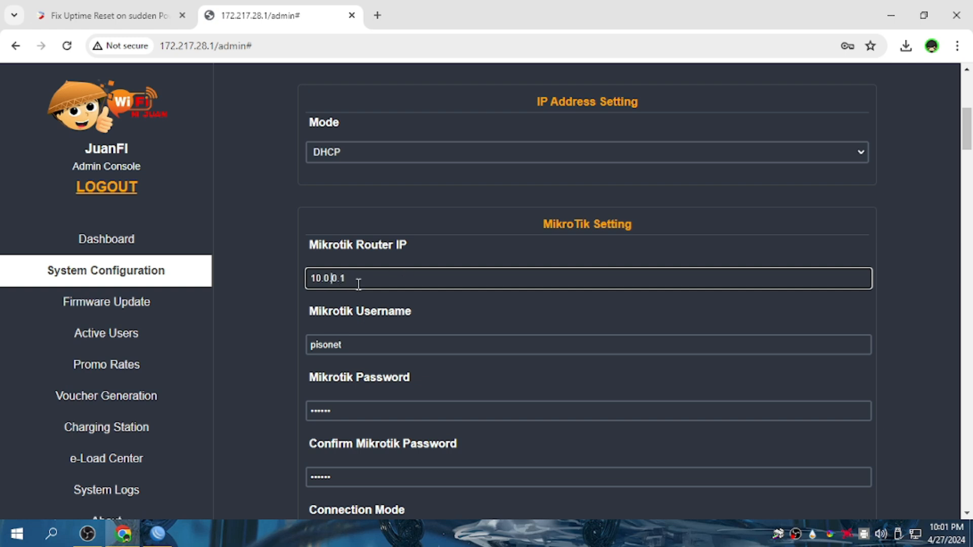
{"action": "left_click_drag", "start_coordinate": [356, 344], "coordinate": [294, 344]}
{"action": "left_click_drag", "start_coordinate": [308, 312], "coordinate": [394, 315]}
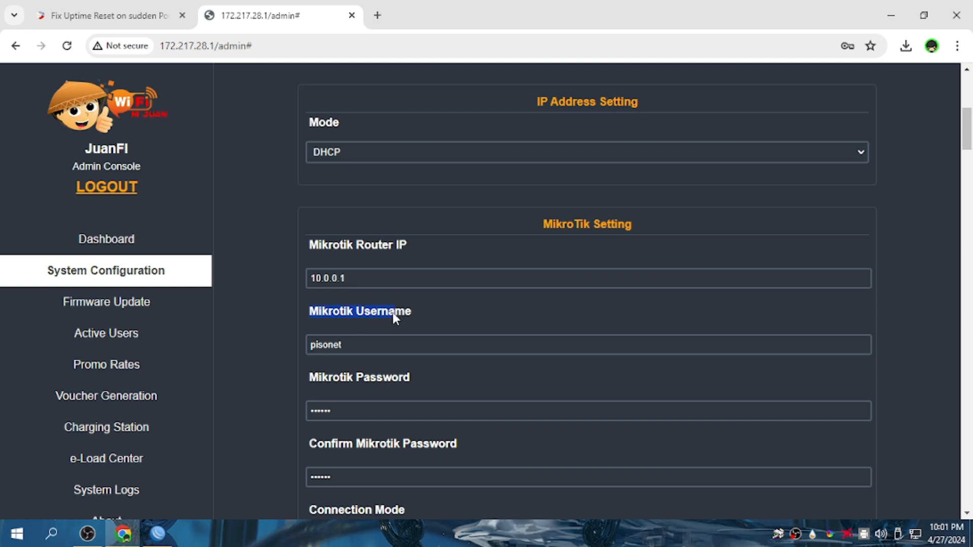
View the pisonet user's details in WinBox's System > Users list.
{"action": "left_click", "coordinate": [158, 534]}
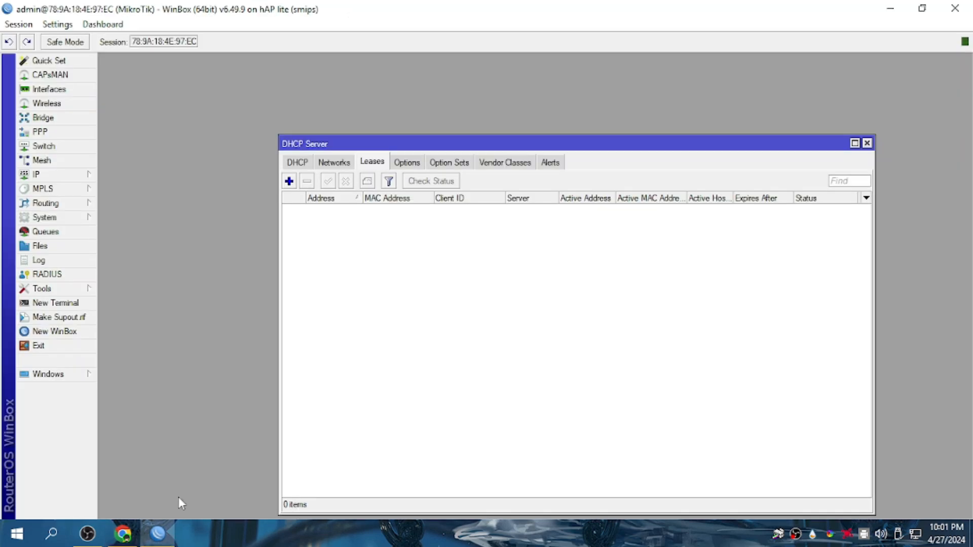
{"action": "left_click", "coordinate": [75, 183]}
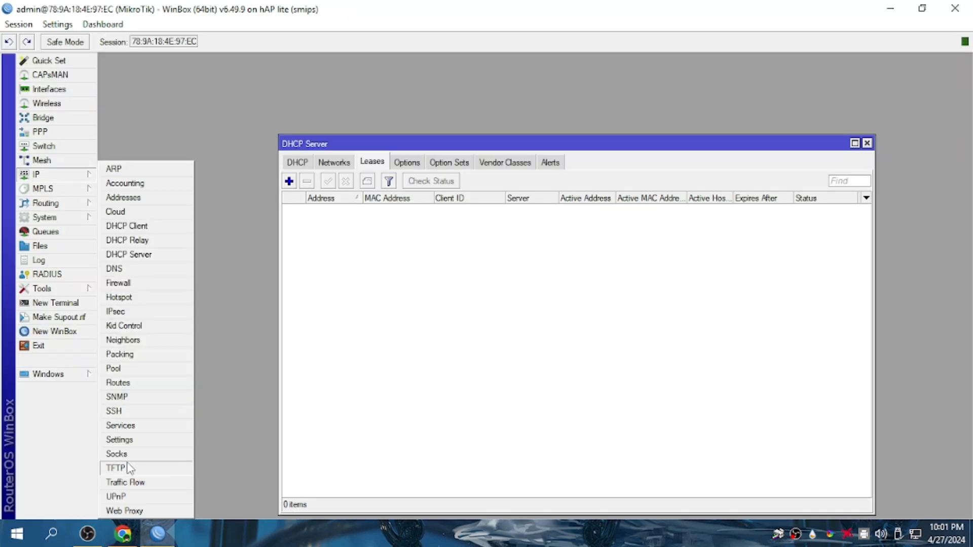
{"action": "left_click", "coordinate": [76, 218]}
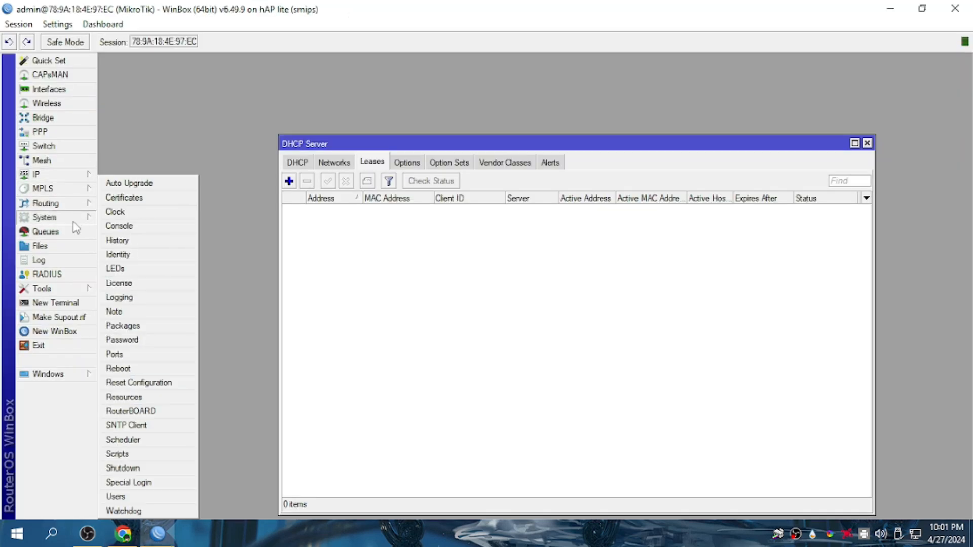
{"action": "left_click", "coordinate": [132, 497]}
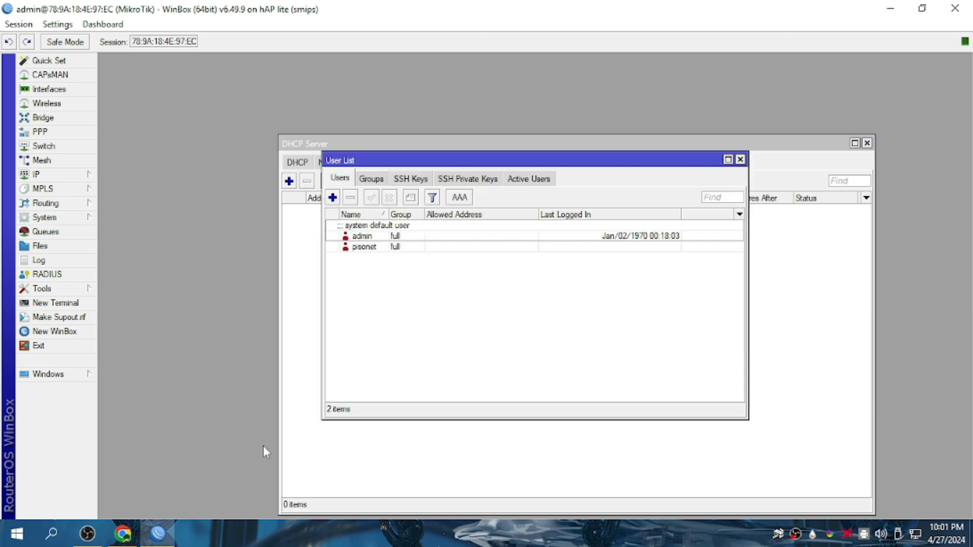
{"action": "double_click", "coordinate": [355, 248]}
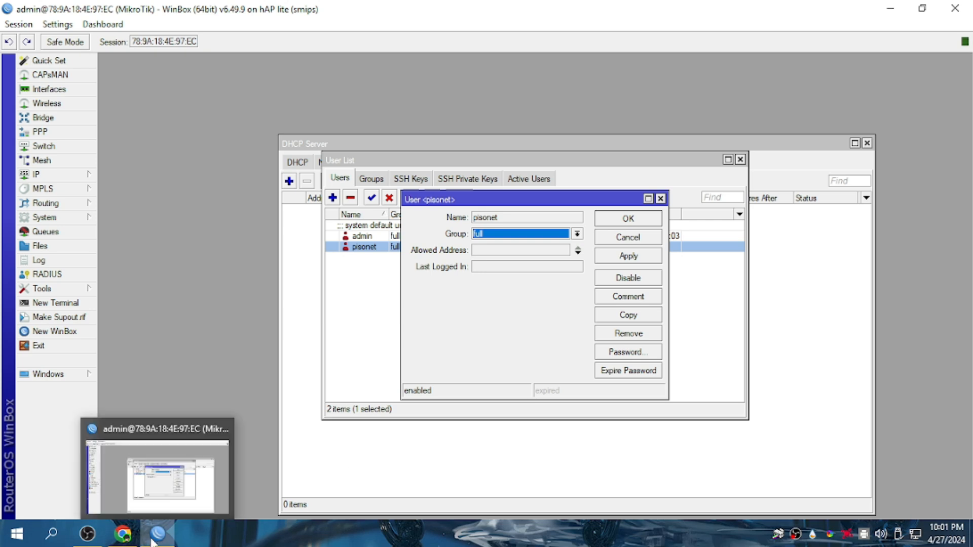
Compare JuanFi's MikroTik username and password fields with pisonet, then close its details.
{"action": "left_click", "coordinate": [218, 486]}
{"action": "double_click", "coordinate": [349, 349]}
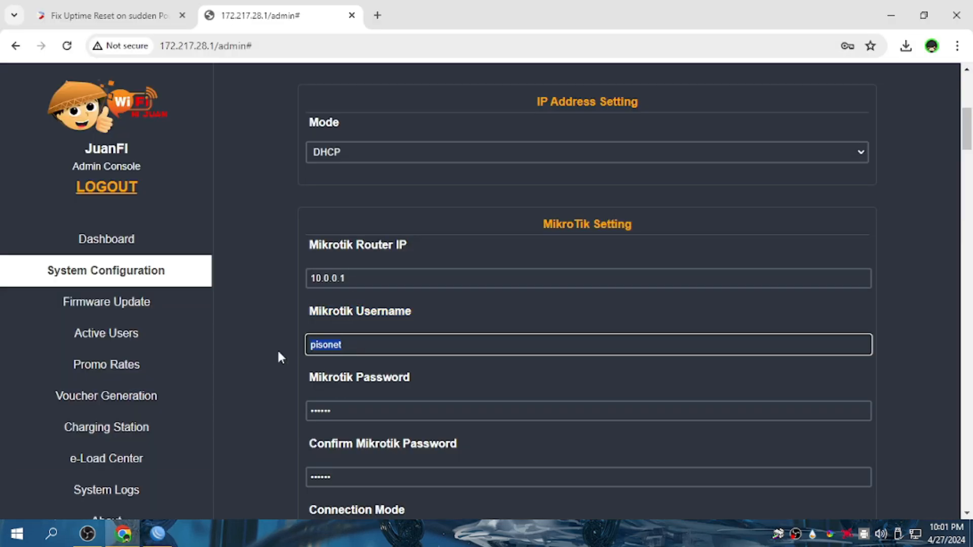
{"action": "left_click", "coordinate": [367, 416]}
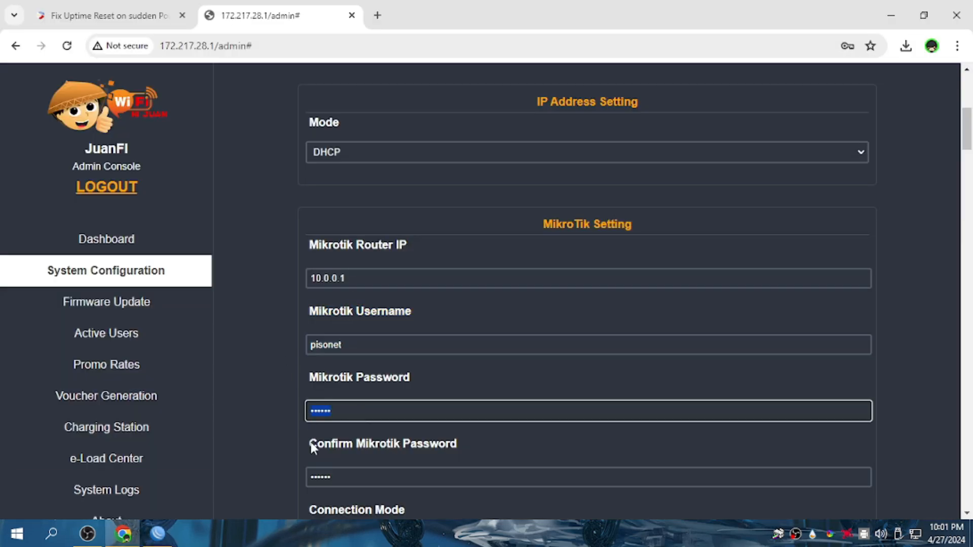
{"action": "double_click", "coordinate": [346, 472]}
{"action": "left_click", "coordinate": [158, 534]}
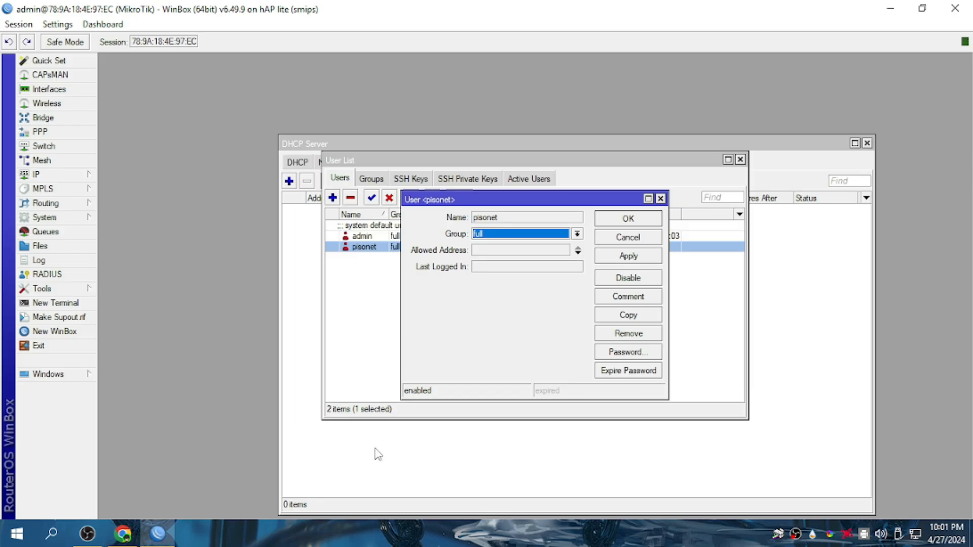
{"action": "left_click", "coordinate": [661, 198]}
{"action": "left_click", "coordinate": [161, 533]}
Check the MikroTik Password and Confirm MikroTik Password values.
{"action": "double_click", "coordinate": [387, 412]}
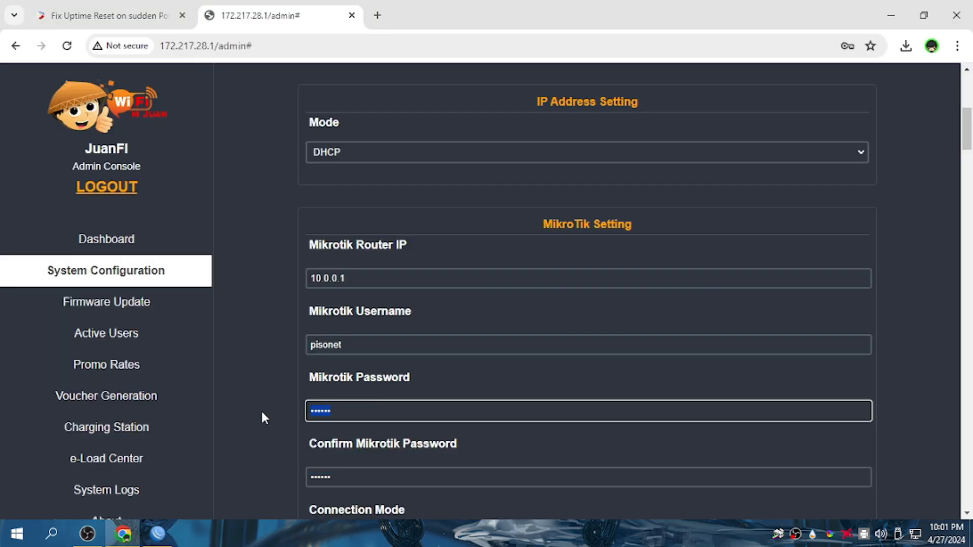
{"action": "double_click", "coordinate": [350, 474]}
{"action": "left_click_drag", "start_coordinate": [373, 410], "coordinate": [302, 411]}
{"action": "double_click", "coordinate": [354, 473]}
{"action": "left_click_drag", "start_coordinate": [363, 408], "coordinate": [294, 408]}
{"action": "left_click_drag", "start_coordinate": [350, 476], "coordinate": [269, 487]}
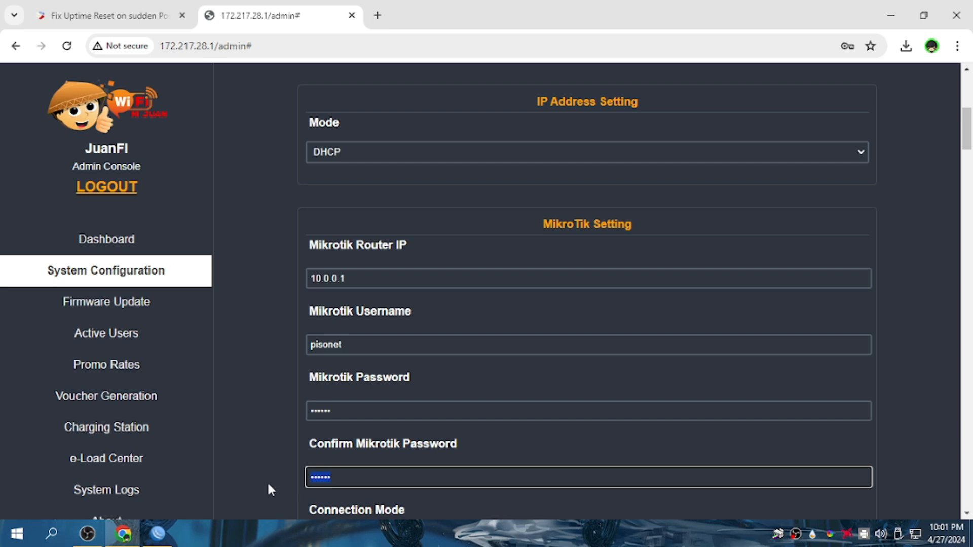
{"action": "left_click", "coordinate": [274, 438]}
Set the Coins Slot Abuse Count from 3 to 10.
{"action": "scroll", "coordinate": [279, 427], "scroll_direction": "down", "scroll_amount": 8}
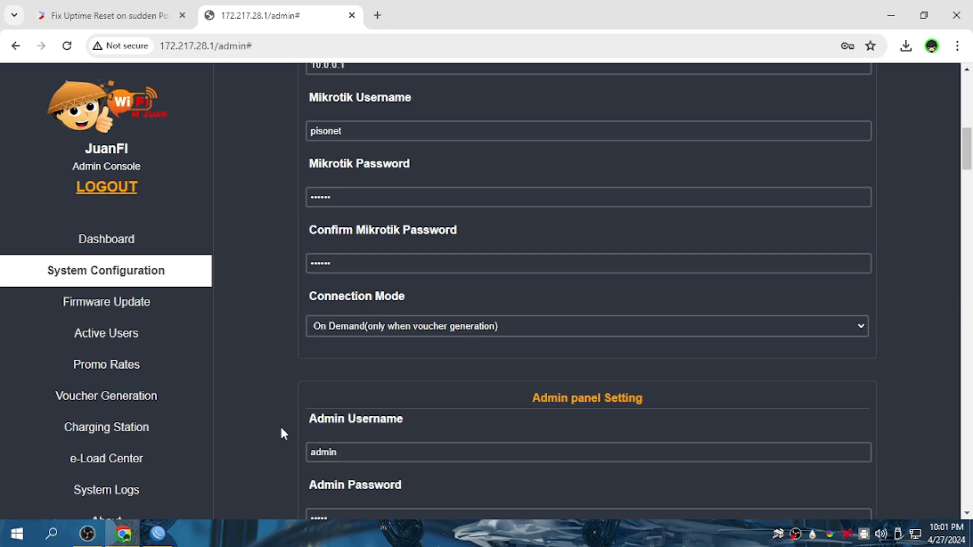
{"action": "scroll", "coordinate": [276, 427], "scroll_direction": "down", "scroll_amount": 10}
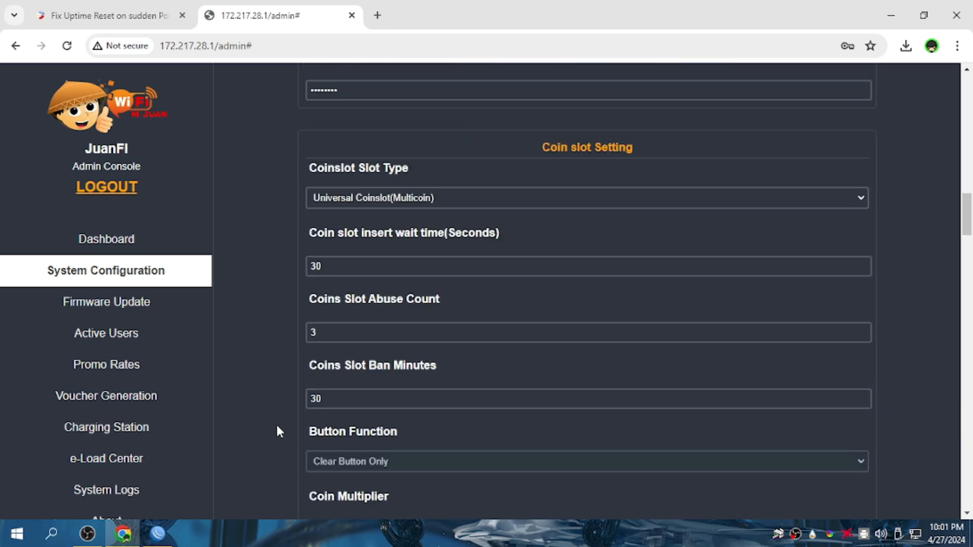
{"action": "left_click", "coordinate": [358, 330]}
{"action": "key", "text": "BackSpace"}
{"action": "type", "text": "10"}
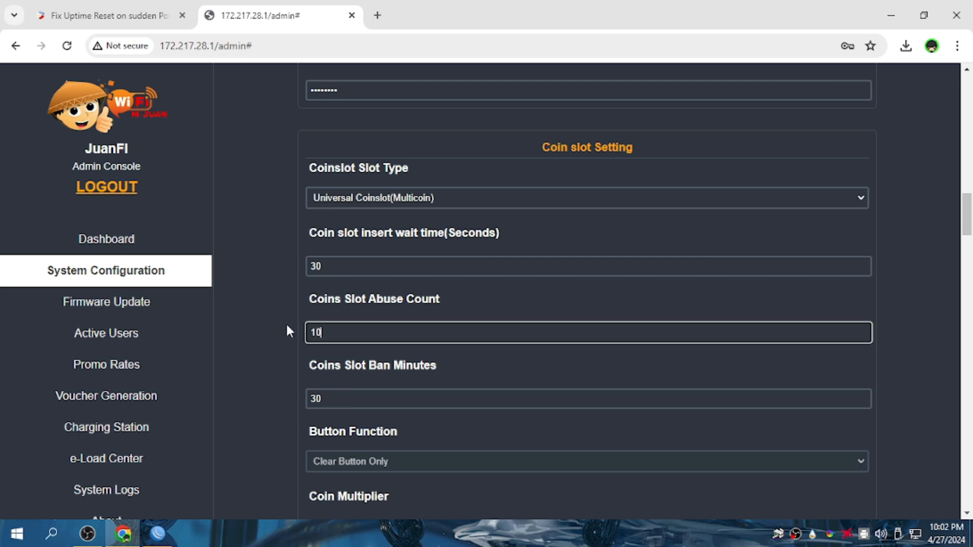
Start choosing a custom board config file, then cancel the file dialog.
{"action": "scroll", "coordinate": [425, 397], "scroll_direction": "down", "scroll_amount": 7}
{"action": "scroll", "coordinate": [426, 397], "scroll_direction": "down", "scroll_amount": 4}
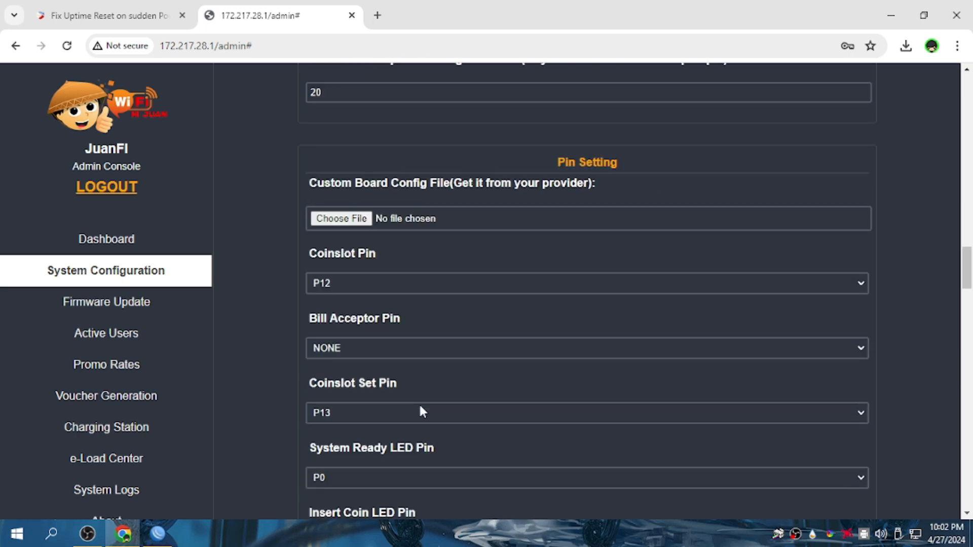
{"action": "scroll", "coordinate": [350, 416], "scroll_direction": "up", "scroll_amount": 2}
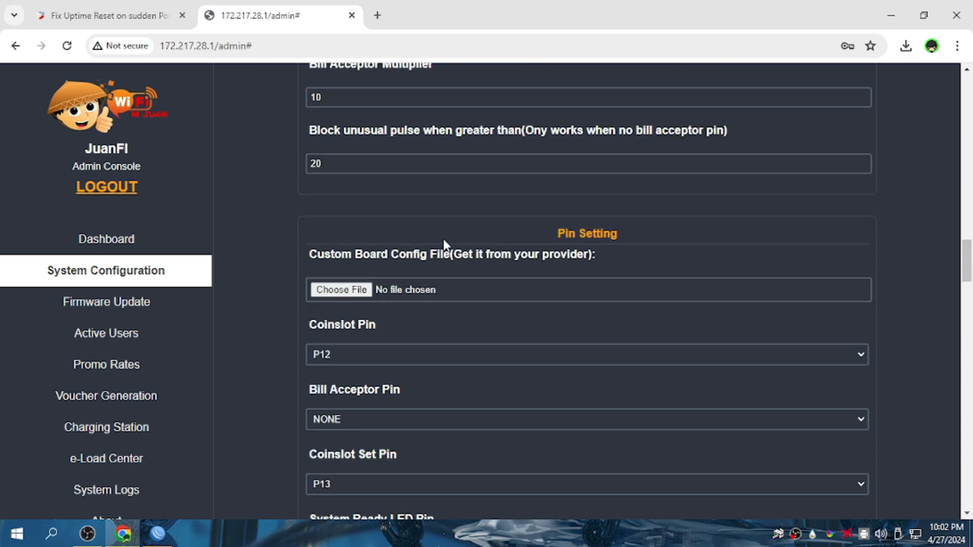
{"action": "left_click", "coordinate": [341, 289]}
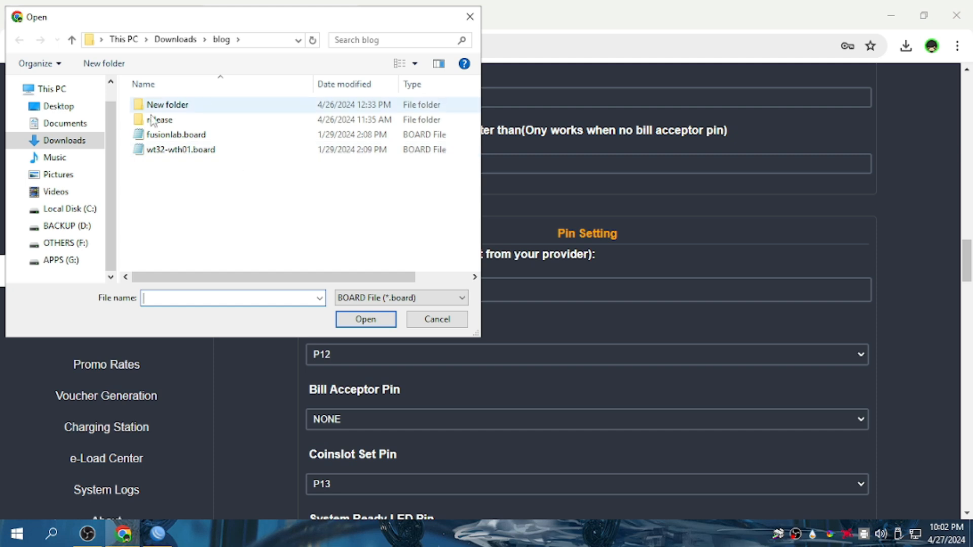
{"action": "left_click", "coordinate": [469, 23]}
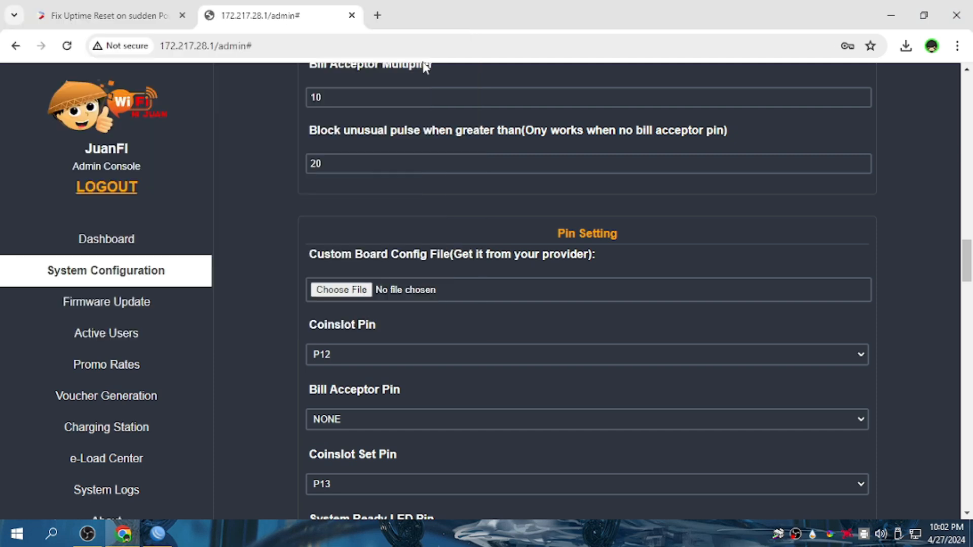
Switch between WinBox and Chrome, then minimize Chrome to show the desktop.
{"action": "left_click", "coordinate": [156, 538]}
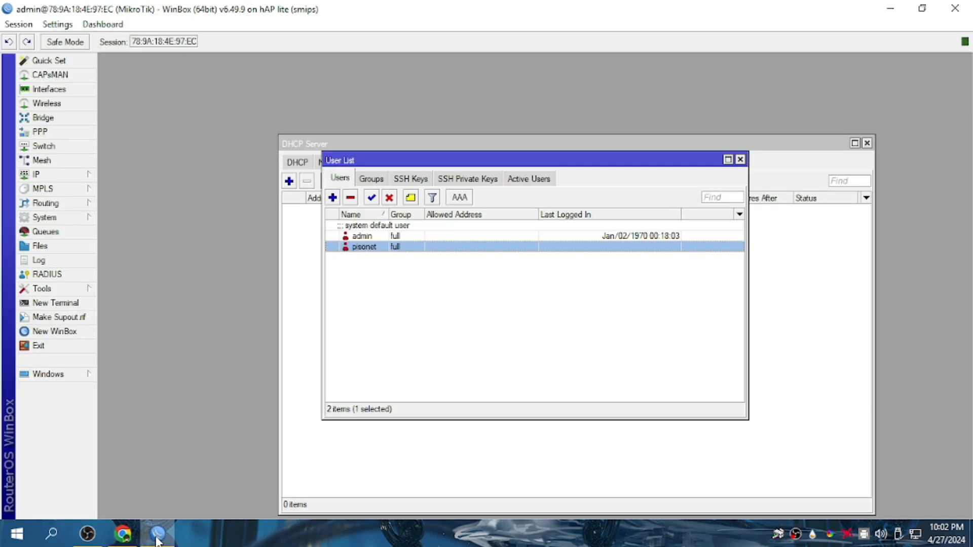
{"action": "left_click", "coordinate": [155, 537]}
{"action": "mouse_move", "coordinate": [102, 538]}
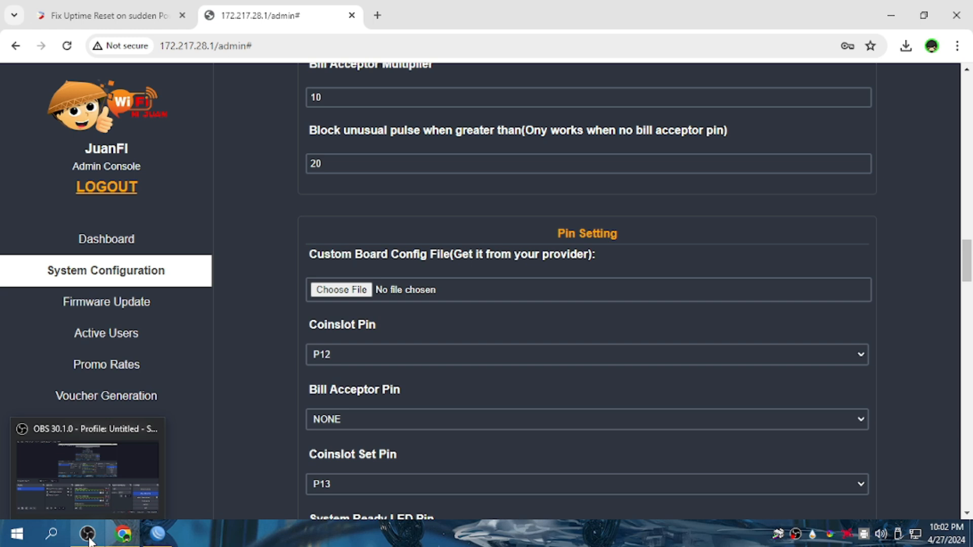
{"action": "left_click", "coordinate": [157, 537]}
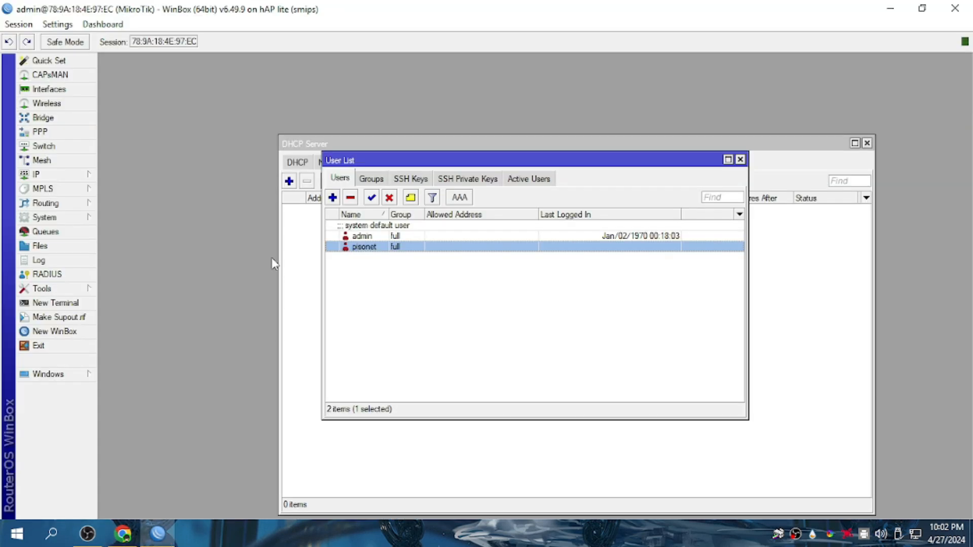
{"action": "left_click", "coordinate": [24, 543]}
{"action": "left_click", "coordinate": [24, 542]}
{"action": "left_click", "coordinate": [123, 534]}
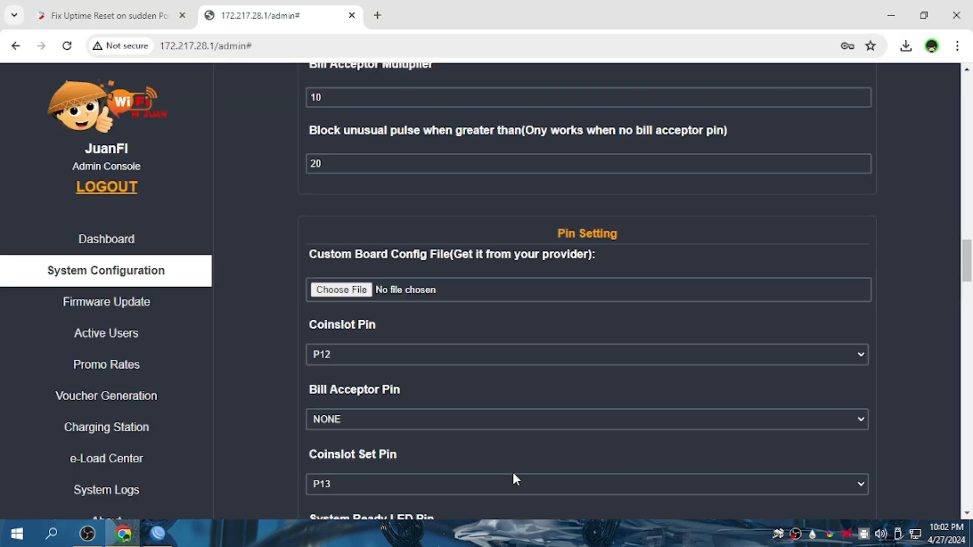
{"action": "left_click", "coordinate": [891, 15]}
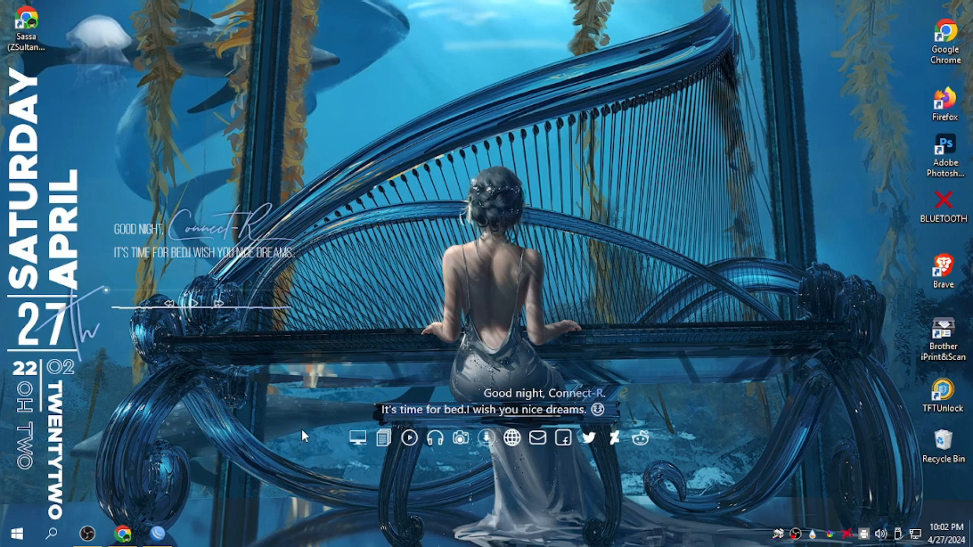
{"action": "left_click", "coordinate": [382, 441]}
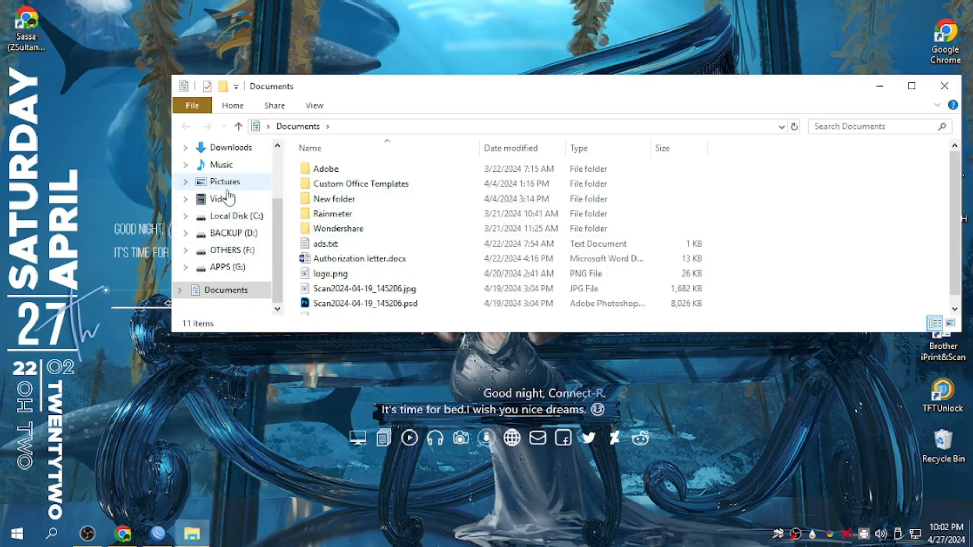
{"action": "left_click", "coordinate": [229, 148]}
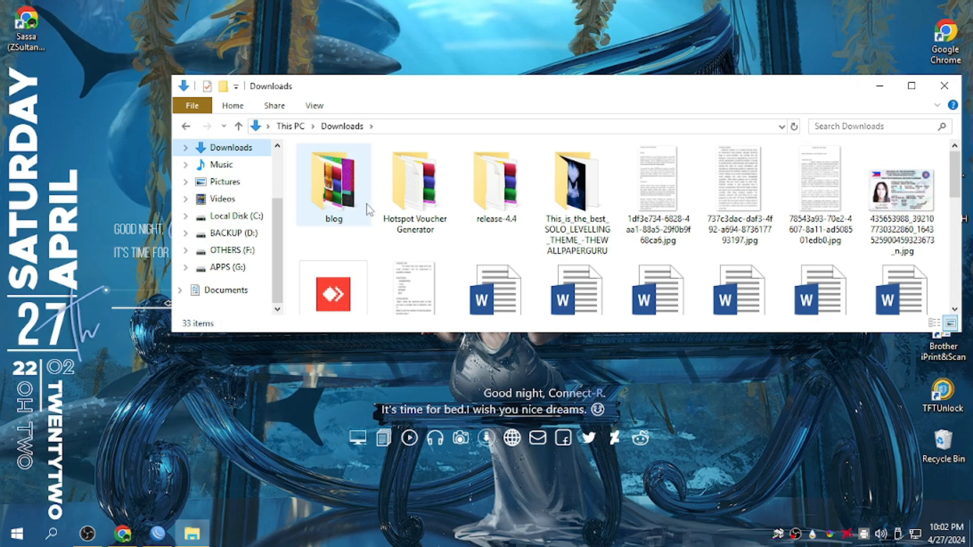
{"action": "double_click", "coordinate": [497, 215]}
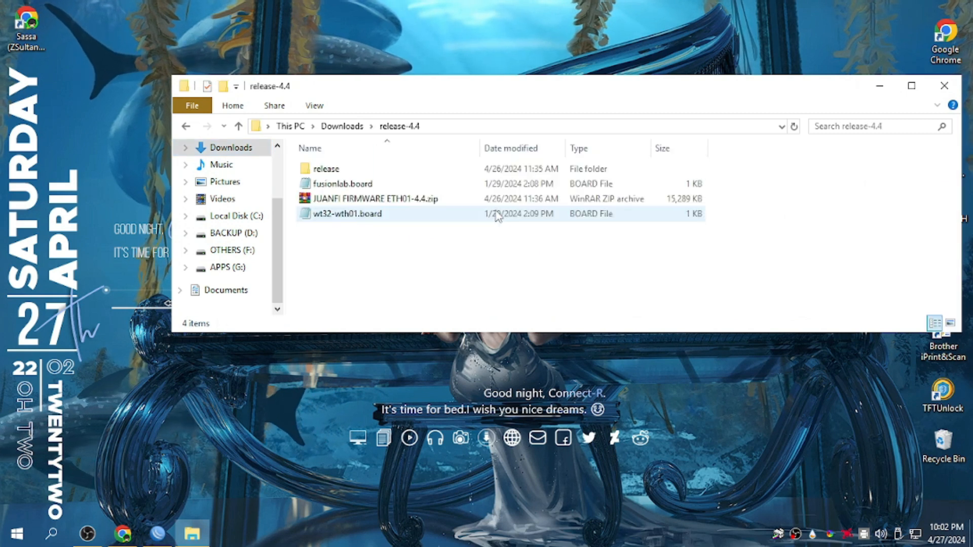
{"action": "left_click", "coordinate": [912, 85]}
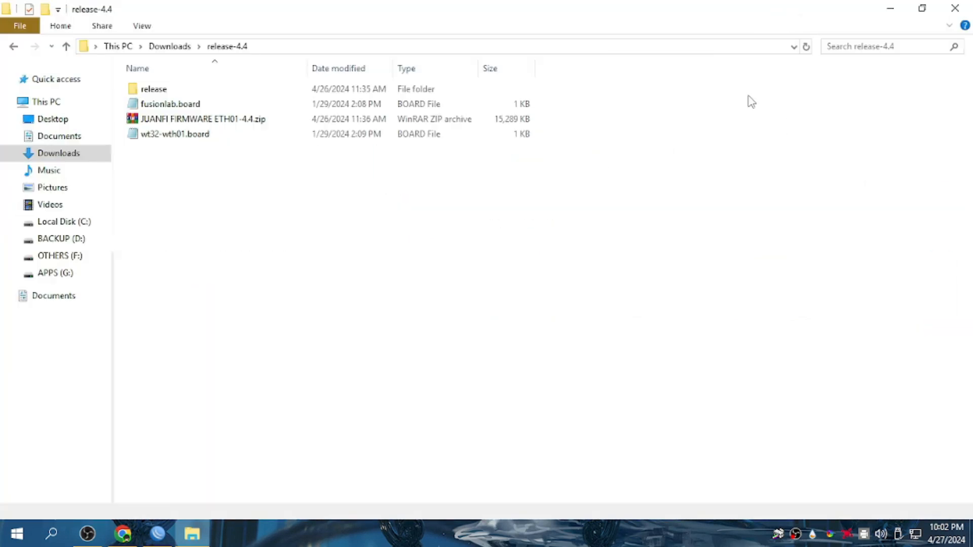
{"action": "left_click", "coordinate": [200, 109]}
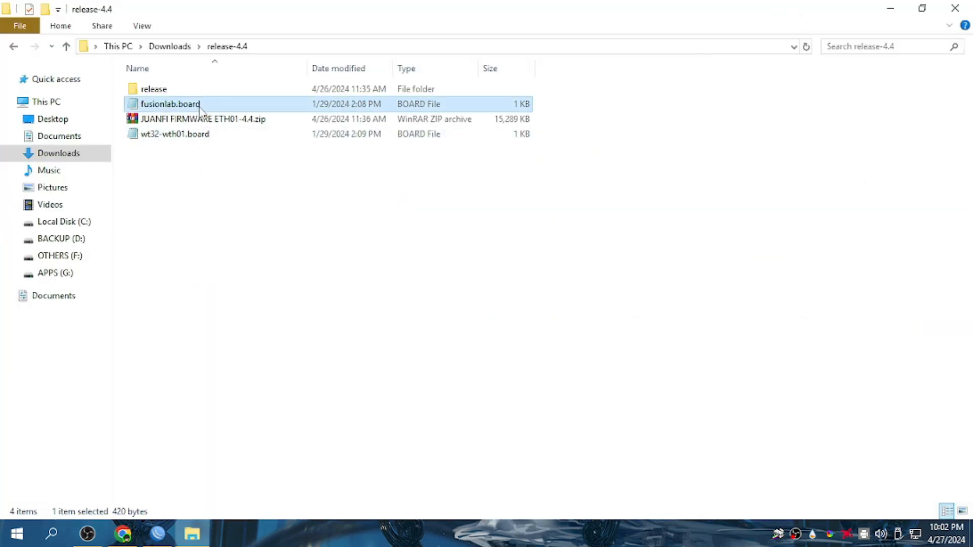
{"action": "left_click", "coordinate": [203, 136]}
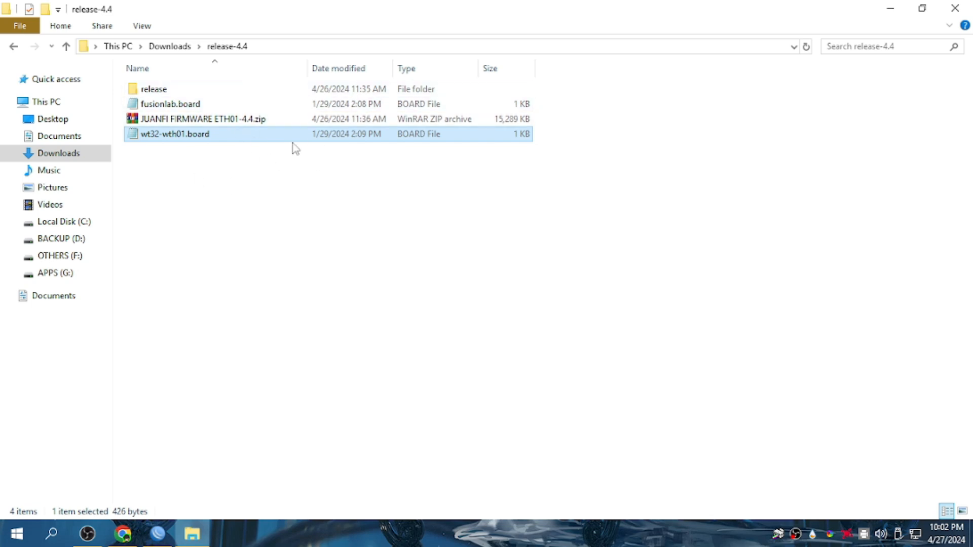
{"action": "left_click", "coordinate": [428, 280]}
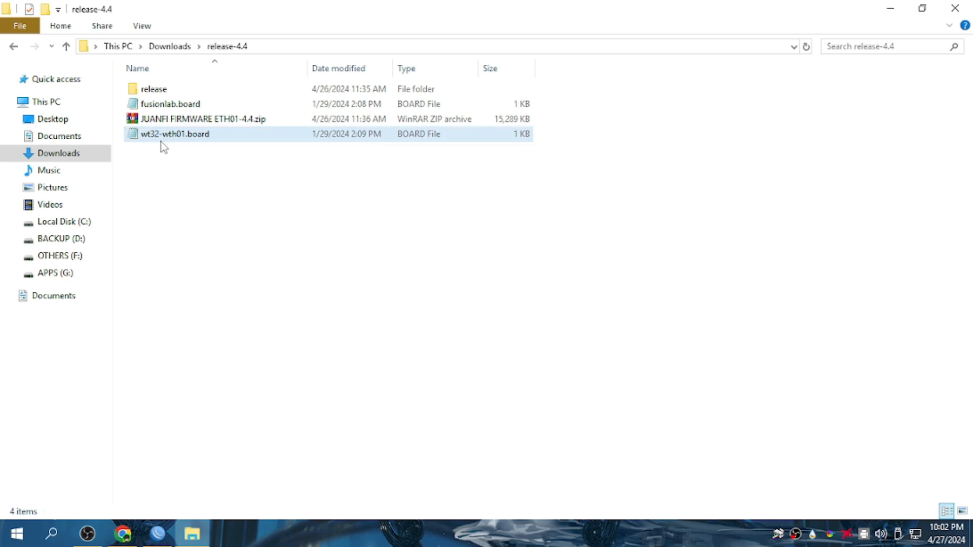
{"action": "left_click", "coordinate": [954, 9]}
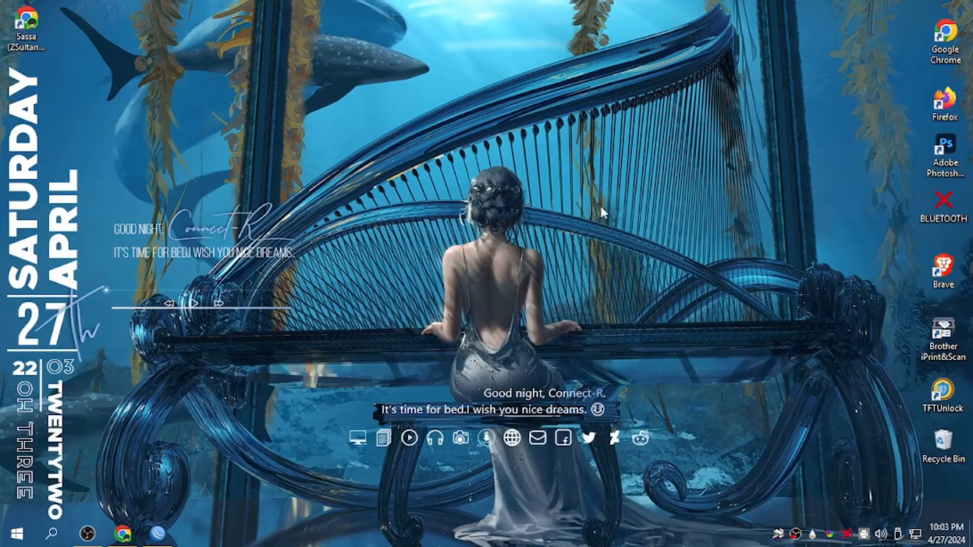
Load wt32-wth01.board as the custom board config and accept its details alert.
{"action": "left_click", "coordinate": [123, 534]}
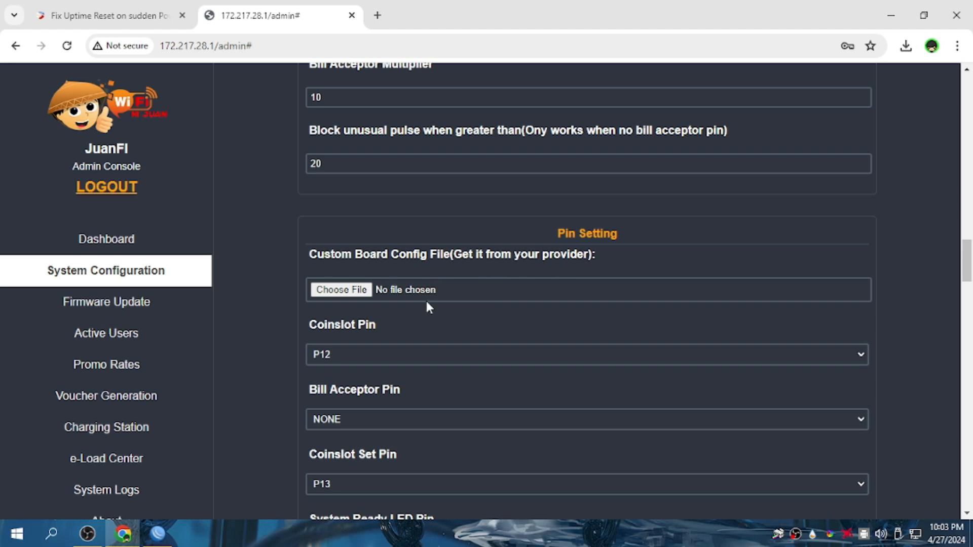
{"action": "left_click", "coordinate": [353, 293]}
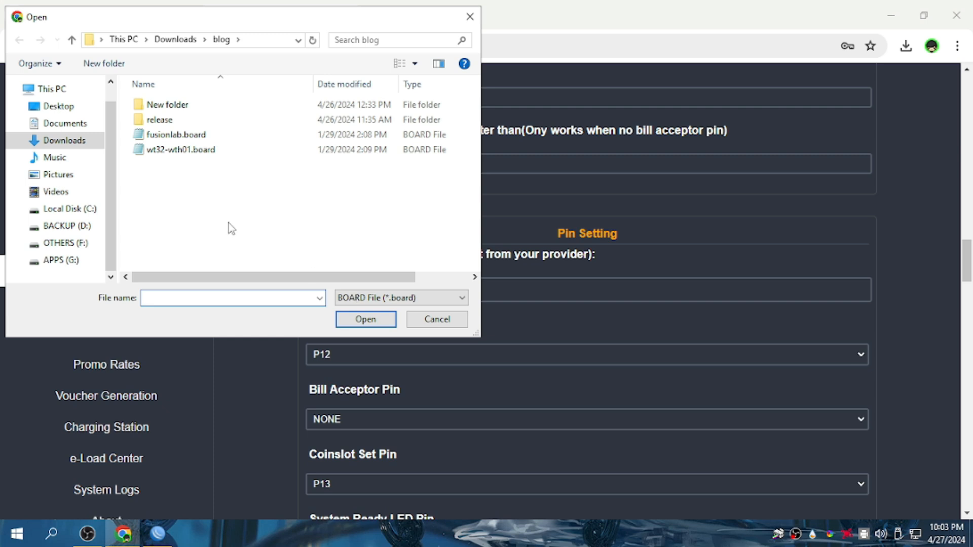
{"action": "left_click", "coordinate": [168, 151]}
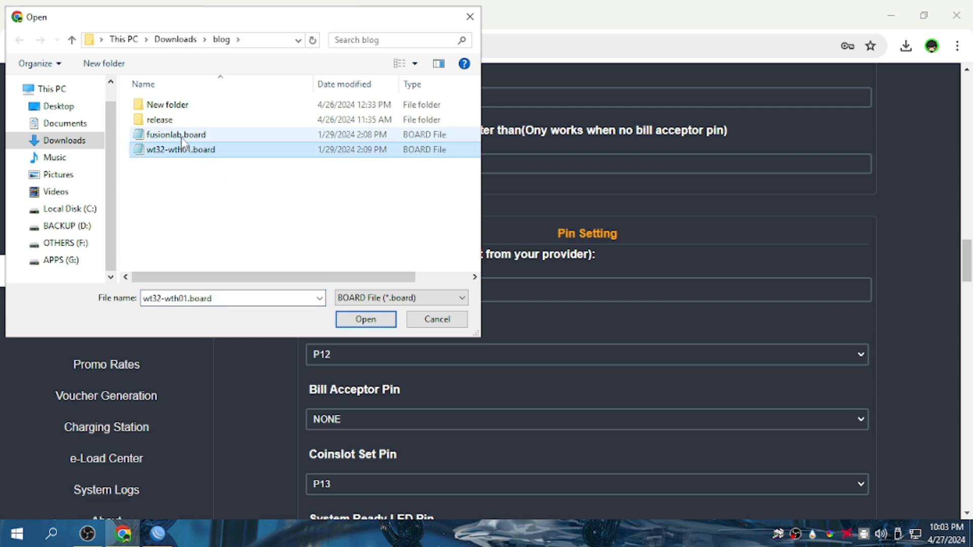
{"action": "left_click", "coordinate": [179, 138]}
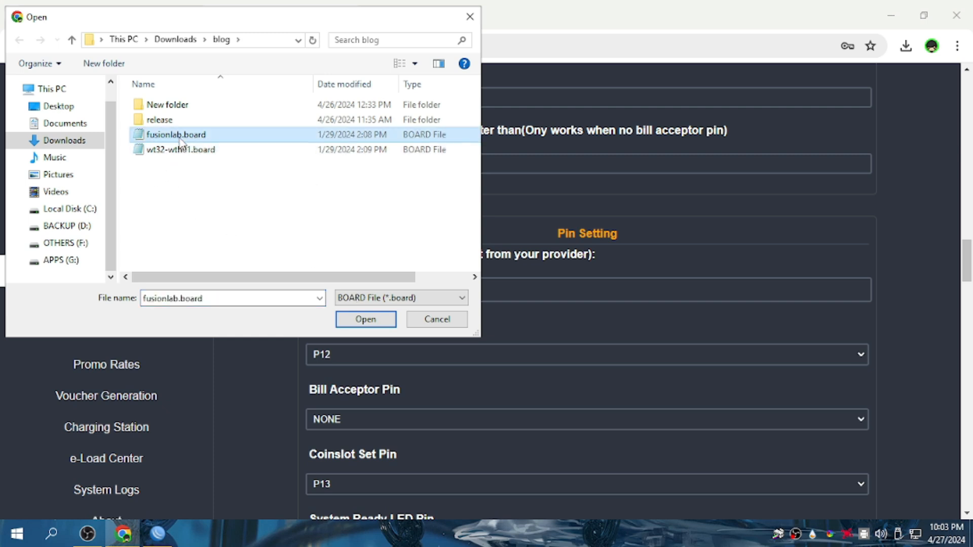
{"action": "left_click", "coordinate": [203, 156]}
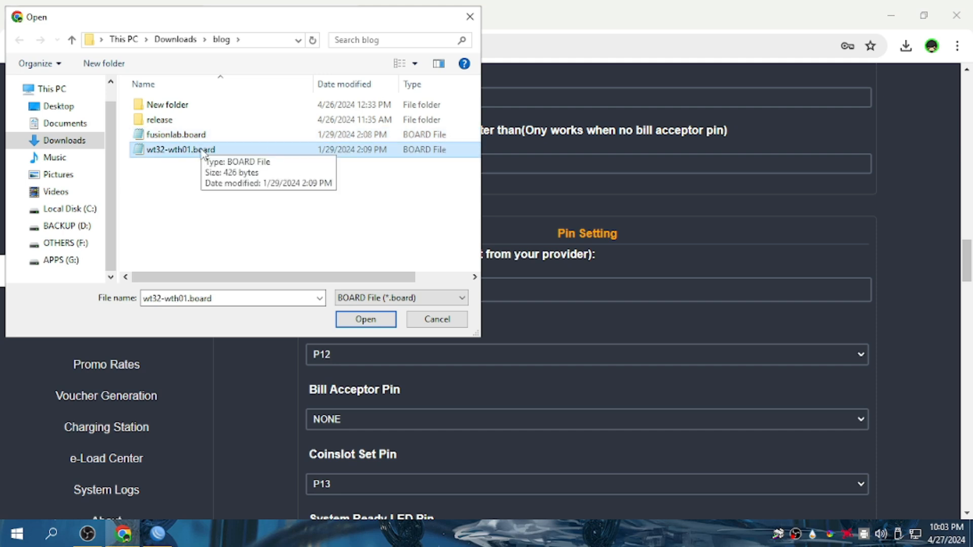
{"action": "left_click", "coordinate": [354, 322]}
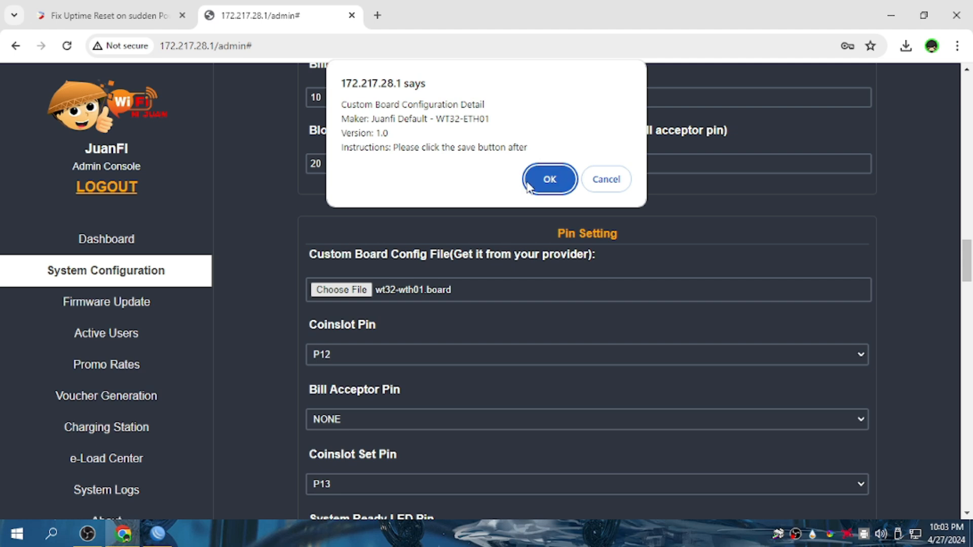
{"action": "left_click", "coordinate": [550, 178]}
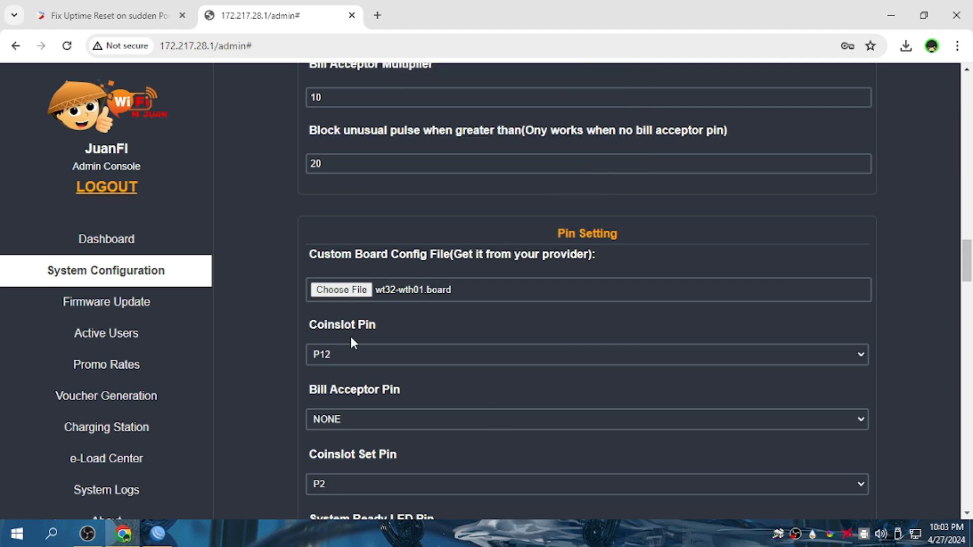
Review the updated Pin Setting values and generate a new remote API key.
{"action": "scroll", "coordinate": [353, 343], "scroll_direction": "down", "scroll_amount": 3}
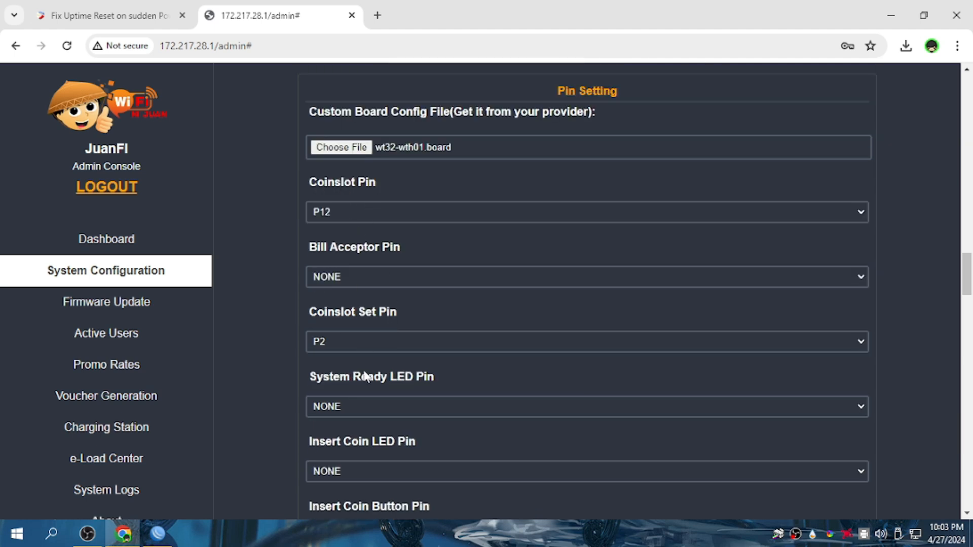
{"action": "scroll", "coordinate": [348, 440], "scroll_direction": "down", "scroll_amount": 4}
{"action": "scroll", "coordinate": [446, 261], "scroll_direction": "down", "scroll_amount": 10}
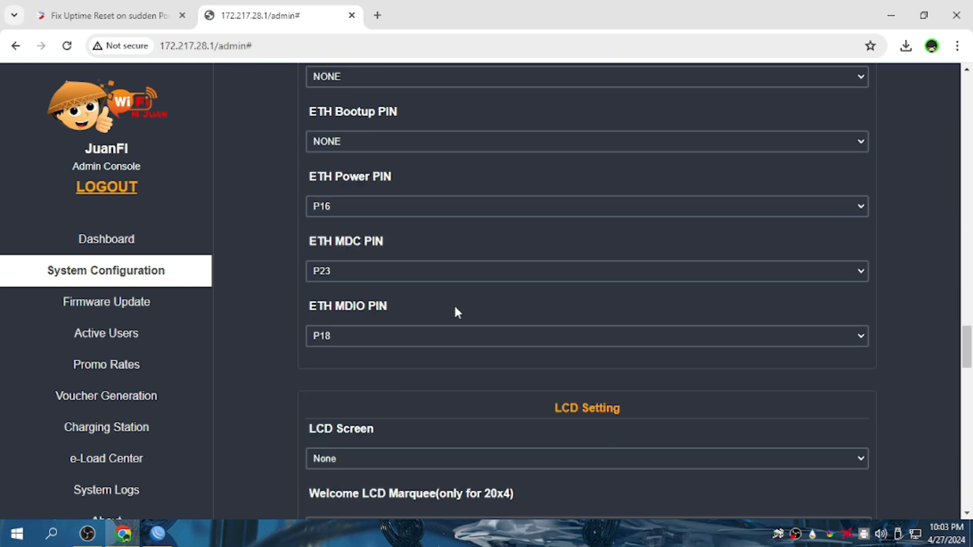
{"action": "scroll", "coordinate": [455, 308], "scroll_direction": "up", "scroll_amount": 12}
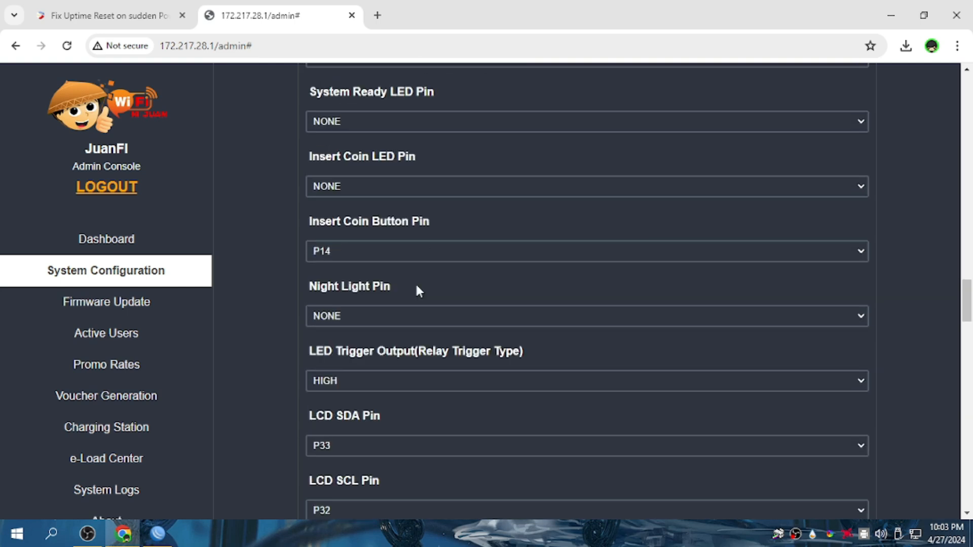
{"action": "scroll", "coordinate": [408, 261], "scroll_direction": "up", "scroll_amount": 4}
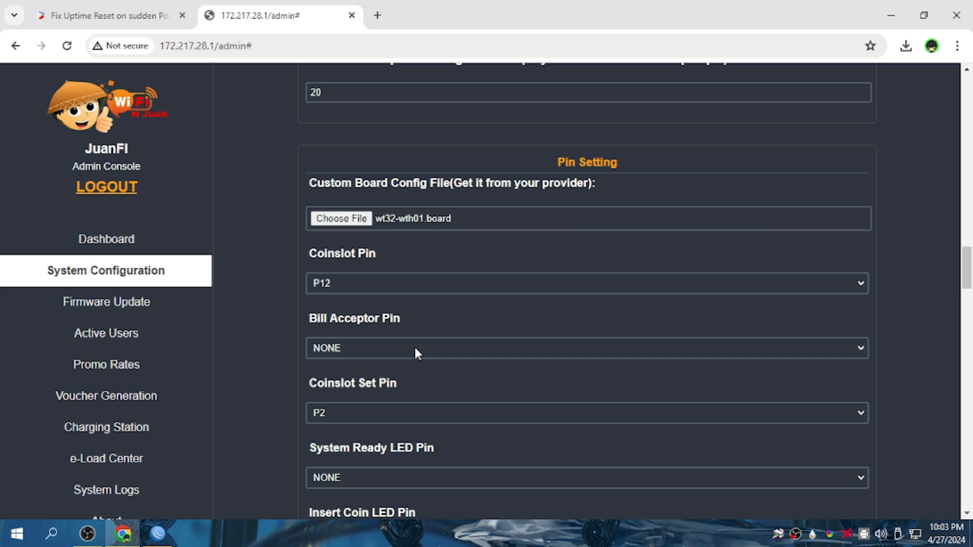
{"action": "scroll", "coordinate": [481, 336], "scroll_direction": "down", "scroll_amount": 20}
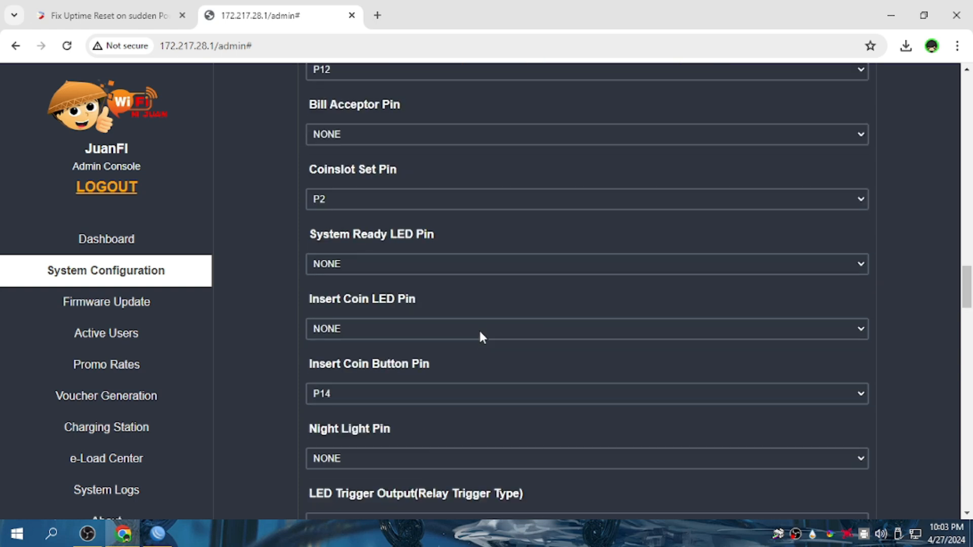
{"action": "scroll", "coordinate": [480, 337], "scroll_direction": "down", "scroll_amount": 15}
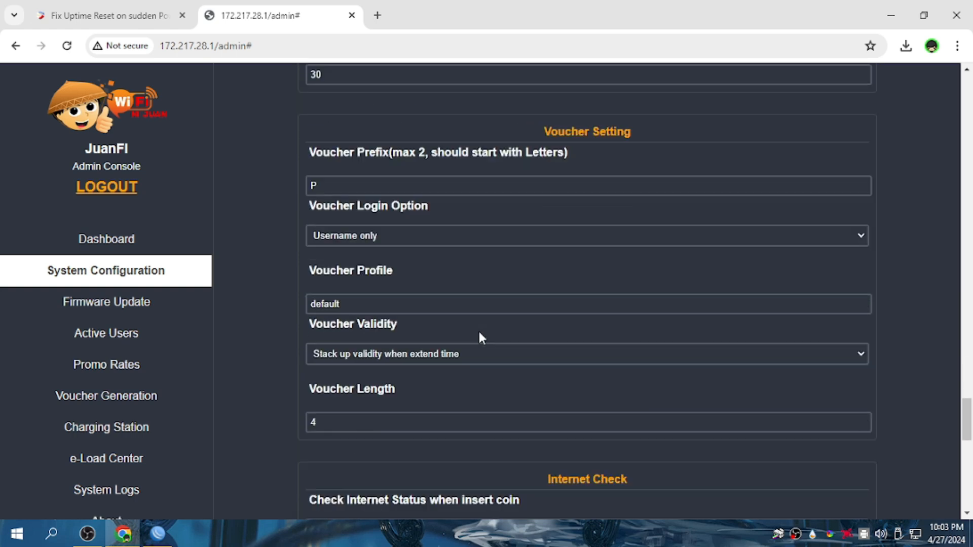
{"action": "left_click", "coordinate": [503, 378]}
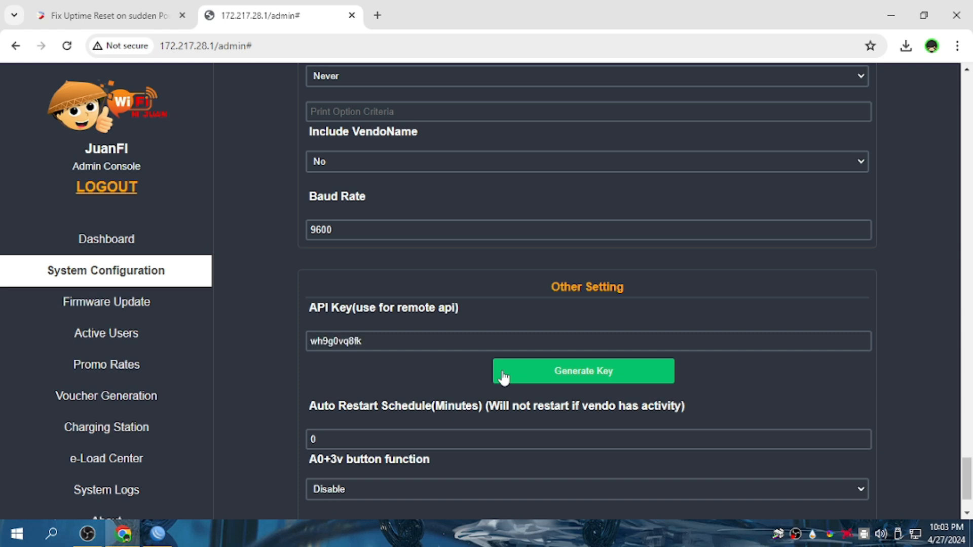
Save the system configuration and acknowledge the restart notice.
{"action": "scroll", "coordinate": [387, 368], "scroll_direction": "down", "scroll_amount": 3}
{"action": "left_click", "coordinate": [431, 499]}
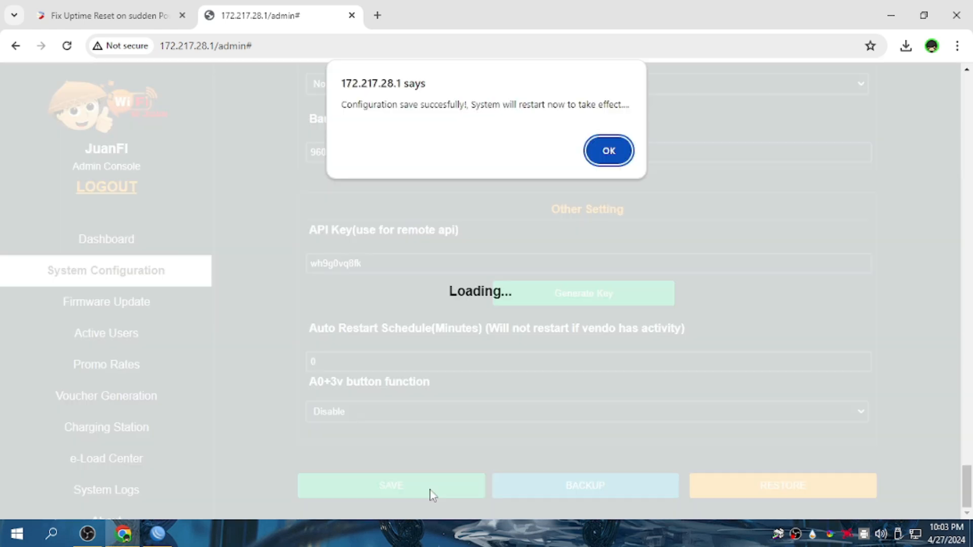
{"action": "left_click", "coordinate": [603, 151]}
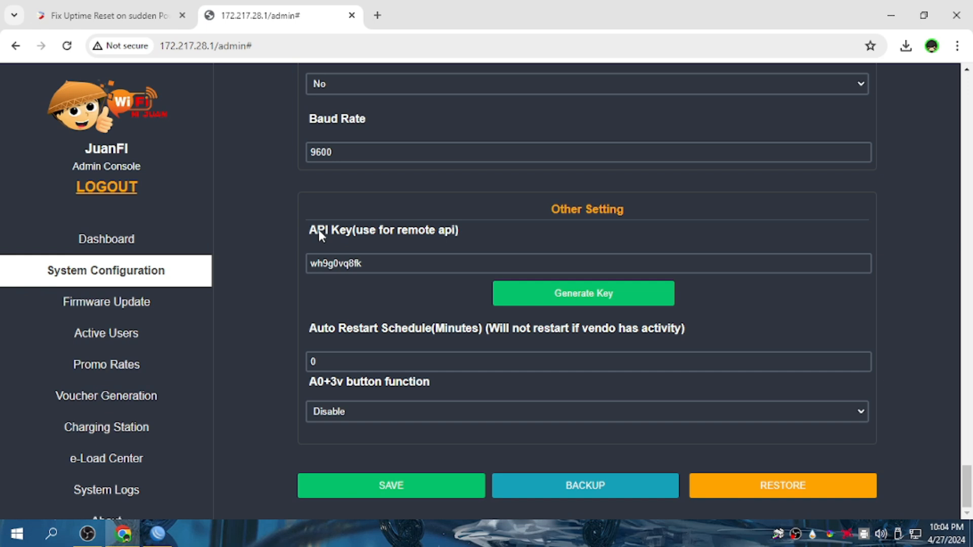
Close the User List and refresh the DHCP Server leases, which still show 0 items.
{"action": "left_click", "coordinate": [166, 541]}
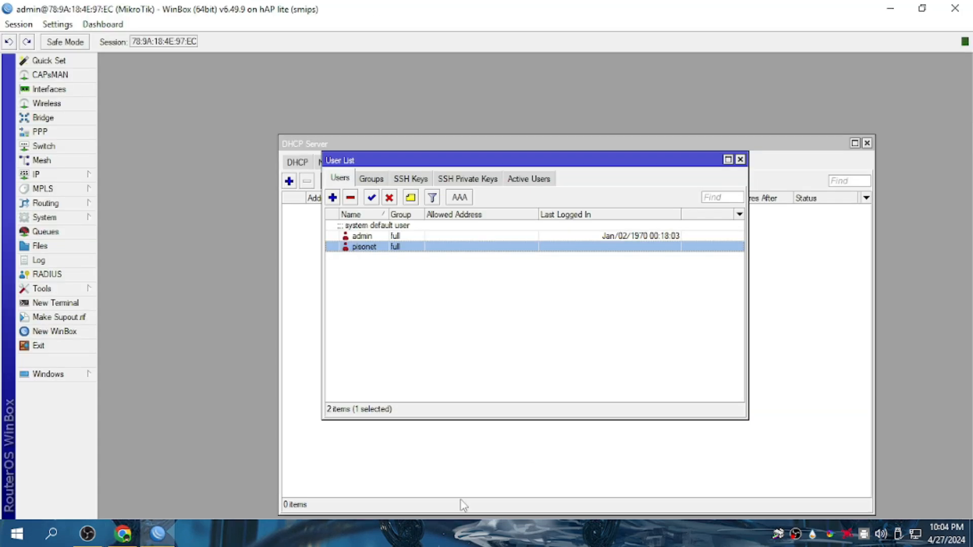
{"action": "left_click", "coordinate": [740, 160]}
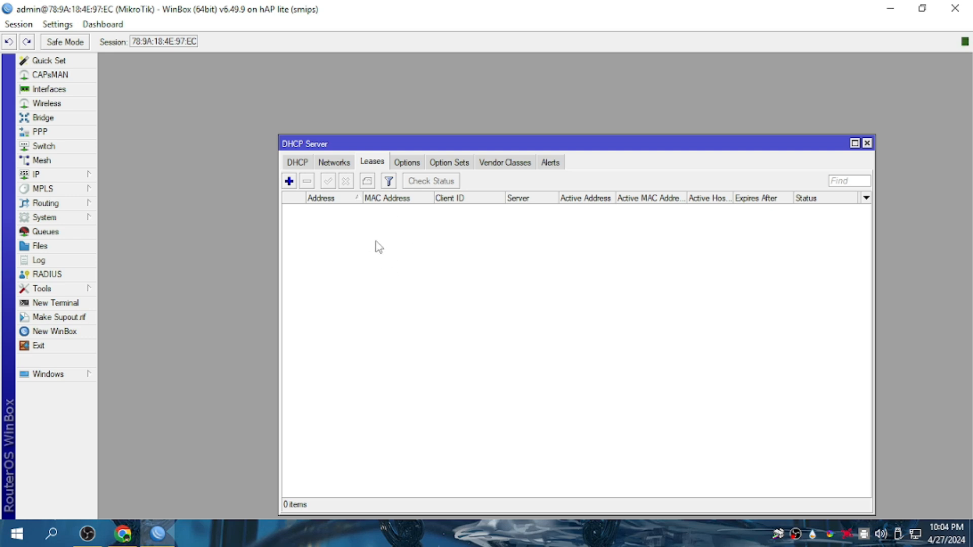
{"action": "left_click", "coordinate": [342, 162]}
{"action": "left_click", "coordinate": [378, 163]}
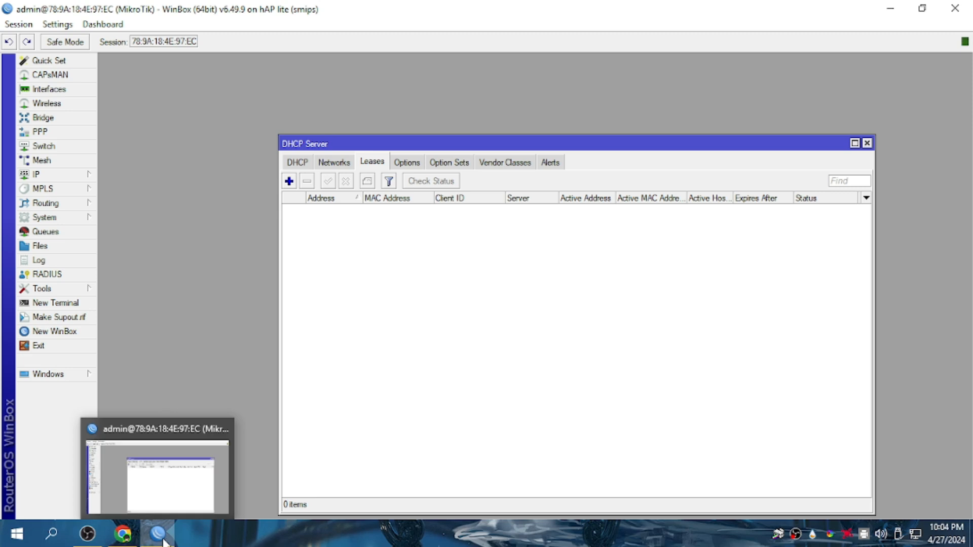
Reopen JuanFi's System Configuration and scroll through Pin Setting to confirm the saved pins.
{"action": "left_click", "coordinate": [127, 537]}
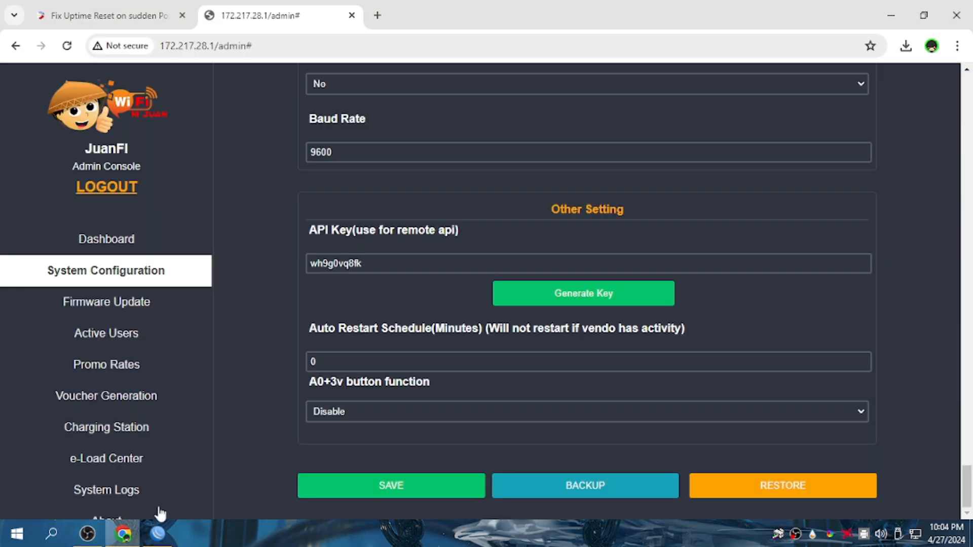
{"action": "left_click", "coordinate": [137, 238]}
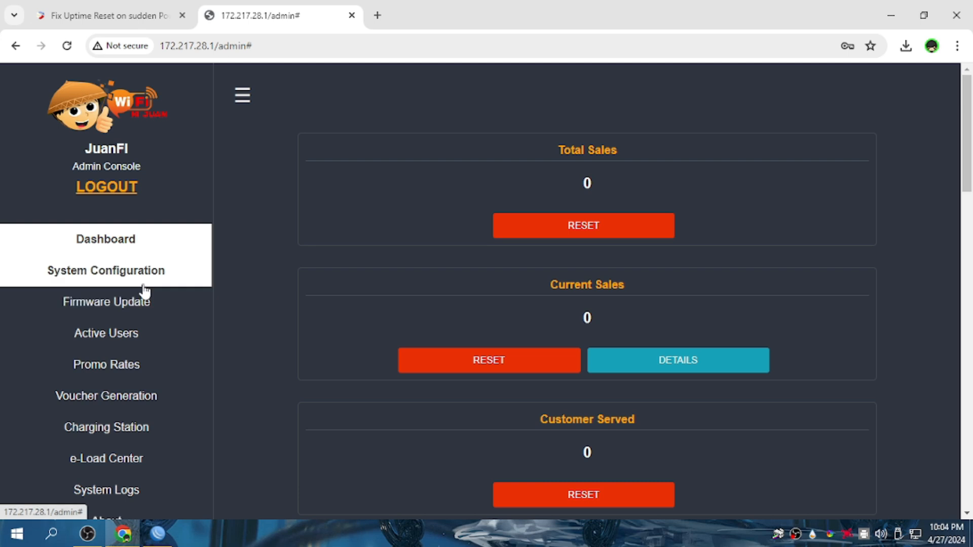
{"action": "left_click", "coordinate": [610, 246]}
{"action": "left_click", "coordinate": [138, 284]}
{"action": "scroll", "coordinate": [321, 382], "scroll_direction": "down", "scroll_amount": 1}
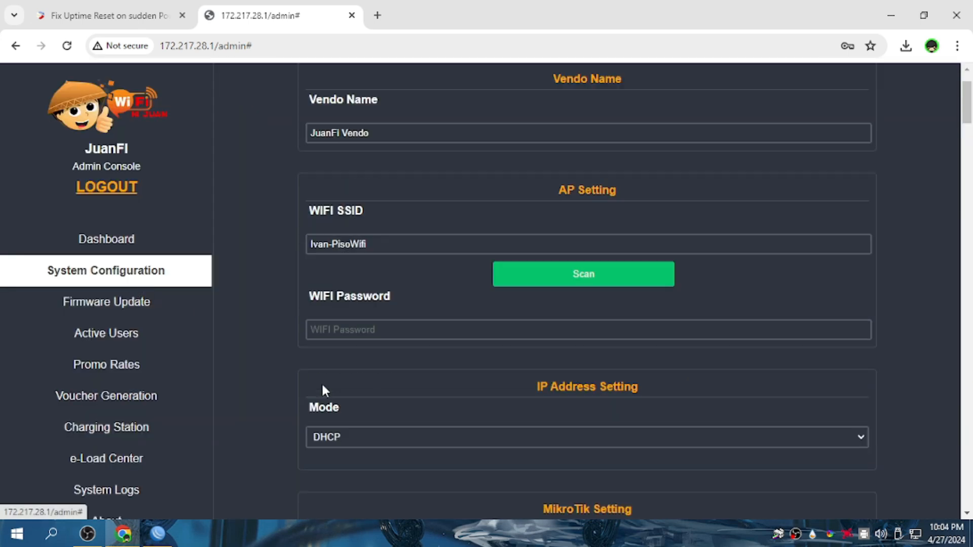
{"action": "scroll", "coordinate": [321, 382], "scroll_direction": "down", "scroll_amount": 20}
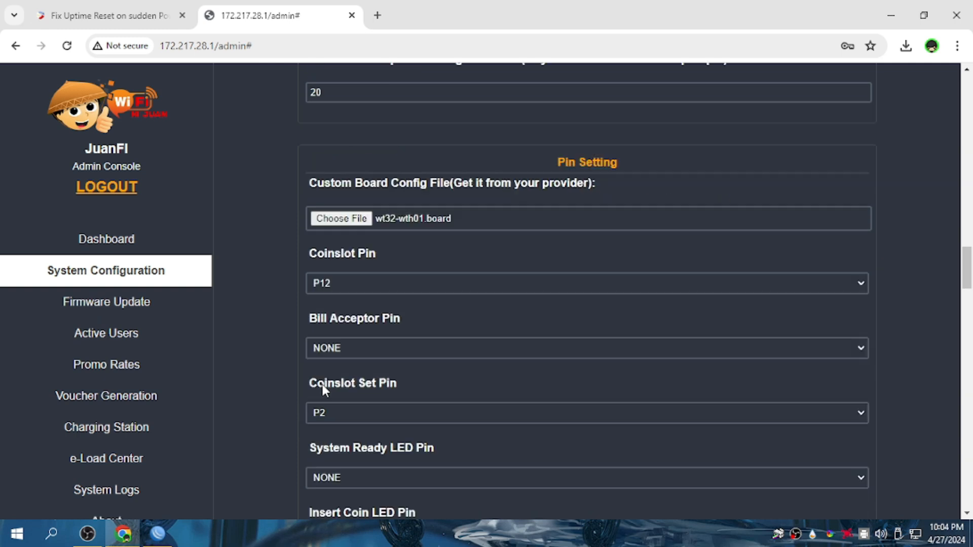
{"action": "scroll", "coordinate": [323, 388], "scroll_direction": "down", "scroll_amount": 20}
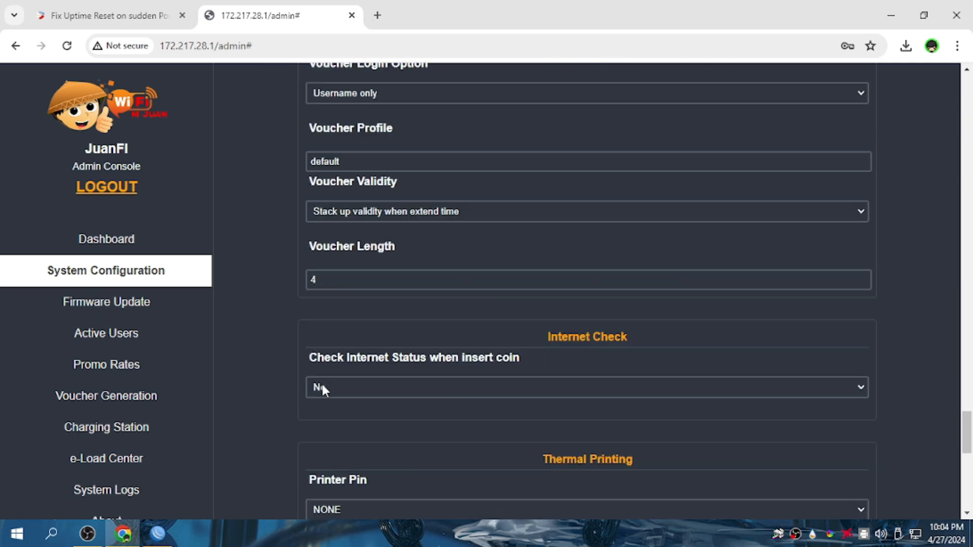
{"action": "scroll", "coordinate": [323, 386], "scroll_direction": "down", "scroll_amount": 4}
{"action": "scroll", "coordinate": [322, 385], "scroll_direction": "up", "scroll_amount": 20}
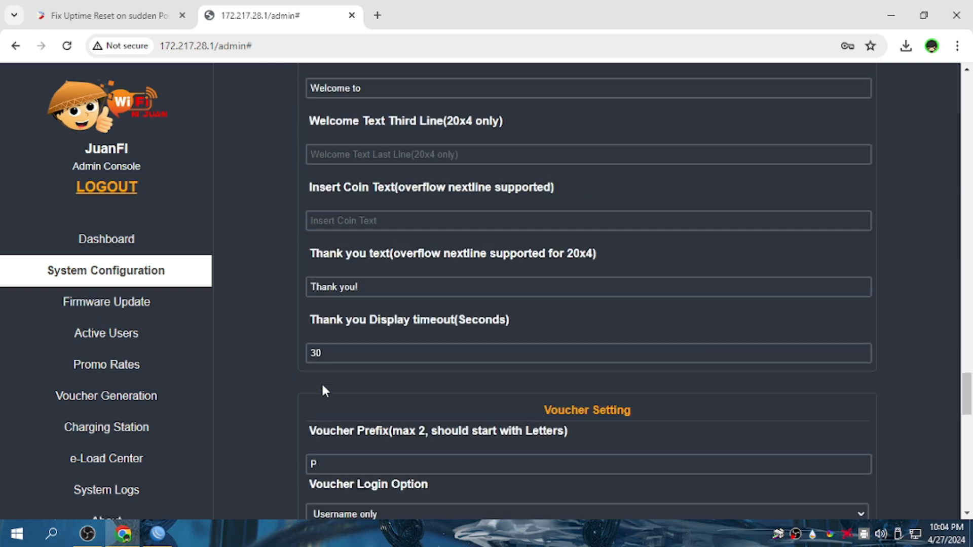
{"action": "scroll", "coordinate": [323, 386], "scroll_direction": "up", "scroll_amount": 12}
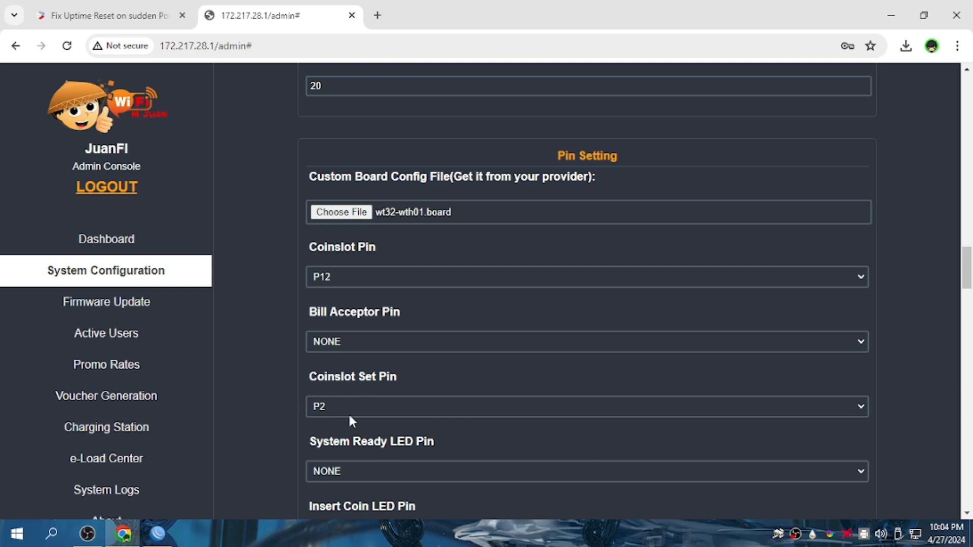
{"action": "scroll", "coordinate": [337, 436], "scroll_direction": "down", "scroll_amount": 12}
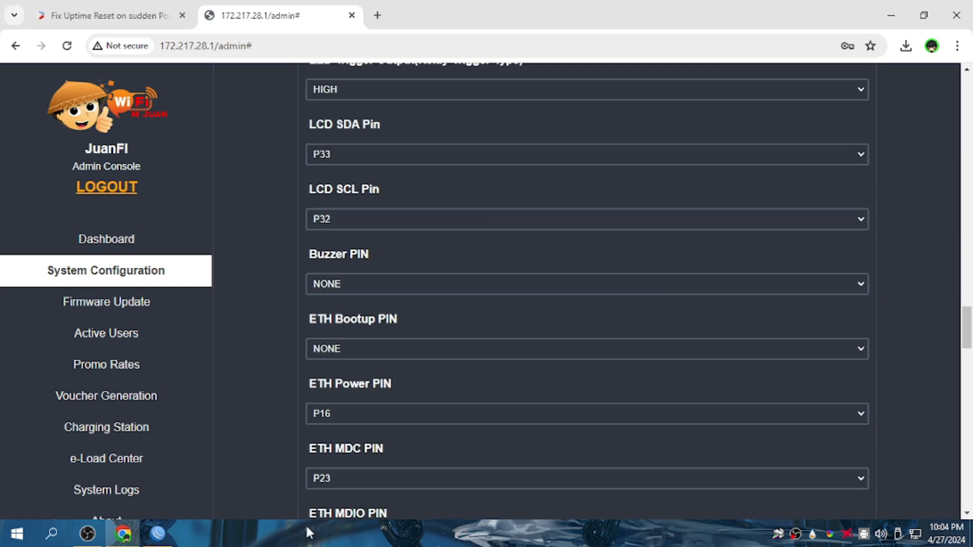
Refresh WinBox's DHCP leases to reveal the bound 10.0.0.254 espressif lease.
{"action": "left_click", "coordinate": [160, 535]}
{"action": "left_click", "coordinate": [345, 162]}
{"action": "left_click", "coordinate": [377, 162]}
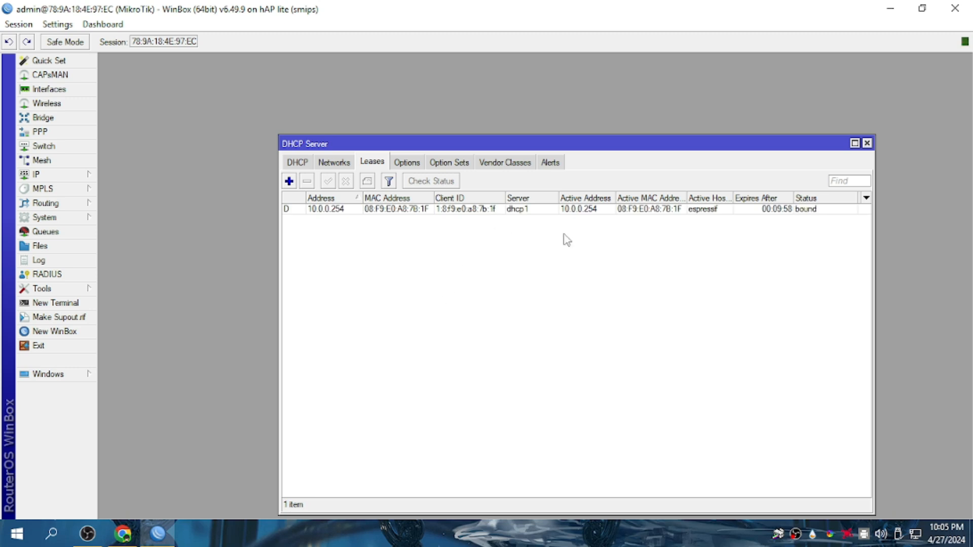
Make the 10.0.0.254 espressif lease static and close the DHCP Server window.
{"action": "left_click", "coordinate": [698, 212]}
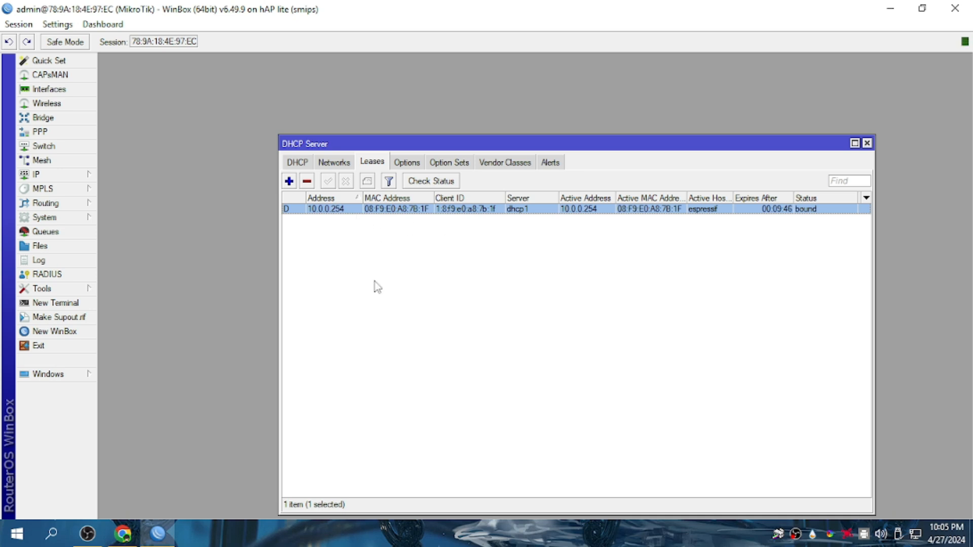
{"action": "right_click", "coordinate": [328, 212]}
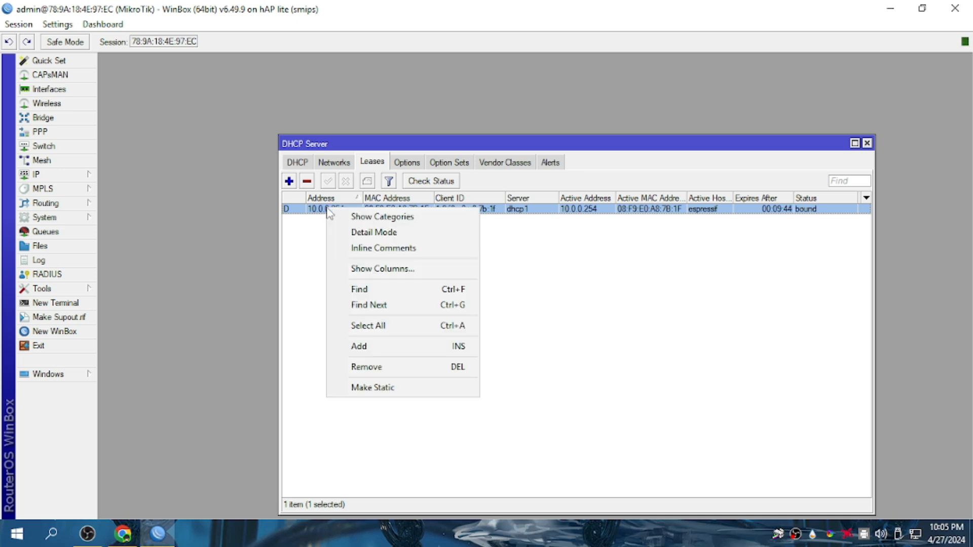
{"action": "left_click", "coordinate": [303, 251]}
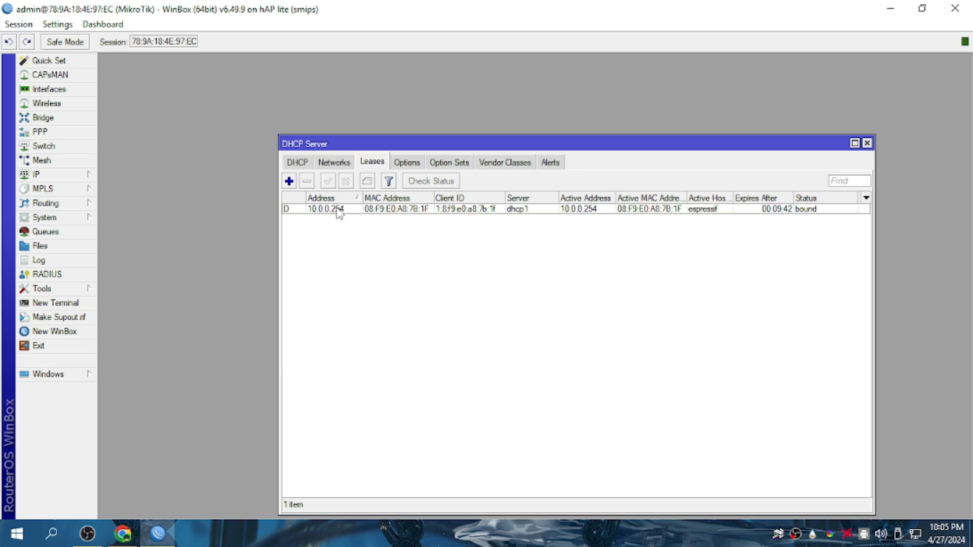
{"action": "right_click", "coordinate": [341, 213]}
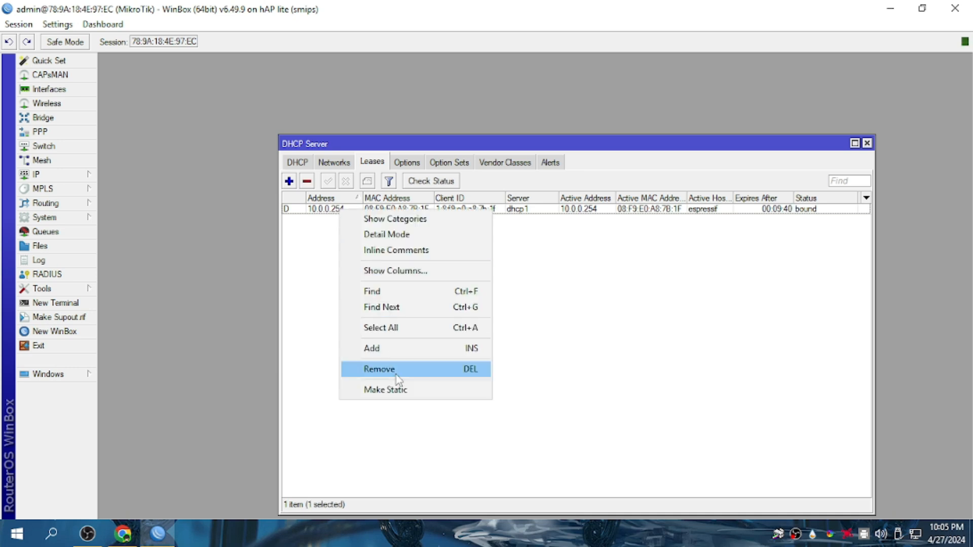
{"action": "left_click", "coordinate": [400, 389]}
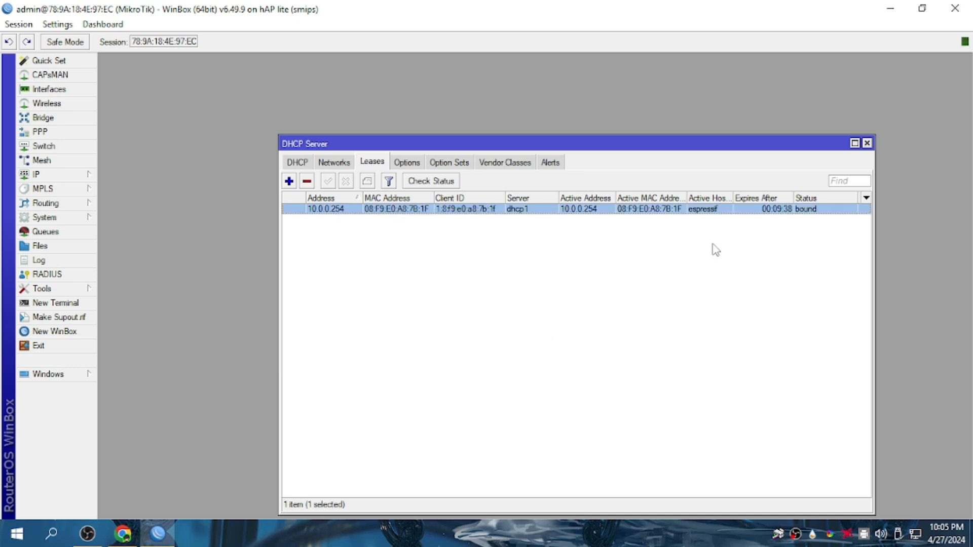
{"action": "left_click", "coordinate": [868, 144]}
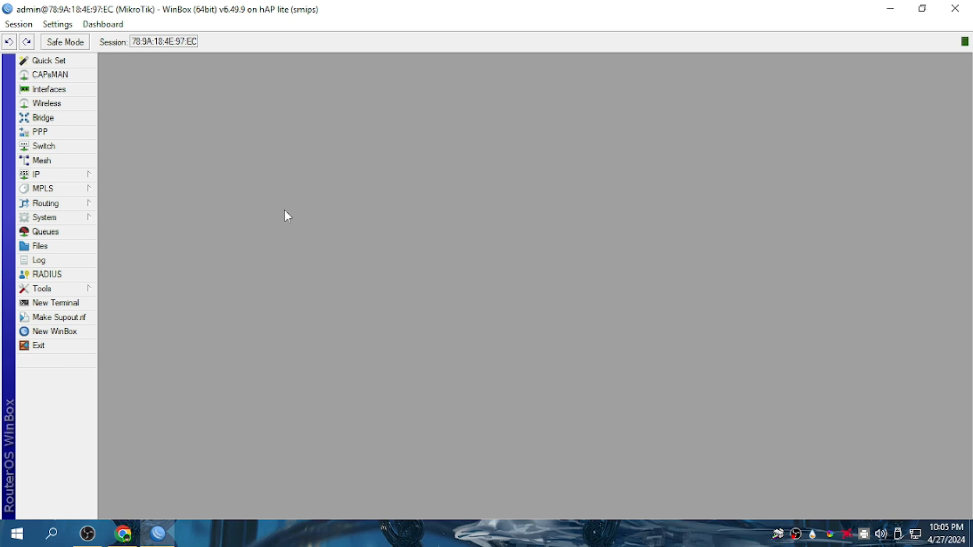
{"action": "left_click", "coordinate": [71, 175]}
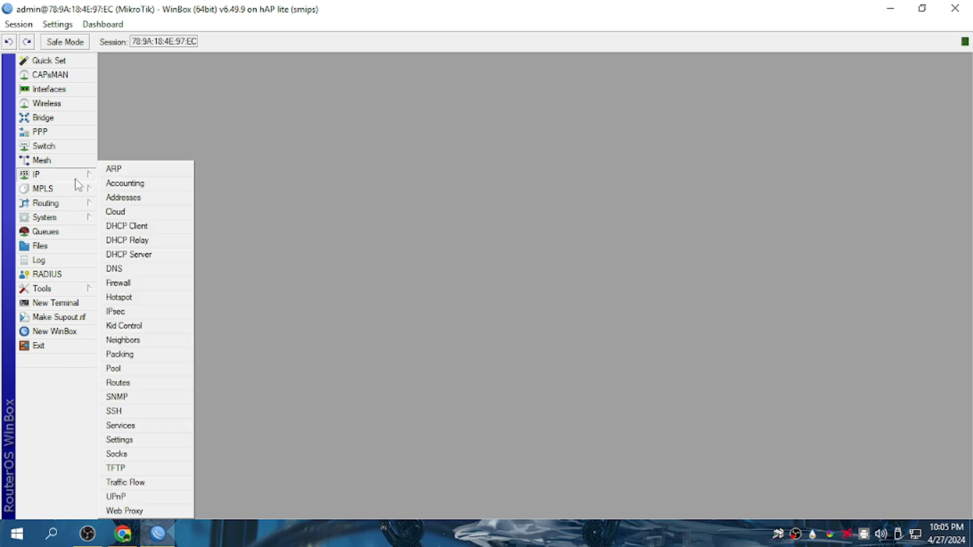
Create a bypassed IP binding for the hotspot host 10.0.0.254.
{"action": "left_click", "coordinate": [137, 298]}
{"action": "left_click", "coordinate": [425, 185]}
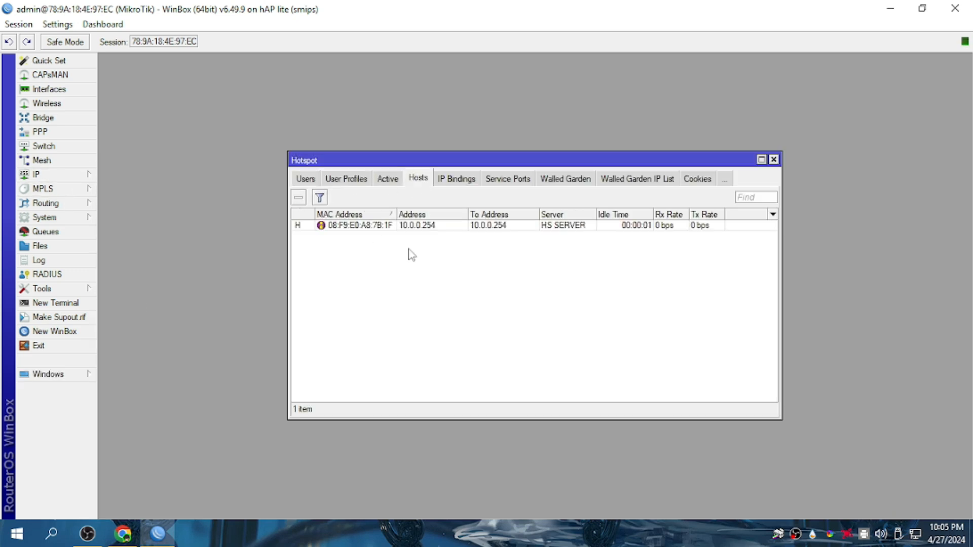
{"action": "right_click", "coordinate": [358, 226]}
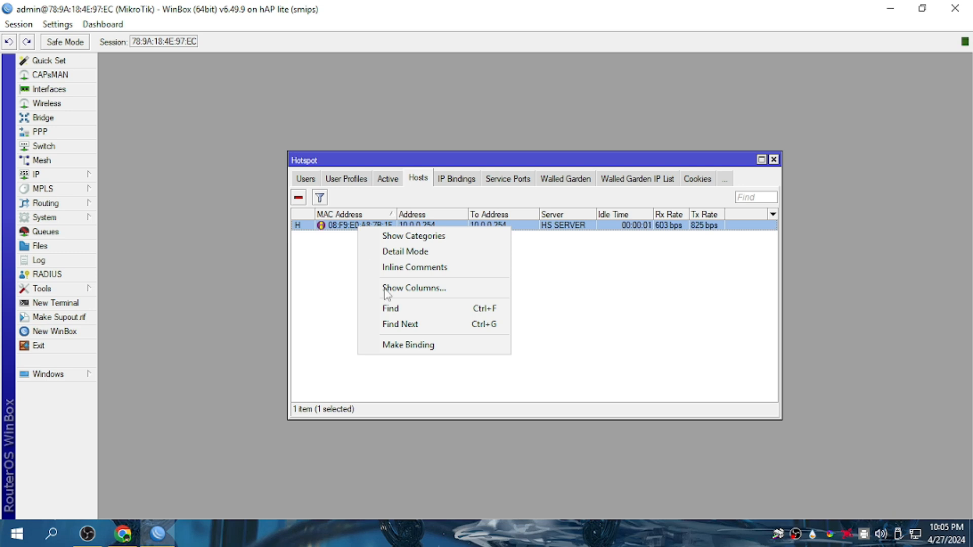
{"action": "left_click", "coordinate": [399, 340]}
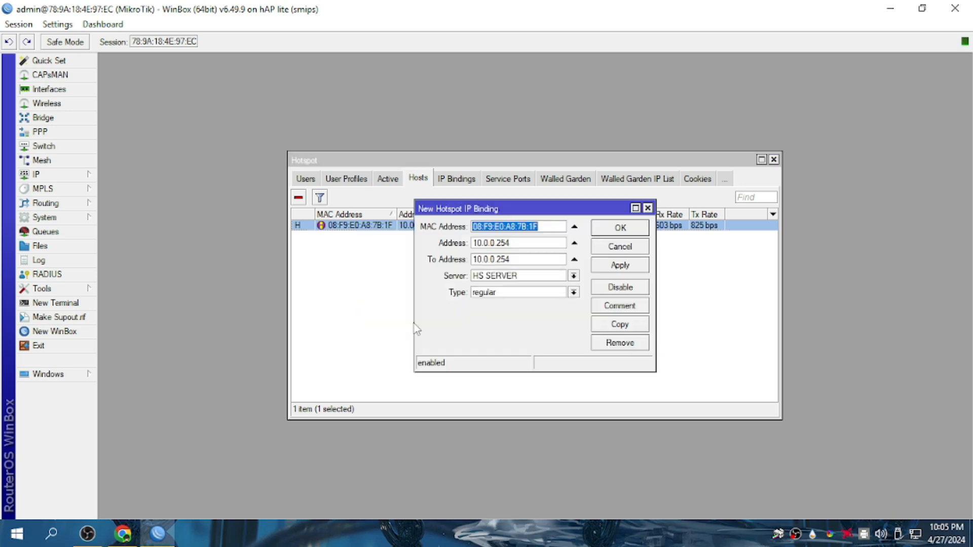
{"action": "left_click", "coordinate": [500, 293]}
{"action": "left_click", "coordinate": [502, 314]}
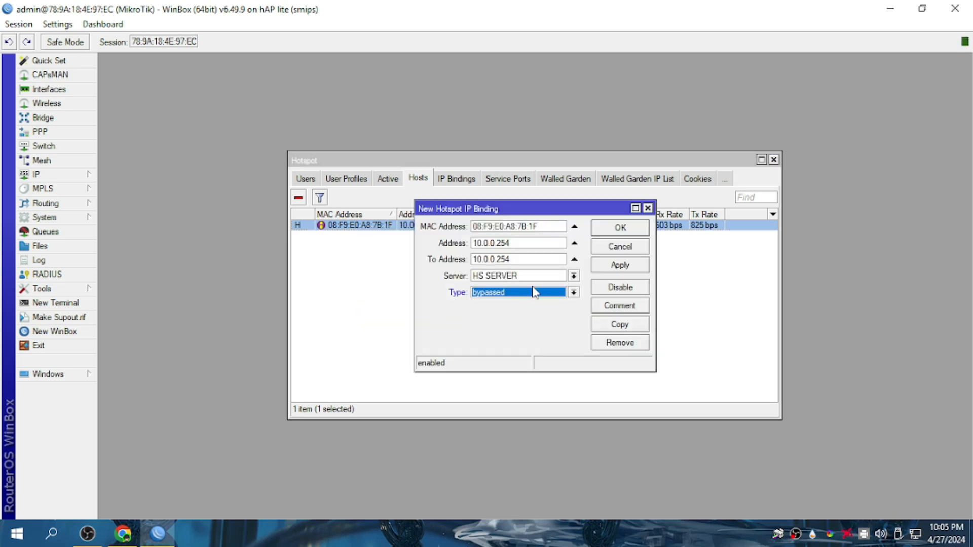
{"action": "left_click", "coordinate": [620, 228]}
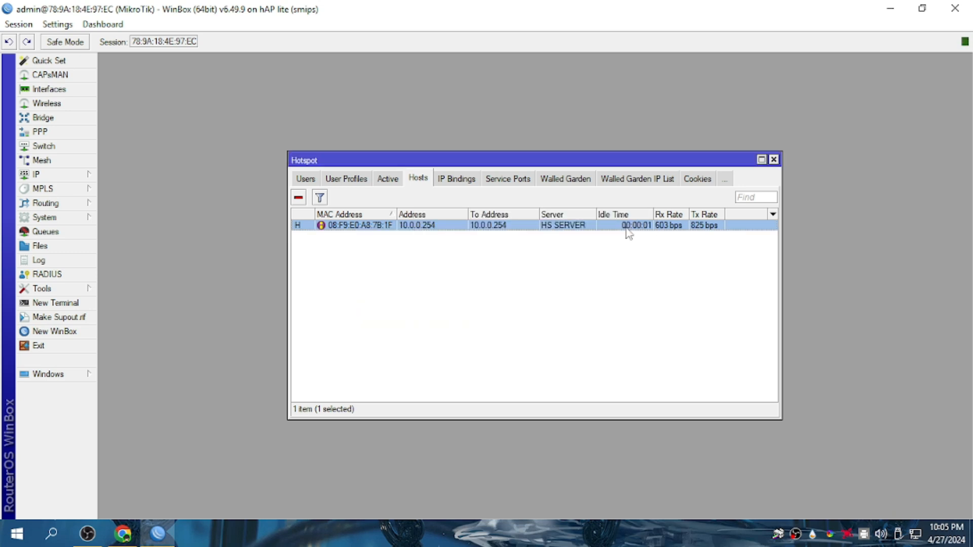
{"action": "left_click", "coordinate": [419, 227]}
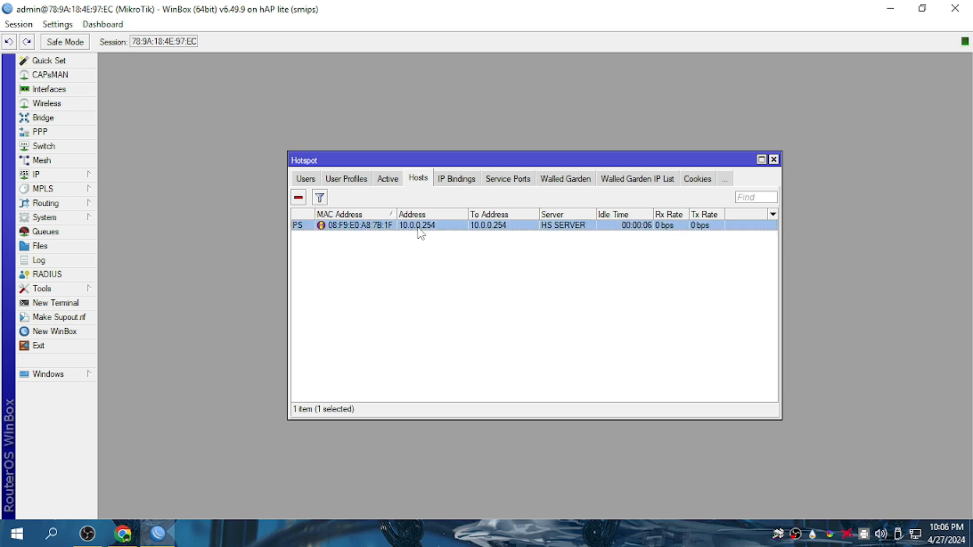
Check that the Walled Garden IP List entry accepts destination 10.0.0.254.
{"action": "left_click", "coordinate": [648, 186]}
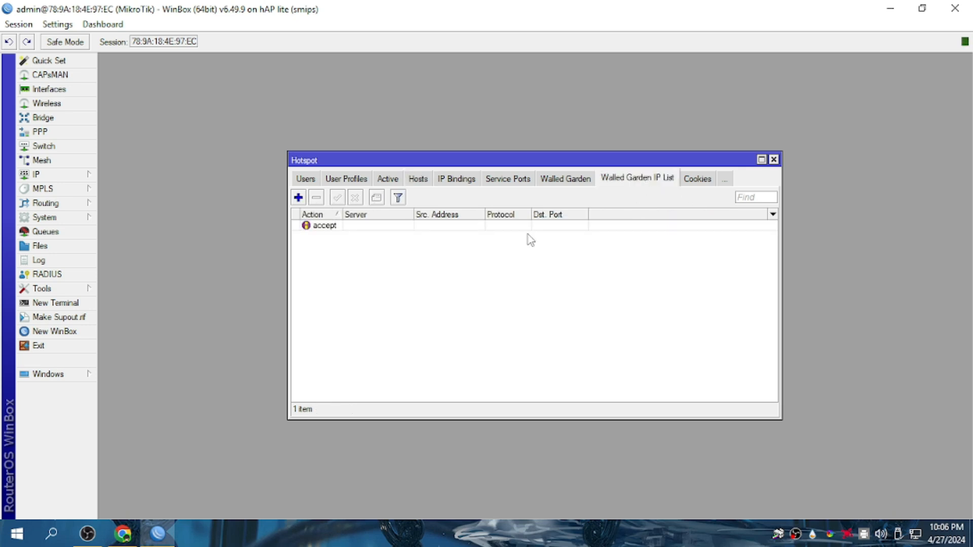
{"action": "left_click", "coordinate": [326, 229]}
{"action": "double_click", "coordinate": [326, 226]}
{"action": "left_click_drag", "start_coordinate": [530, 267], "coordinate": [522, 269]}
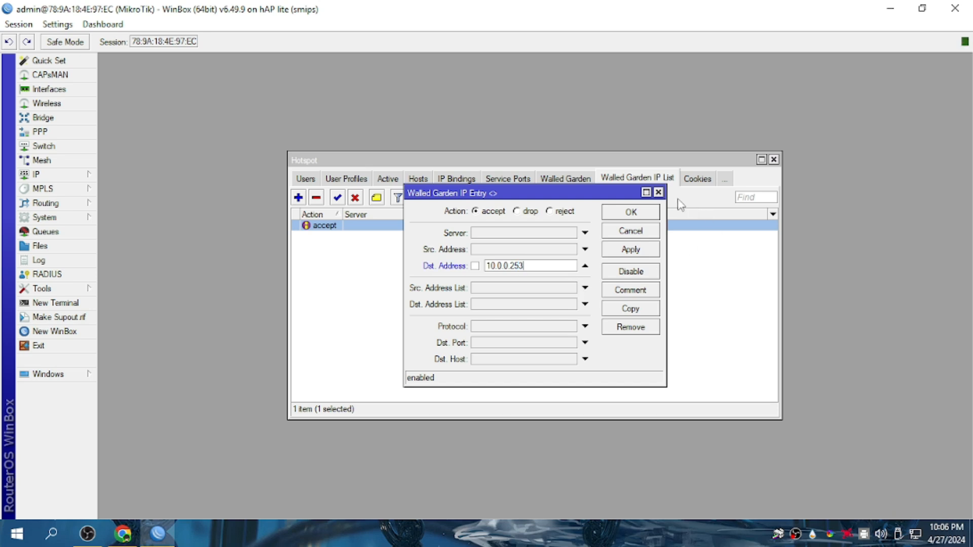
{"action": "left_click", "coordinate": [659, 192]}
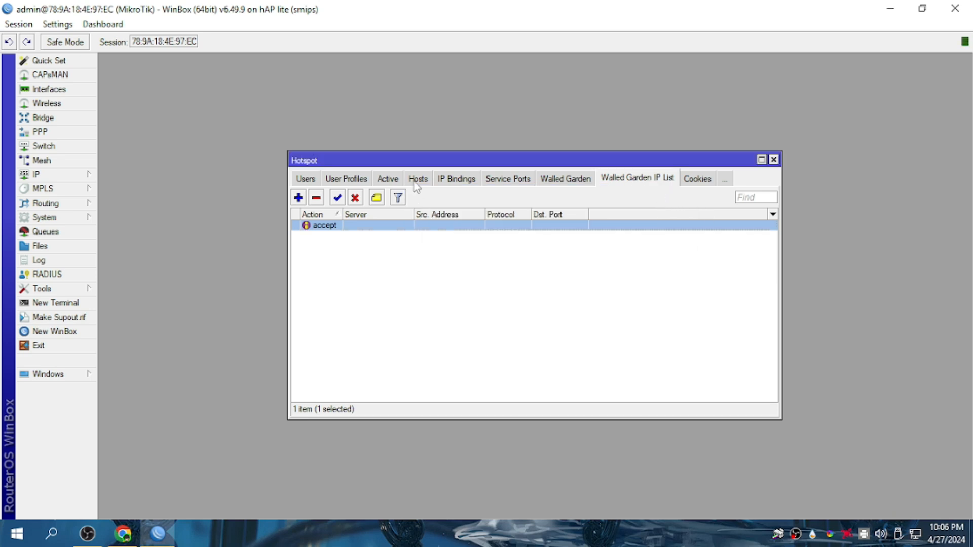
{"action": "left_click", "coordinate": [418, 180]}
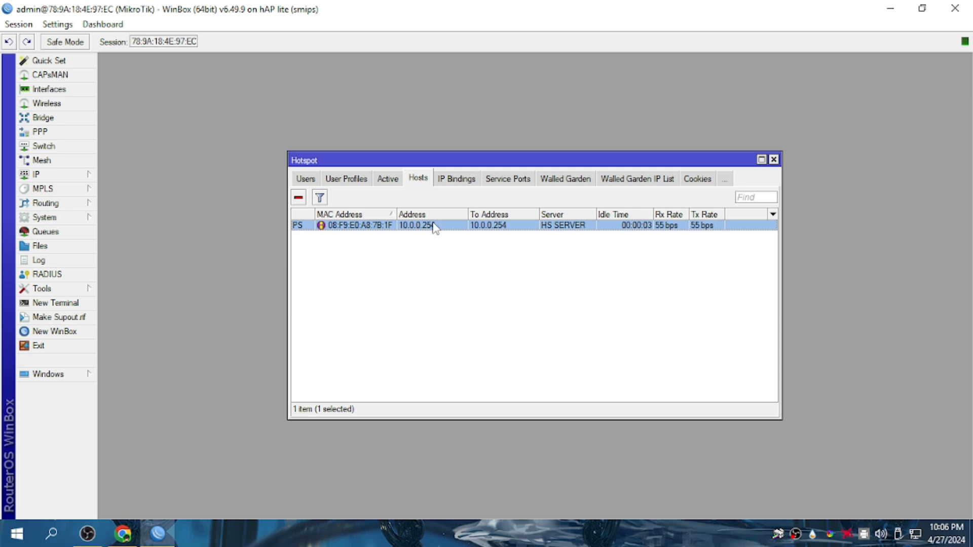
{"action": "left_click", "coordinate": [651, 177]}
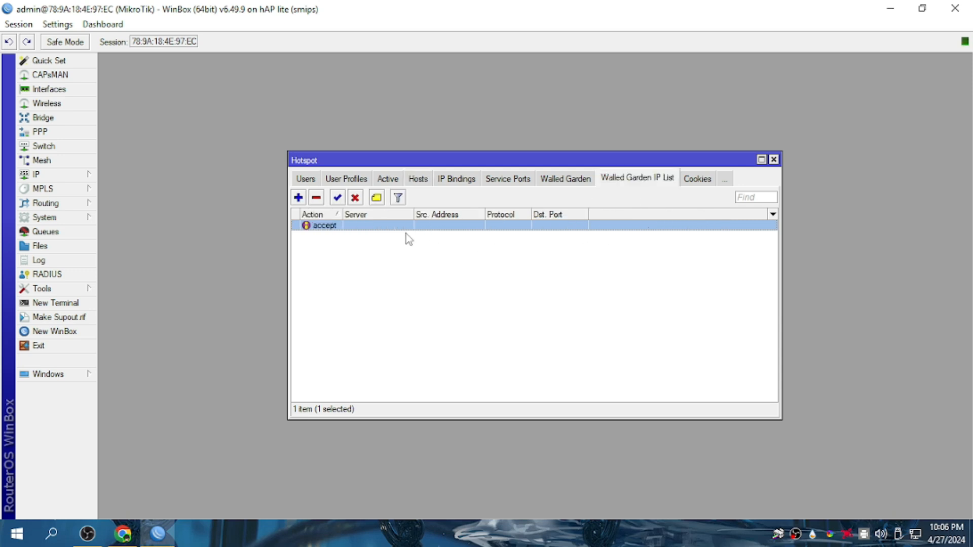
{"action": "left_click", "coordinate": [414, 181]}
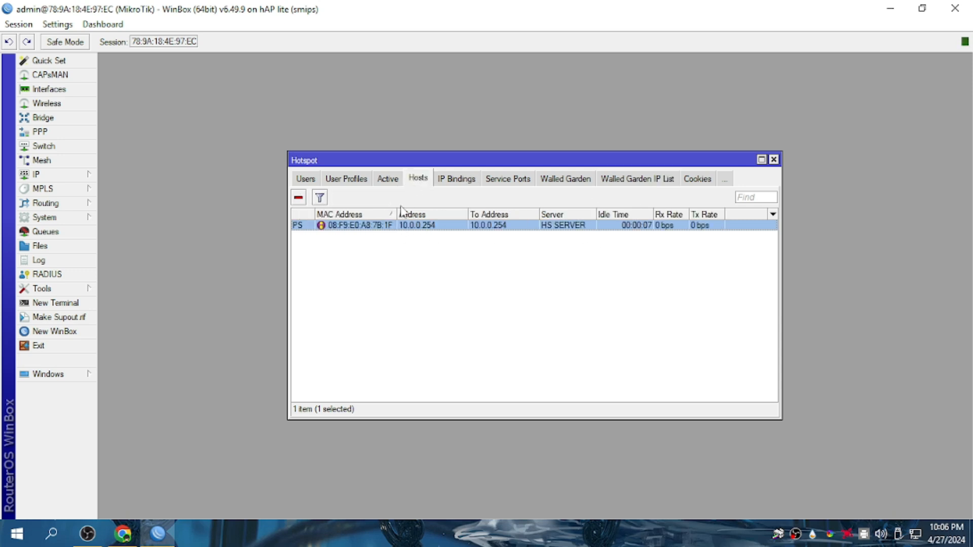
{"action": "left_click", "coordinate": [630, 177]}
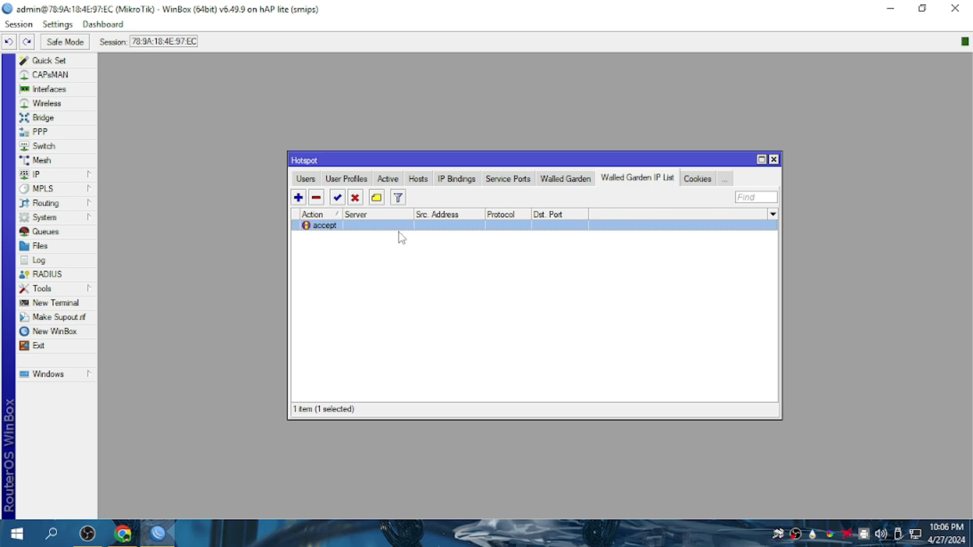
{"action": "double_click", "coordinate": [382, 233]}
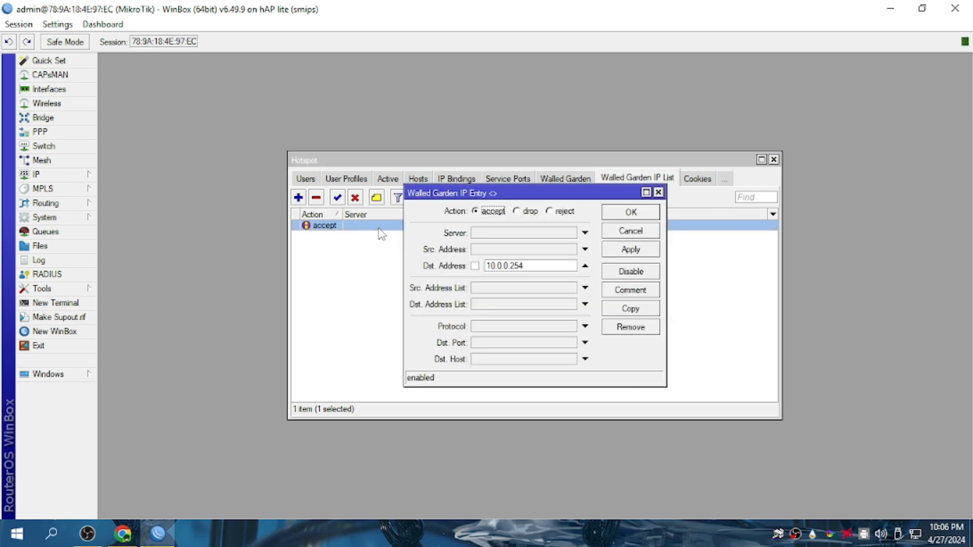
{"action": "left_click", "coordinate": [631, 211]}
{"action": "left_click", "coordinate": [40, 174]}
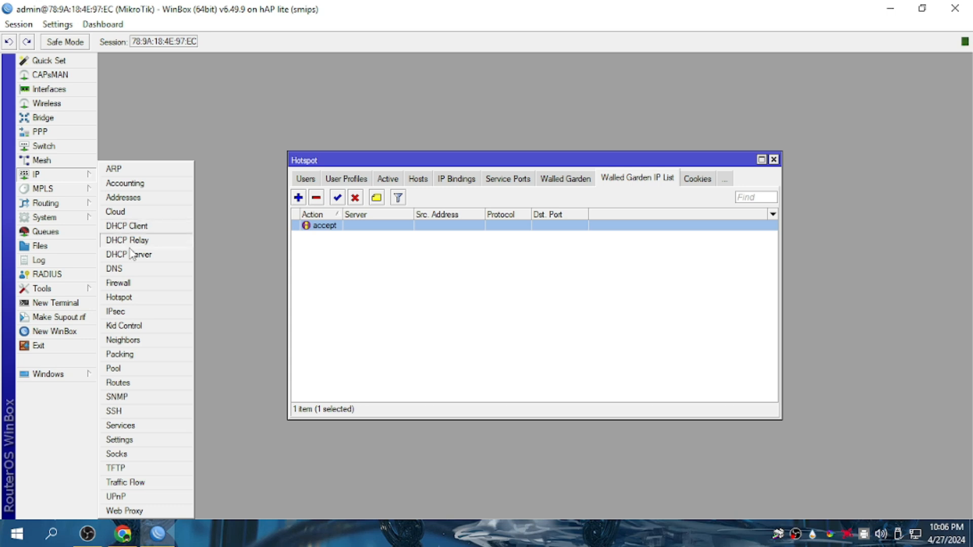
{"action": "left_click", "coordinate": [134, 284]}
{"action": "double_click", "coordinate": [273, 234]}
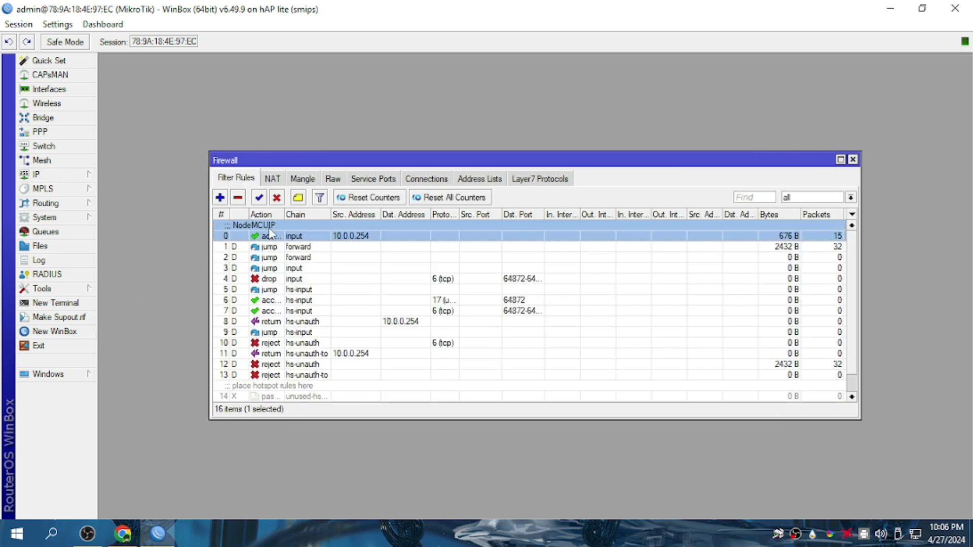
{"action": "left_click", "coordinate": [542, 159]}
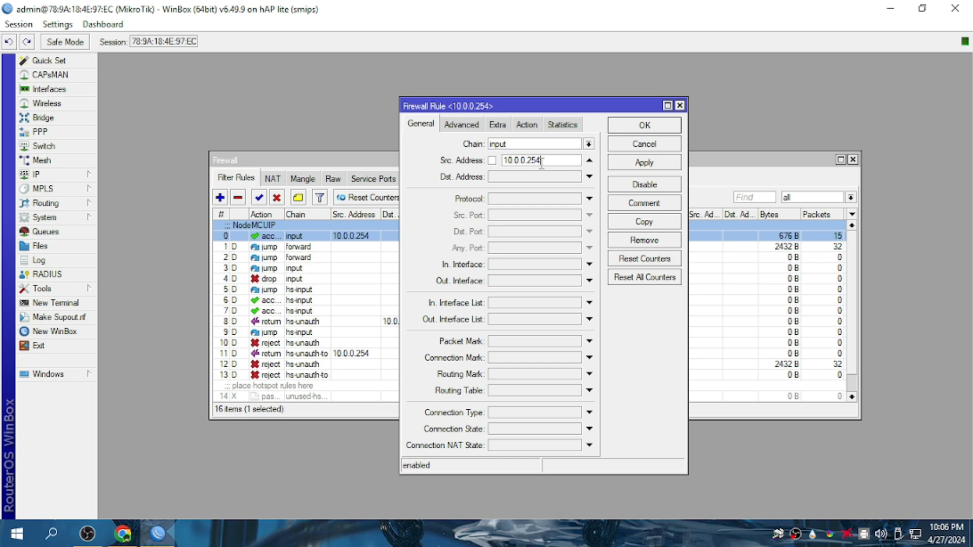
{"action": "left_click", "coordinate": [679, 106]}
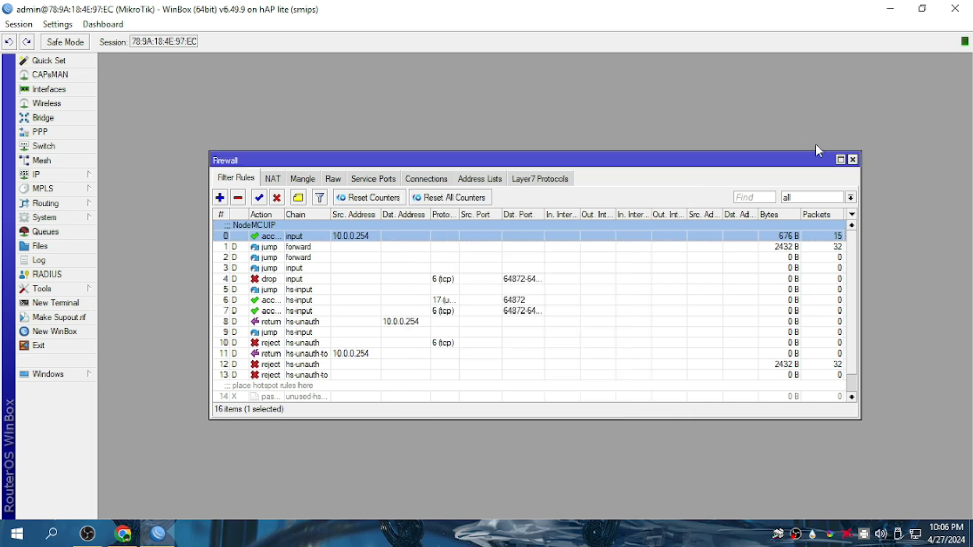
{"action": "left_click", "coordinate": [854, 160]}
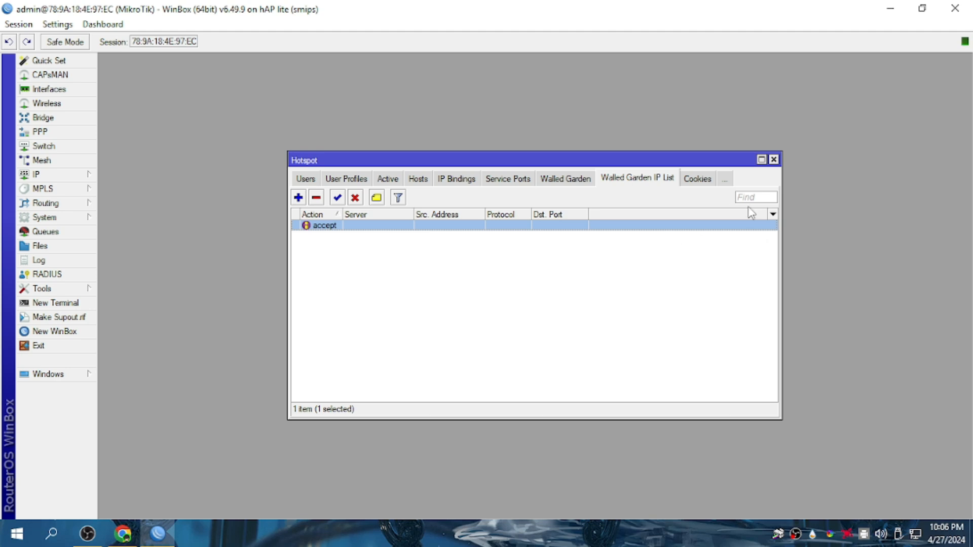
Set the wlan1 wireless interface to ap bridge mode and enable it.
{"action": "left_click", "coordinate": [774, 159]}
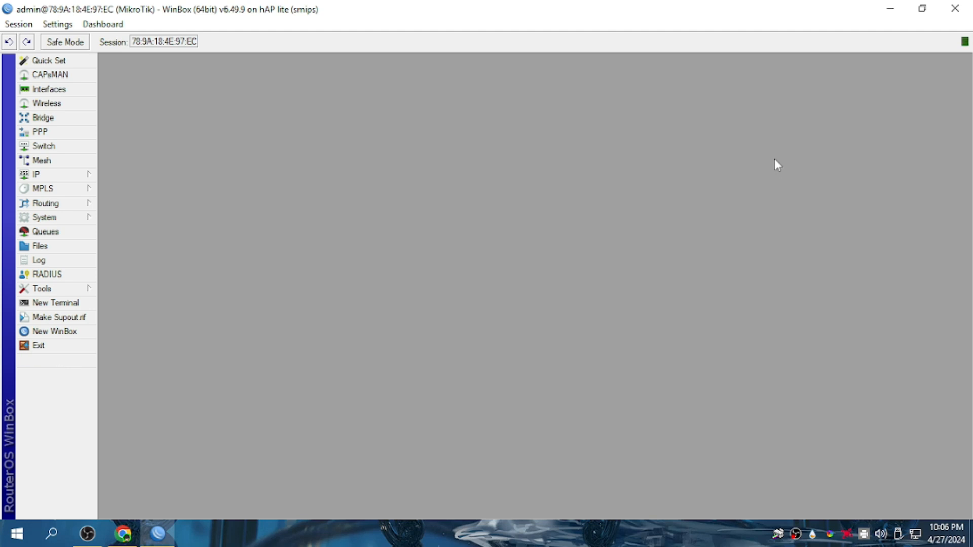
{"action": "left_click", "coordinate": [56, 89]}
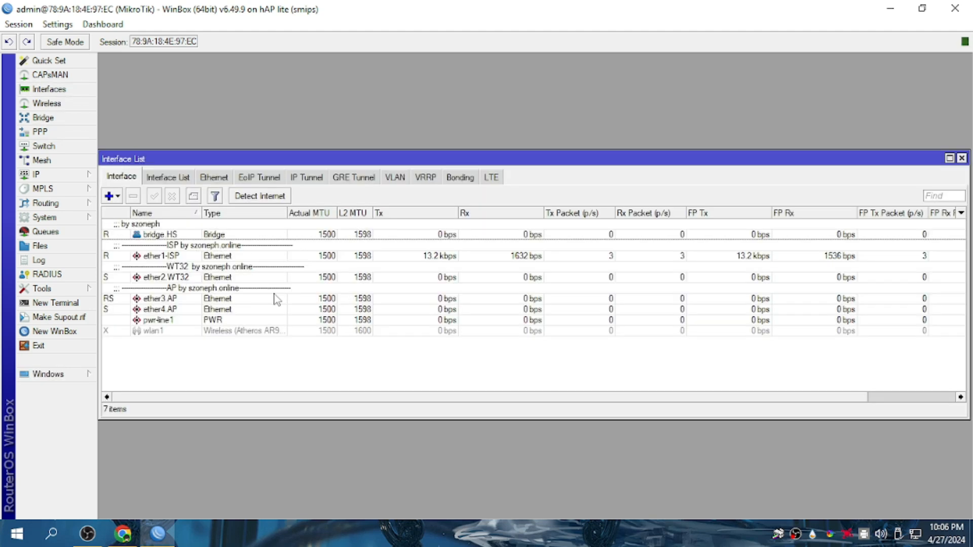
{"action": "double_click", "coordinate": [211, 332]}
{"action": "left_click", "coordinate": [467, 158]}
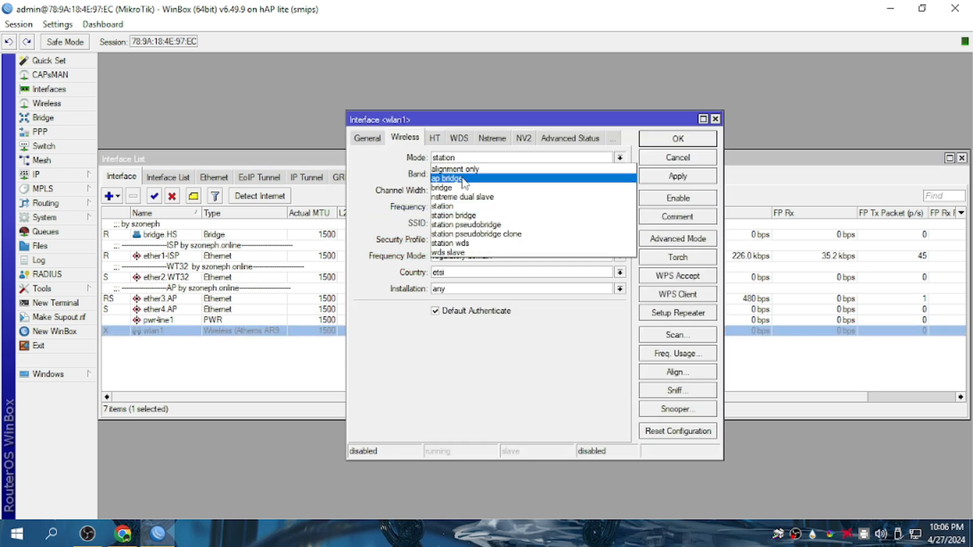
{"action": "left_click", "coordinate": [465, 179]}
{"action": "left_click", "coordinate": [671, 146]}
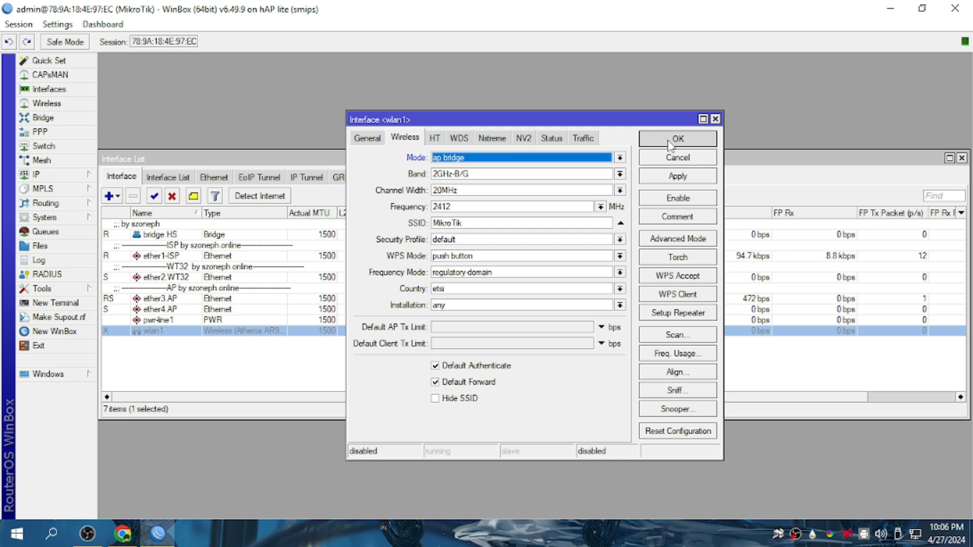
{"action": "double_click", "coordinate": [251, 337]}
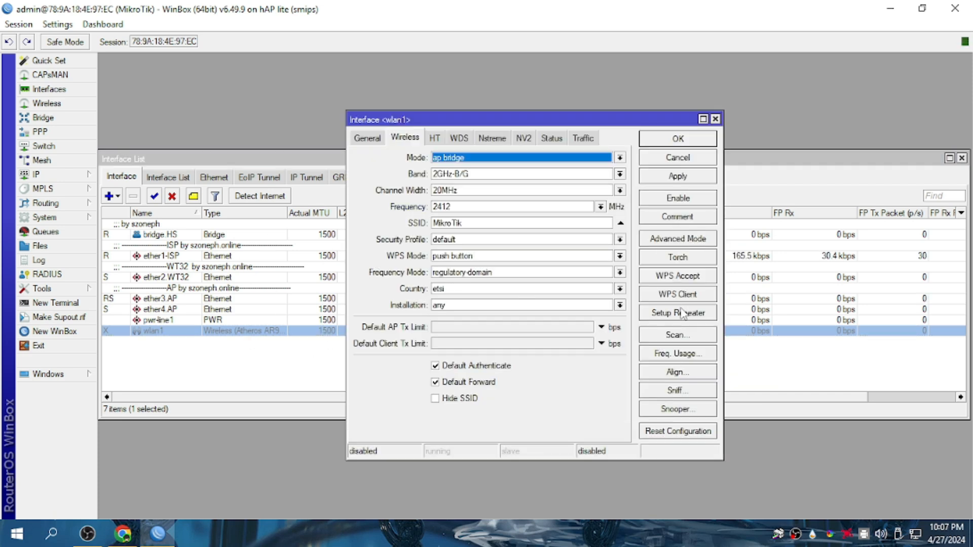
{"action": "left_click", "coordinate": [690, 199]}
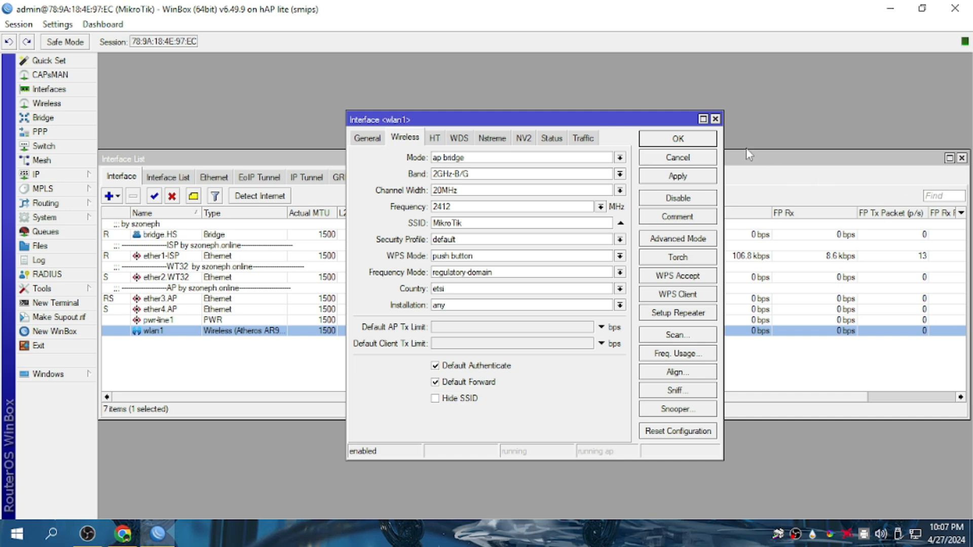
{"action": "left_click", "coordinate": [715, 119]}
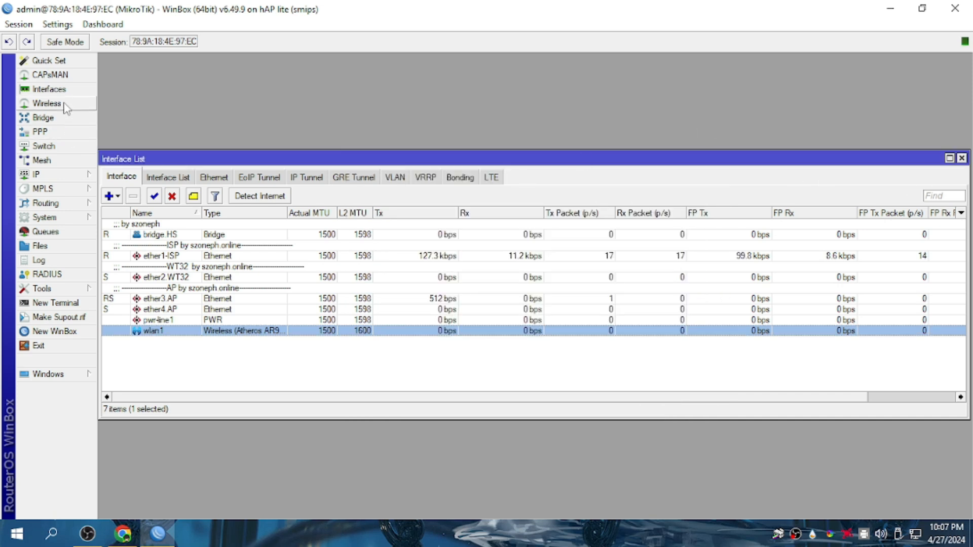
Add wlan1 as a port of bridge.HS and close the Bridge and Interface windows.
{"action": "left_click", "coordinate": [85, 176]}
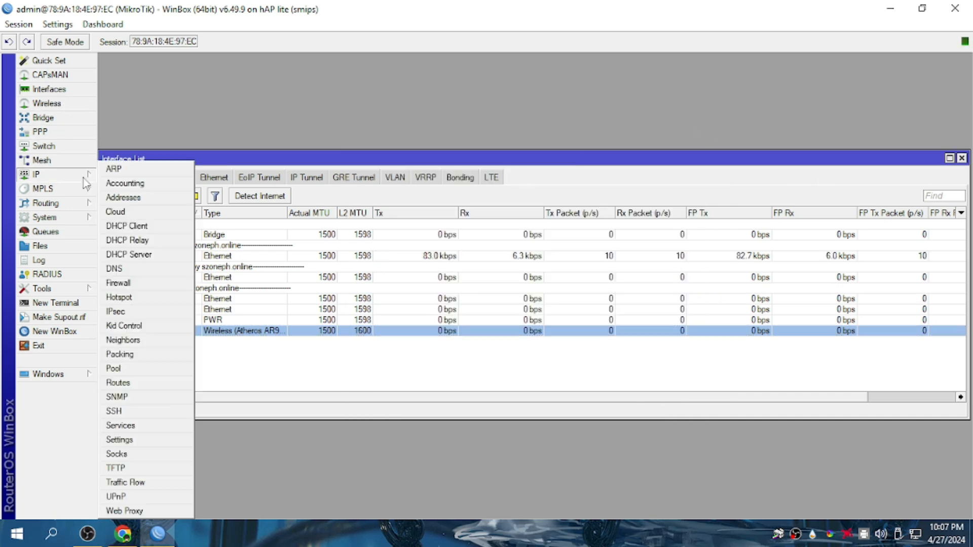
{"action": "left_click", "coordinate": [132, 255]}
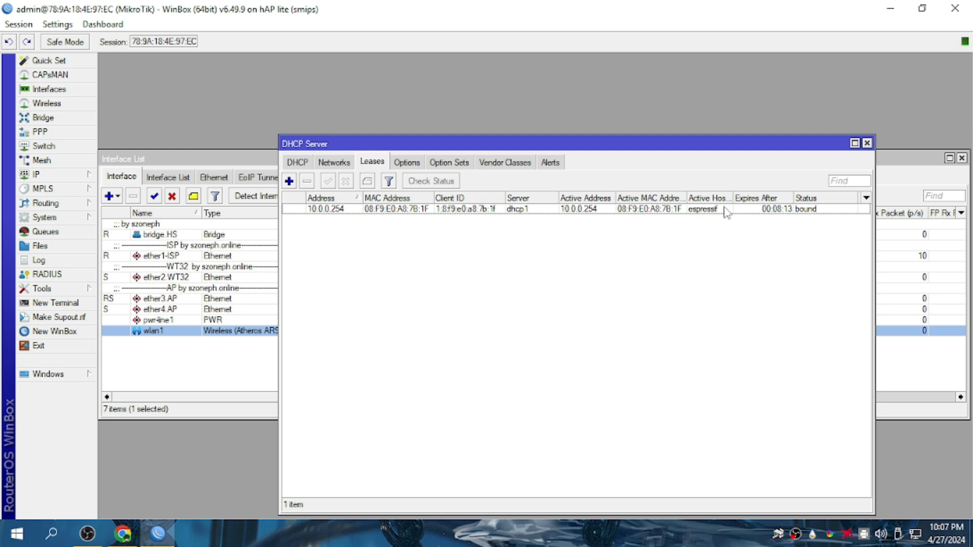
{"action": "left_click", "coordinate": [867, 144]}
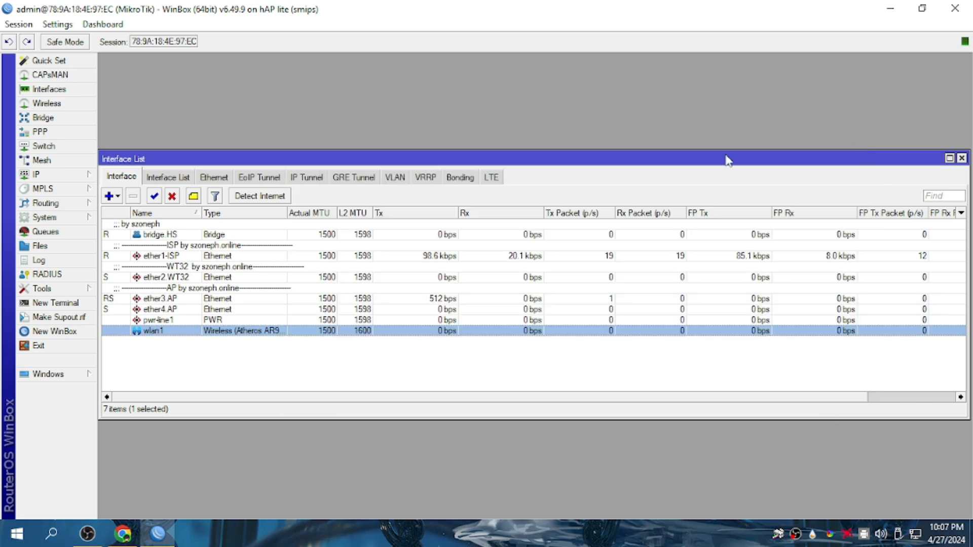
{"action": "left_click", "coordinate": [43, 118]}
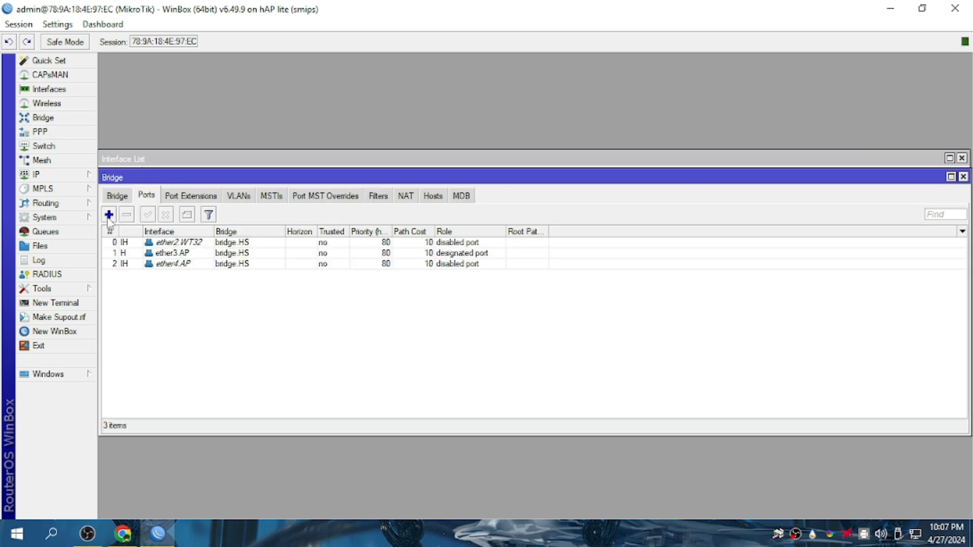
{"action": "left_click", "coordinate": [108, 215]}
{"action": "left_click", "coordinate": [519, 210]}
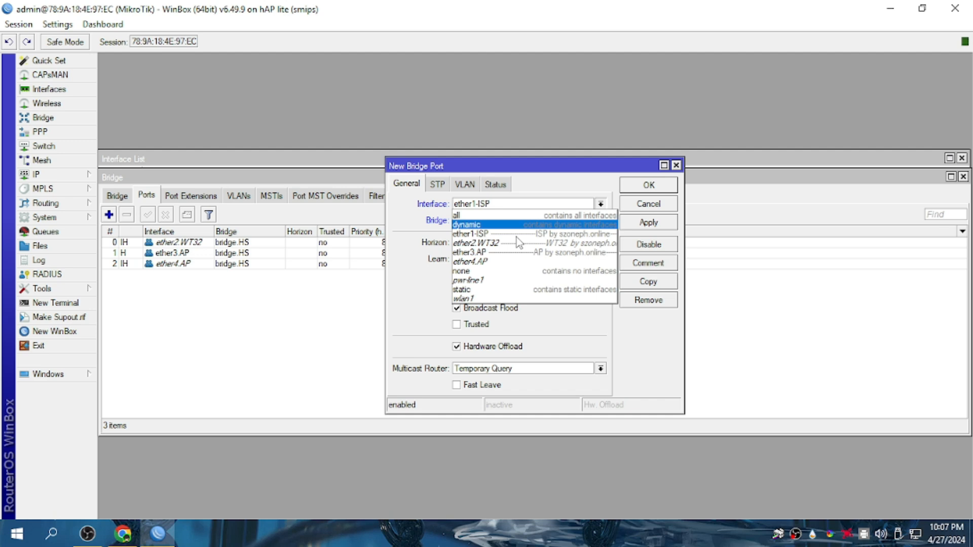
{"action": "left_click", "coordinate": [494, 300]}
{"action": "left_click", "coordinate": [649, 185]}
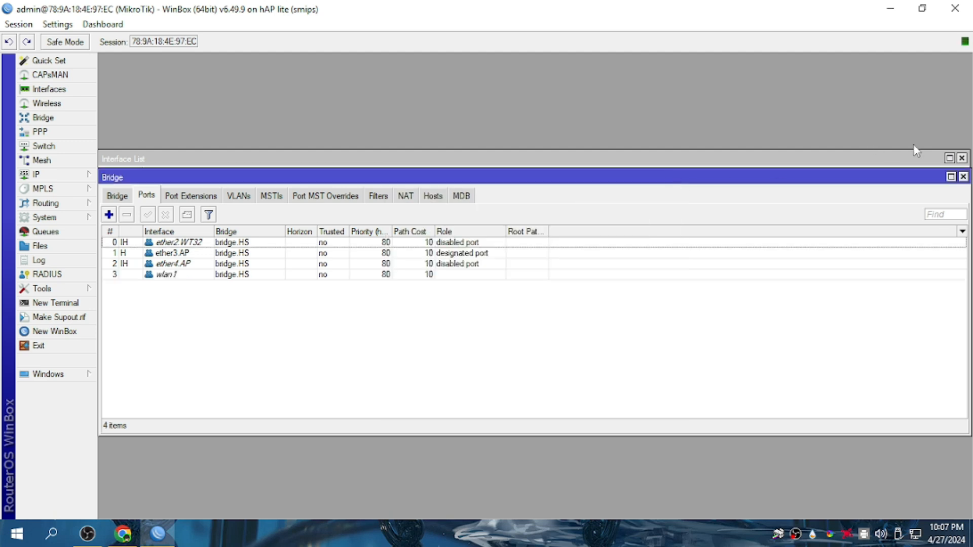
{"action": "left_click", "coordinate": [963, 176]}
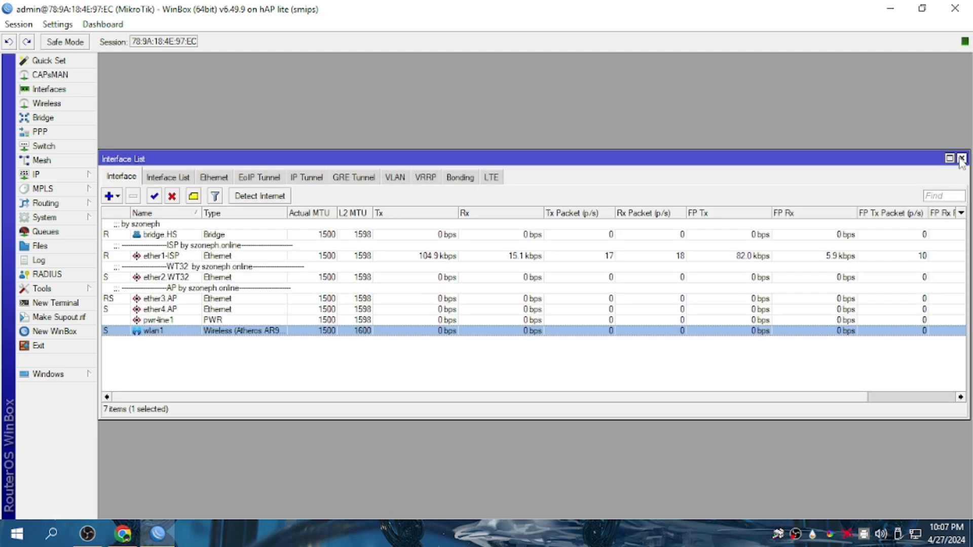
{"action": "left_click", "coordinate": [962, 159]}
Connect the PC to the open MikroTik Wi-Fi network and verify the connection.
{"action": "left_click", "coordinate": [916, 534]}
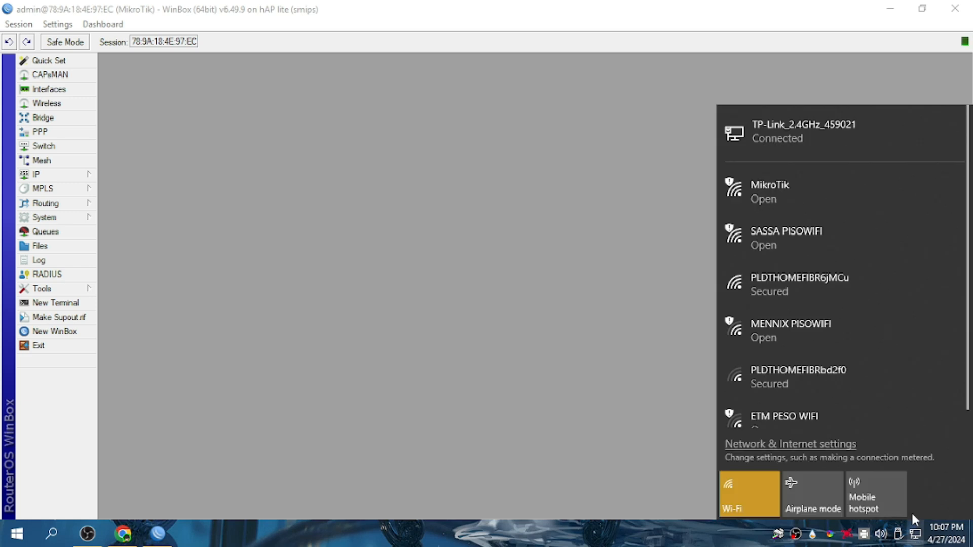
{"action": "left_click", "coordinate": [796, 178]}
{"action": "left_click", "coordinate": [901, 284]}
{"action": "left_click", "coordinate": [552, 279]}
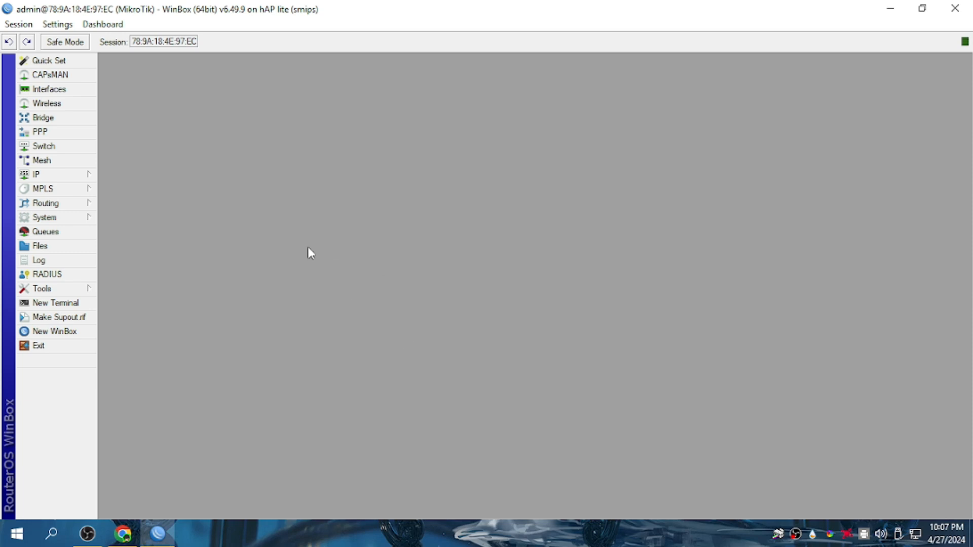
{"action": "left_click", "coordinate": [915, 534]}
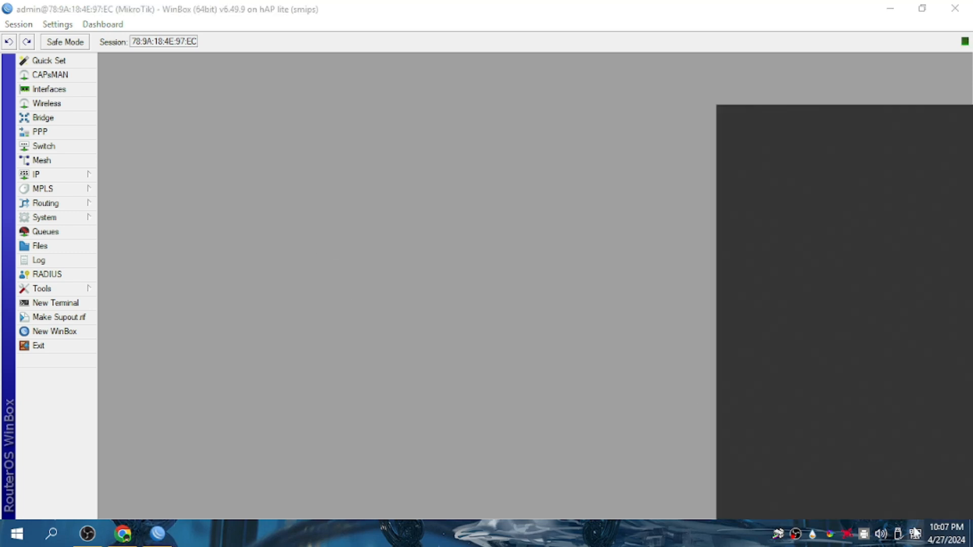
{"action": "left_click", "coordinate": [449, 324]}
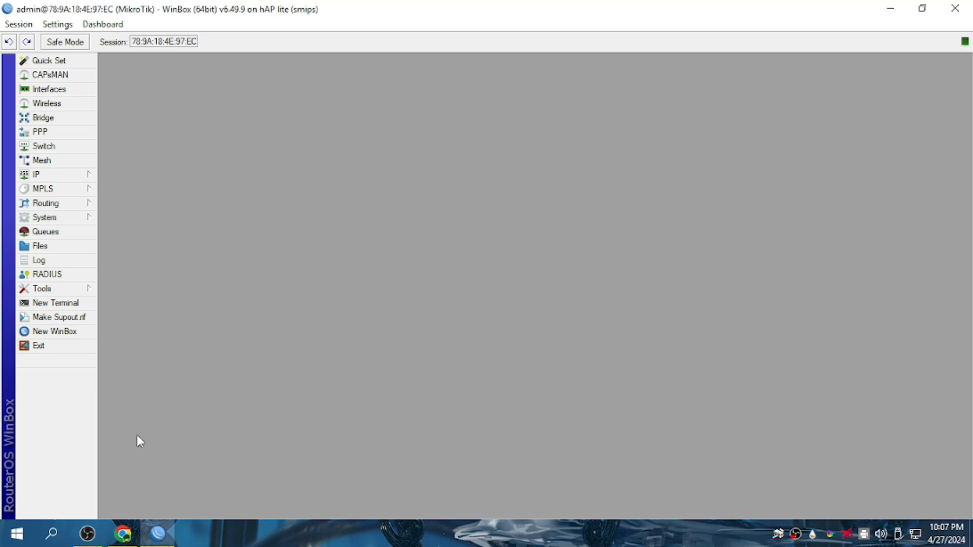
Load the JuanFi portal at 10.0.0.1 in a new Chrome tab.
{"action": "left_click", "coordinate": [123, 534]}
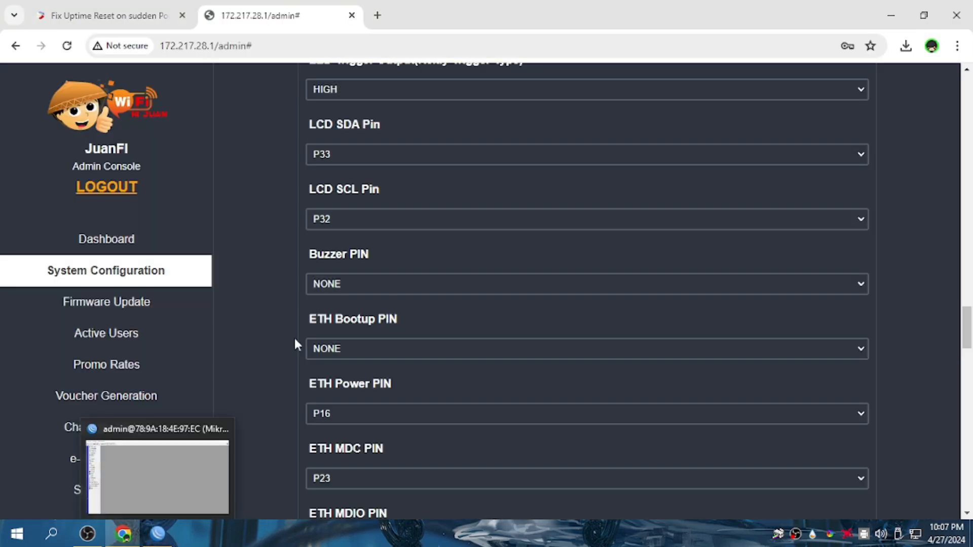
{"action": "left_click", "coordinate": [377, 15]}
{"action": "type", "text": "10"}
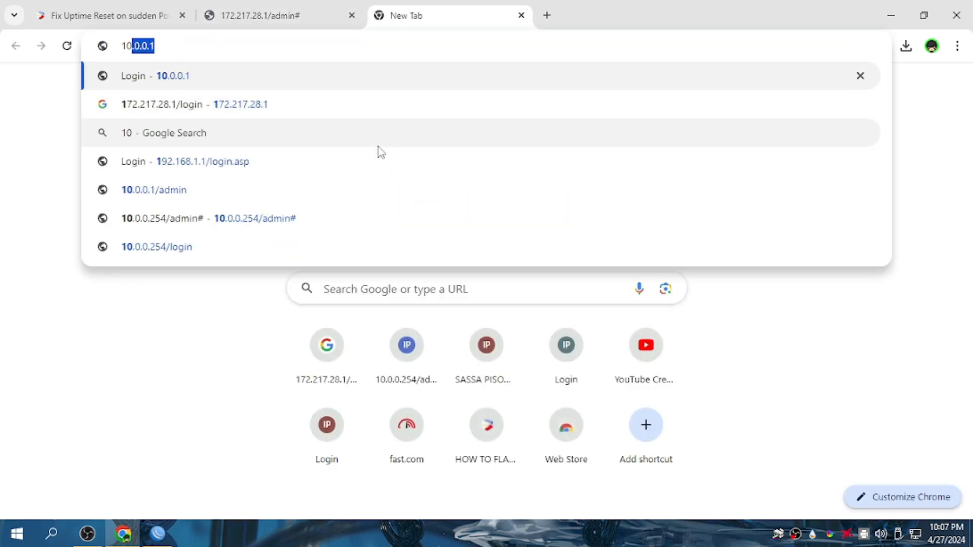
{"action": "type", "text": ".0.0.1"}
{"action": "key", "text": "Return"}
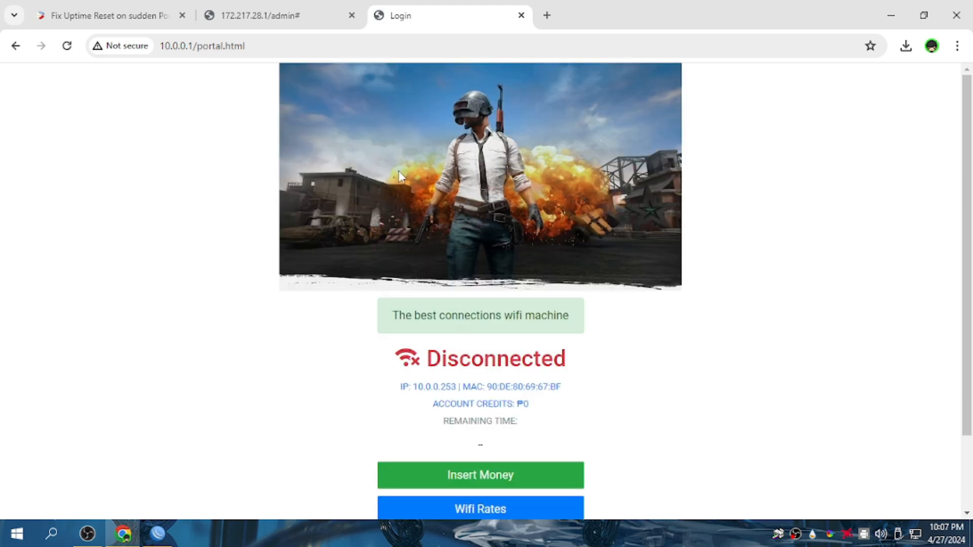
{"action": "scroll", "coordinate": [396, 206], "scroll_direction": "down", "scroll_amount": 2}
Confirm Main Vendo shows IP 10.0.0.254, cancel the coin insertion, and return to WinBox.
{"action": "left_click", "coordinate": [501, 391]}
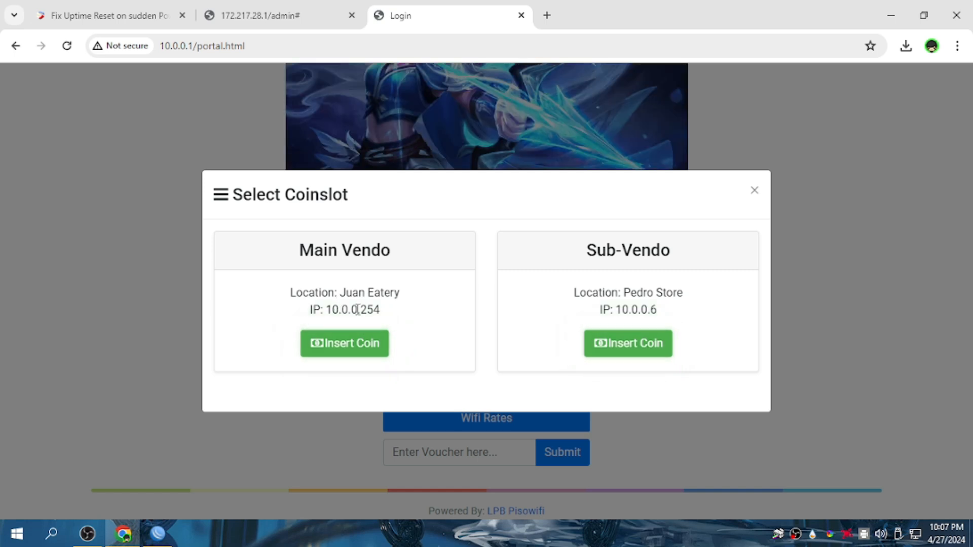
{"action": "left_click_drag", "start_coordinate": [382, 313], "coordinate": [296, 312]}
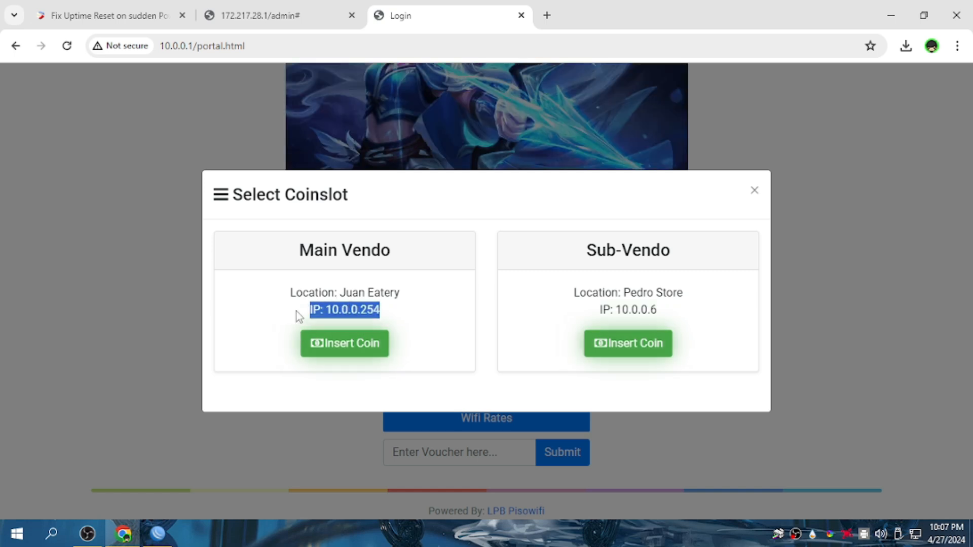
{"action": "left_click", "coordinate": [450, 386]}
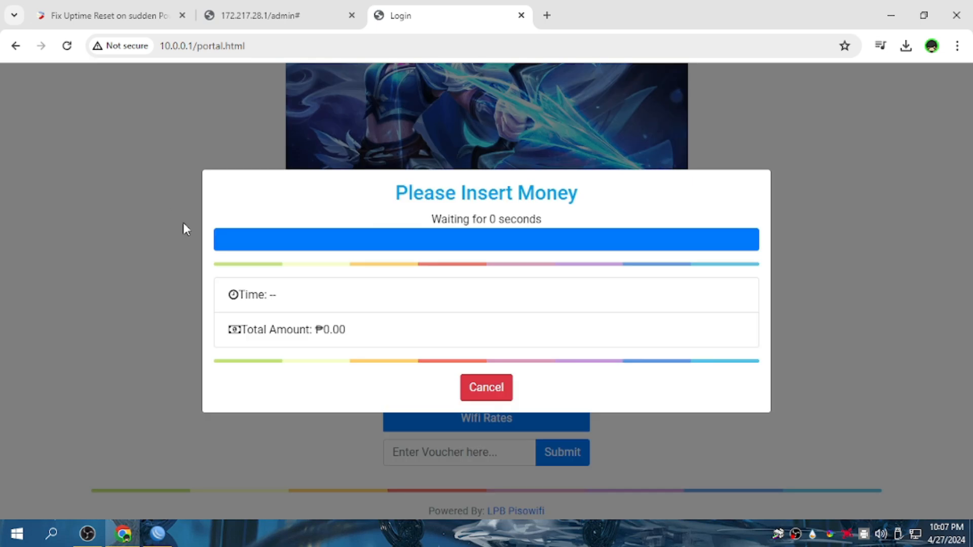
{"action": "left_click", "coordinate": [487, 389]}
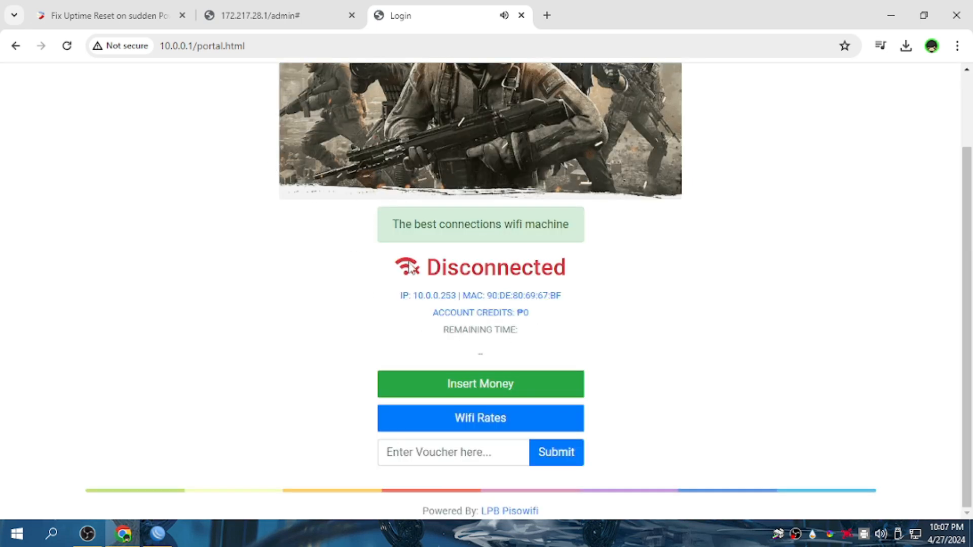
{"action": "mouse_move", "coordinate": [123, 533]}
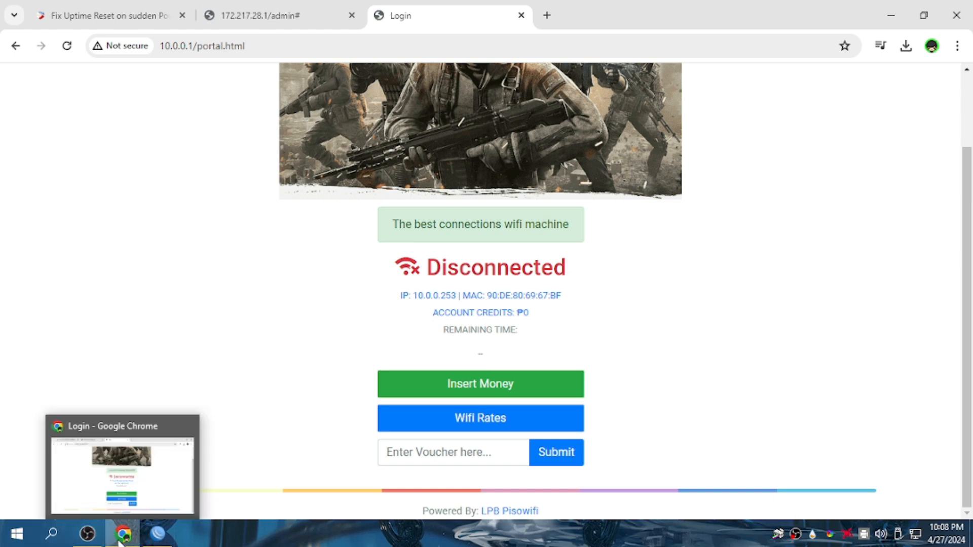
{"action": "left_click", "coordinate": [158, 533]}
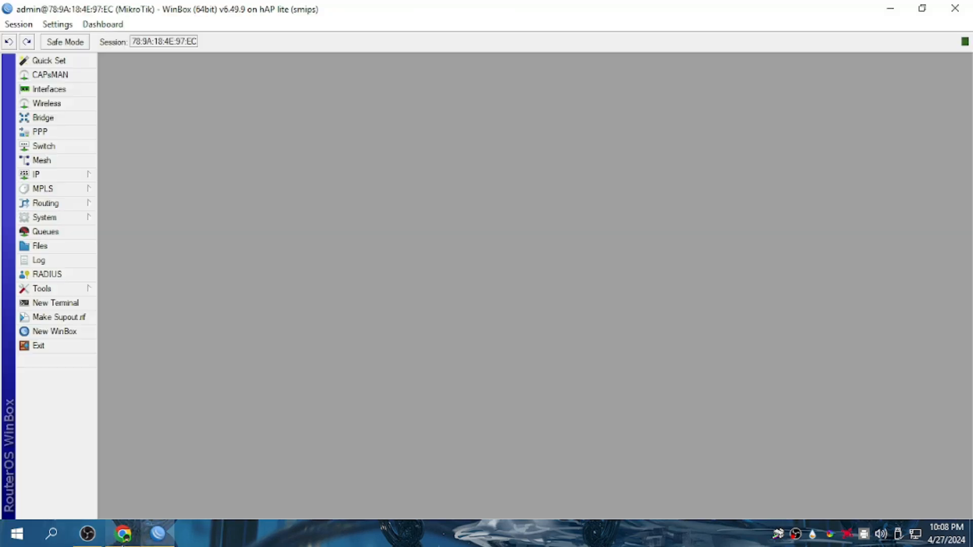
Browse File Explorer to the Pisowifi\portals folder on APPS (G:).
{"action": "left_click", "coordinate": [890, 10]}
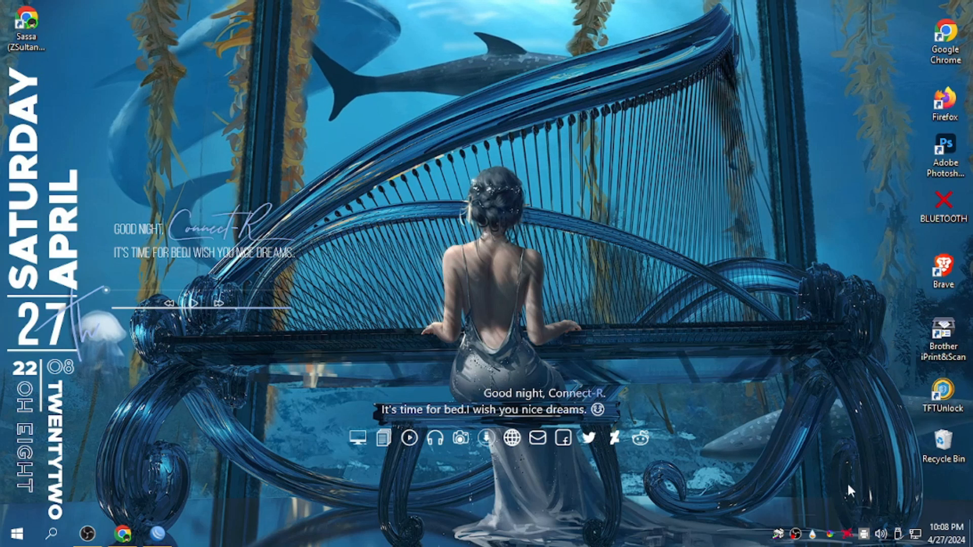
{"action": "left_click", "coordinate": [392, 443]}
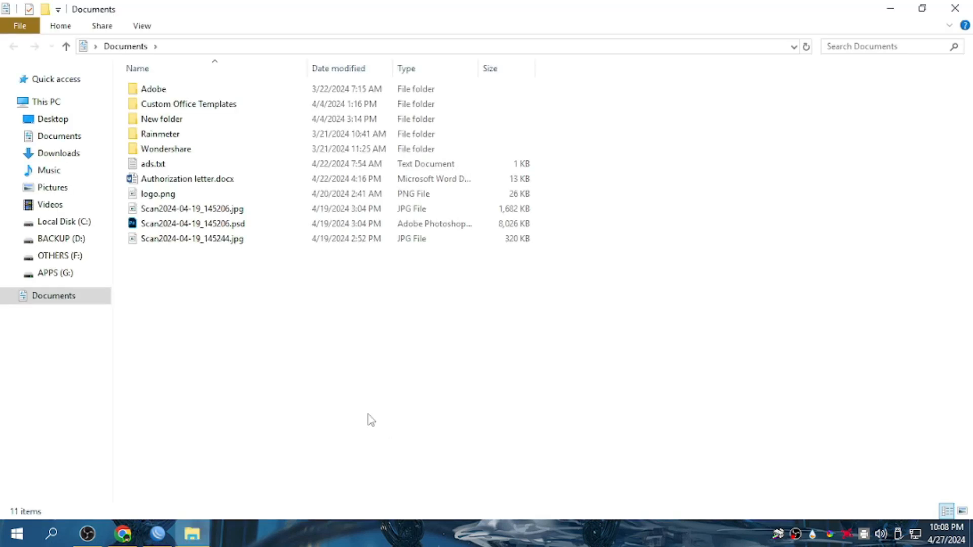
{"action": "left_click", "coordinate": [85, 244]}
{"action": "left_click", "coordinate": [64, 273]}
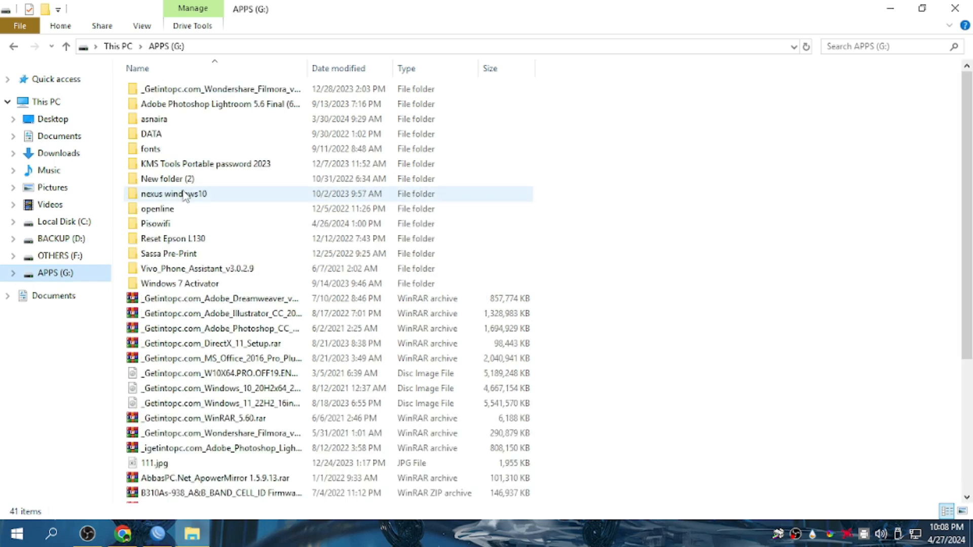
{"action": "double_click", "coordinate": [186, 223]}
{"action": "double_click", "coordinate": [179, 166]}
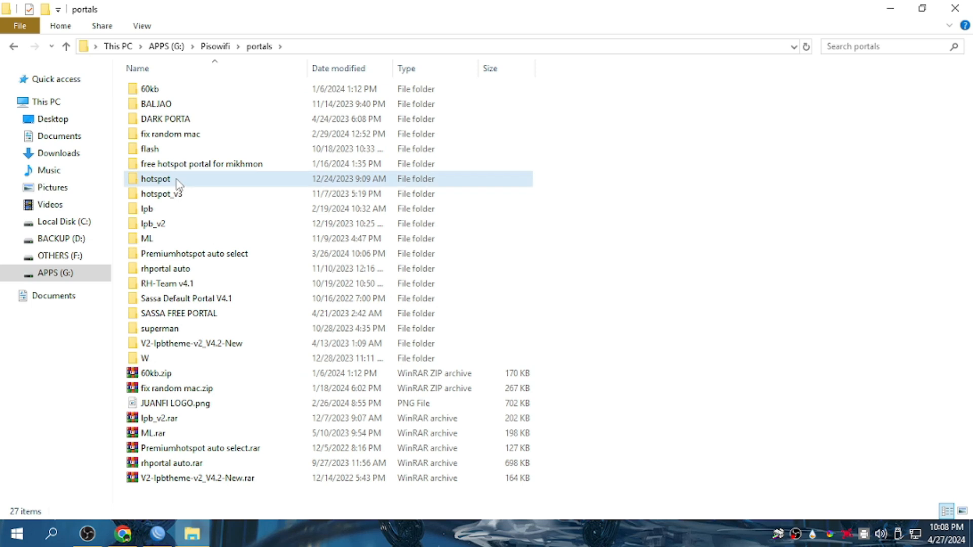
{"action": "double_click", "coordinate": [178, 183]}
{"action": "left_click", "coordinate": [15, 47]}
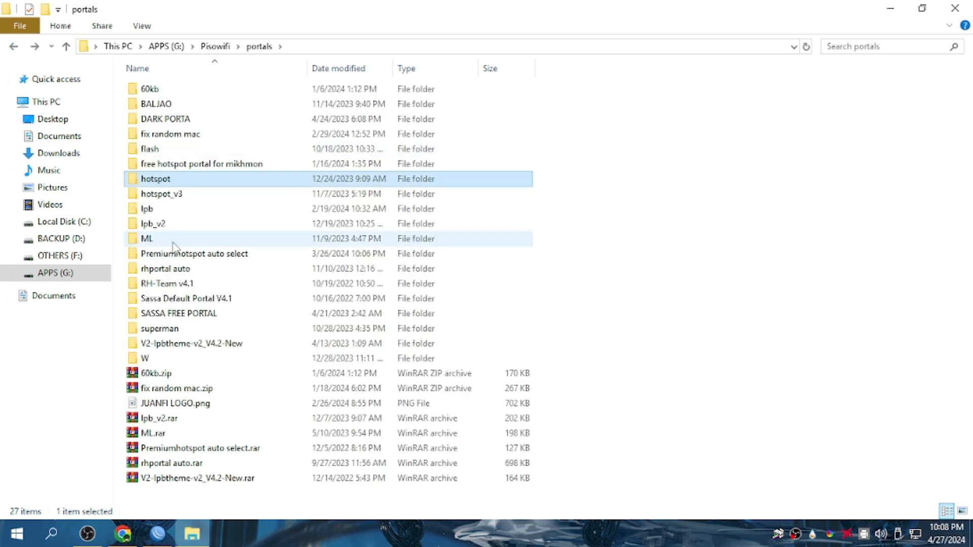
Navigate lpb > fix > flash > hotspot > hotspot > assets > js to reach config.js.
{"action": "double_click", "coordinate": [170, 211]}
{"action": "double_click", "coordinate": [150, 95]}
{"action": "double_click", "coordinate": [150, 95]}
{"action": "double_click", "coordinate": [150, 96]}
{"action": "double_click", "coordinate": [150, 95]}
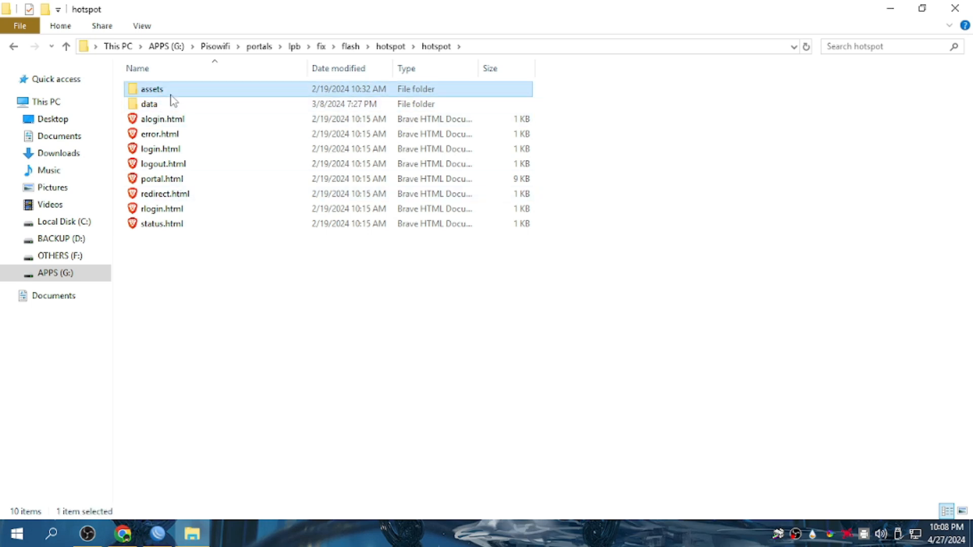
{"action": "double_click", "coordinate": [172, 95]}
{"action": "double_click", "coordinate": [144, 104]}
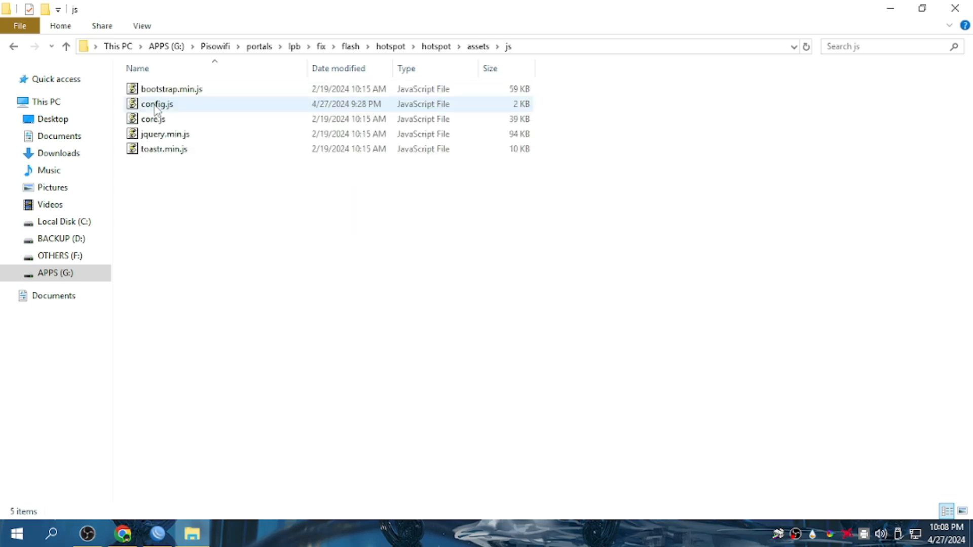
{"action": "right_click", "coordinate": [155, 104]}
Open config.js in Notepad, check vendoIp reads 10.0.0.254, then return to WinBox.
{"action": "left_click", "coordinate": [210, 131]}
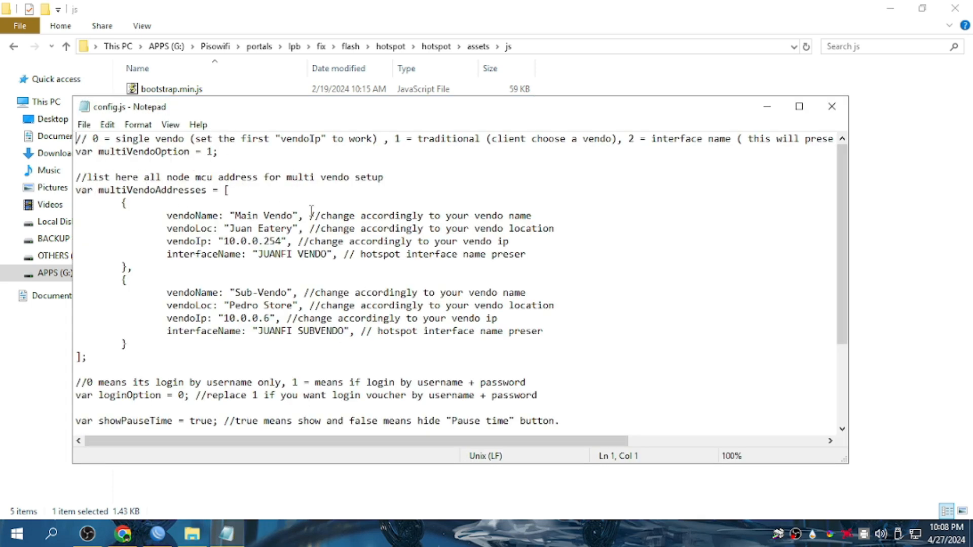
{"action": "left_click_drag", "start_coordinate": [284, 241], "coordinate": [226, 253]}
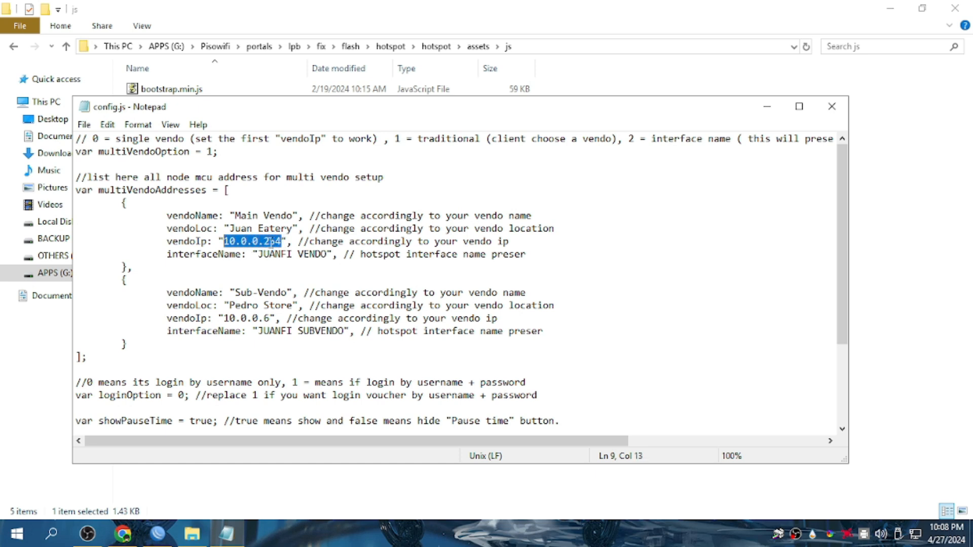
{"action": "left_click", "coordinate": [183, 490]}
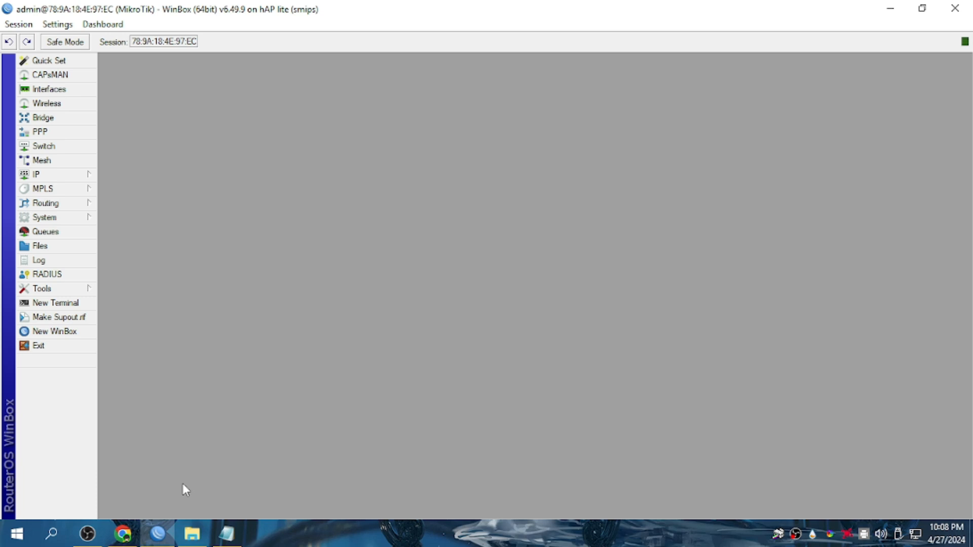
Show the Hotspot IP Bindings with the bypassed 10.0.0.254 vendo binding on HS SERVER.
{"action": "left_click", "coordinate": [72, 176]}
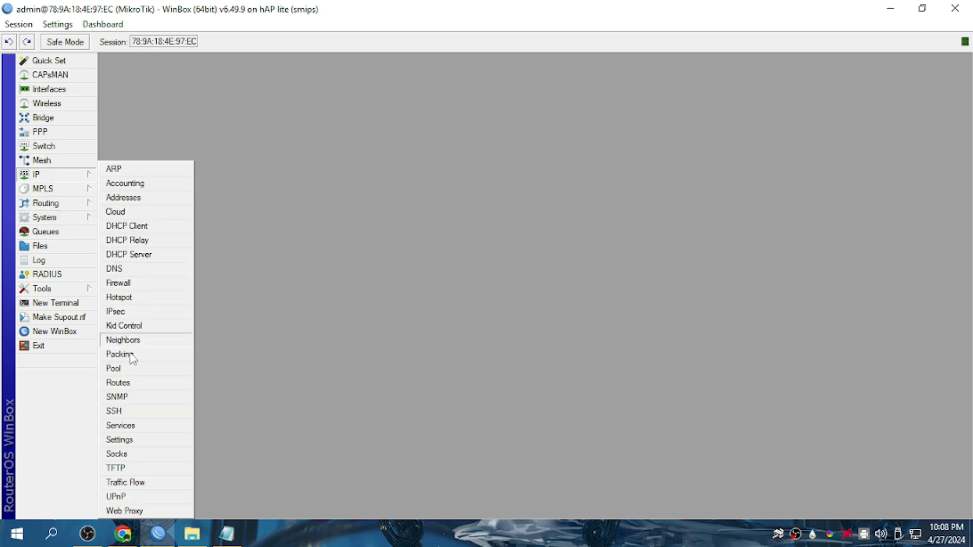
{"action": "left_click", "coordinate": [61, 174]}
{"action": "left_click", "coordinate": [131, 298]}
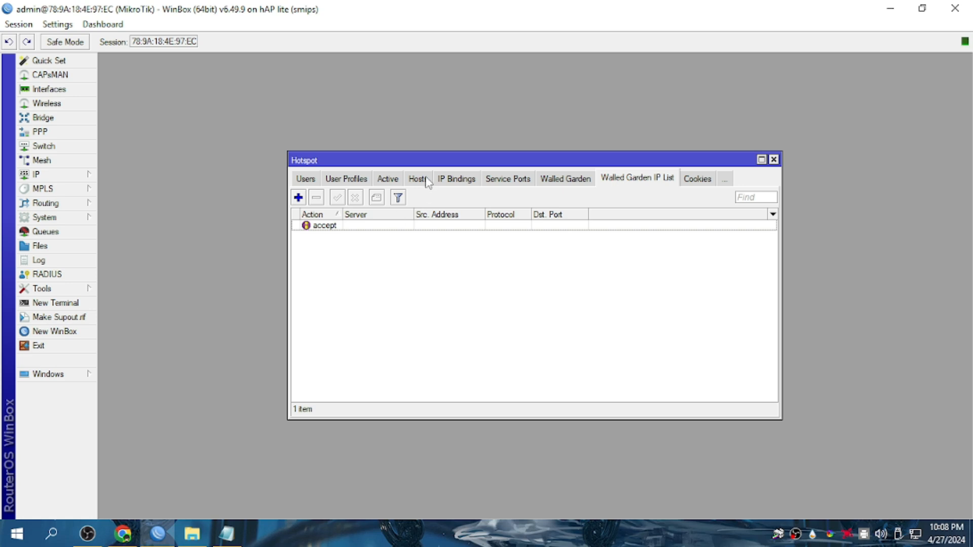
{"action": "left_click", "coordinate": [457, 179]}
{"action": "left_click", "coordinate": [370, 225]}
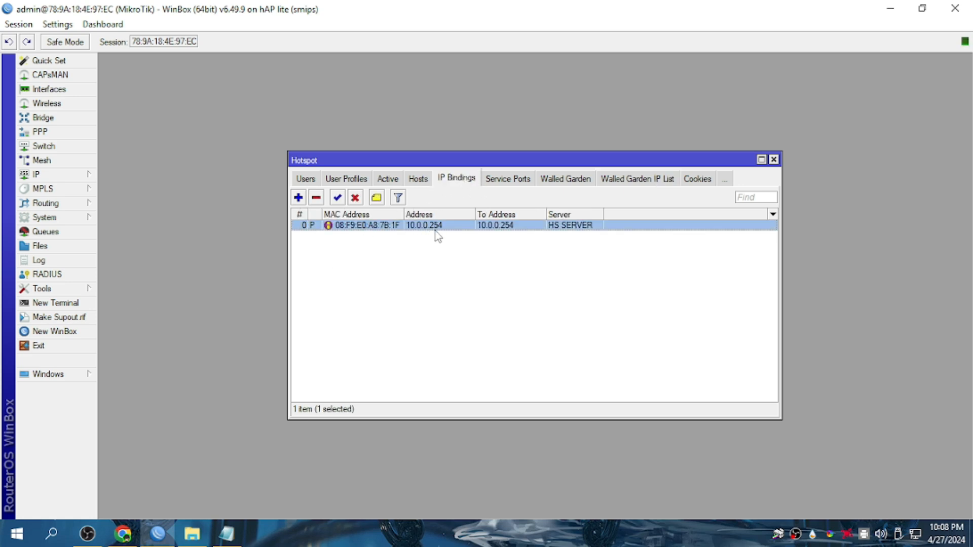
Save config.js with Main Vendo IP 10.0.0.254 and close Notepad.
{"action": "left_click", "coordinate": [227, 534]}
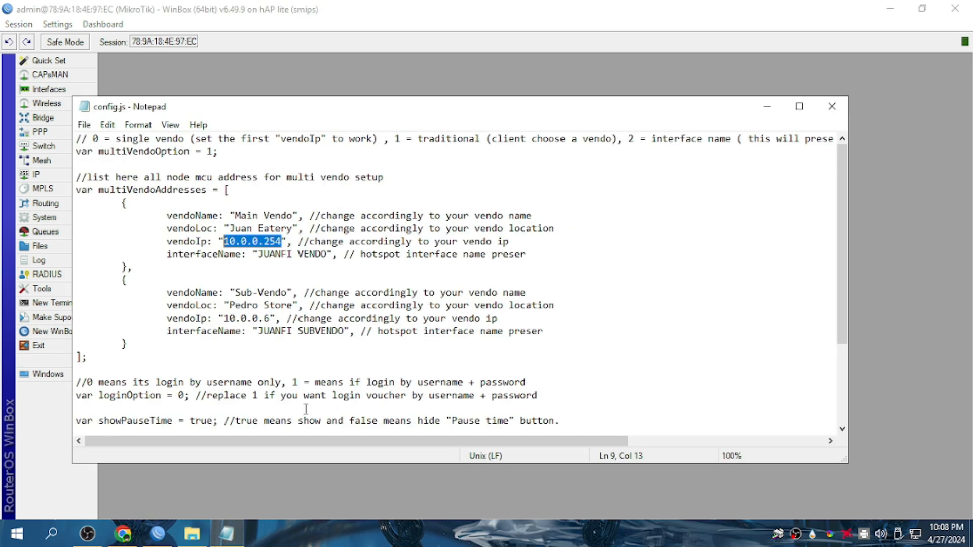
{"action": "left_click", "coordinate": [84, 126]}
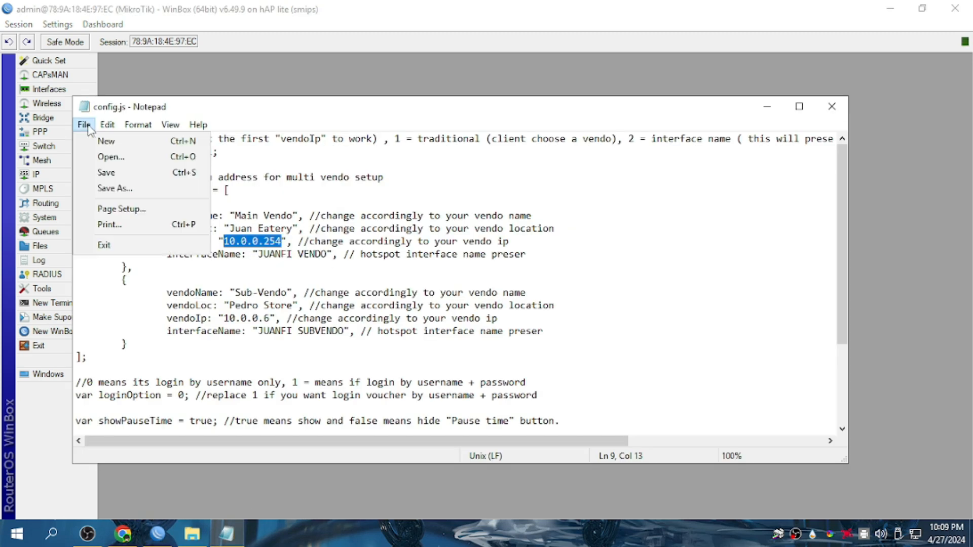
{"action": "left_click", "coordinate": [106, 173]}
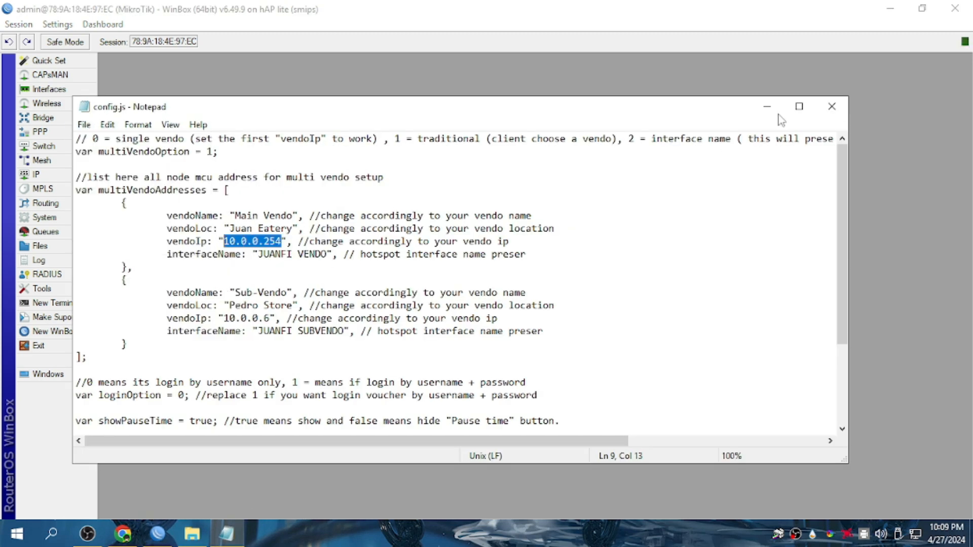
{"action": "left_click", "coordinate": [832, 106]}
Go back from the js folder to the folder holding hotspot and copy the hotspot folder.
{"action": "mouse_move", "coordinate": [123, 534]}
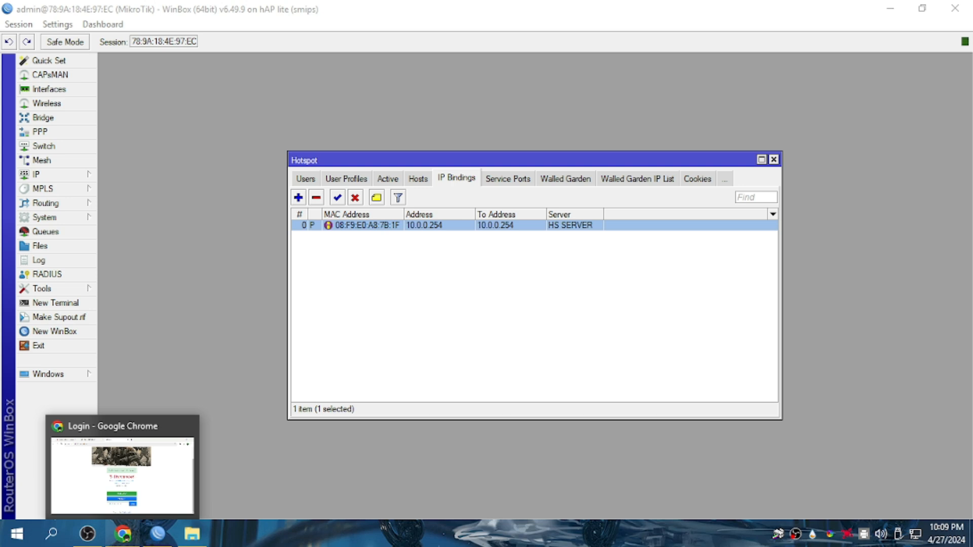
{"action": "left_click", "coordinate": [192, 534]}
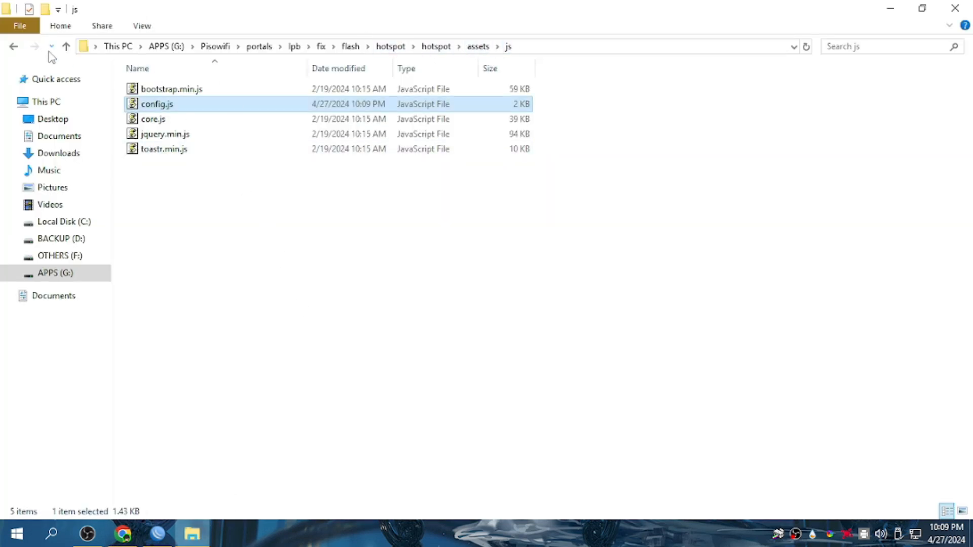
{"action": "left_click", "coordinate": [14, 48]}
{"action": "left_click", "coordinate": [13, 49]}
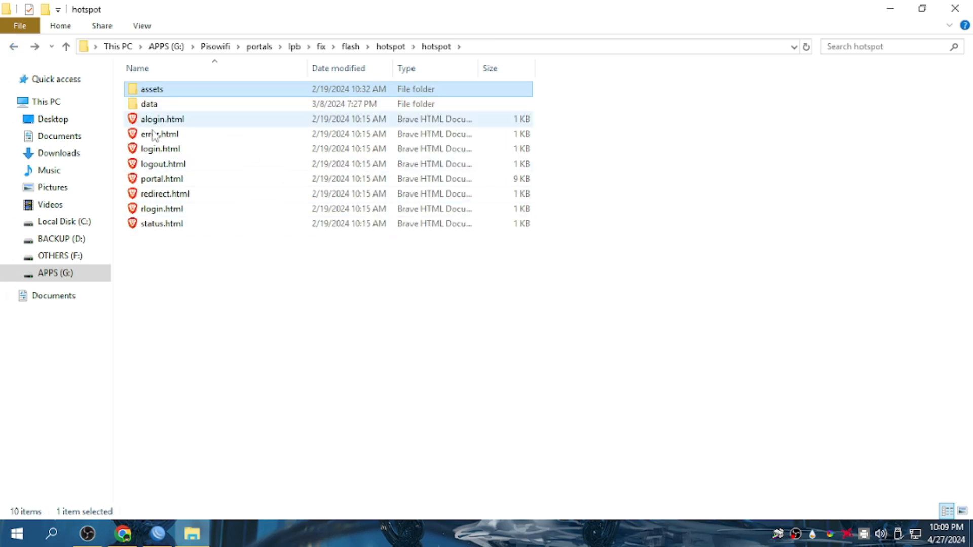
{"action": "left_click", "coordinate": [391, 46]}
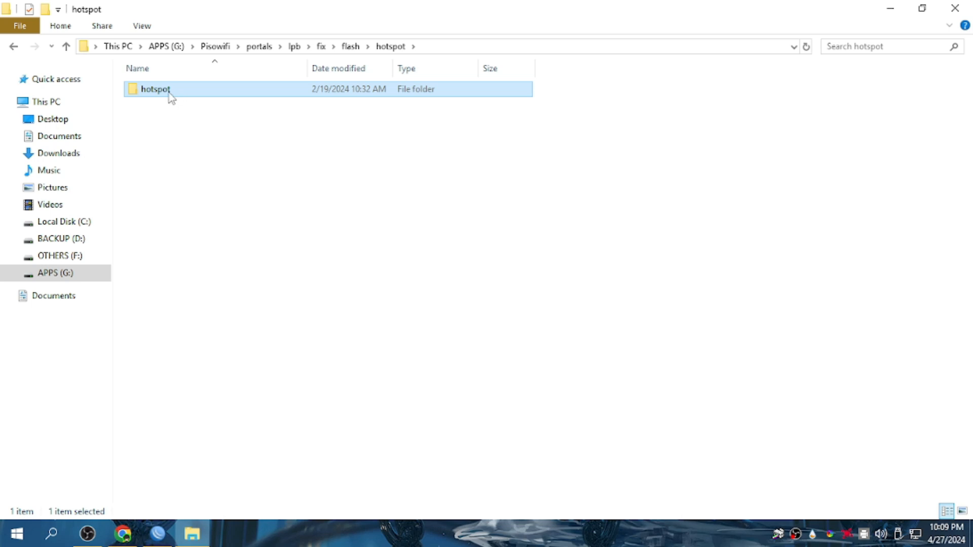
{"action": "right_click", "coordinate": [169, 94]}
{"action": "left_click", "coordinate": [227, 253]}
Browse to fix > flash > hotspot and copy the inner hotspot folder.
{"action": "left_click", "coordinate": [322, 46]}
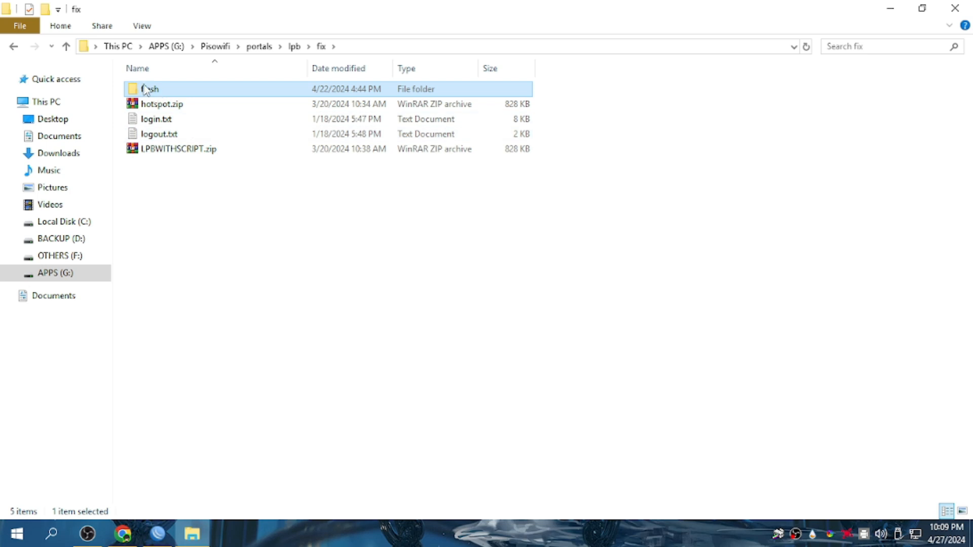
{"action": "double_click", "coordinate": [158, 89]}
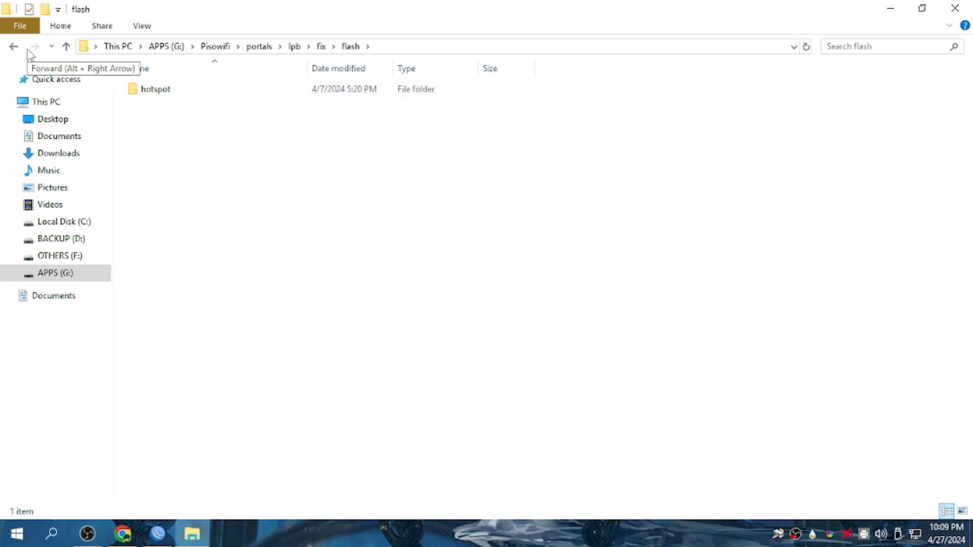
{"action": "double_click", "coordinate": [195, 96]}
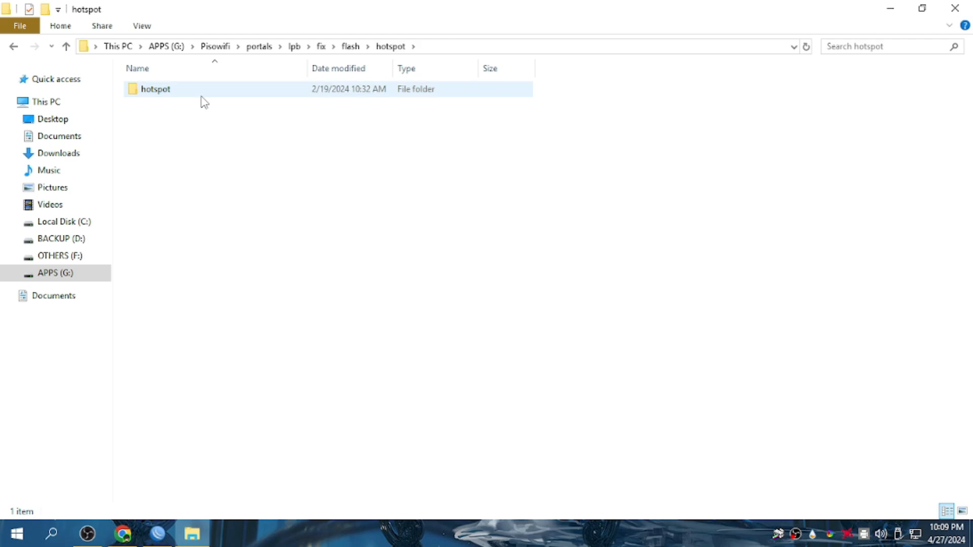
{"action": "left_click", "coordinate": [155, 90]}
{"action": "right_click", "coordinate": [154, 87]}
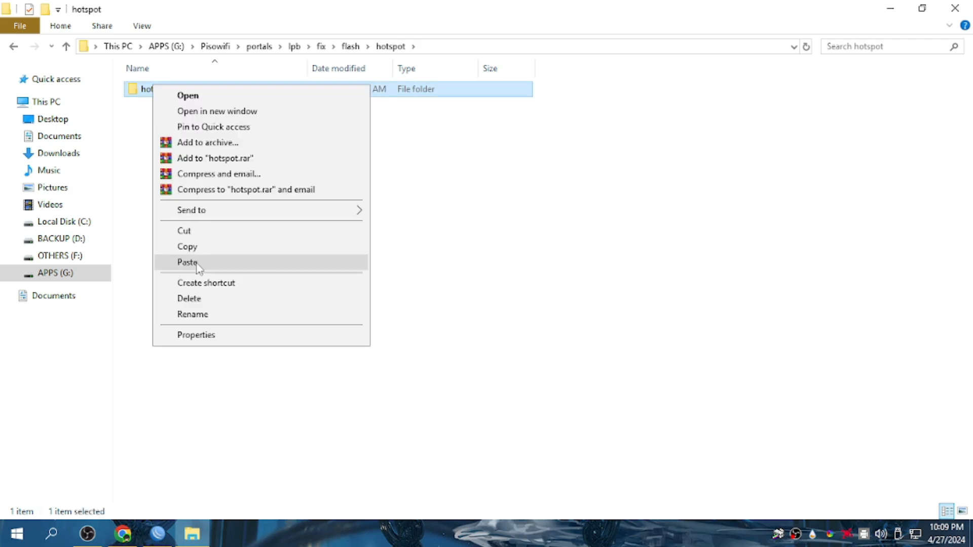
{"action": "left_click", "coordinate": [195, 245]}
Remove the old hotspot directory from the router's Files list and paste the copied hotspot folder.
{"action": "left_click", "coordinate": [158, 534]}
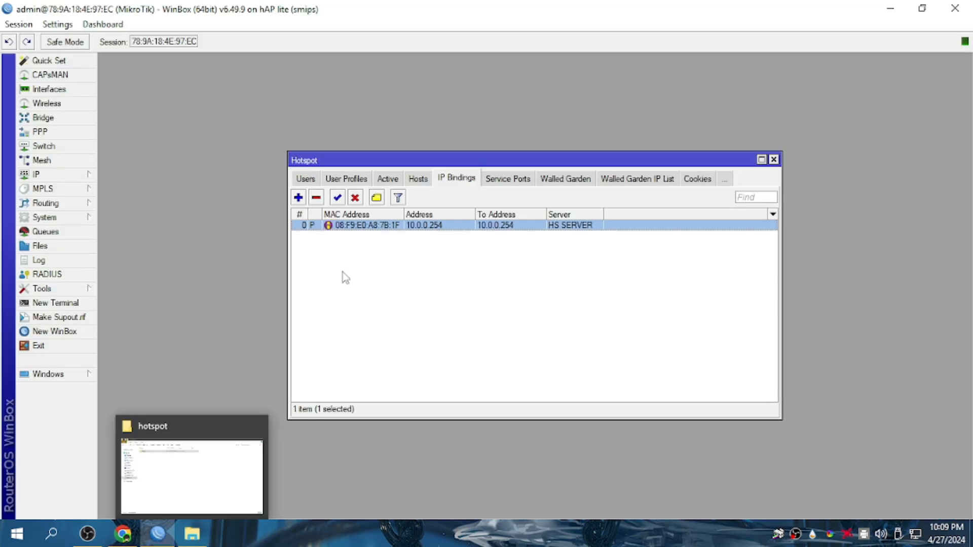
{"action": "left_click", "coordinate": [40, 246]}
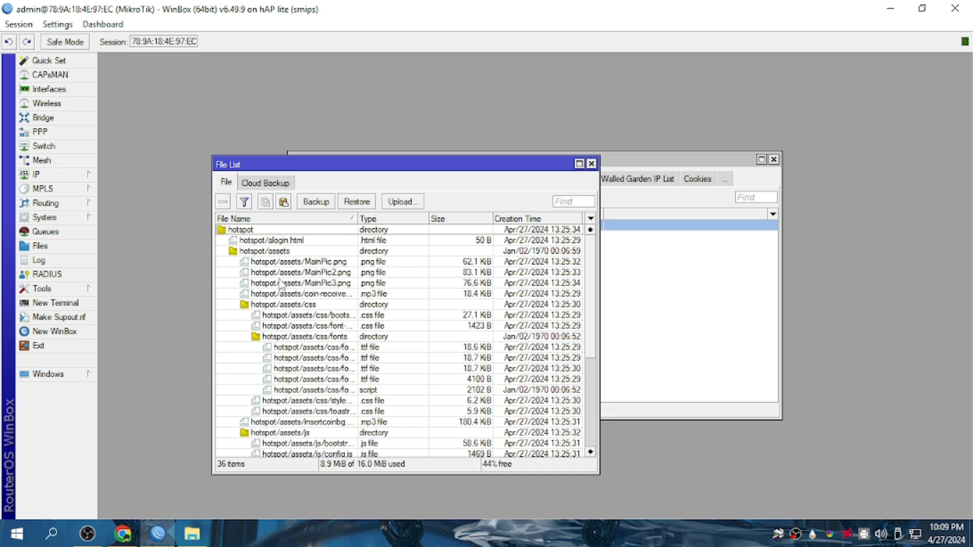
{"action": "left_click", "coordinate": [237, 231]}
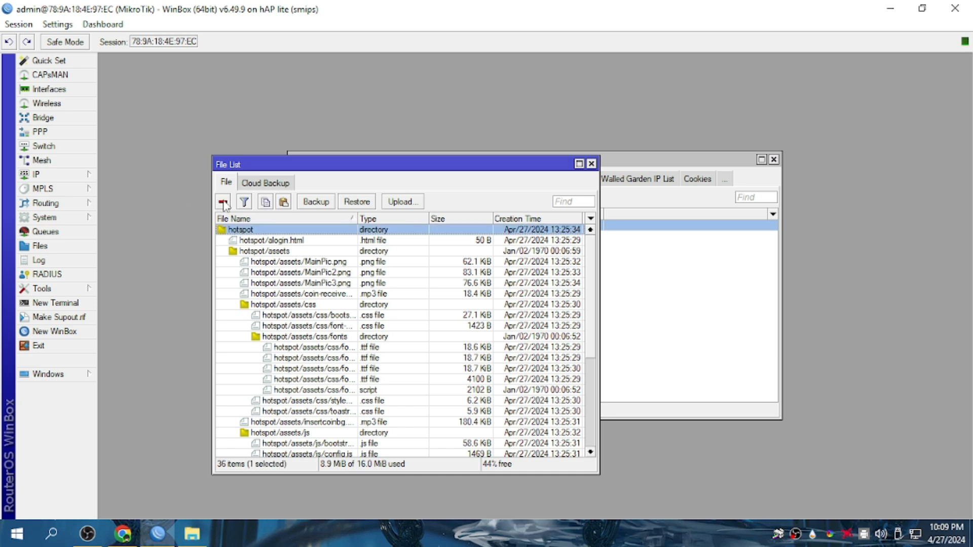
{"action": "left_click", "coordinate": [224, 203]}
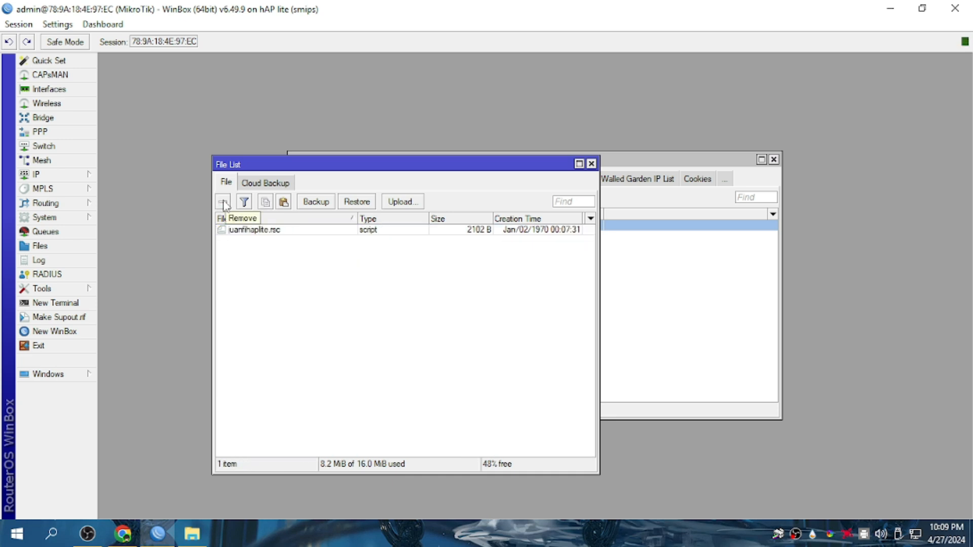
{"action": "left_click", "coordinate": [283, 202]}
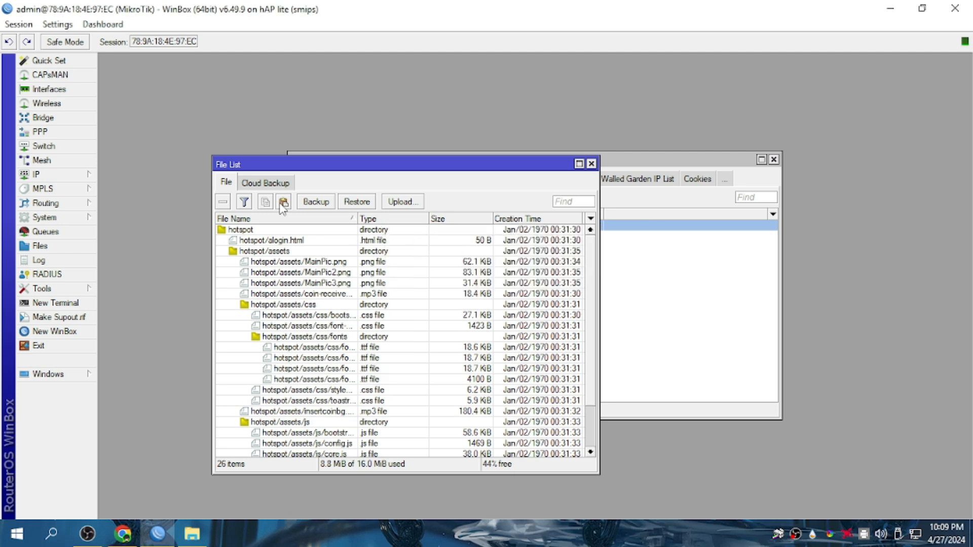
Reload the portal, start Insert Coin on Main Vendo, then cancel the countdown.
{"action": "left_click", "coordinate": [154, 517]}
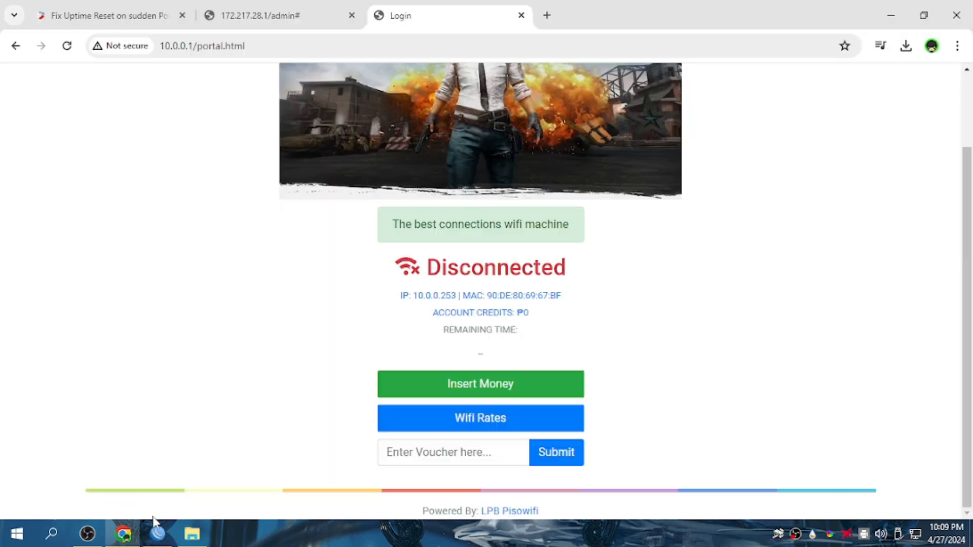
{"action": "left_click", "coordinate": [68, 48]}
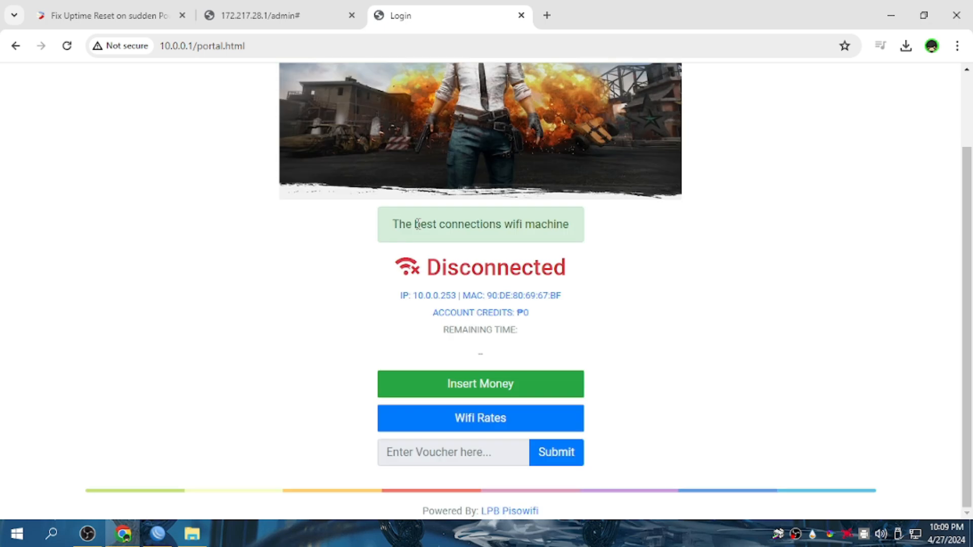
{"action": "left_click", "coordinate": [464, 389]}
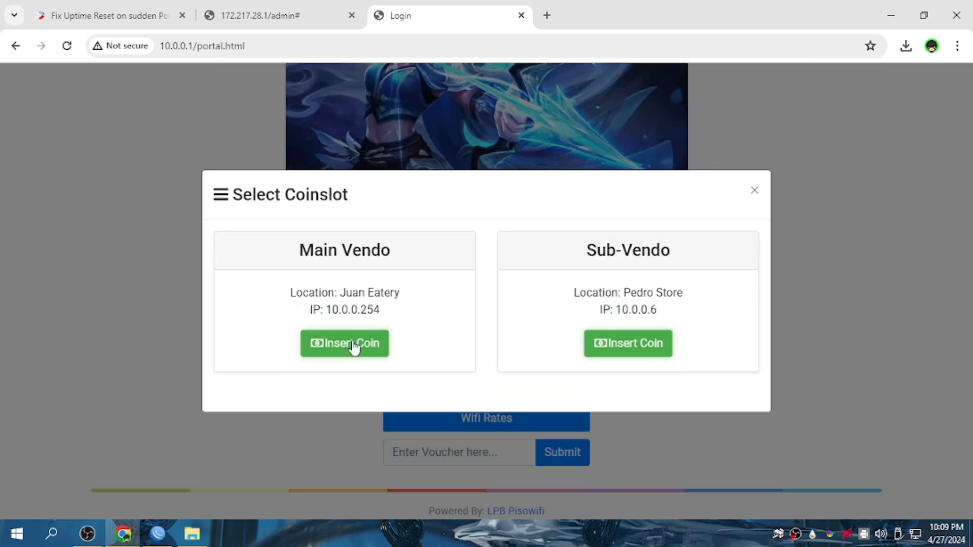
{"action": "left_click", "coordinate": [333, 357]}
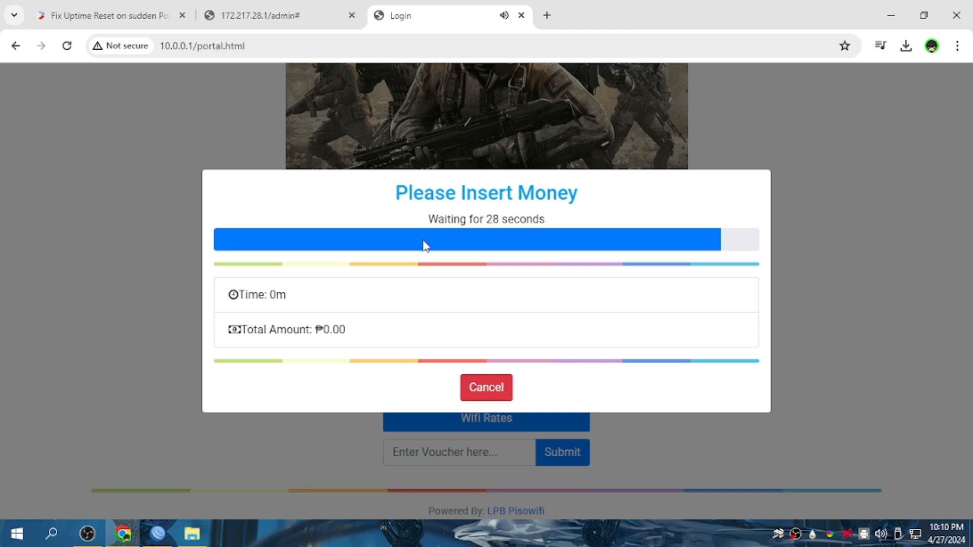
{"action": "left_click", "coordinate": [464, 390]}
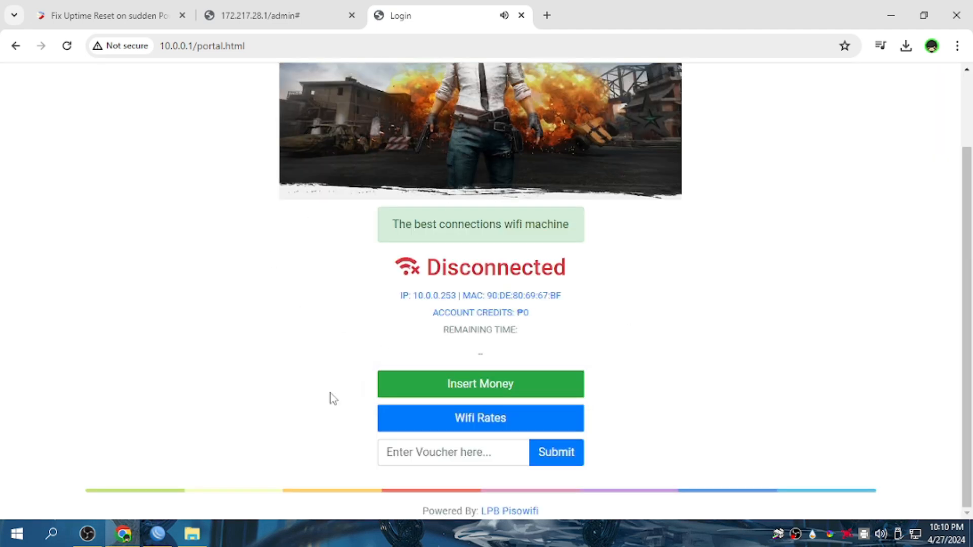
{"action": "left_click", "coordinate": [398, 394]}
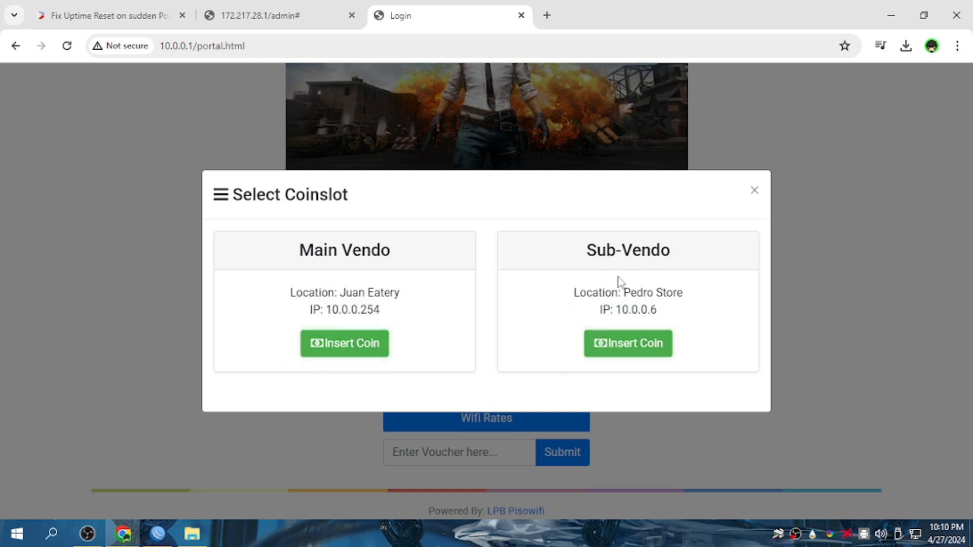
{"action": "left_click", "coordinate": [624, 349]}
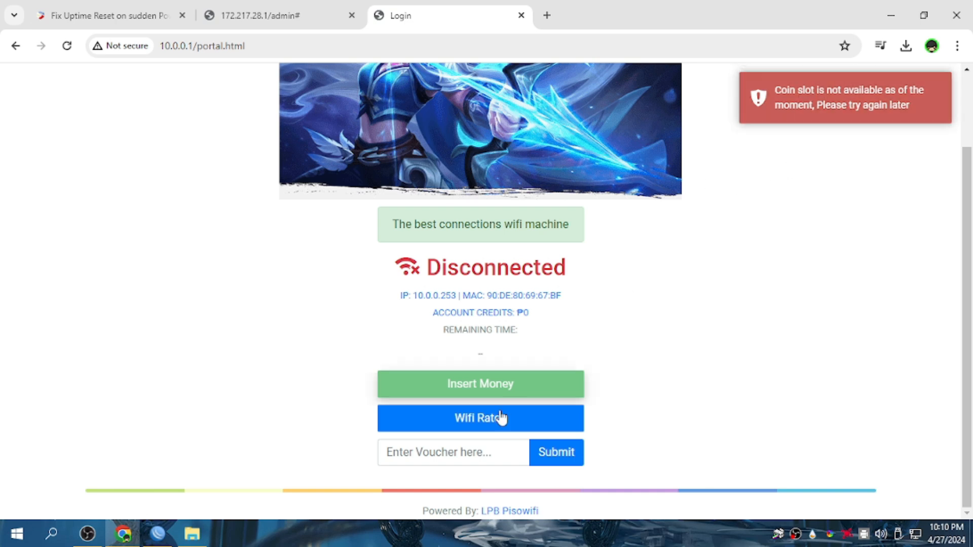
Reload again and repeat the Main Vendo insert-coin test, cancelling the countdown.
{"action": "left_click", "coordinate": [64, 49]}
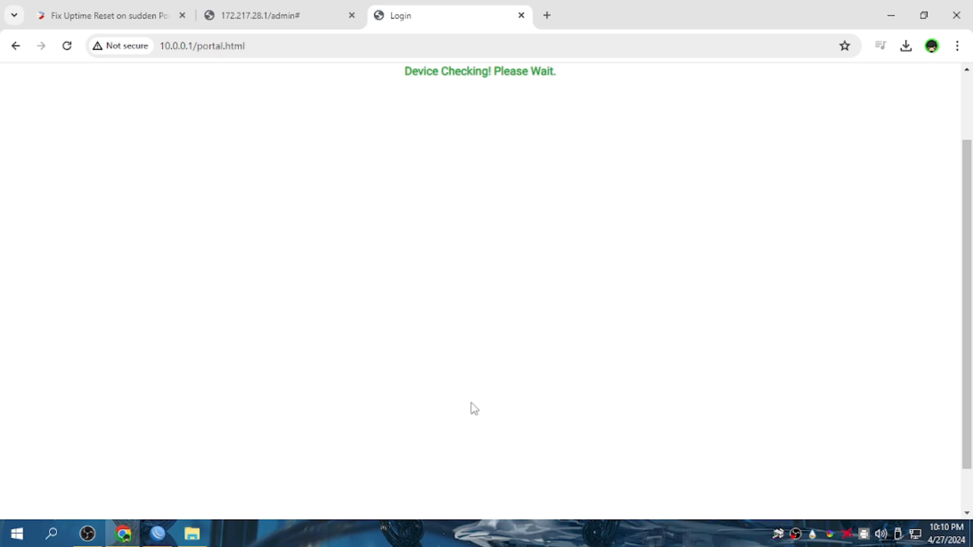
{"action": "left_click", "coordinate": [457, 394]}
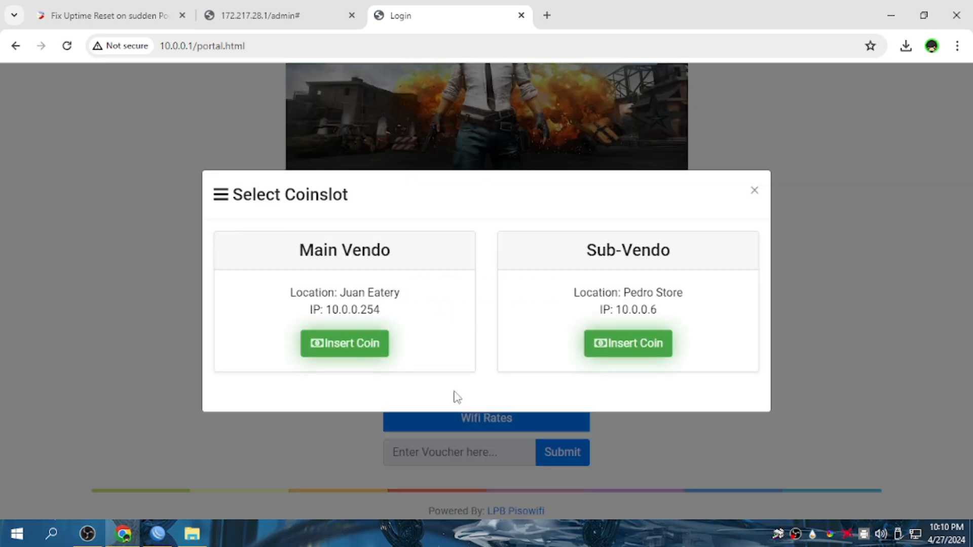
{"action": "left_click", "coordinate": [350, 347]}
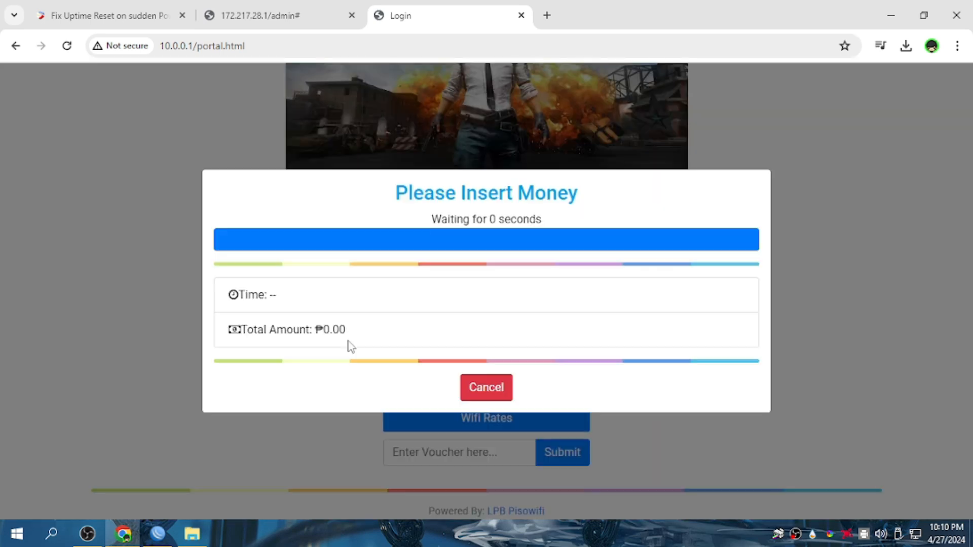
{"action": "left_click", "coordinate": [495, 389]}
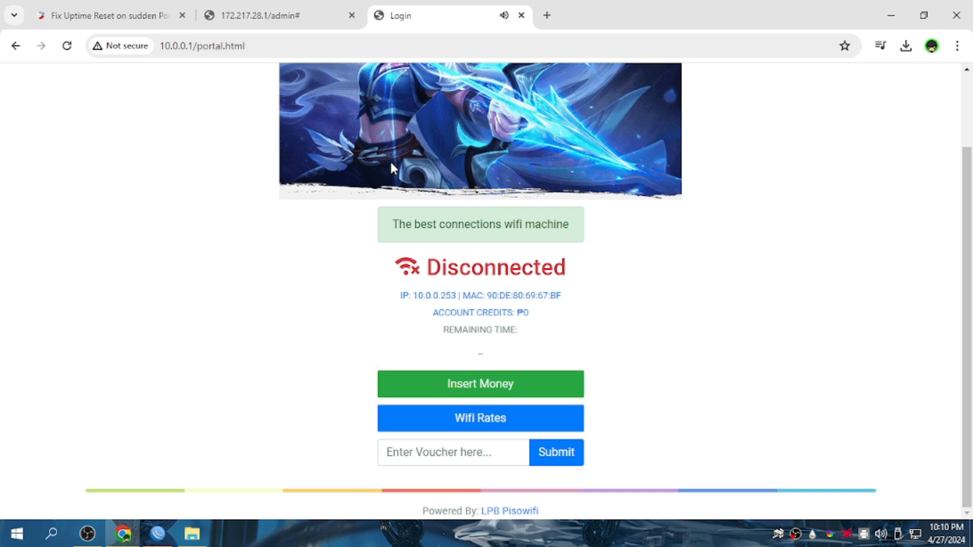